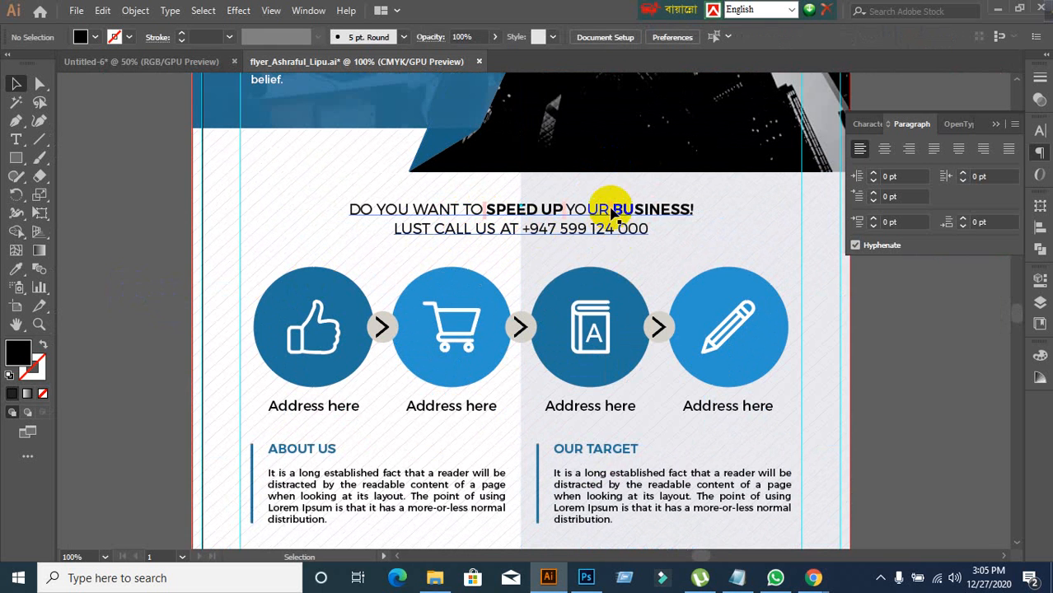
# Step: Examine the pink-highlighted gaps in the "DO YOU WANT TO SPEED UP YOUR BUSINESS!" text and check its context options
pyautogui.scroll(3, 857, 354)
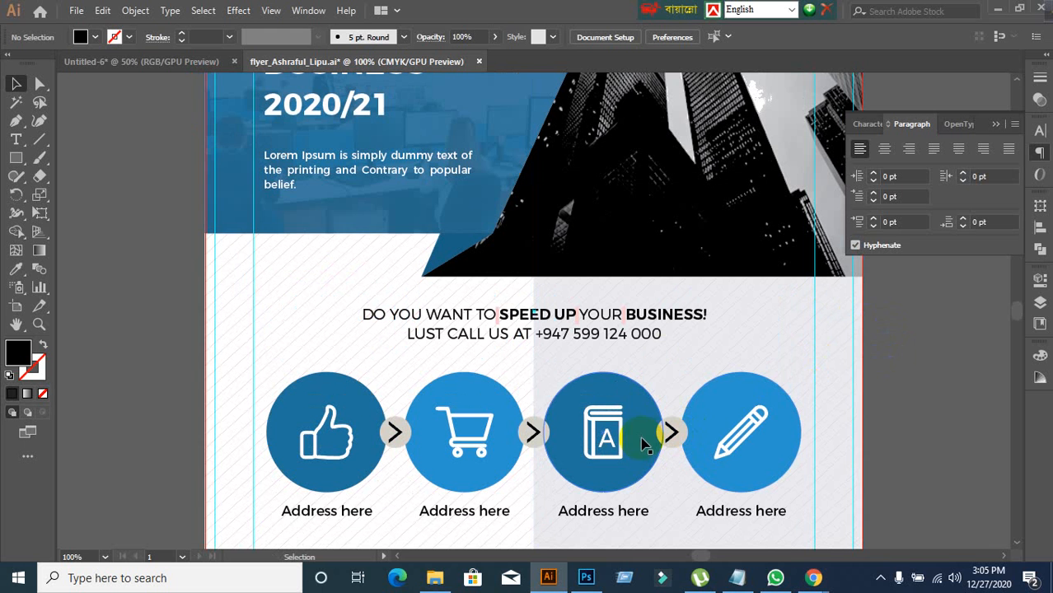
pyautogui.click(496, 318)
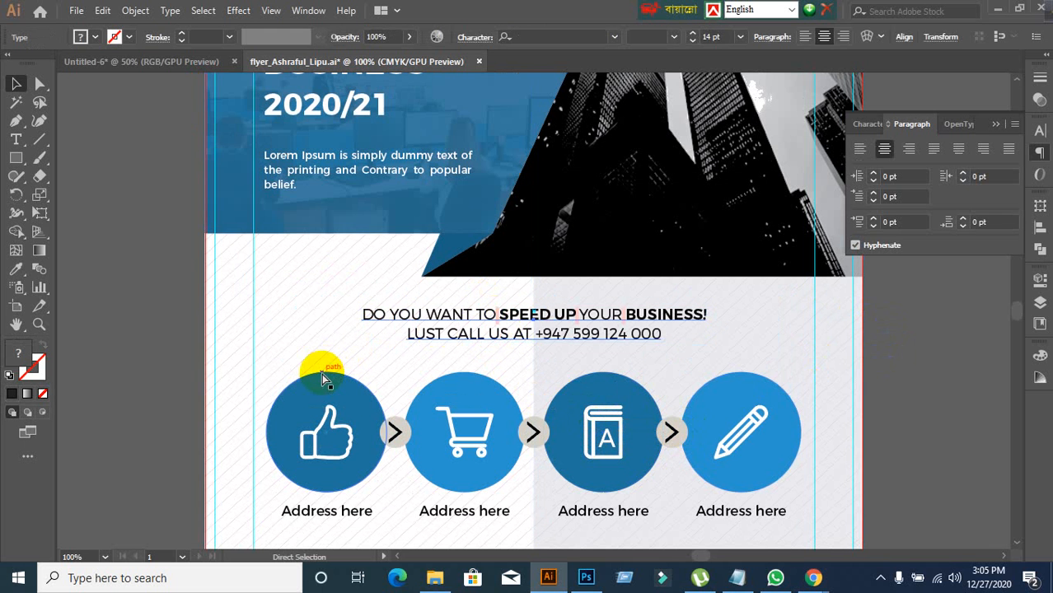
pyautogui.click(321, 373)
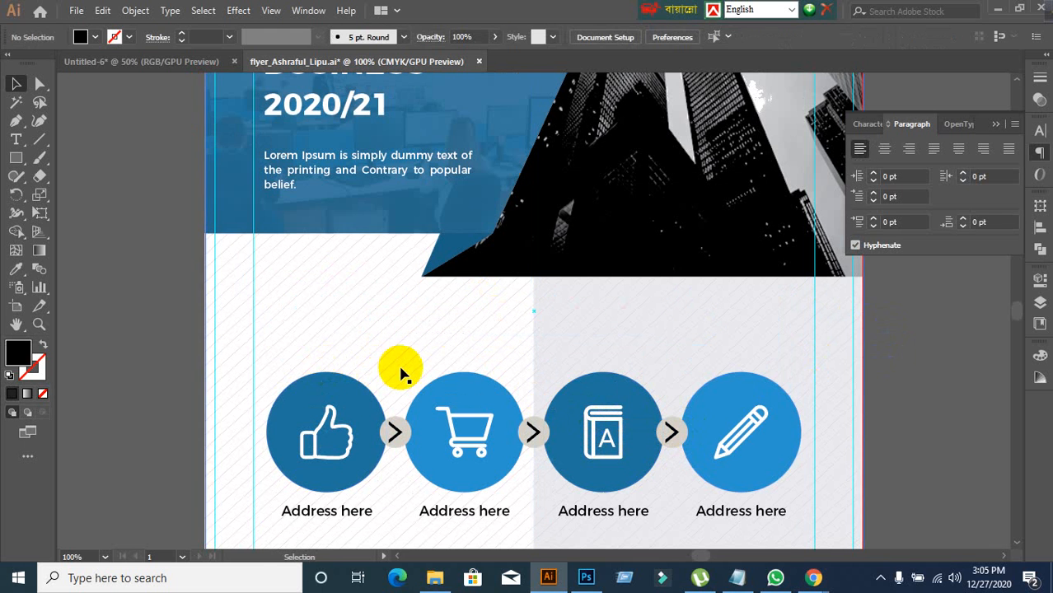
pyautogui.rightClick(429, 312)
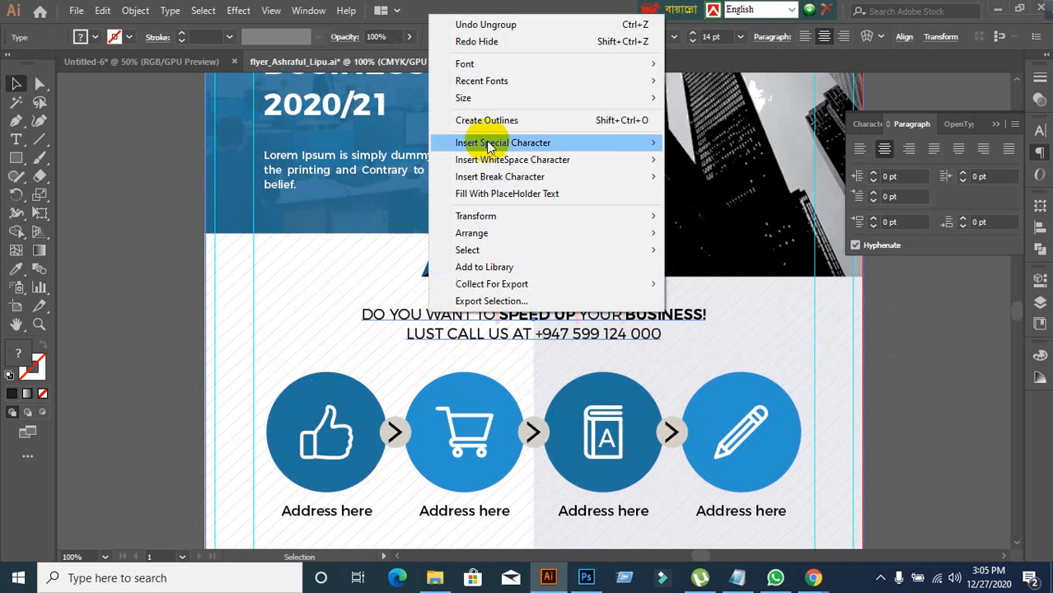
pyautogui.click(80, 375)
pyautogui.click(109, 383)
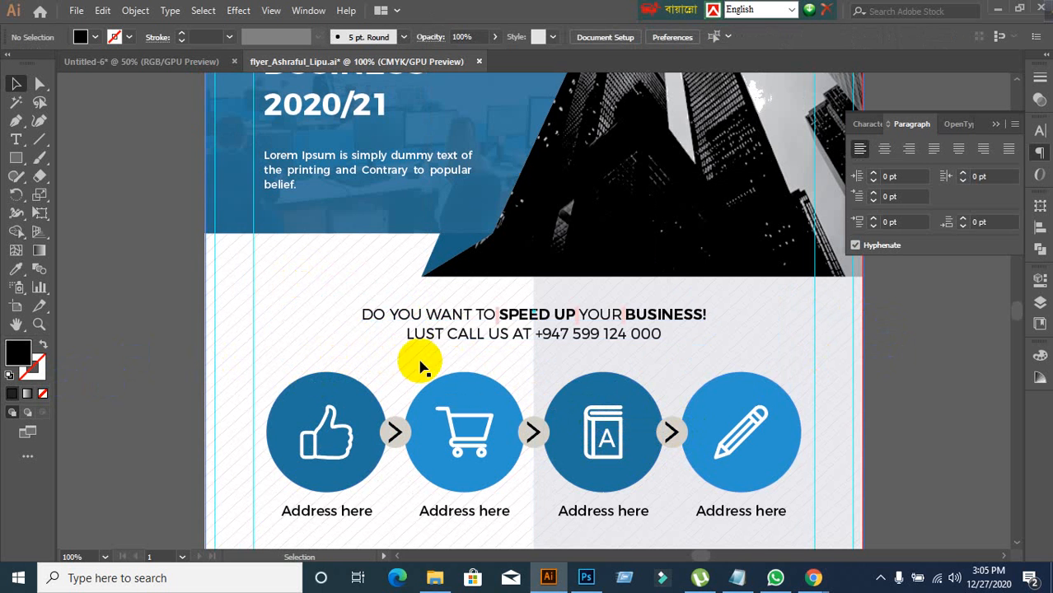
pyautogui.scroll(3, 573, 332)
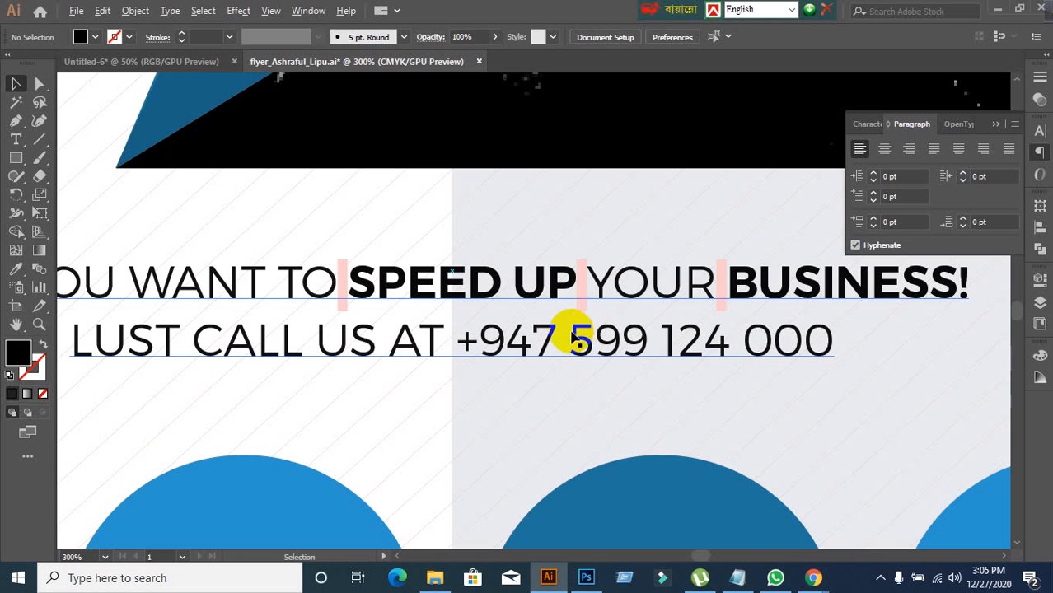
pyautogui.click(344, 281)
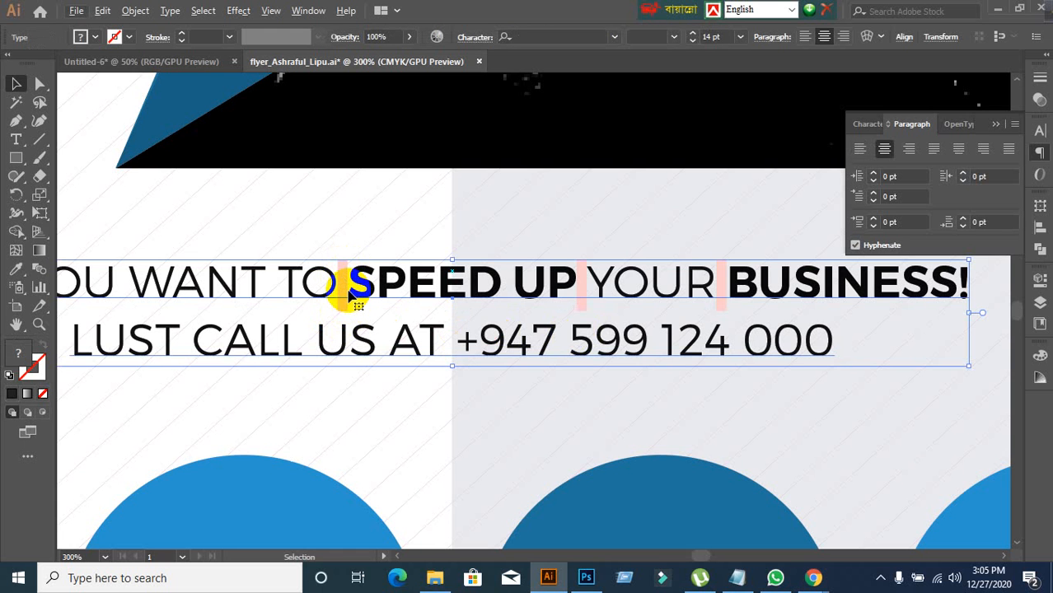
pyautogui.click(377, 414)
pyautogui.scroll(-2, 382, 414)
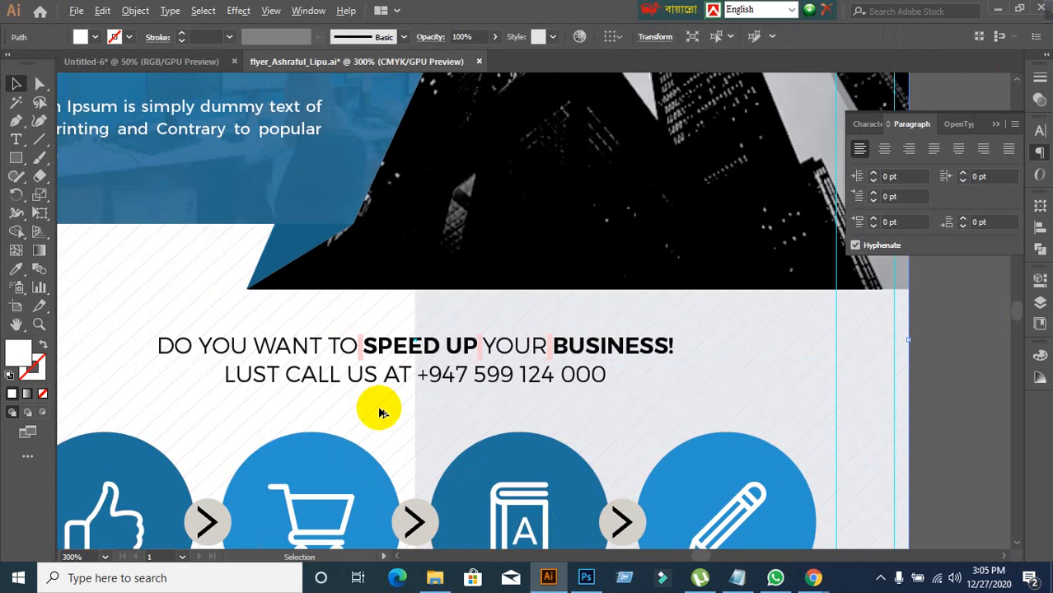
# Step: Unlock all locked objects in the flyer and clear the selection
pyautogui.hotkey('ctrl', 'alt', '2')
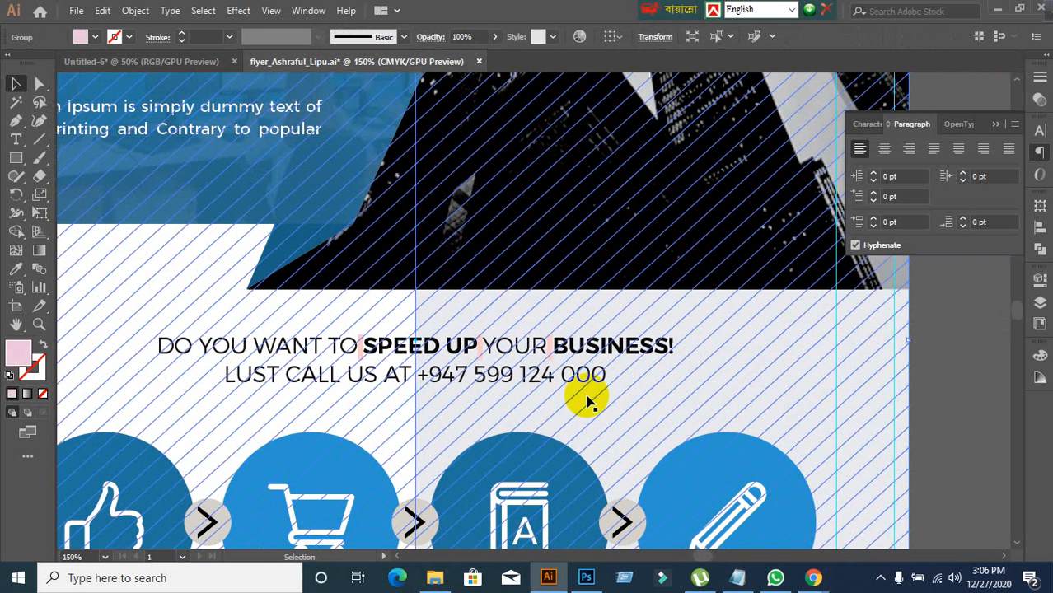
pyautogui.click(928, 385)
pyautogui.scroll(2, 369, 350)
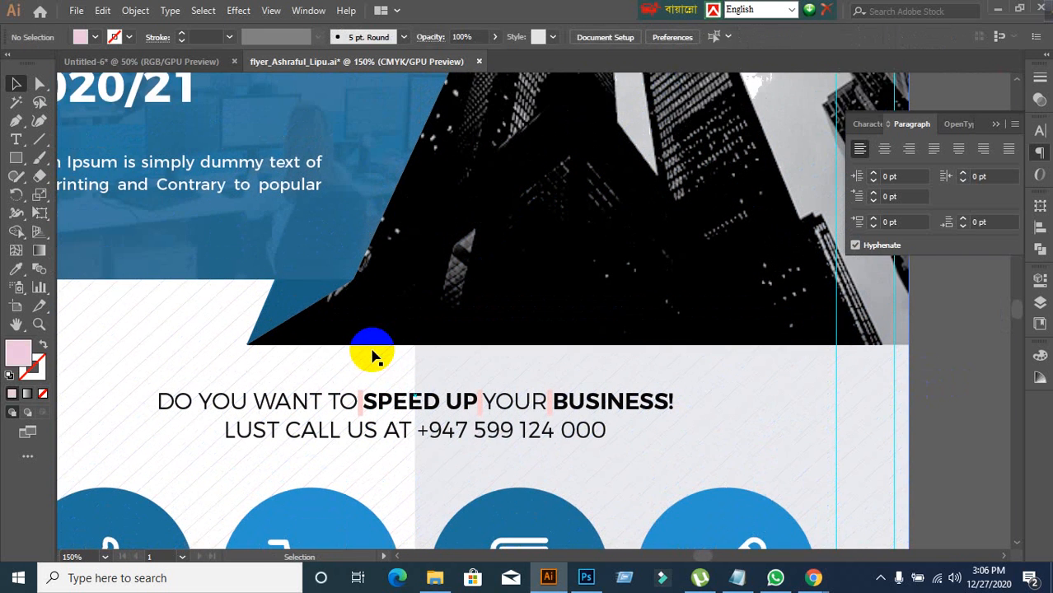
pyautogui.scroll(-1, 371, 352)
pyautogui.moveTo(404, 312); pyautogui.dragTo(465, 312)
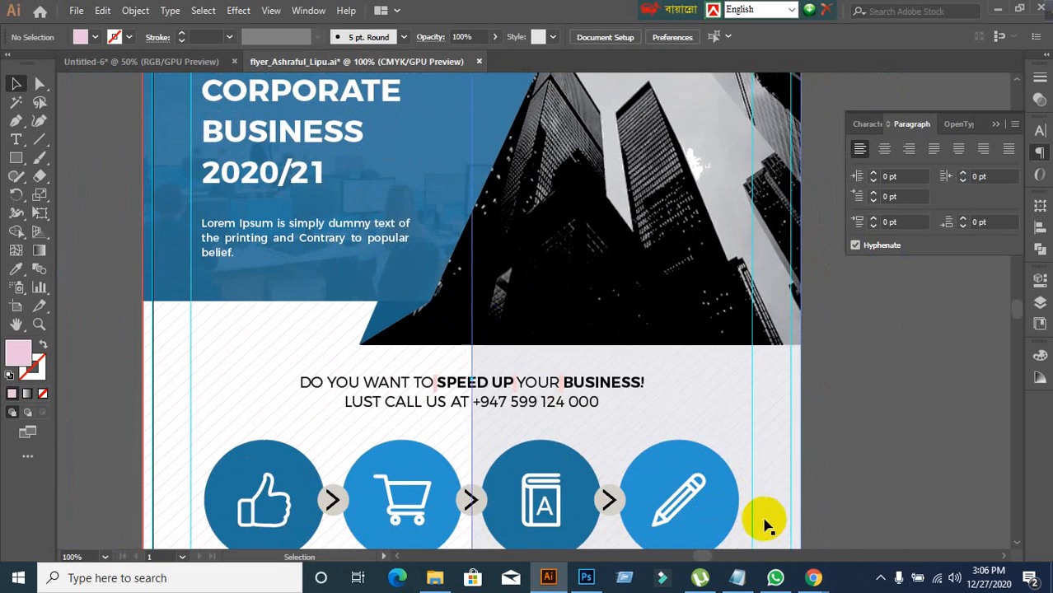
pyautogui.moveTo(763, 524); pyautogui.dragTo(840, 482)
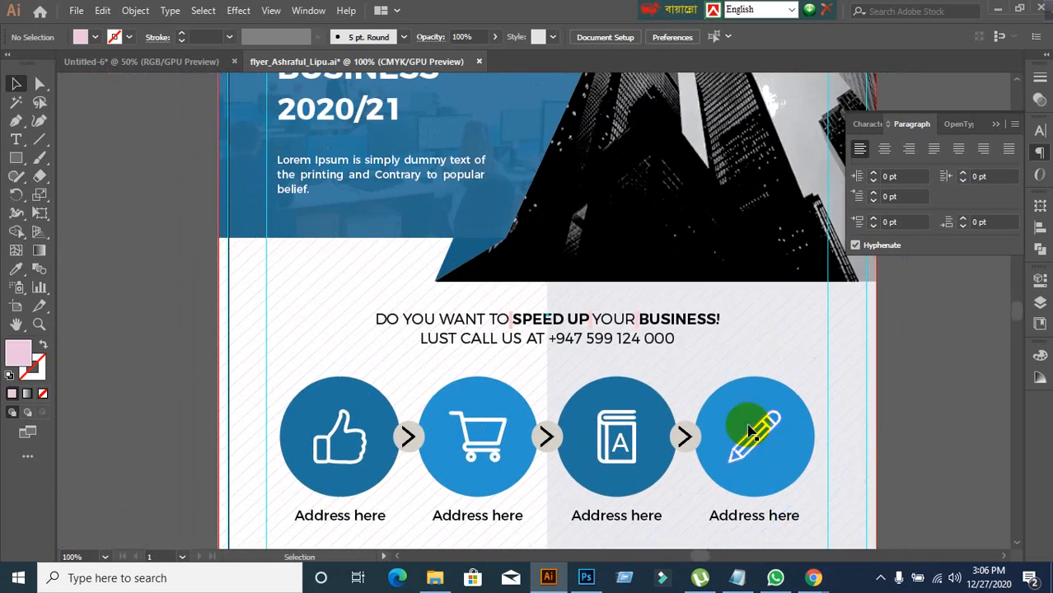
pyautogui.scroll(1, 659, 344)
pyautogui.scroll(1, 658, 344)
pyautogui.moveTo(618, 290); pyautogui.dragTo(659, 360)
pyautogui.hotkey('ctrl', 'z')
pyautogui.rightClick(656, 299)
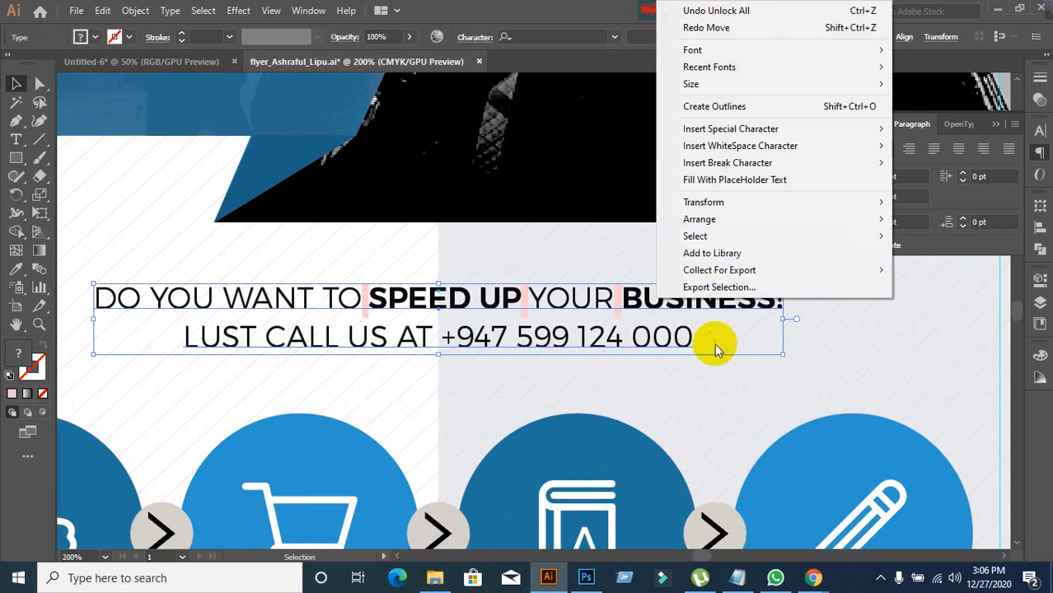
pyautogui.click(799, 386)
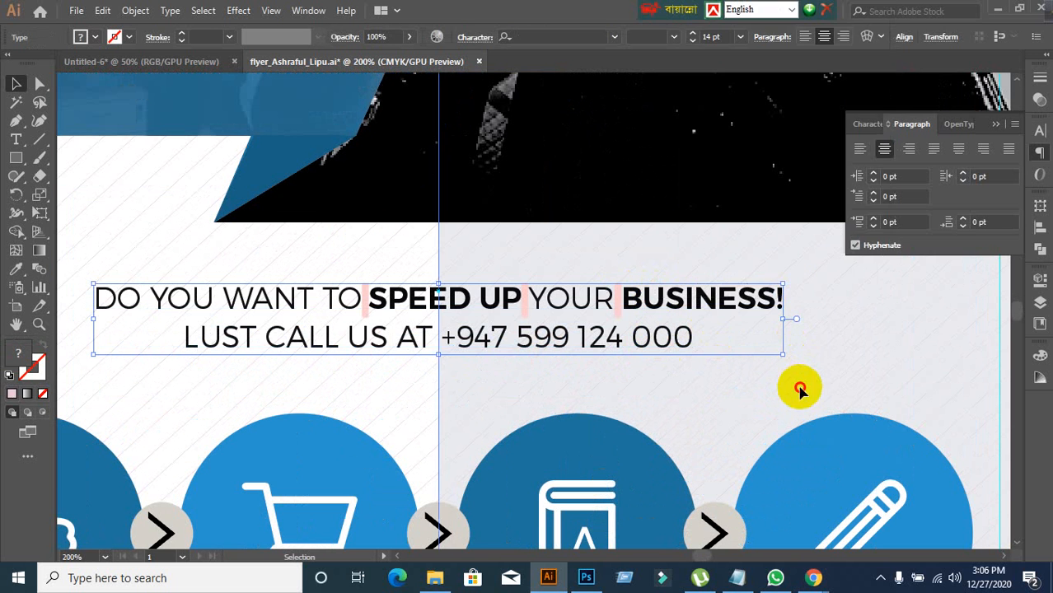
# Step: Duplicate the two-line call-to-action text onto the empty canvas left of the artboard and deselect it
pyautogui.scroll(-3, 682, 398)
pyautogui.moveTo(578, 366); pyautogui.dragTo(76, 332)
pyautogui.click(206, 409)
pyautogui.moveTo(214, 404); pyautogui.dragTo(499, 404)
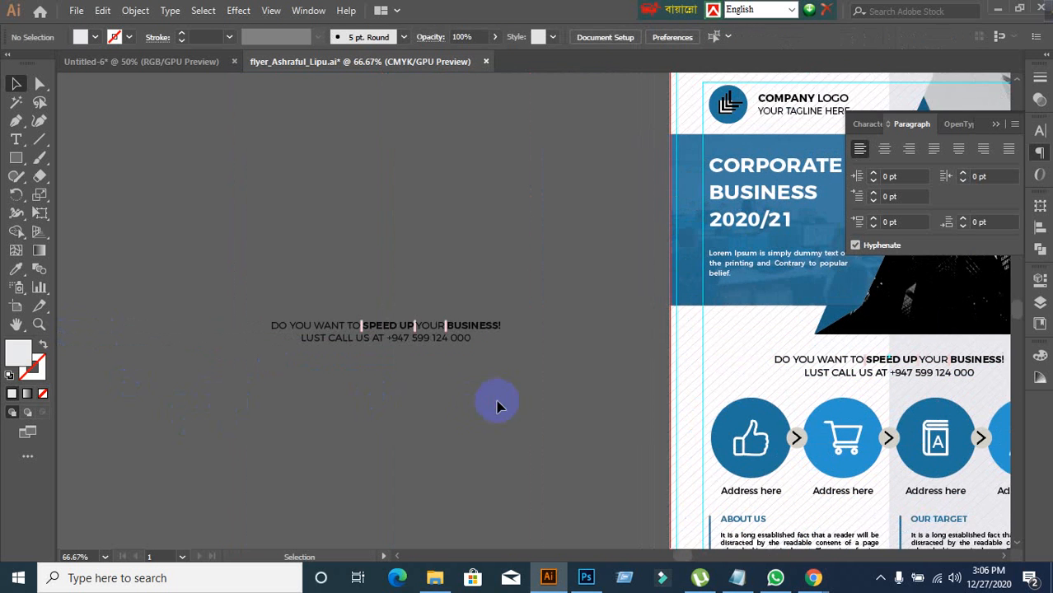
# Step: Inspect the pink bars around "YOUR" in the duplicated text and check the text's context options
pyautogui.scroll(6, 441, 332)
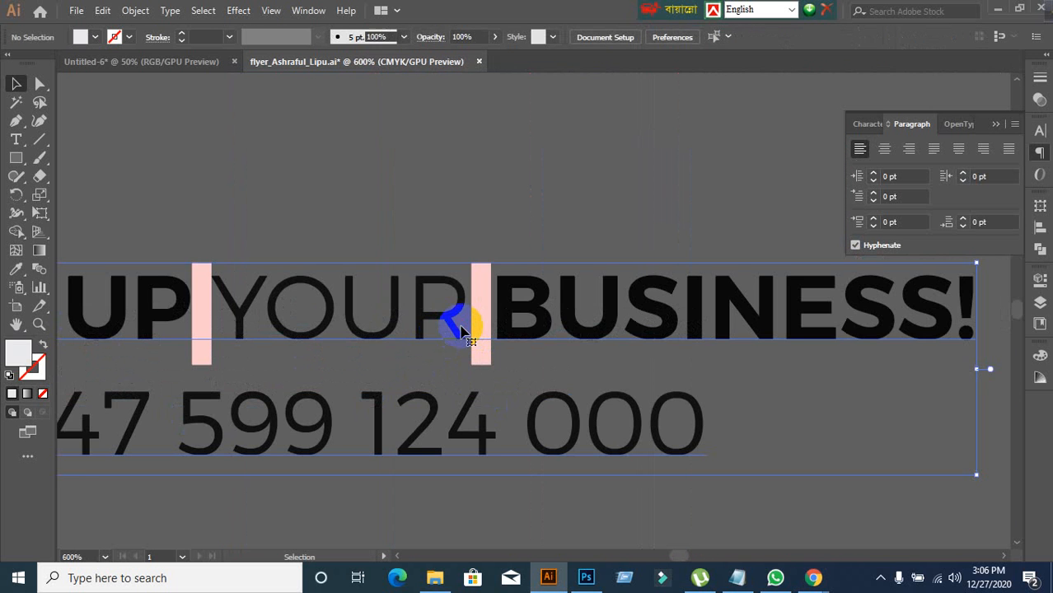
pyautogui.rightClick(460, 327)
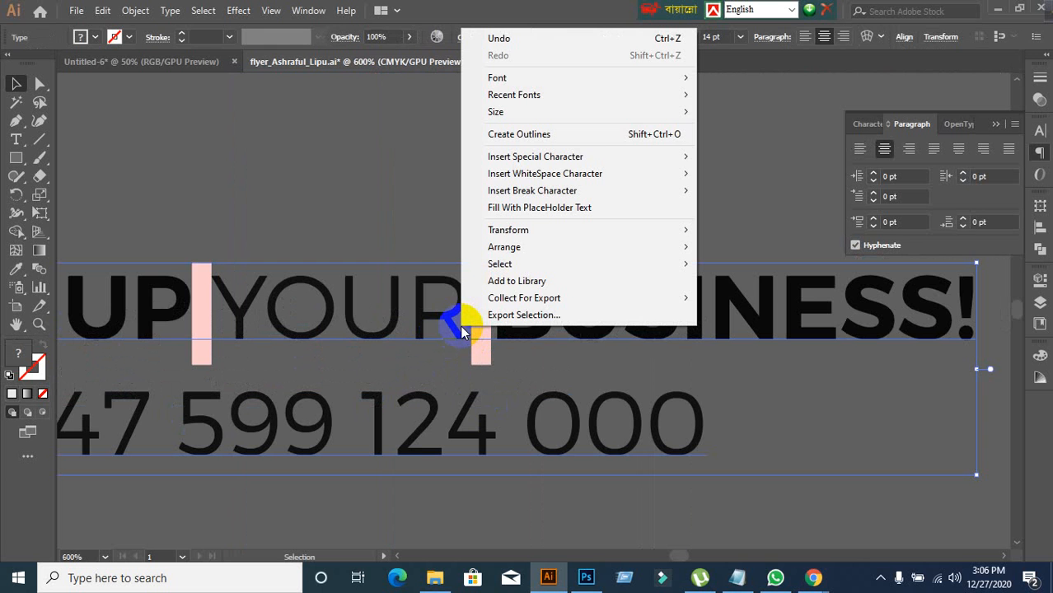
pyautogui.click(228, 275)
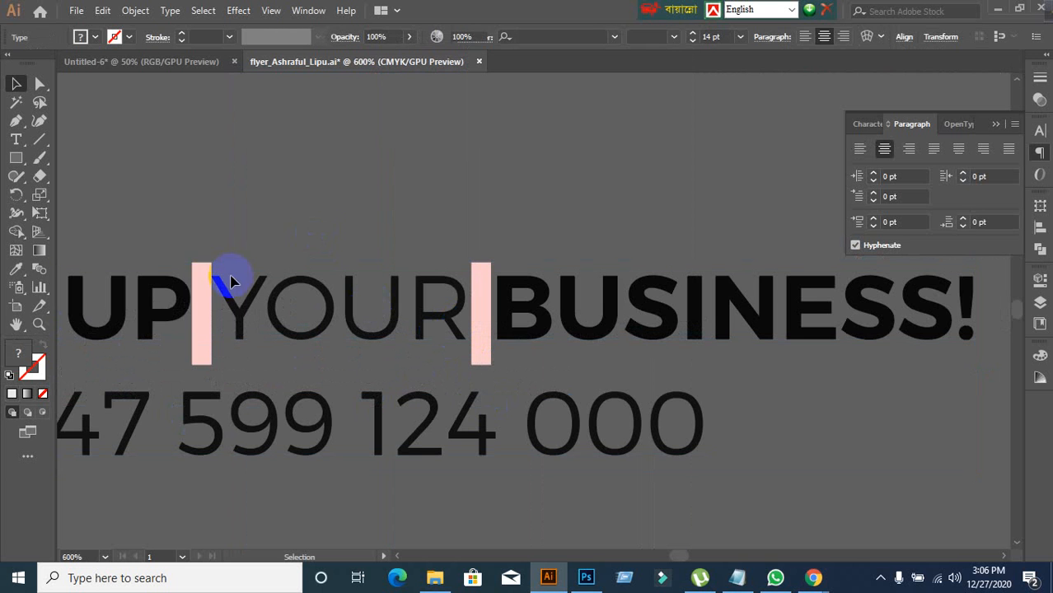
pyautogui.click(207, 282)
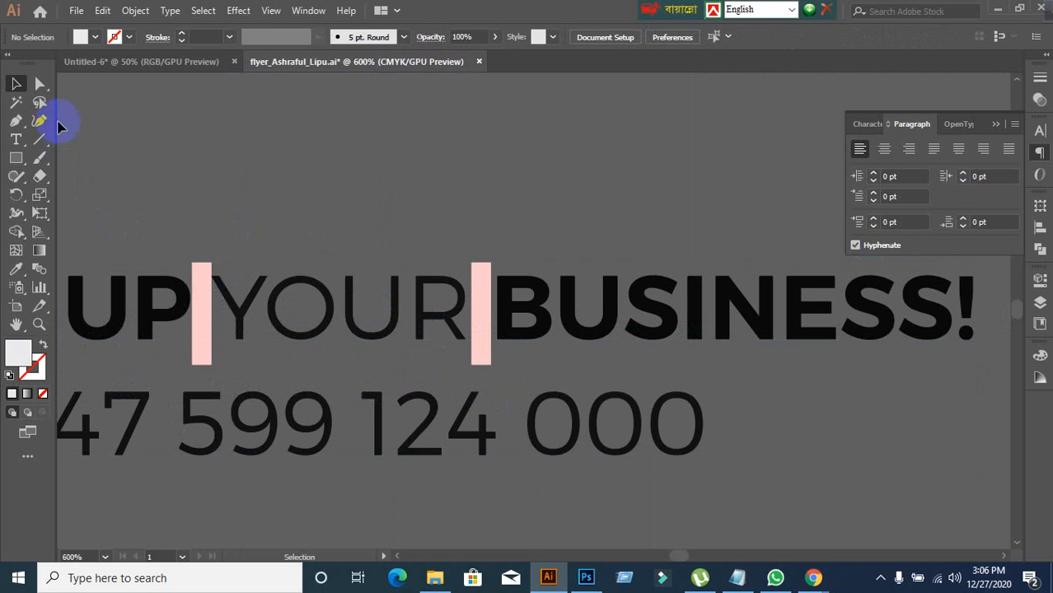
# Step: Try to pull the pink bar before "YOUR" out of the duplicated text with the Group Selection tool
pyautogui.click(40, 84)
pyautogui.click(85, 102)
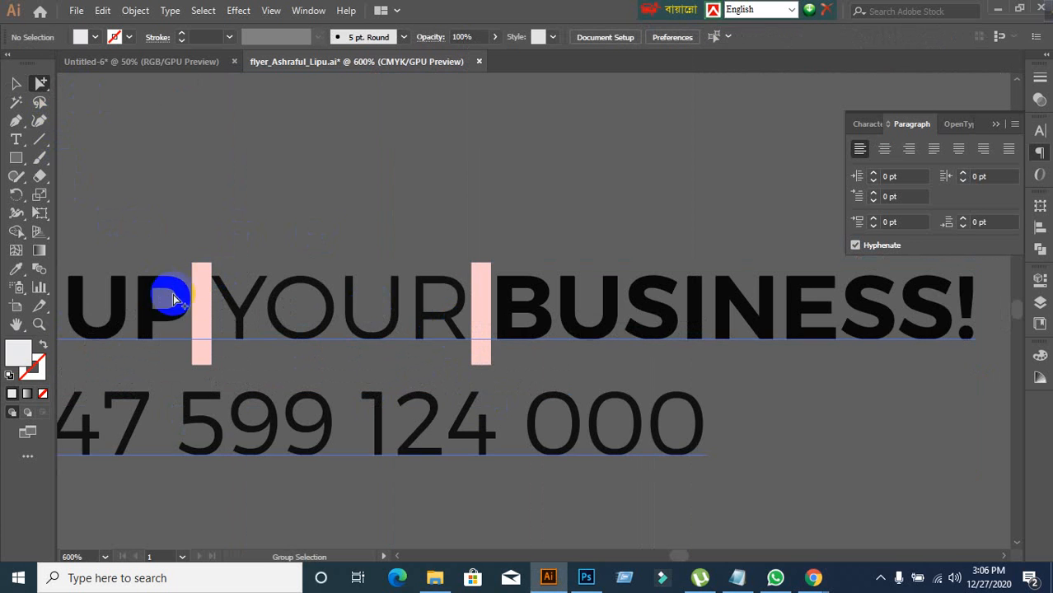
pyautogui.moveTo(202, 288); pyautogui.dragTo(222, 218)
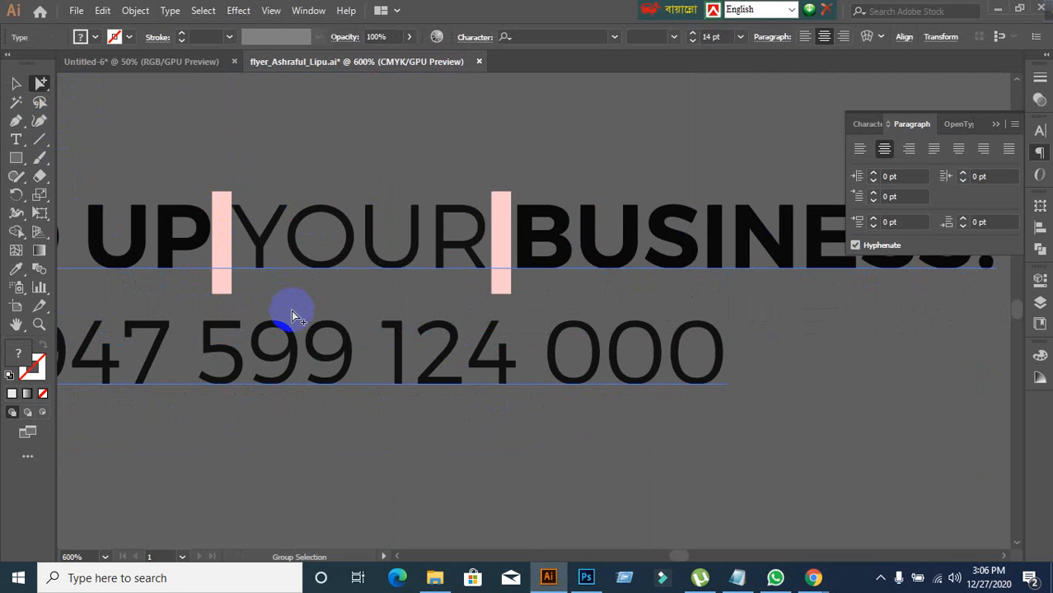
pyautogui.scroll(-6, 296, 313)
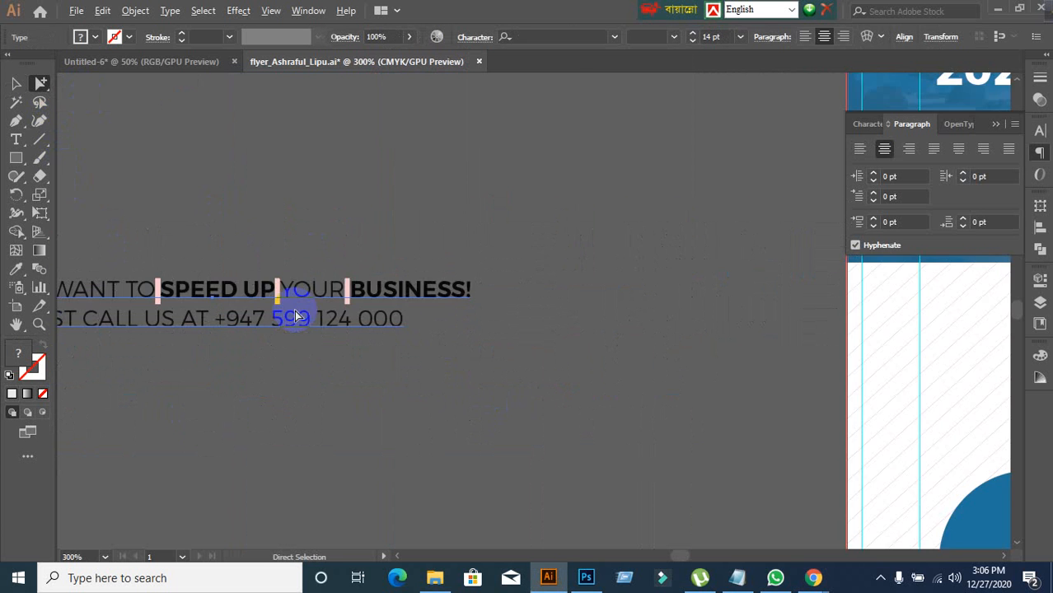
pyautogui.scroll(1, 278, 316)
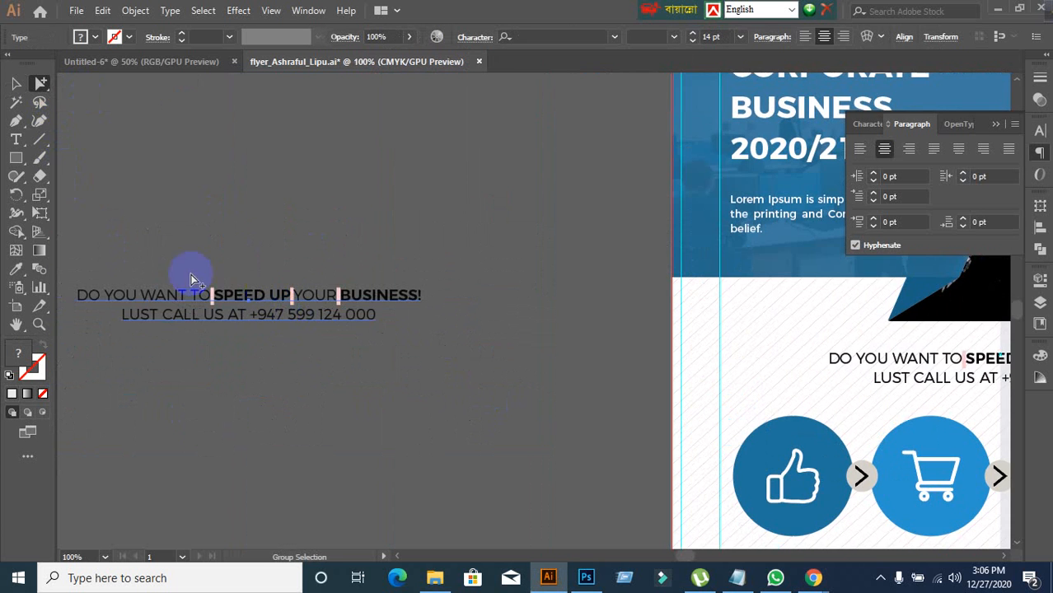
# Step: Set the duplicated call-to-action text's font to Lato Semibold and deselect it
pyautogui.click(15, 83)
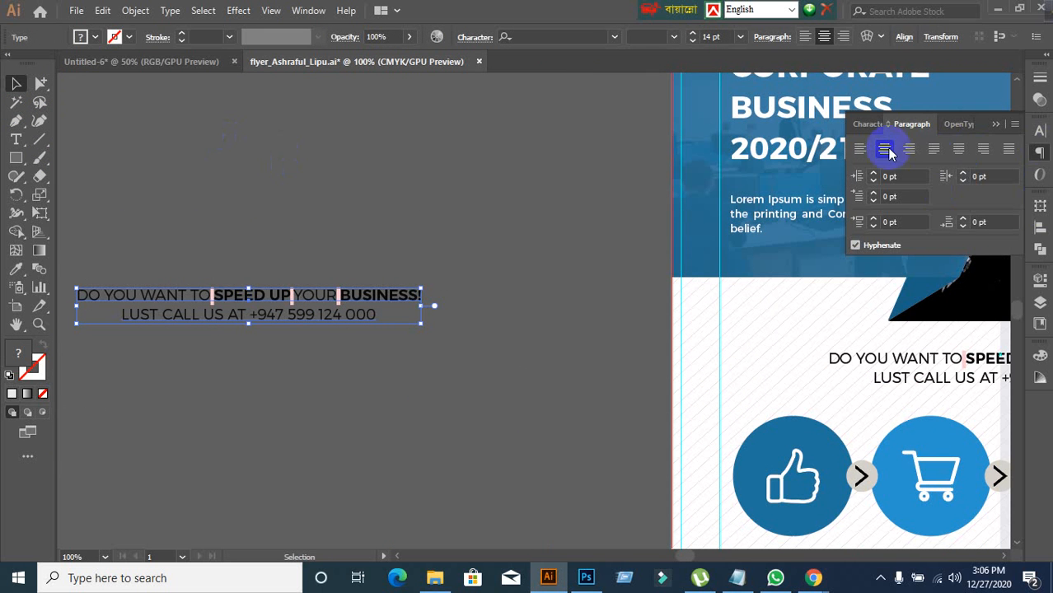
pyautogui.click(867, 124)
pyautogui.click(917, 147)
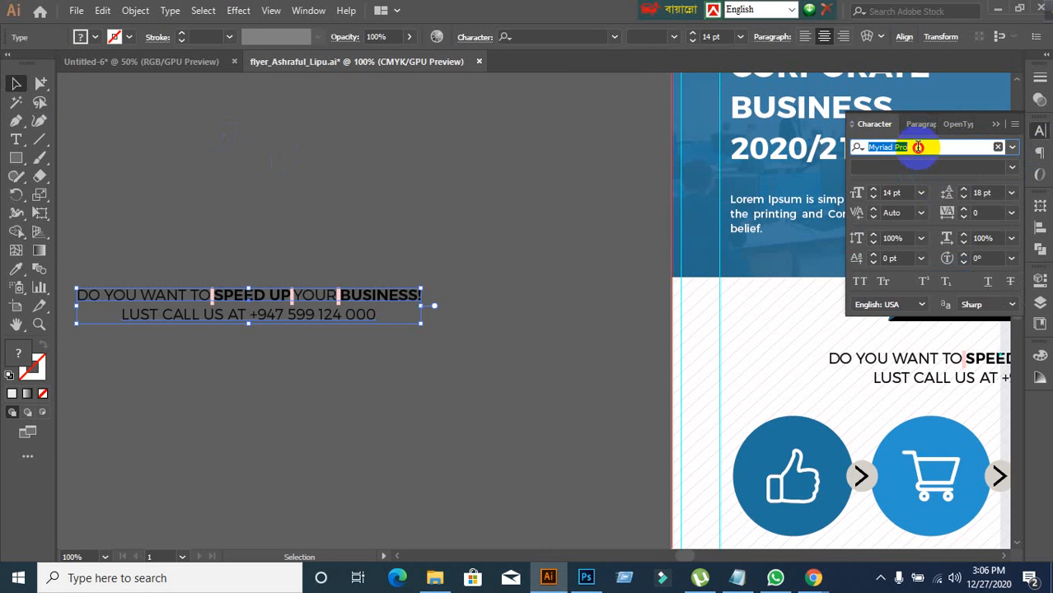
pyautogui.write('lat')
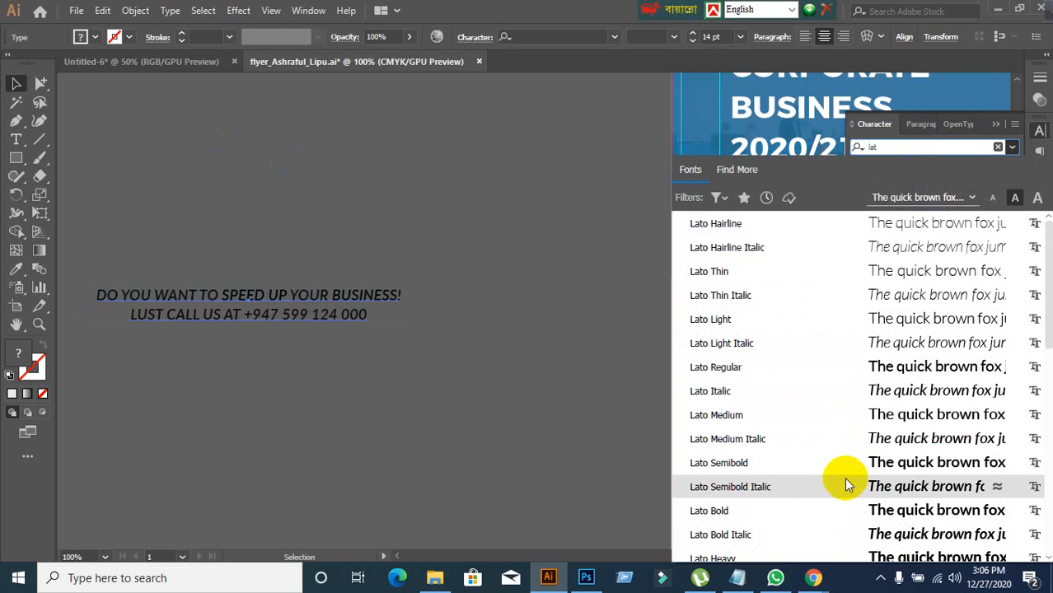
pyautogui.click(754, 463)
pyautogui.click(474, 445)
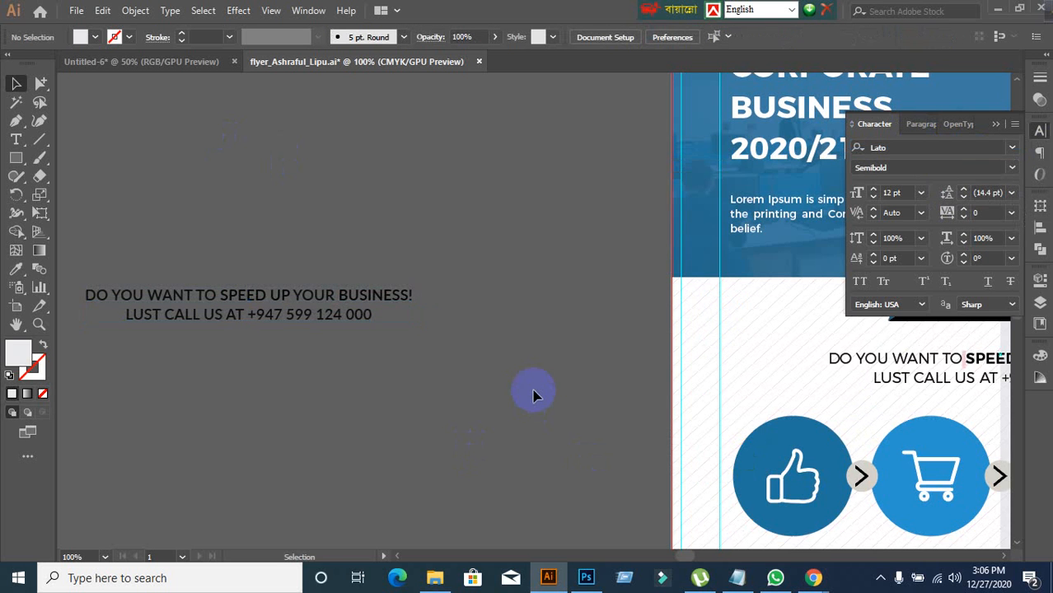
# Step: Examine the flyer's headline block, call-to-action text, icon row and footer next to the off-artboard text copy
pyautogui.scroll(-2, 544, 396)
pyautogui.moveTo(740, 419); pyautogui.dragTo(665, 369)
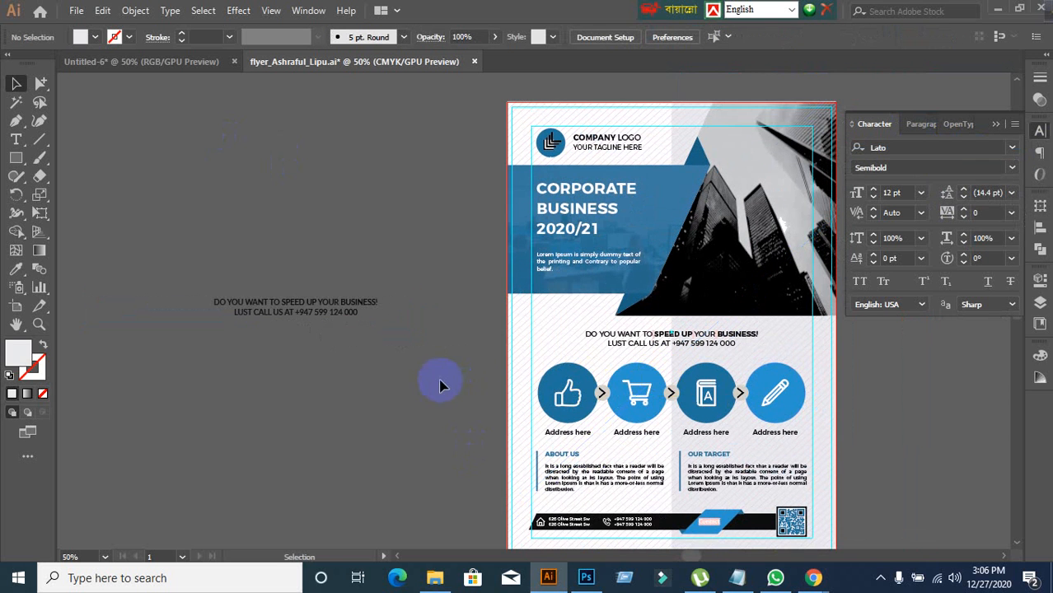
pyautogui.scroll(-1, 762, 424)
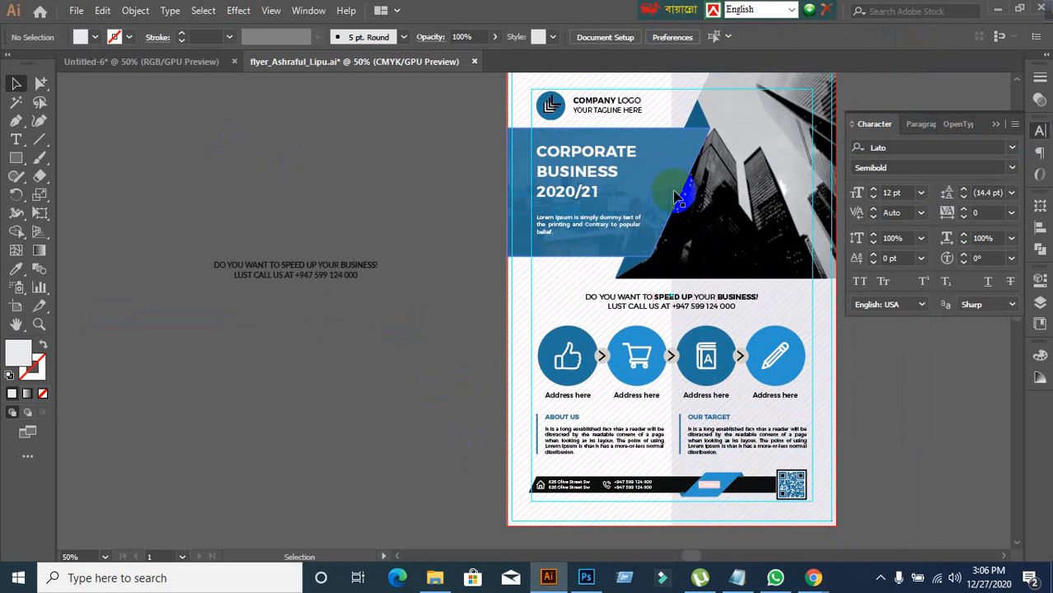
pyautogui.scroll(1, 620, 206)
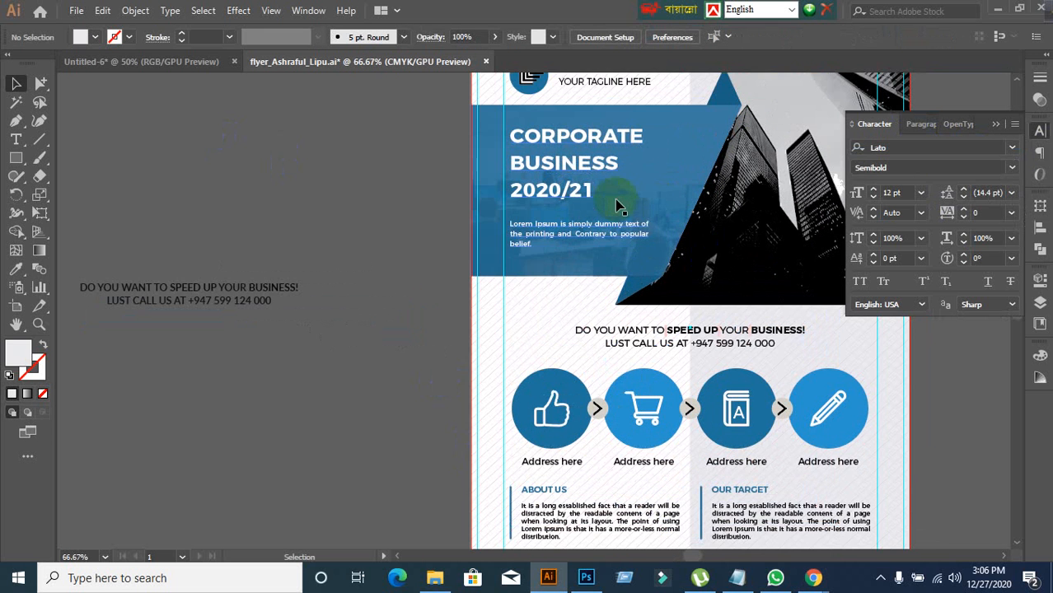
pyautogui.moveTo(654, 188); pyautogui.dragTo(550, 240)
pyautogui.scroll(1, 536, 198)
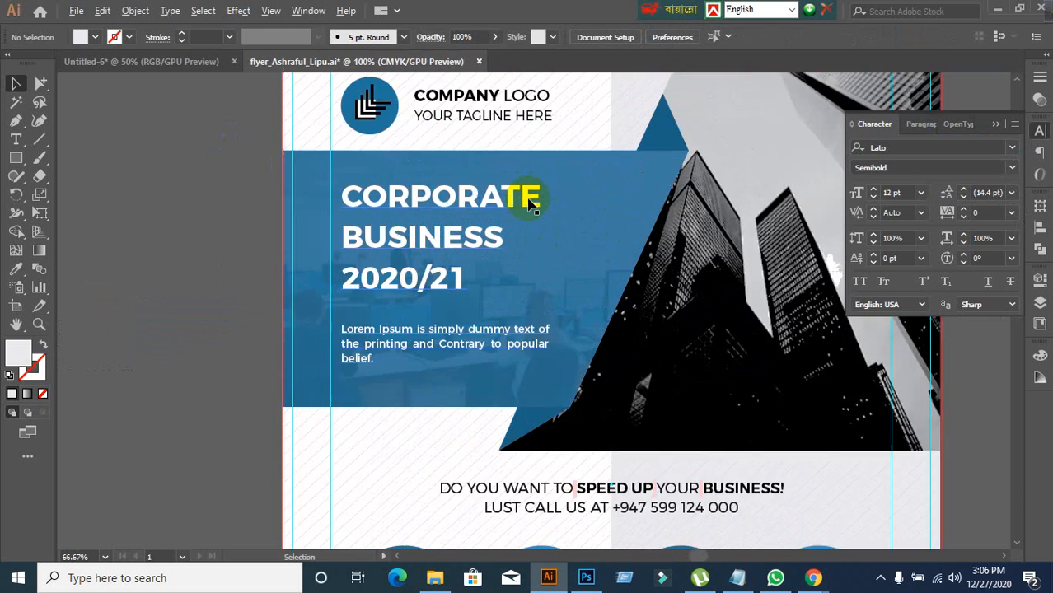
pyautogui.scroll(1, 532, 206)
pyautogui.scroll(2, 532, 206)
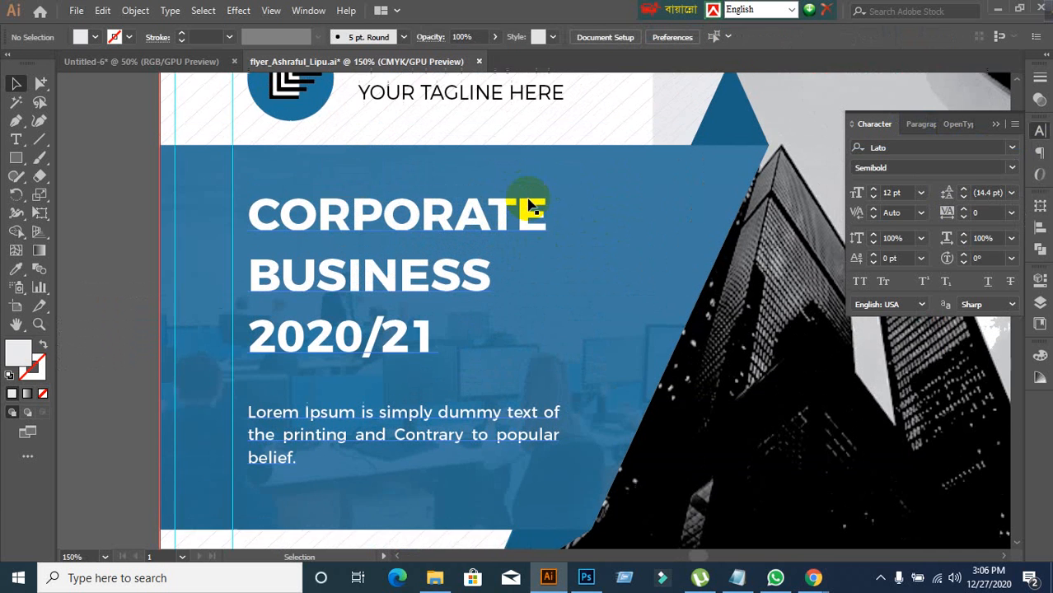
pyautogui.scroll(-10, 528, 205)
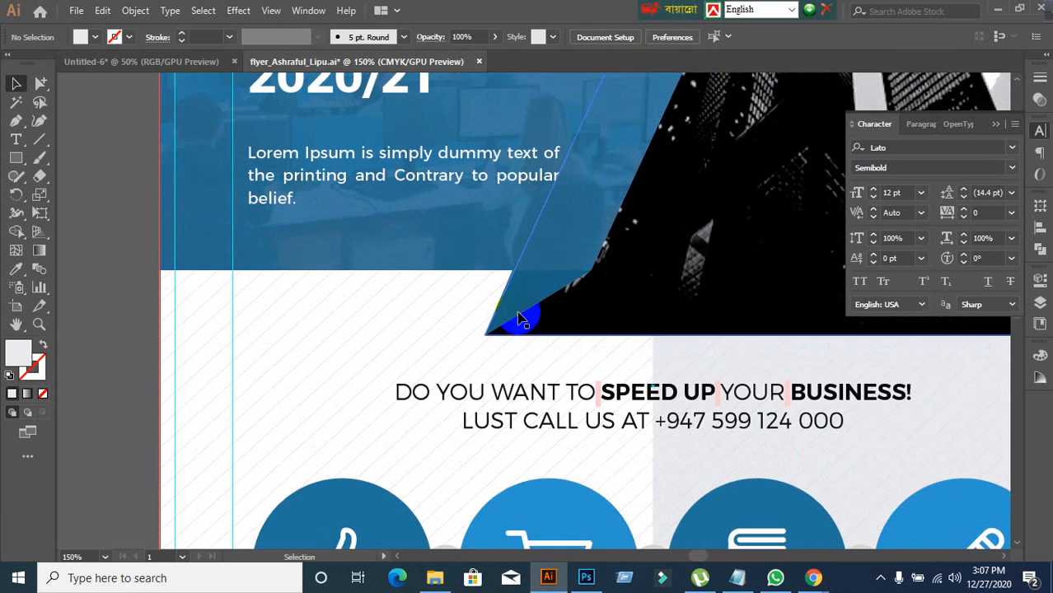
pyautogui.scroll(-2, 519, 319)
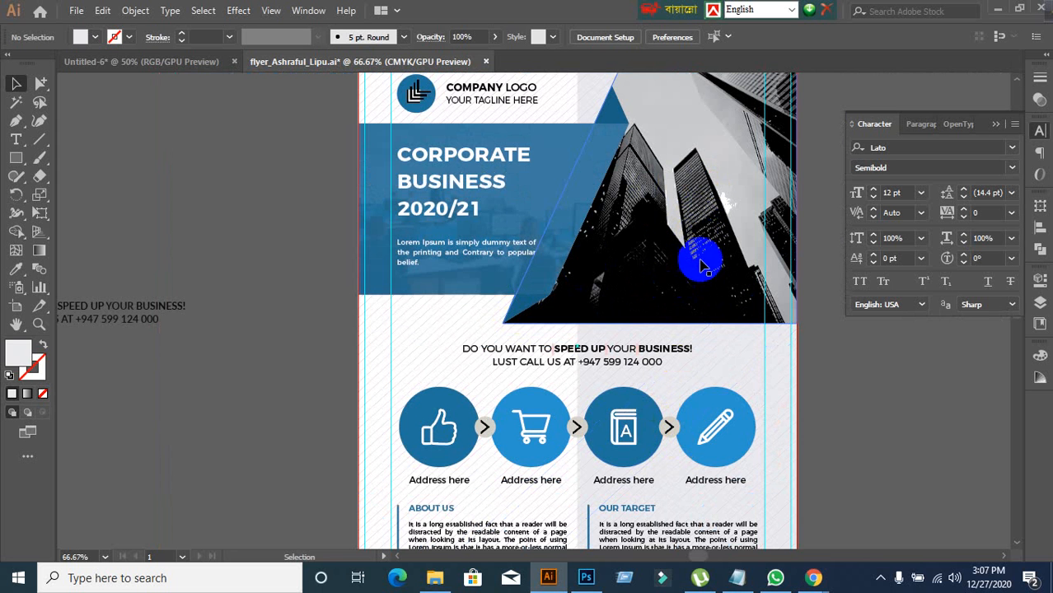
pyautogui.scroll(-3, 651, 362)
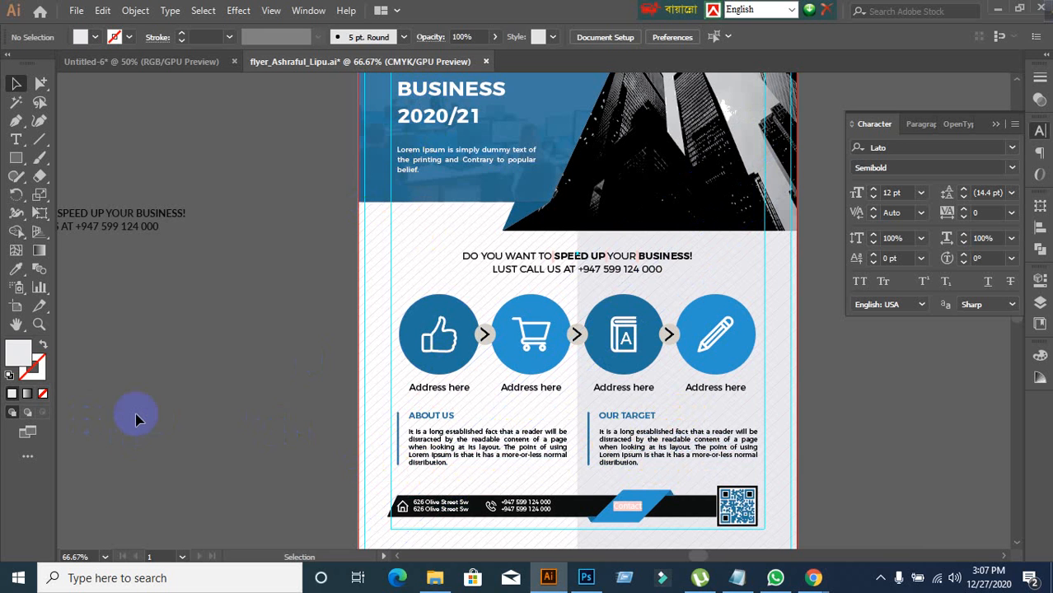
# Step: Ungroup the ABOUT US text block from its vertical accent bar on the flyer and deselect it
pyautogui.scroll(1, 262, 405)
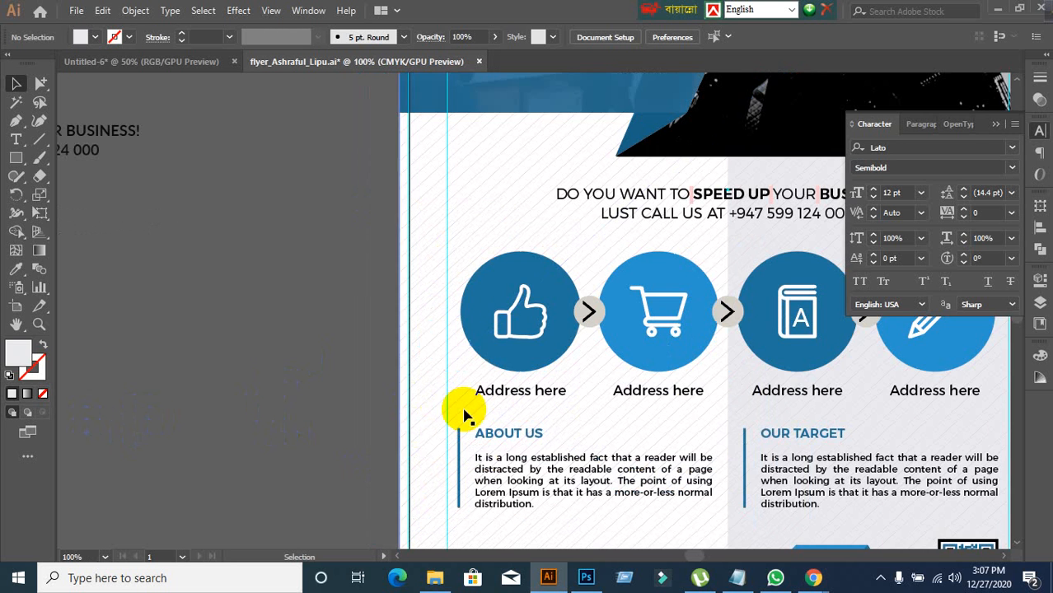
pyautogui.moveTo(463, 411); pyautogui.dragTo(305, 300)
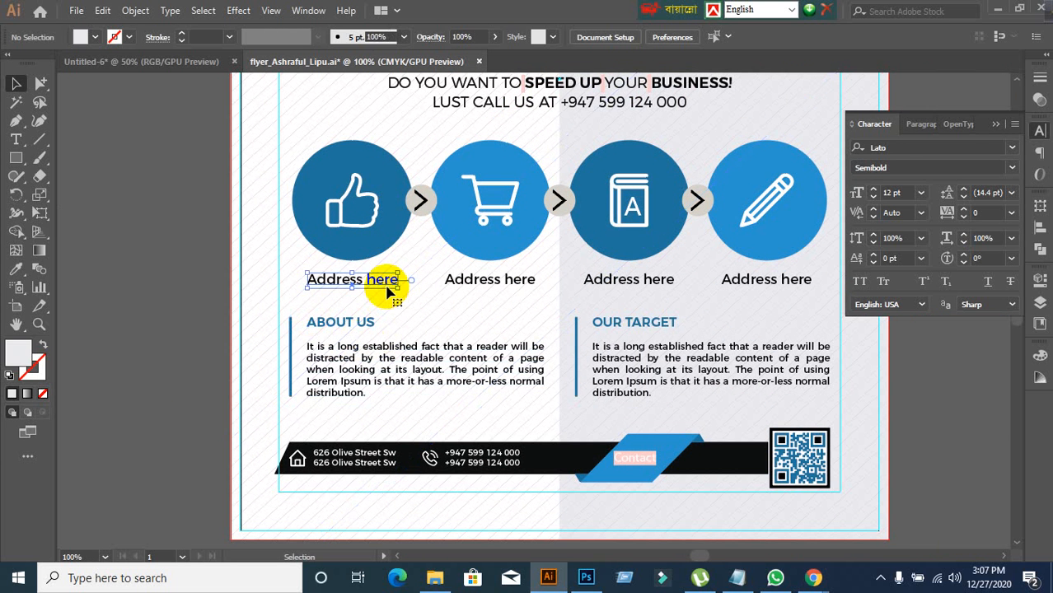
pyautogui.click(342, 323)
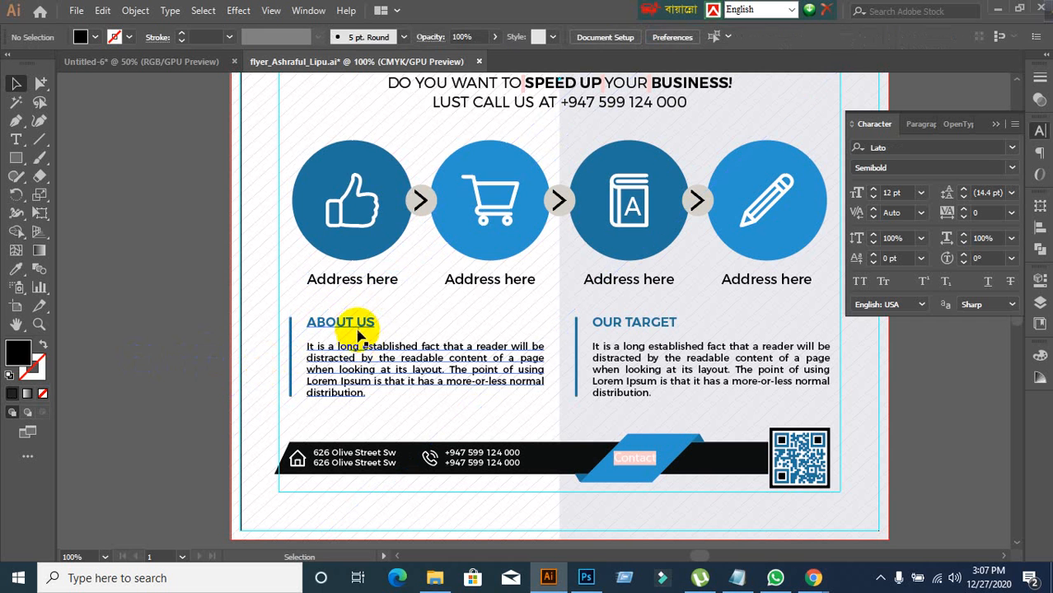
pyautogui.rightClick(358, 327)
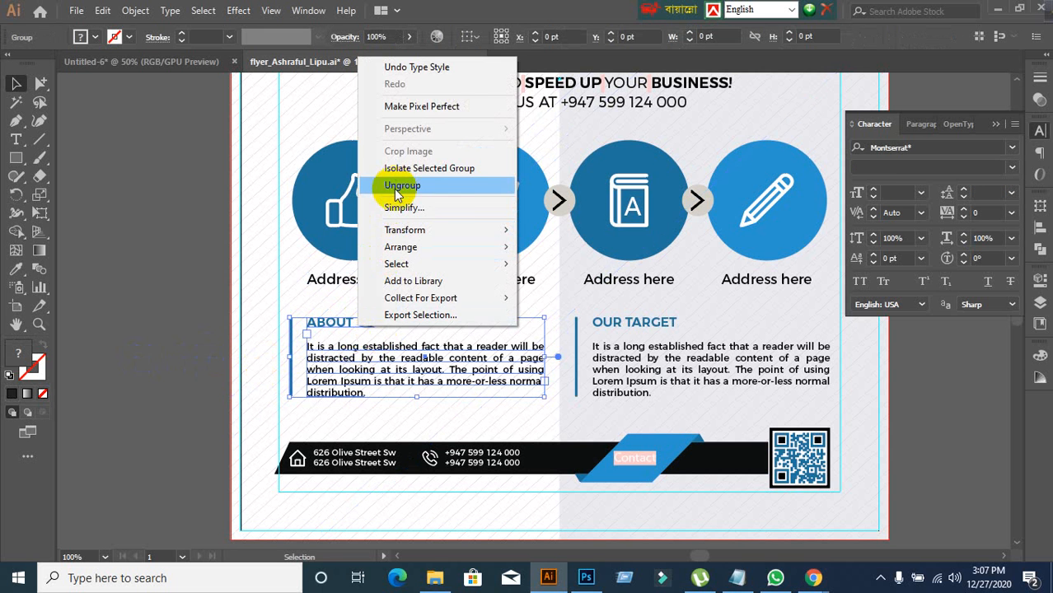
pyautogui.click(402, 186)
pyautogui.click(211, 295)
# Step: Check the context options of the ungrouped ABOUT US text and inspect its selection bounds
pyautogui.click(366, 321)
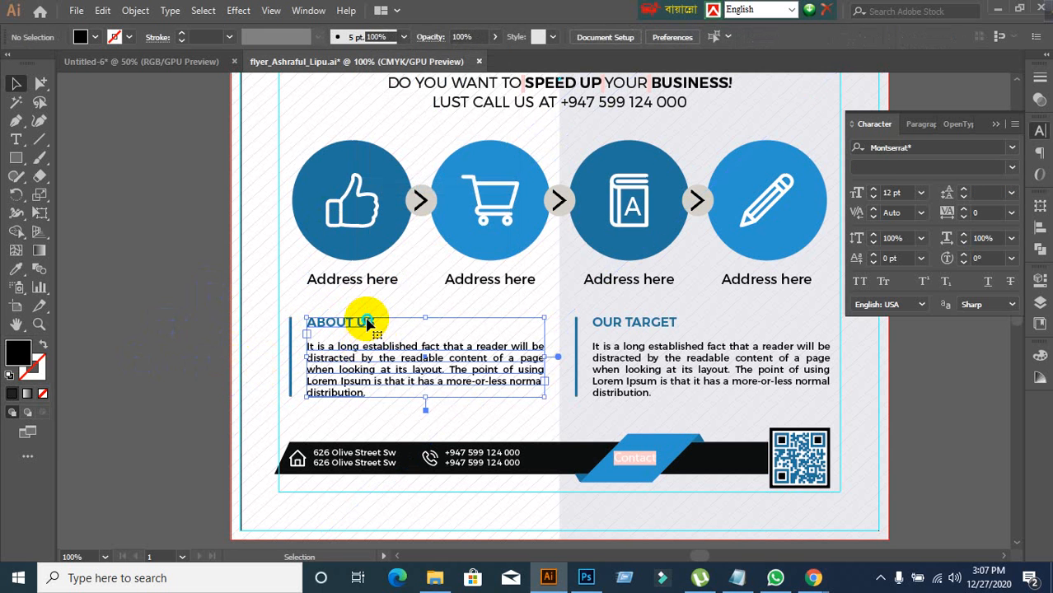
pyautogui.rightClick(418, 359)
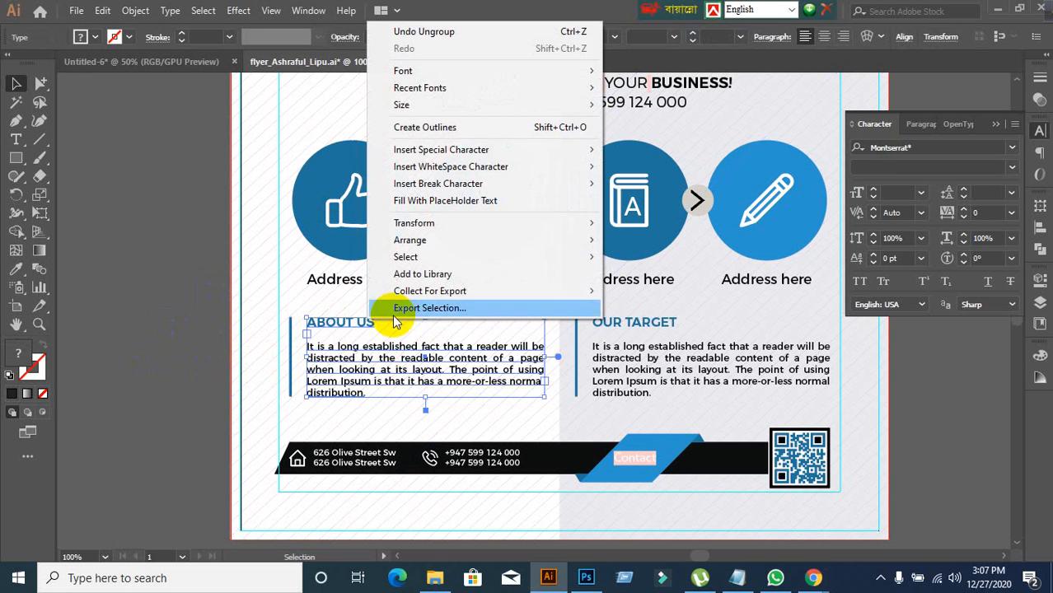
pyautogui.click(183, 362)
pyautogui.click(338, 375)
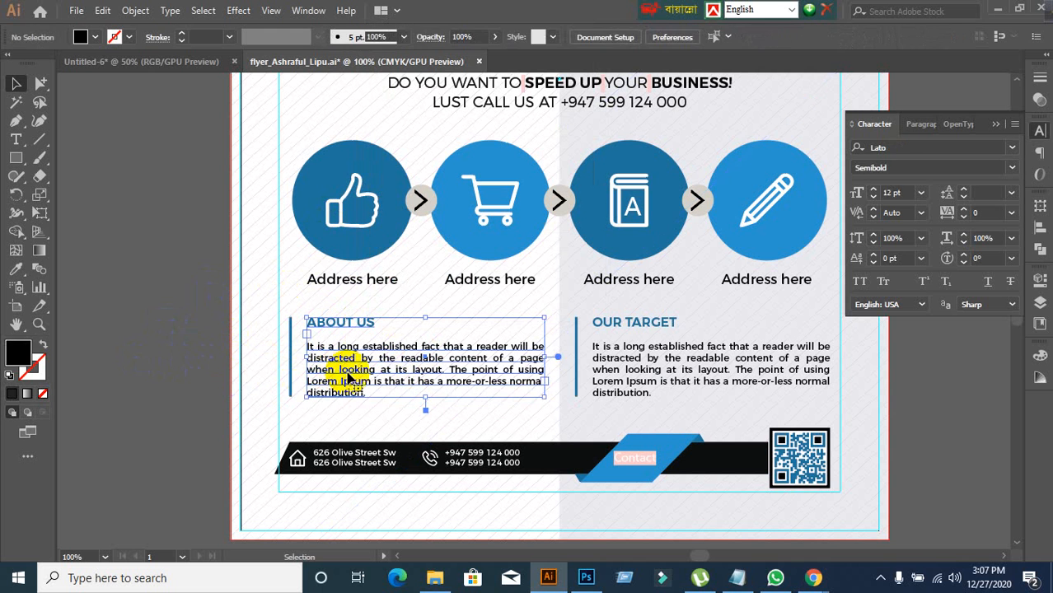
pyautogui.click(148, 434)
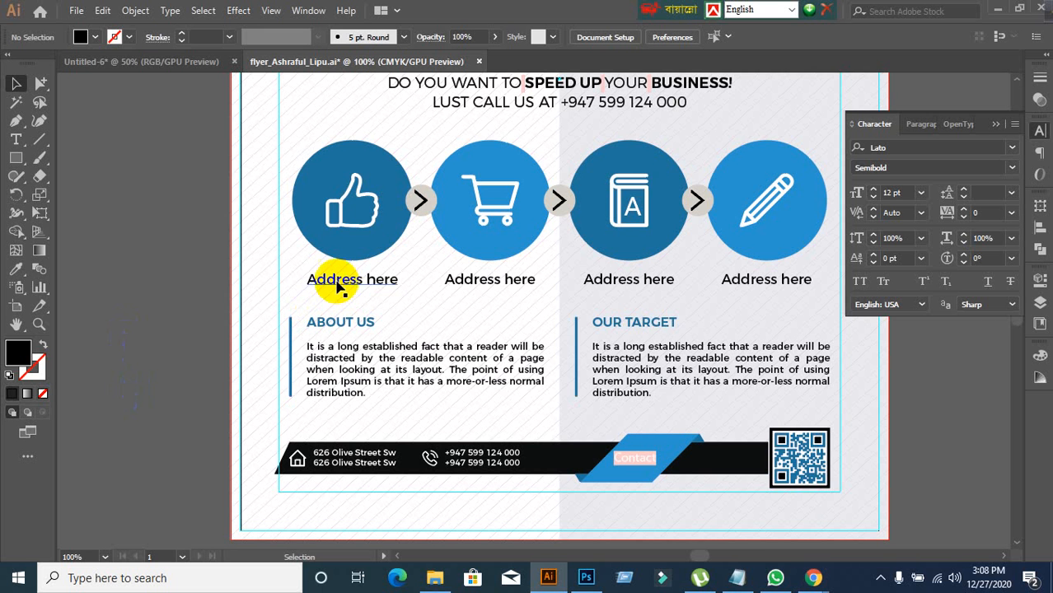
# Step: Switch to WhatsApp to check the received flyer and letterhead attachments, and return to the flyer in Illustrator
pyautogui.scroll(-1, 322, 266)
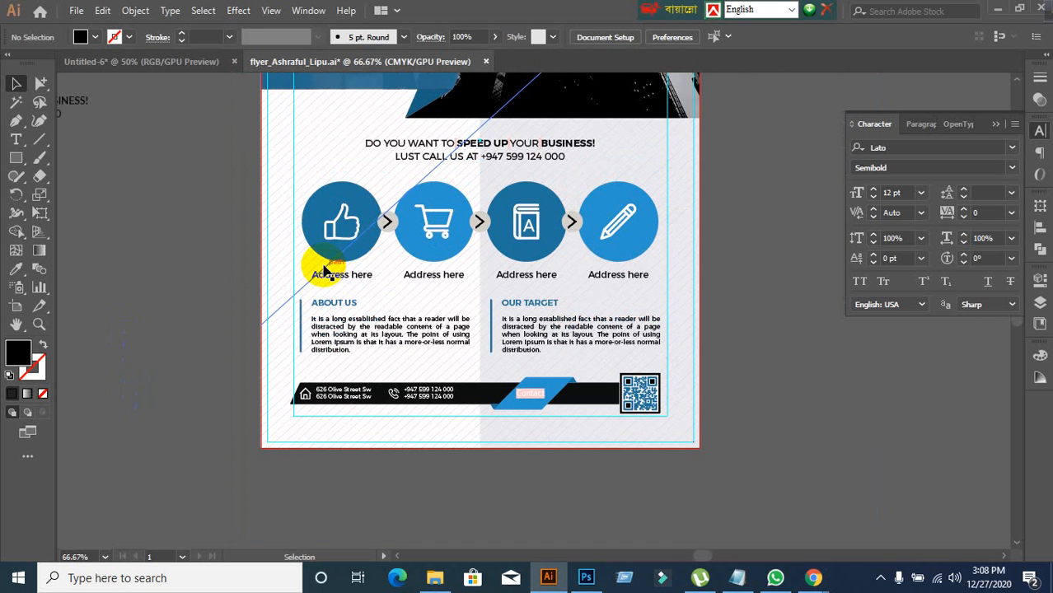
pyautogui.scroll(2, 481, 235)
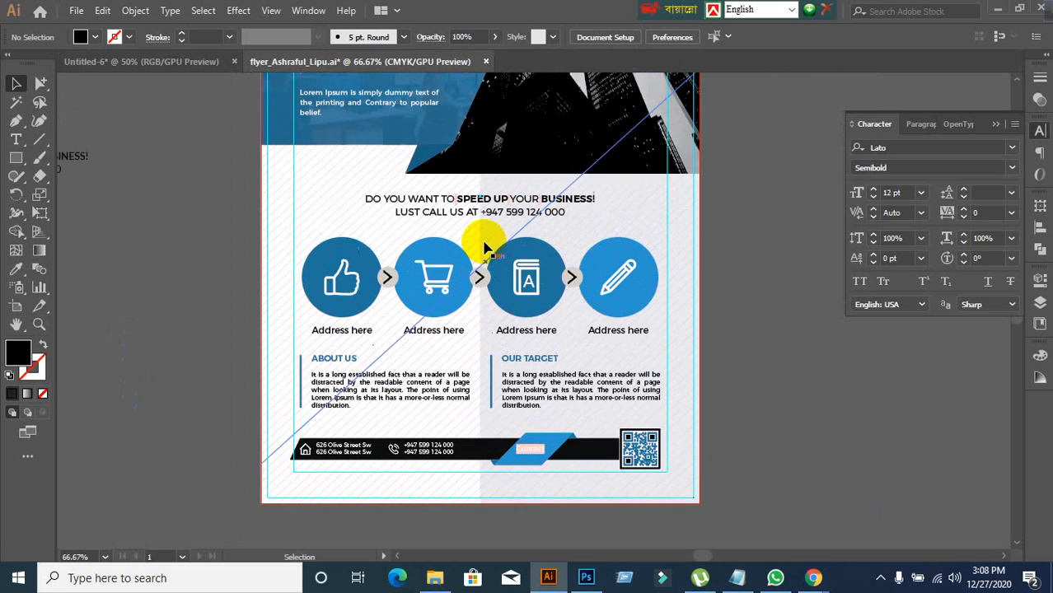
pyautogui.click(775, 577)
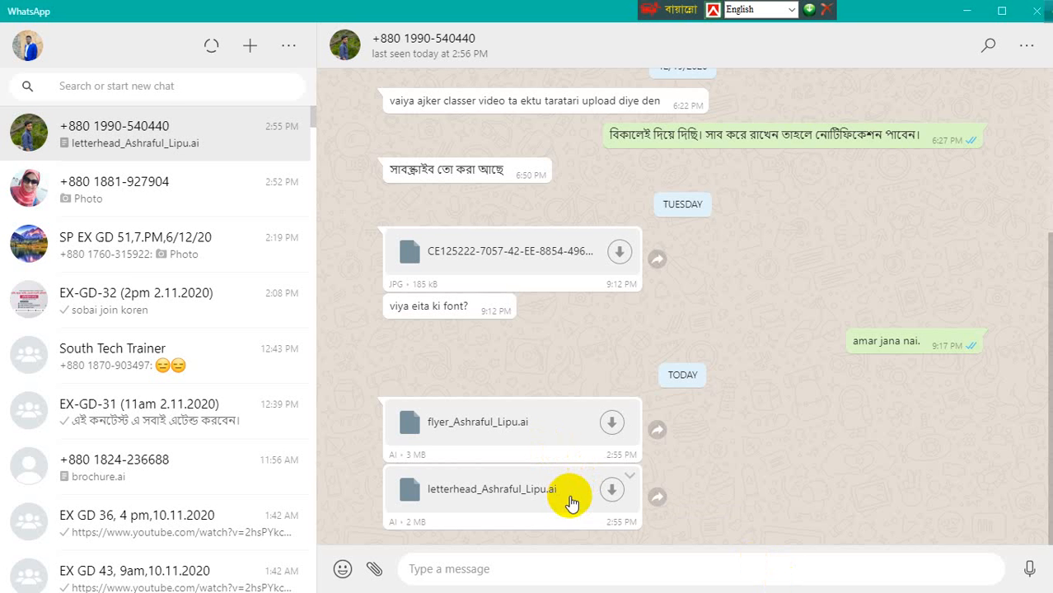
pyautogui.click(967, 10)
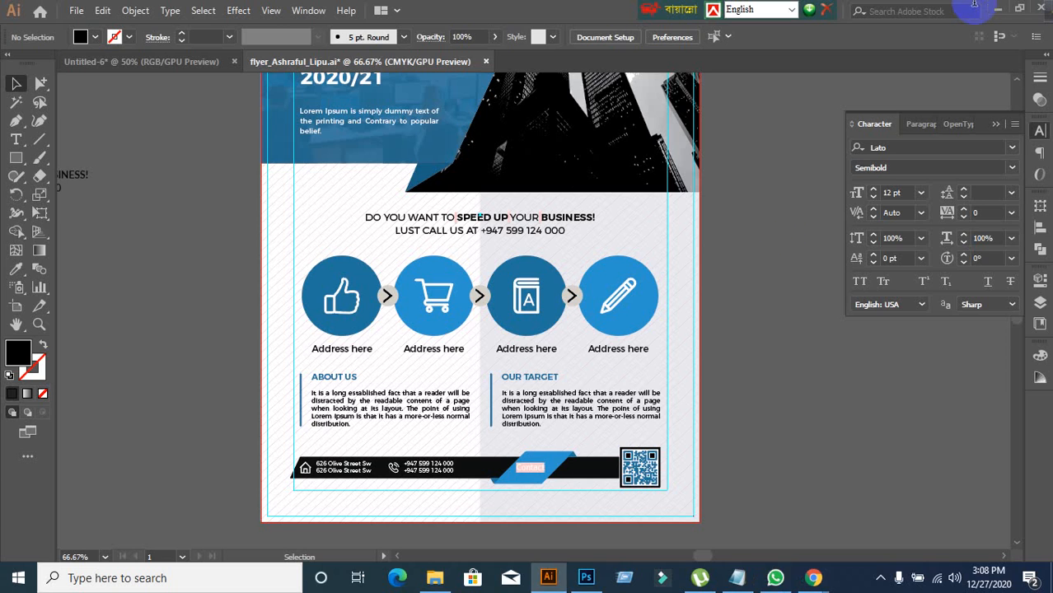
# Step: Select the ABOUT US paragraph and the original call-to-action text in turn to examine them, leaving nothing selected
pyautogui.click(416, 420)
pyautogui.click(789, 363)
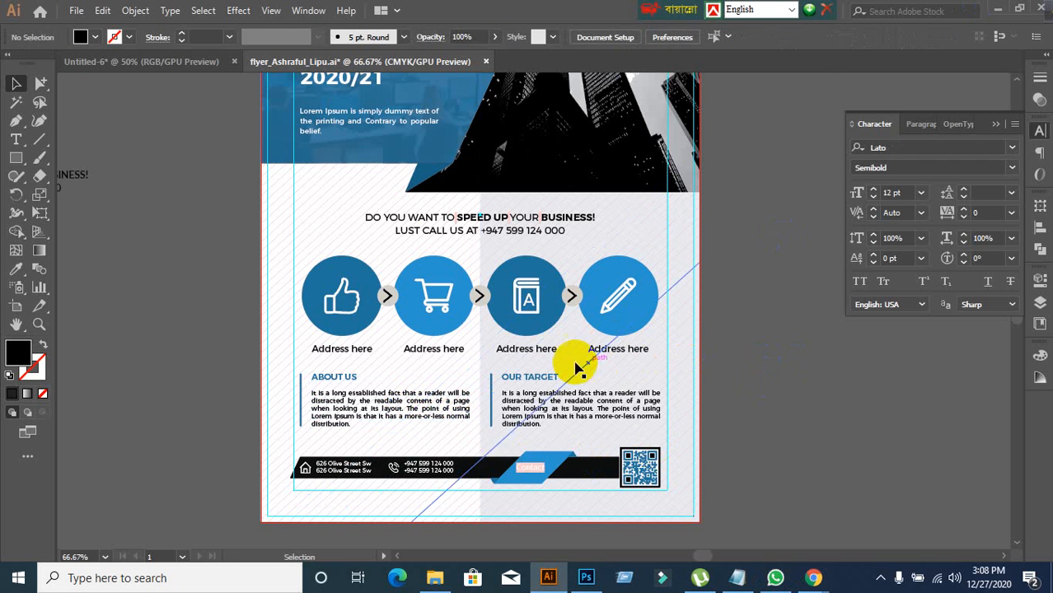
pyautogui.scroll(1, 437, 237)
pyautogui.click(446, 227)
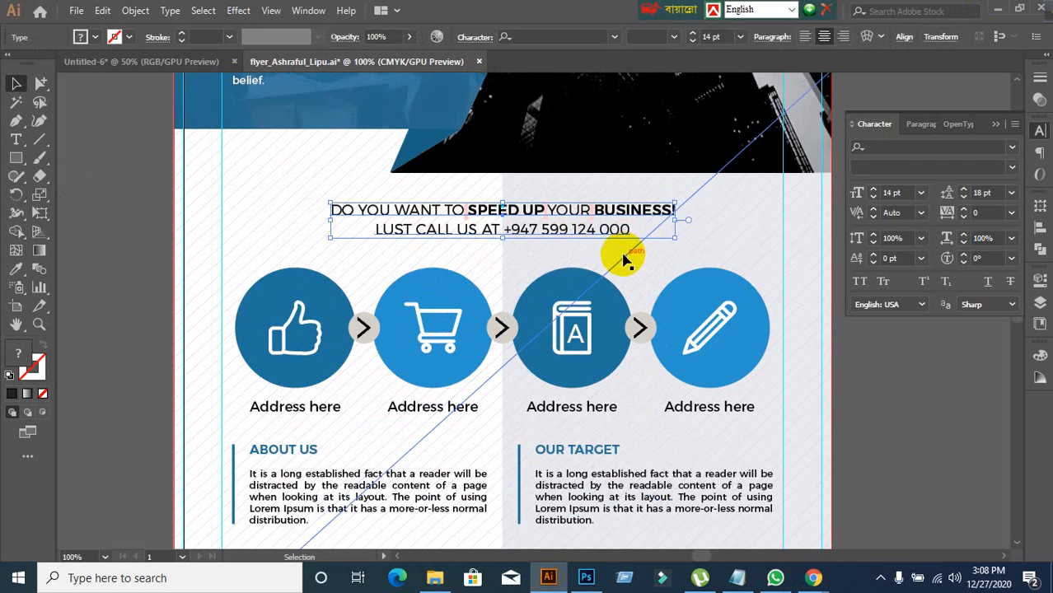
pyautogui.scroll(-1, 626, 260)
pyautogui.click(808, 346)
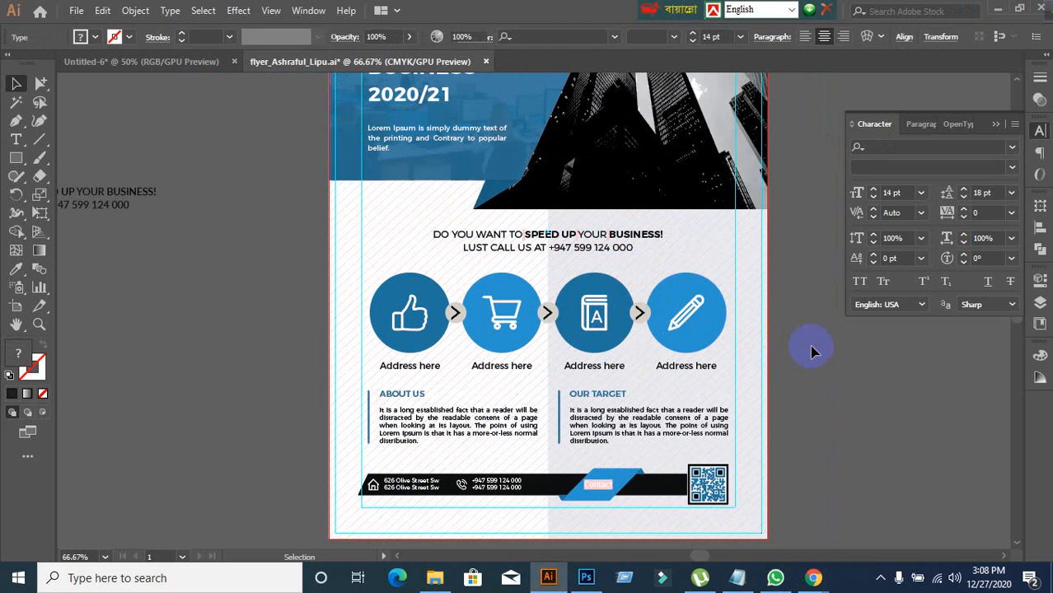
# Step: Move the off-artboard call-to-action copy down beside the artboard and set its font to Montserrat Medium
pyautogui.click(119, 191)
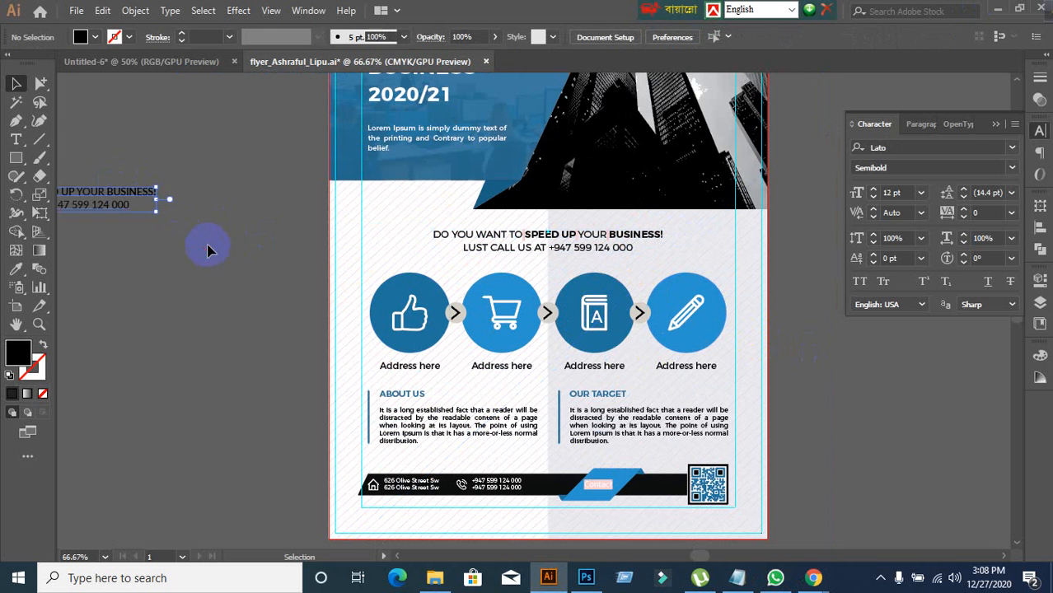
pyautogui.moveTo(142, 206); pyautogui.dragTo(279, 305)
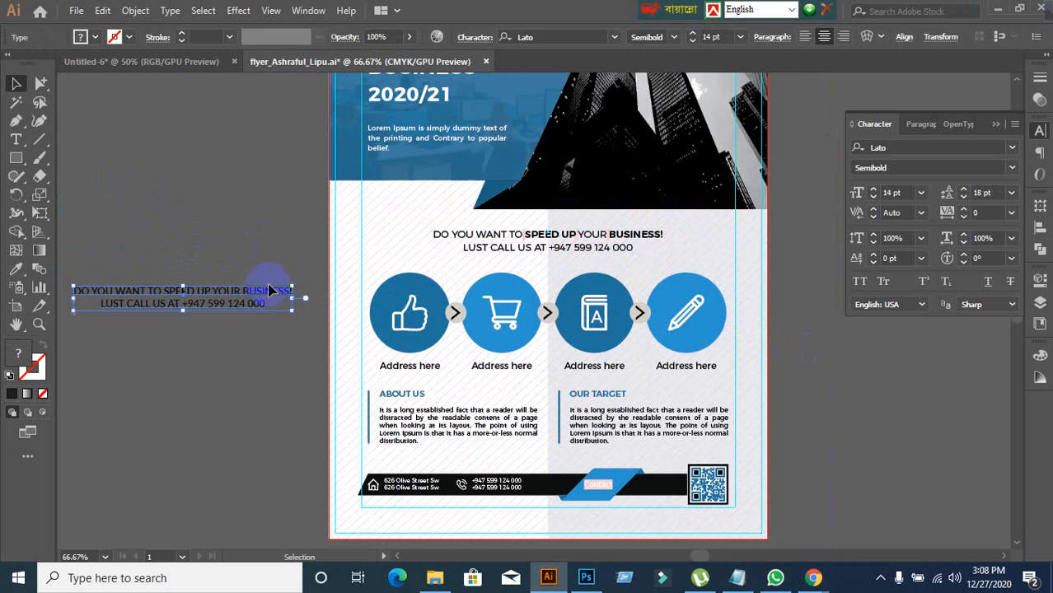
pyautogui.click(920, 151)
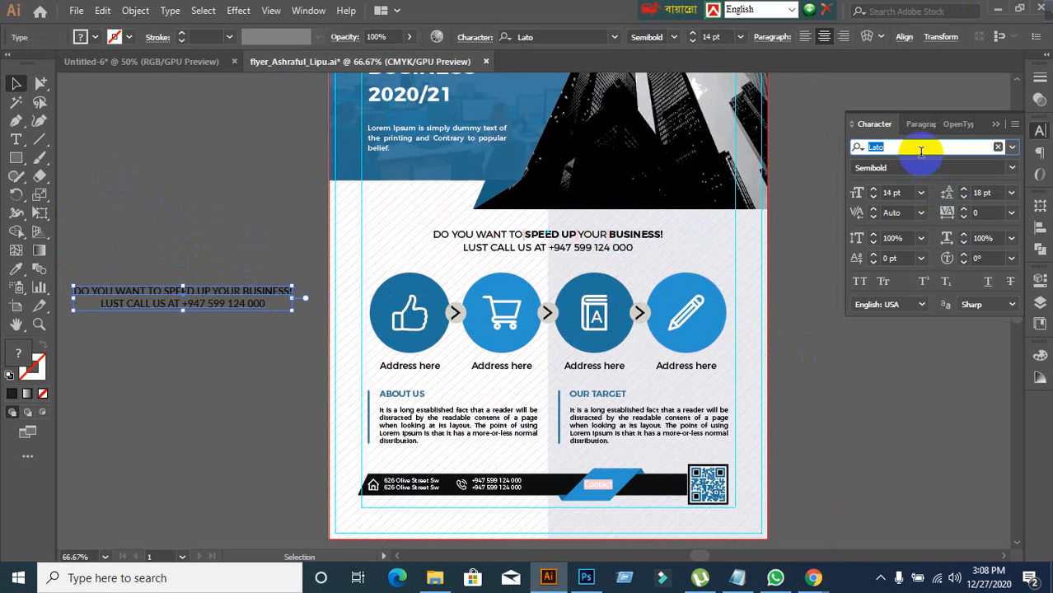
pyautogui.write('mi')
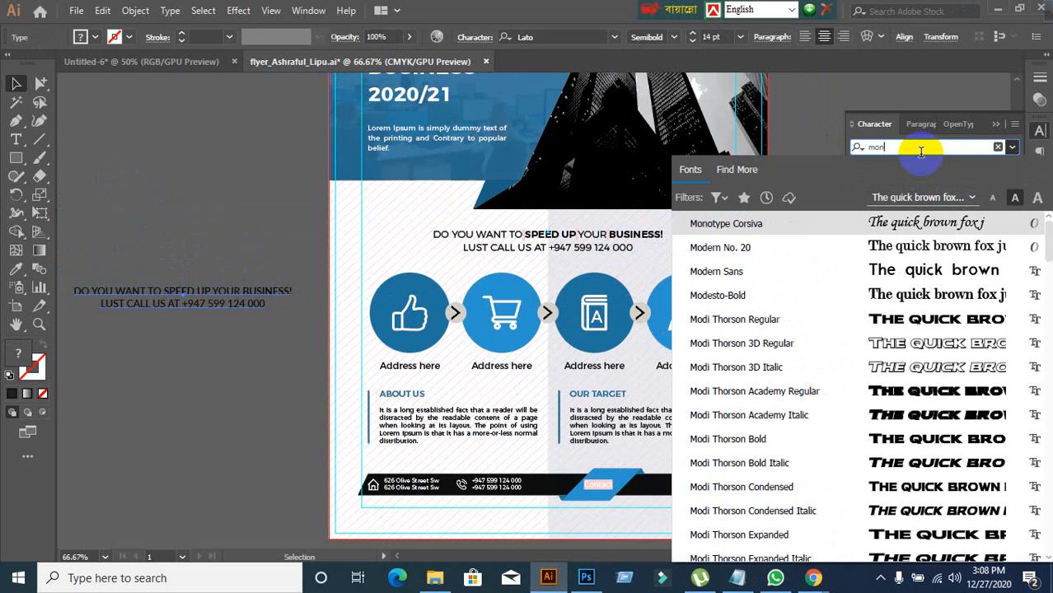
pyautogui.write('n')
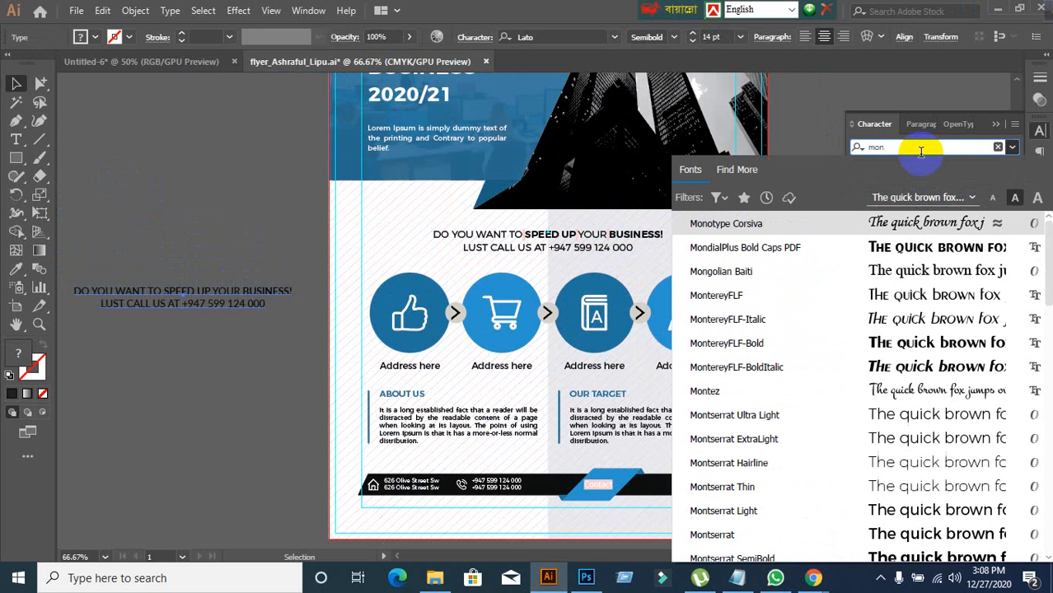
pyautogui.click(757, 463)
pyautogui.click(1013, 173)
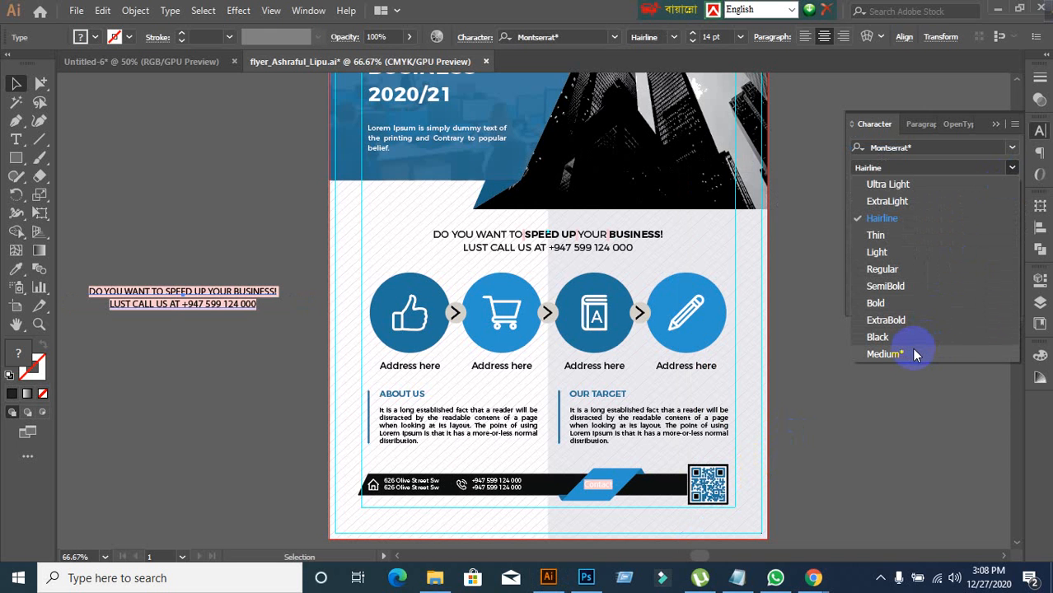
pyautogui.click(884, 354)
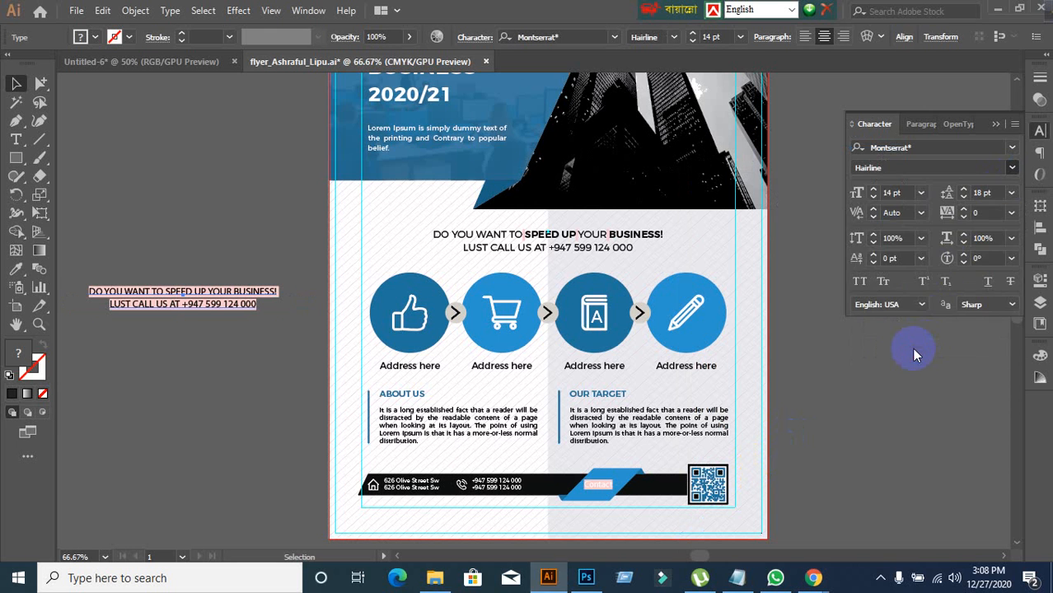
# Step: Delete the duplicated call-to-action text beside the artboard
pyautogui.click(271, 415)
pyautogui.moveTo(188, 344); pyautogui.dragTo(188, 345)
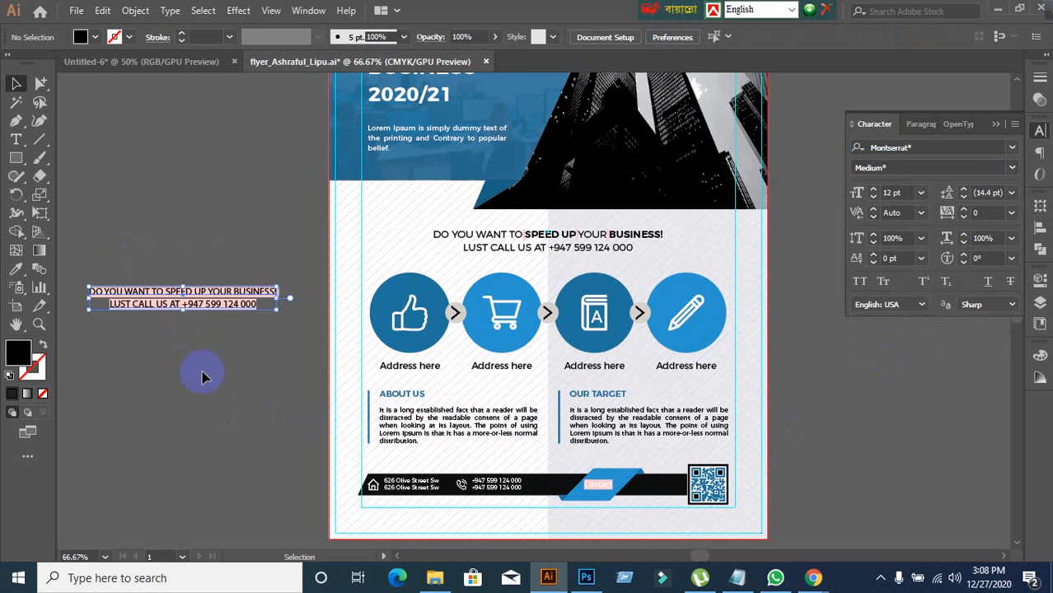
pyautogui.press('Delete')
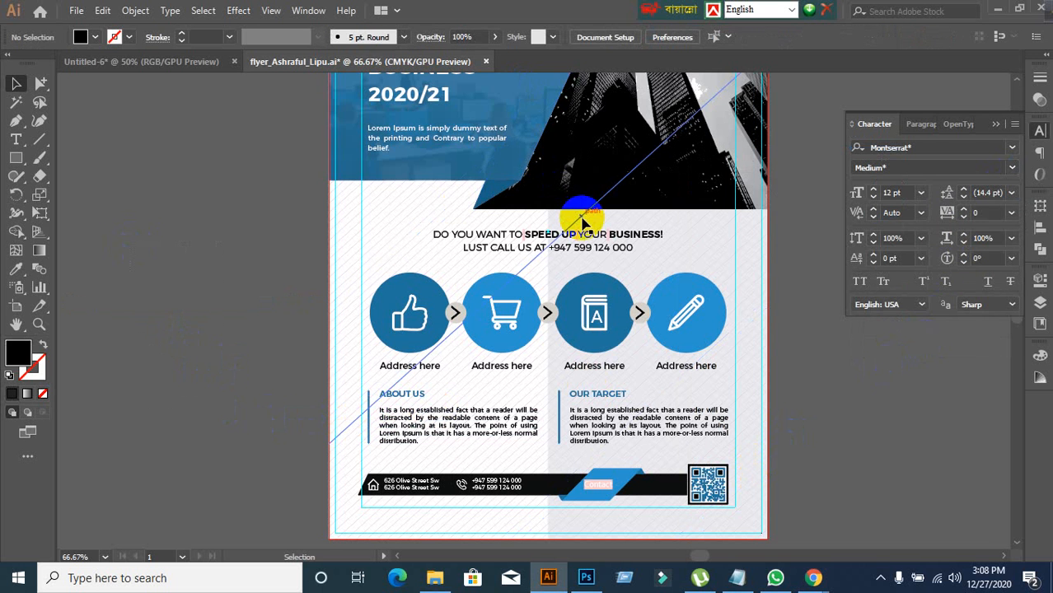
# Step: Review the flyer's overall layout, from the logo and headline block down to the icon row and footer
pyautogui.scroll(-1, 582, 217)
pyautogui.scroll(1, 598, 181)
pyautogui.scroll(3, 603, 188)
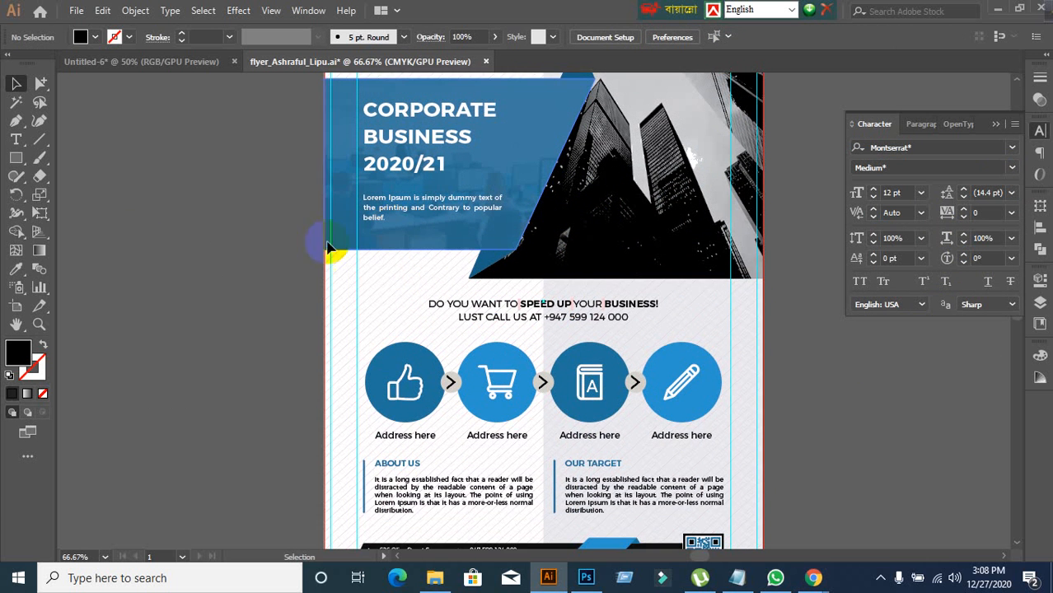
pyautogui.scroll(1, 192, 193)
pyautogui.scroll(-2, 194, 189)
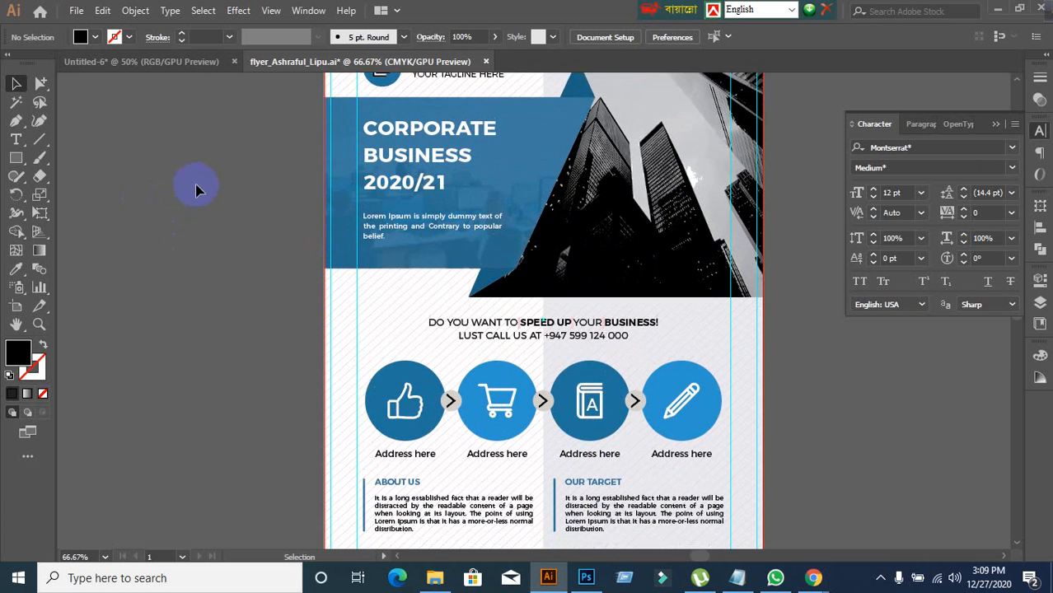
pyautogui.scroll(-2, 362, 207)
pyautogui.scroll(1, 408, 163)
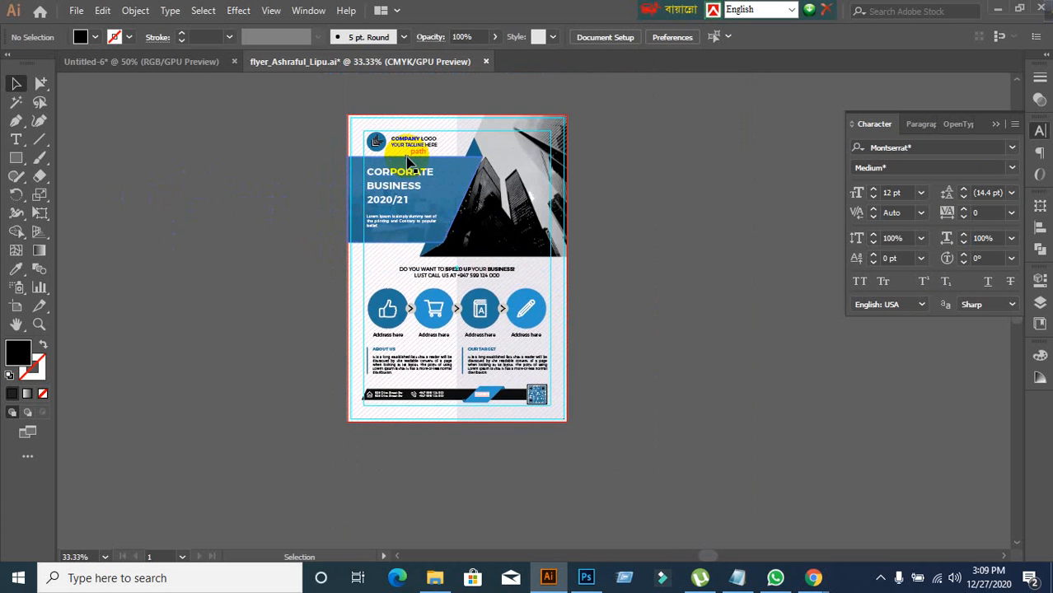
pyautogui.scroll(2, 410, 165)
pyautogui.scroll(-1, 402, 184)
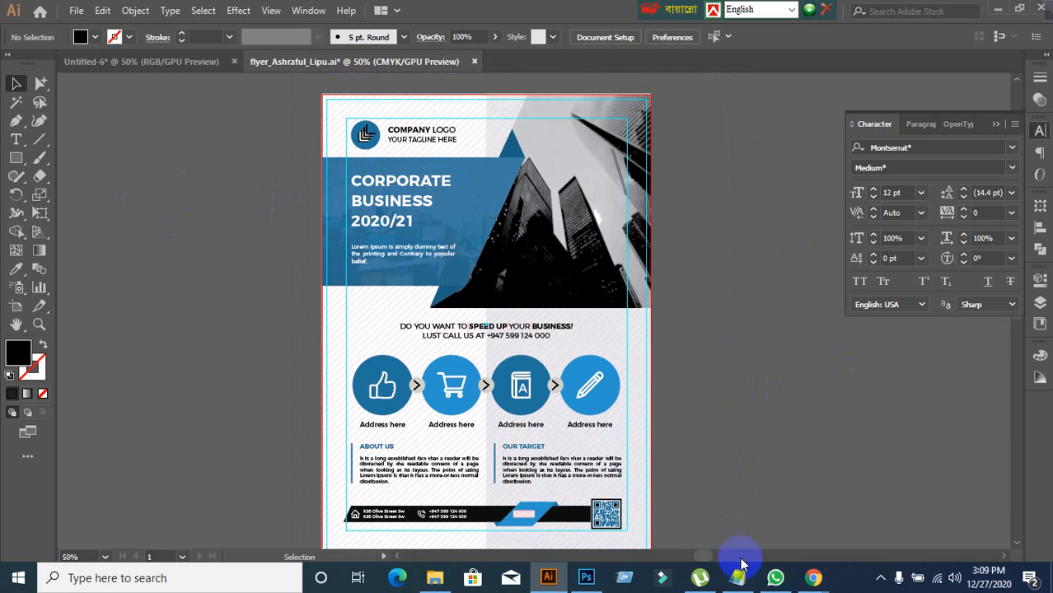
# Step: Close the flyer document
pyautogui.click(474, 64)
pyautogui.click(603, 308)
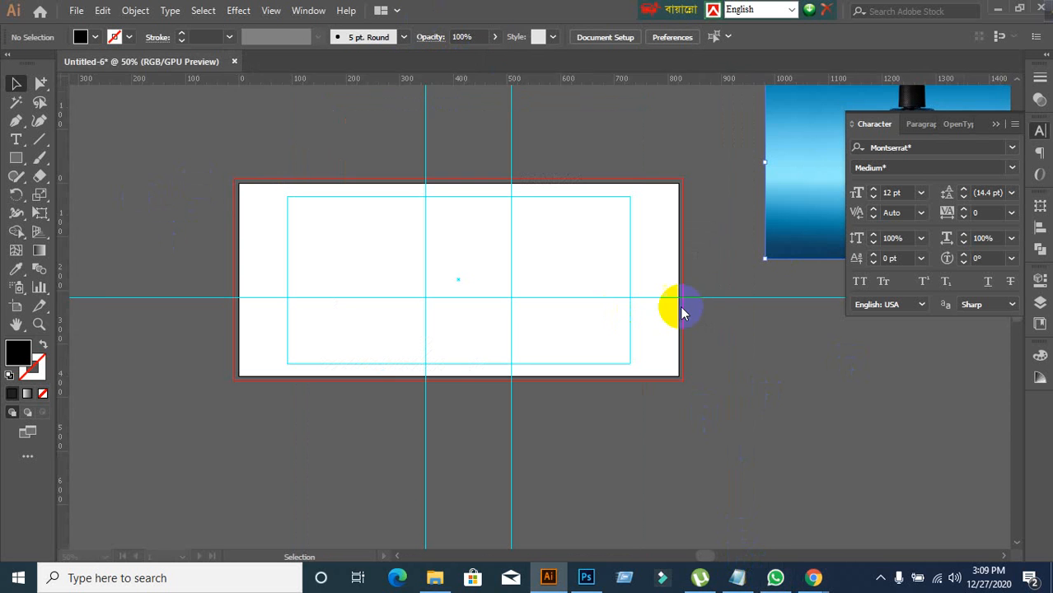
# Step: Switch to WhatsApp, save the received letterhead AI file to the Desktop folder, and minimize the open windows to show the desktop
pyautogui.click(775, 577)
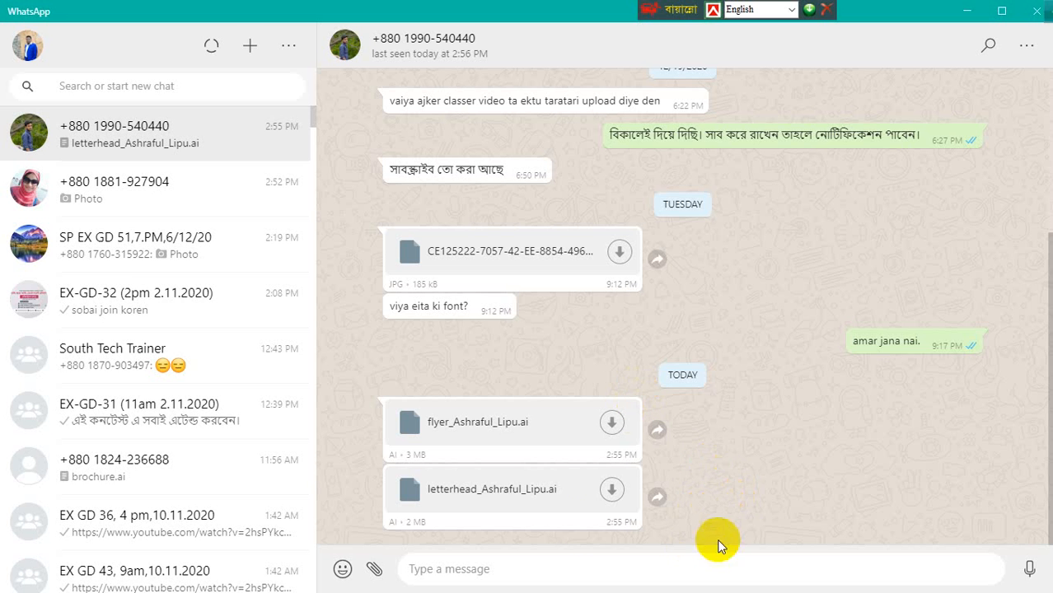
pyautogui.click(608, 492)
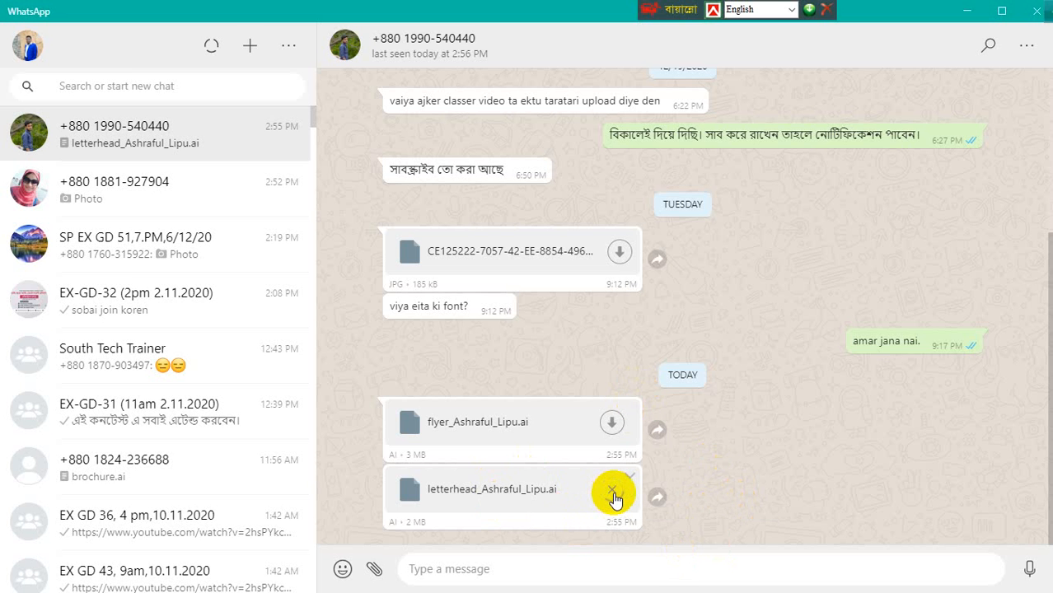
pyautogui.click(534, 506)
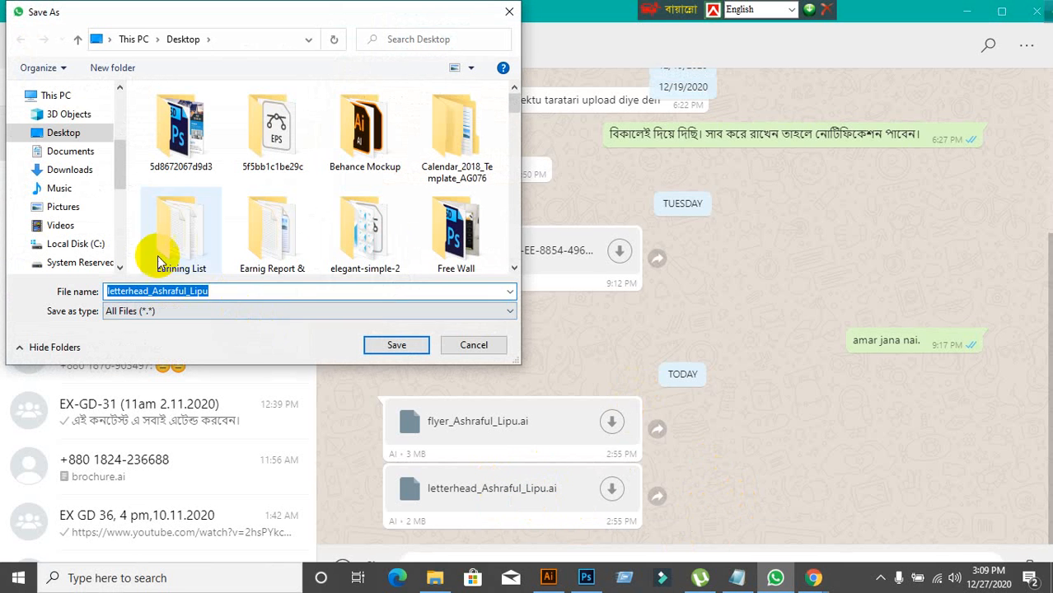
pyautogui.click(57, 132)
pyautogui.click(228, 292)
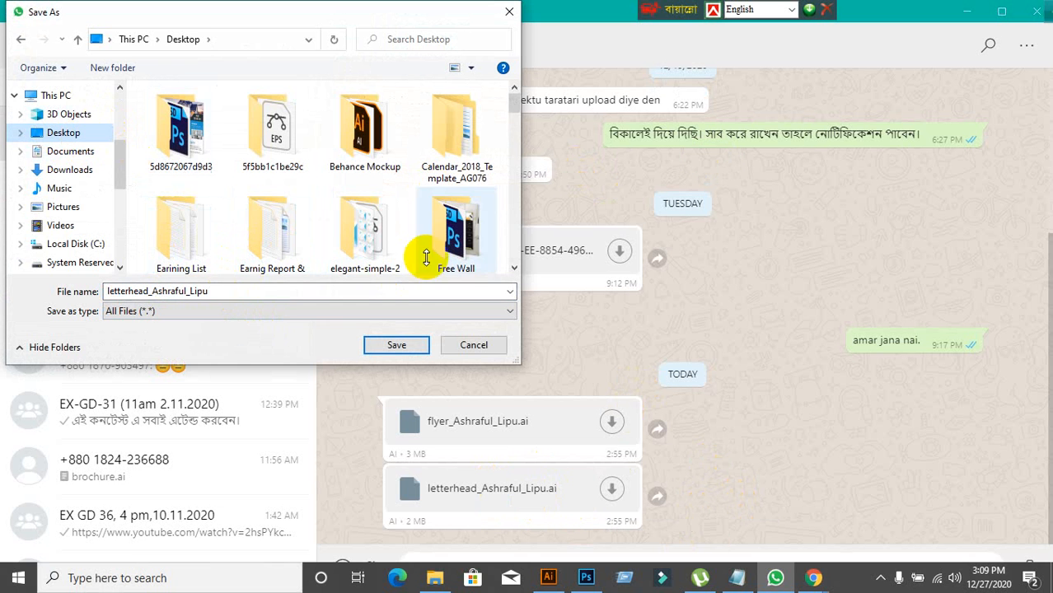
pyautogui.click(418, 346)
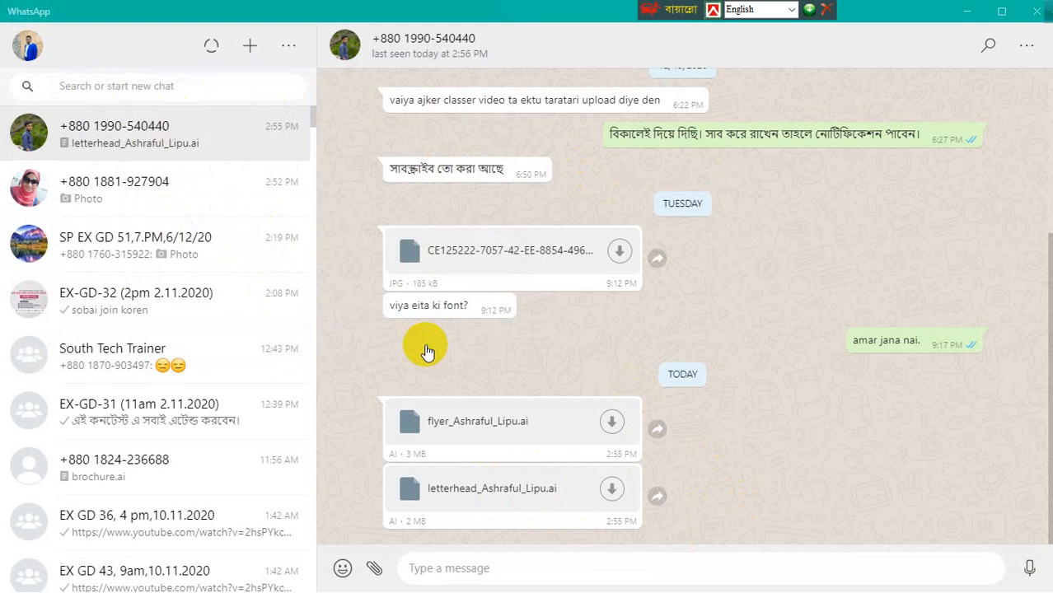
pyautogui.click(966, 11)
pyautogui.click(1001, 10)
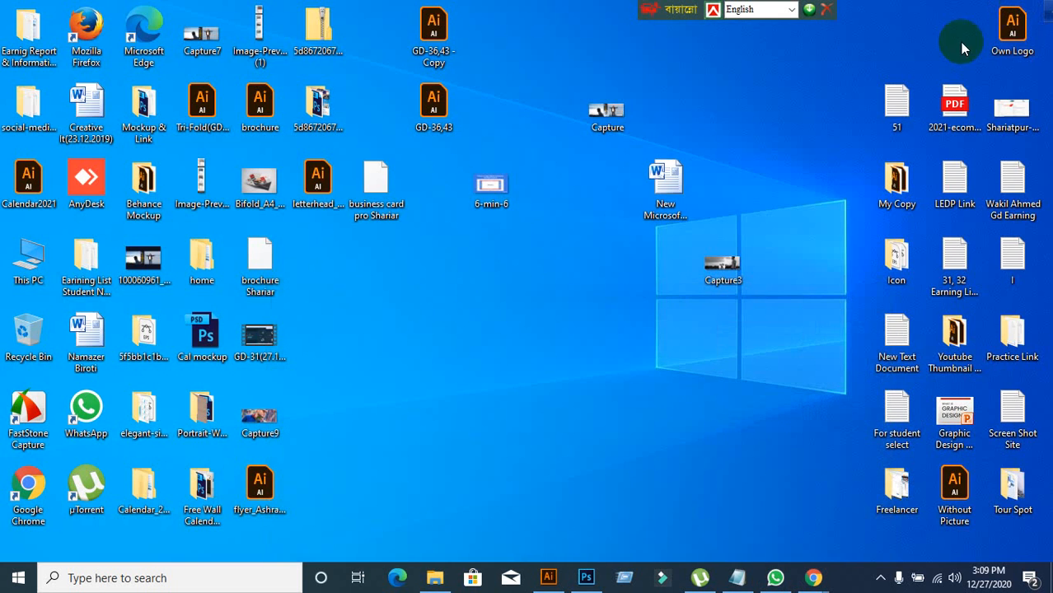
pyautogui.moveTo(805, 580)
pyautogui.click(696, 507)
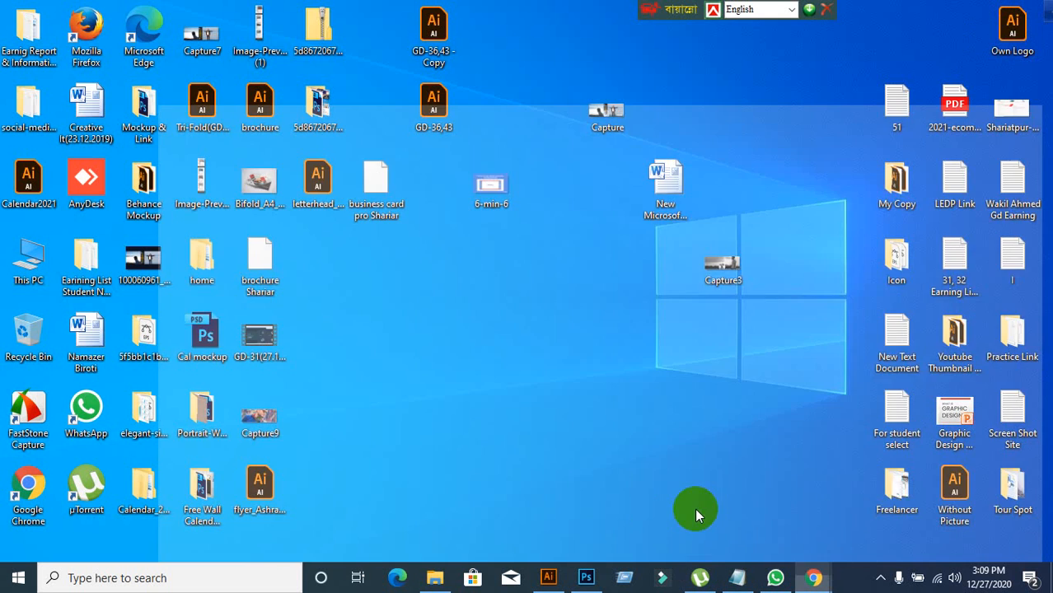
pyautogui.click(957, 9)
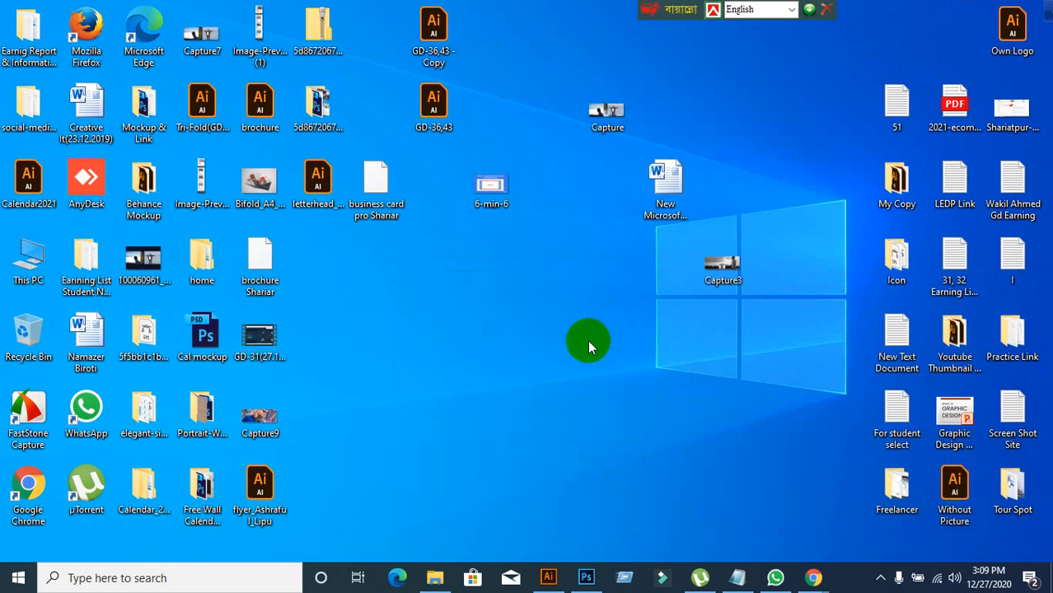
# Step: Move the flyer file to an empty area of the desktop and open the letterhead AI file in Illustrator
pyautogui.moveTo(244, 509); pyautogui.dragTo(488, 422)
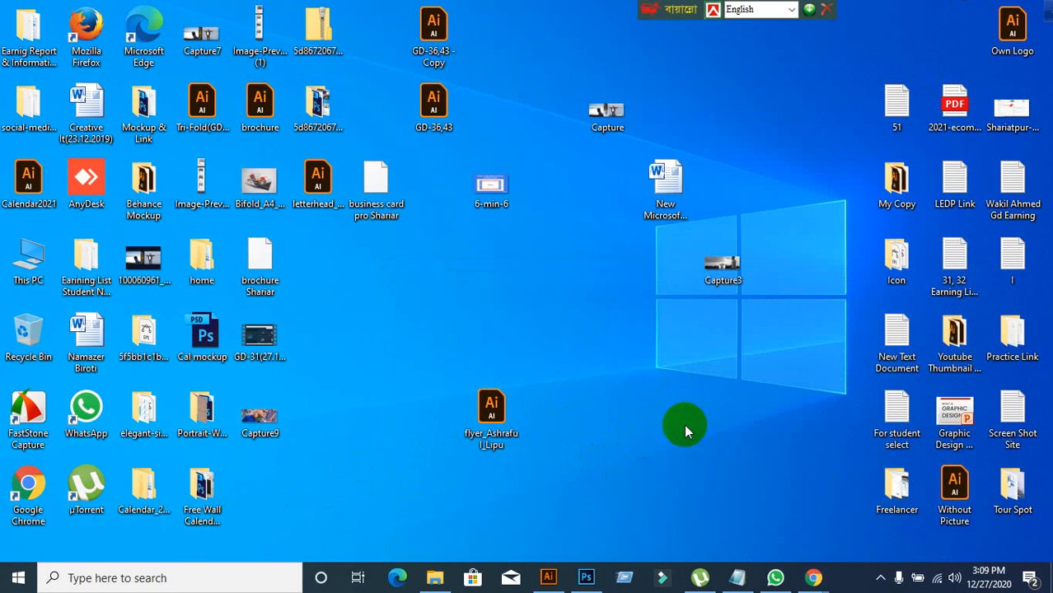
pyautogui.moveTo(321, 188); pyautogui.dragTo(531, 7)
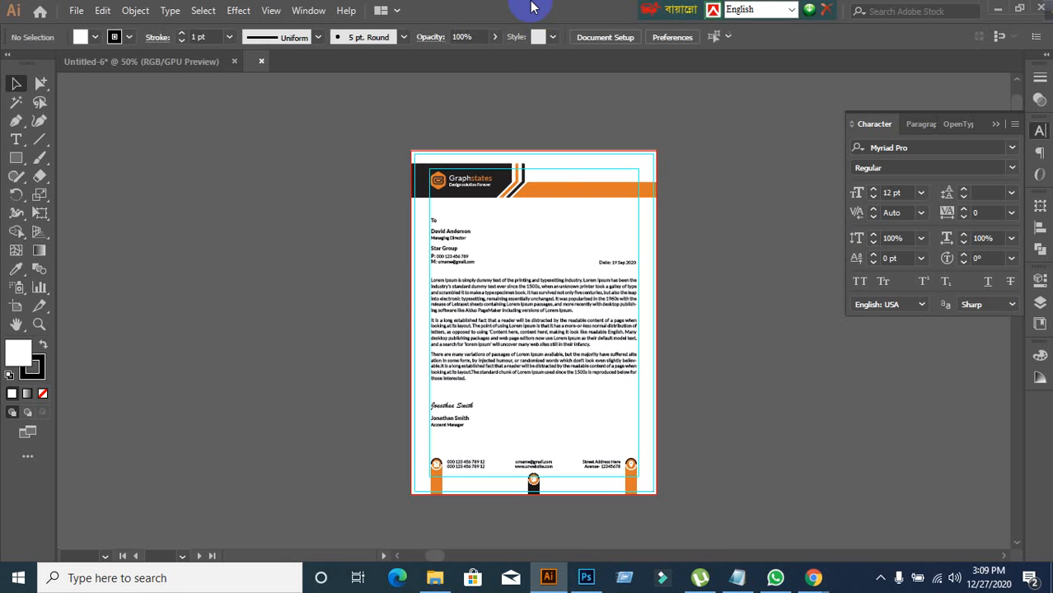
# Step: Review the letterhead's layout from the logo header through the body text and signature to the footer contacts
pyautogui.scroll(2, 558, 360)
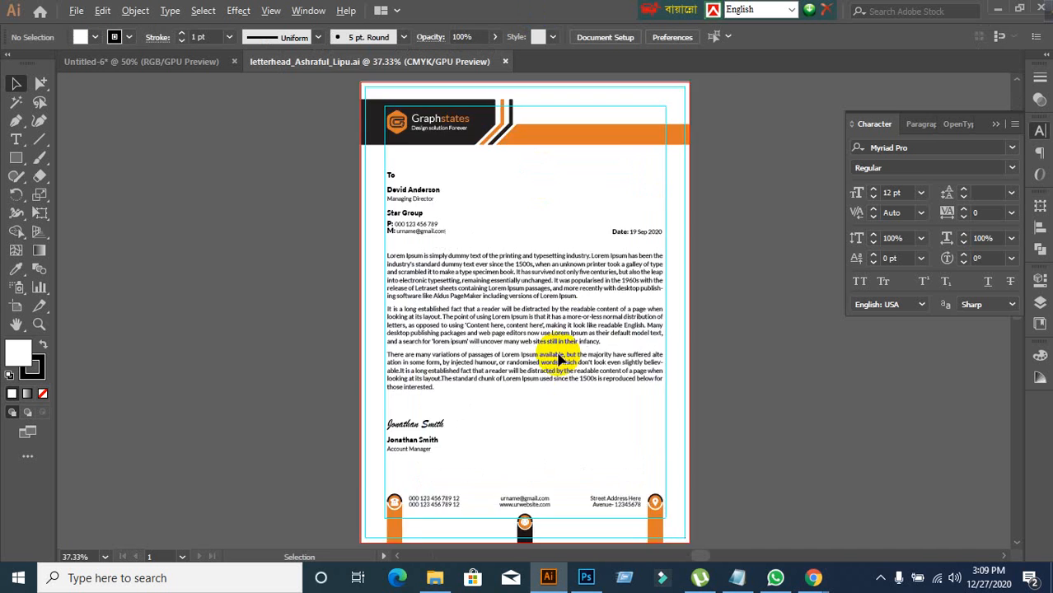
pyautogui.scroll(-1, 525, 322)
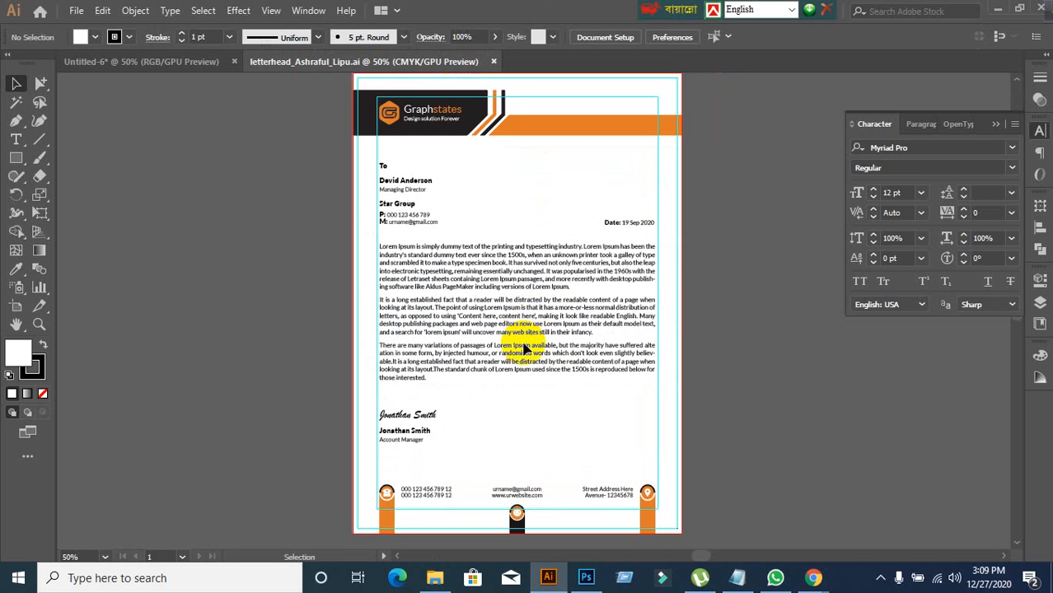
pyautogui.moveTo(522, 345)
pyautogui.mouseDown()
pyautogui.moveTo(523, 319)
pyautogui.moveTo(525, 335)
pyautogui.mouseUp()
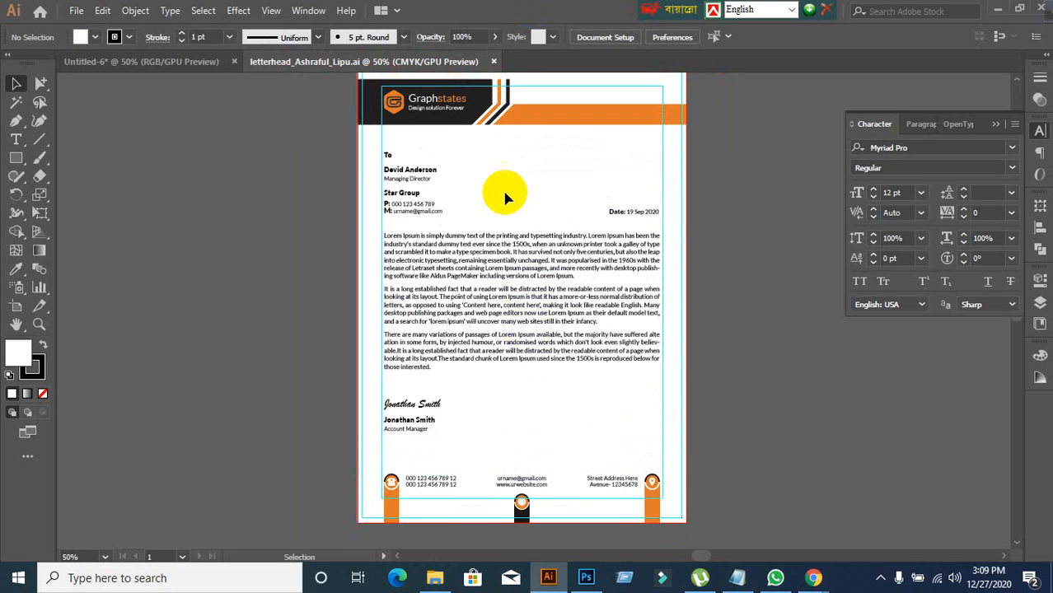
pyautogui.scroll(1, 424, 115)
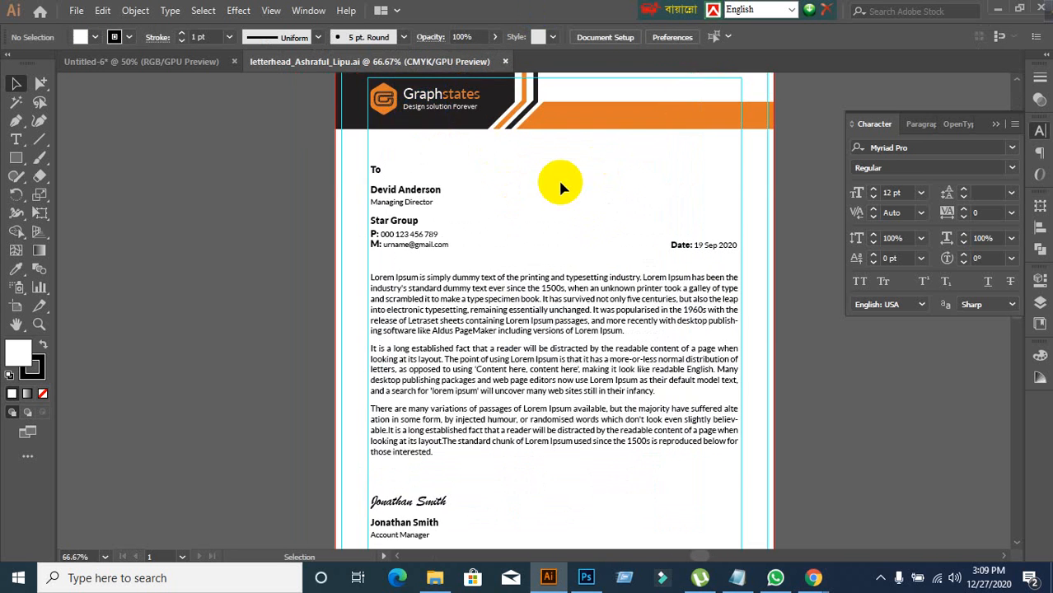
pyautogui.scroll(1, 559, 186)
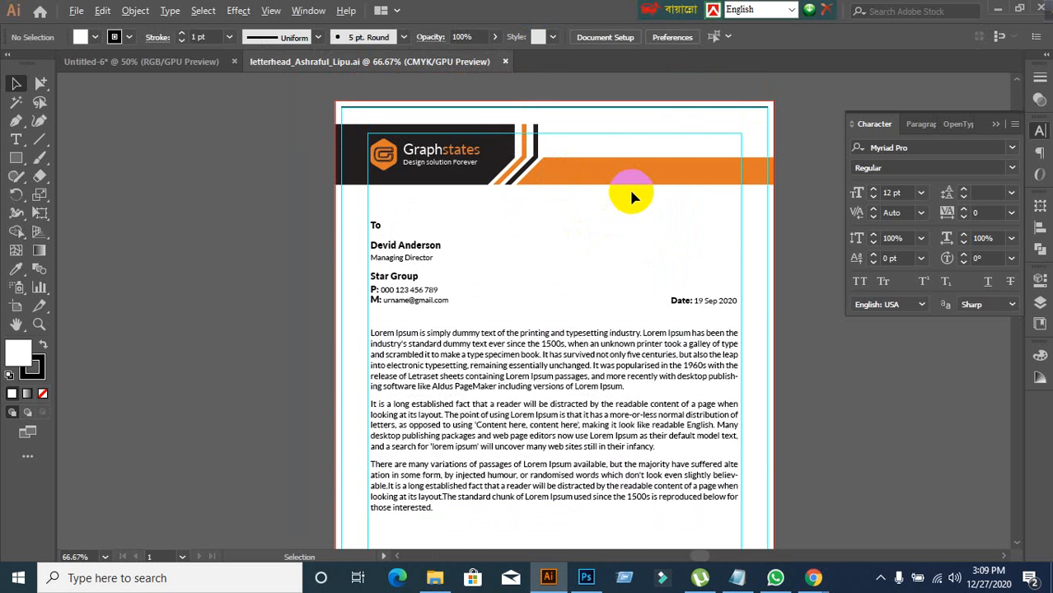
pyautogui.scroll(1, 631, 195)
pyautogui.scroll(-1, 509, 217)
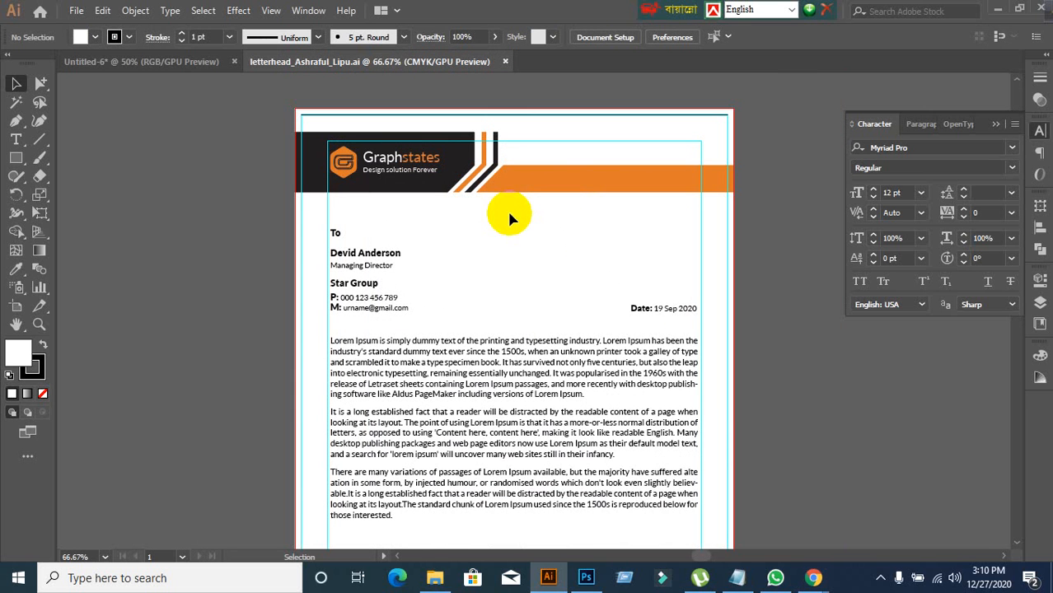
pyautogui.scroll(-1, 558, 209)
pyautogui.scroll(-5, 589, 399)
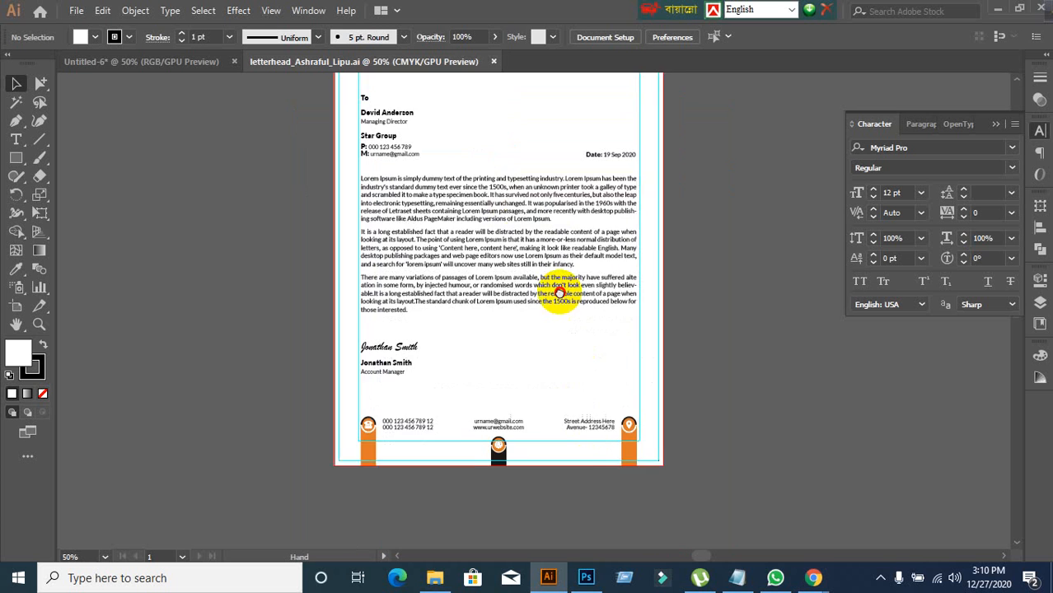
# Step: Unlock all artwork in the letterhead and check how its footer and header elements are grouped
pyautogui.scroll(2, 344, 445)
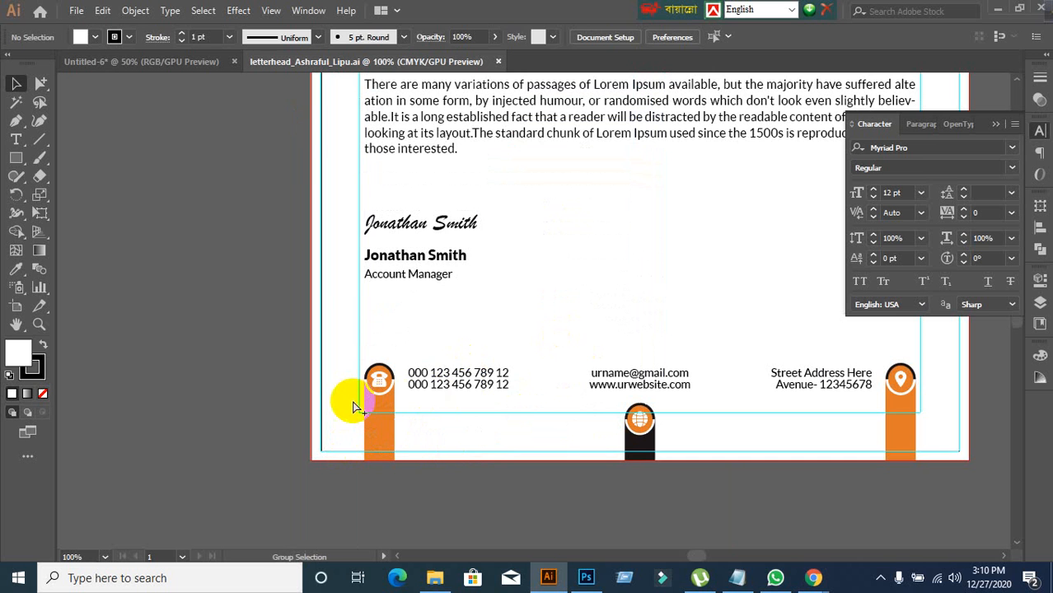
pyautogui.click(353, 407)
pyautogui.click(249, 365)
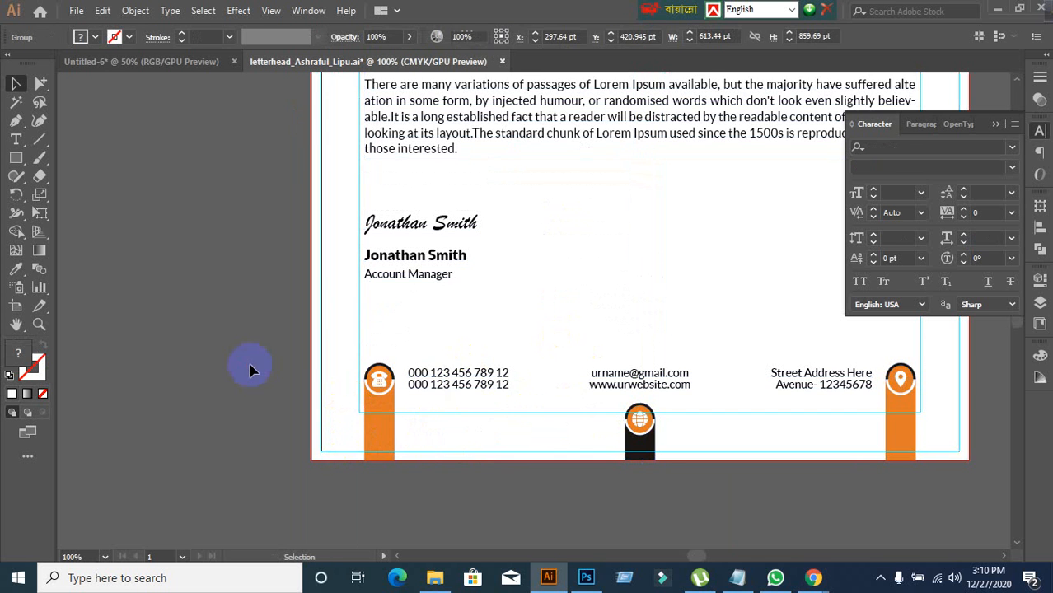
pyautogui.click(434, 377)
pyautogui.click(284, 389)
pyautogui.scroll(-1, 310, 384)
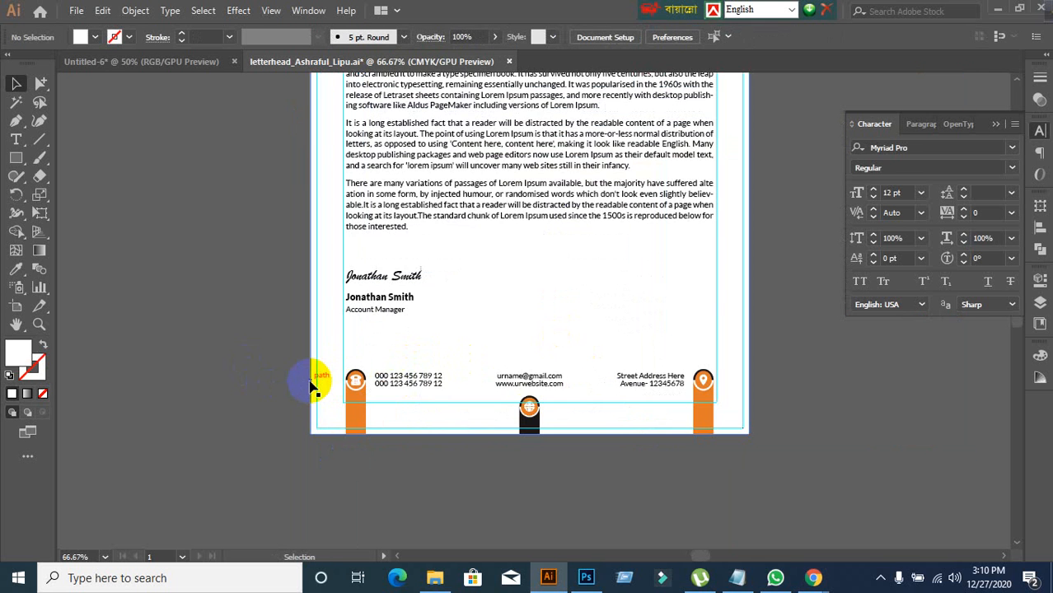
pyautogui.scroll(5, 312, 379)
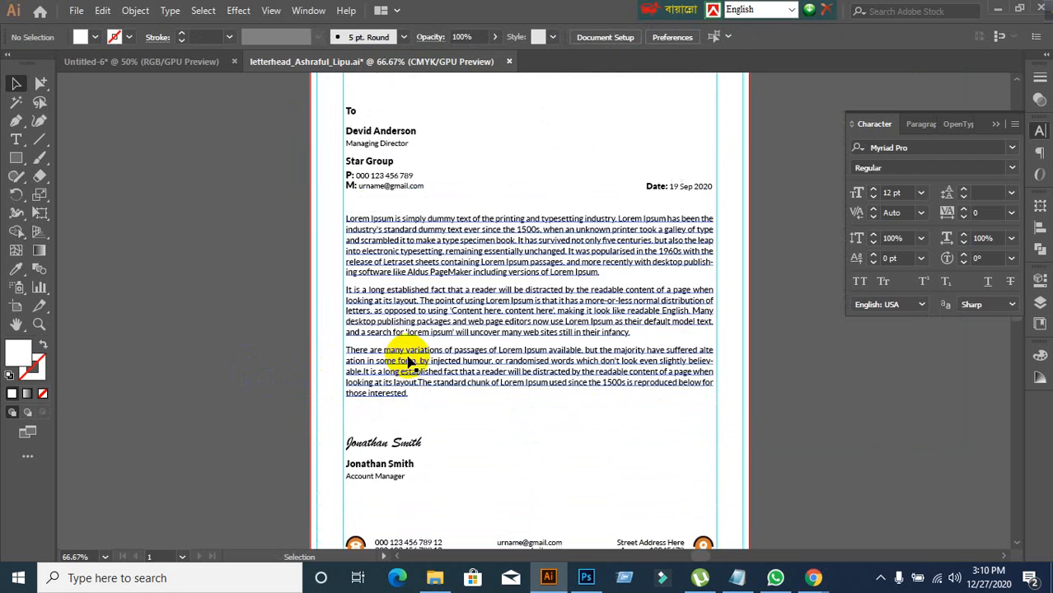
pyautogui.scroll(3, 408, 362)
pyautogui.click(509, 149)
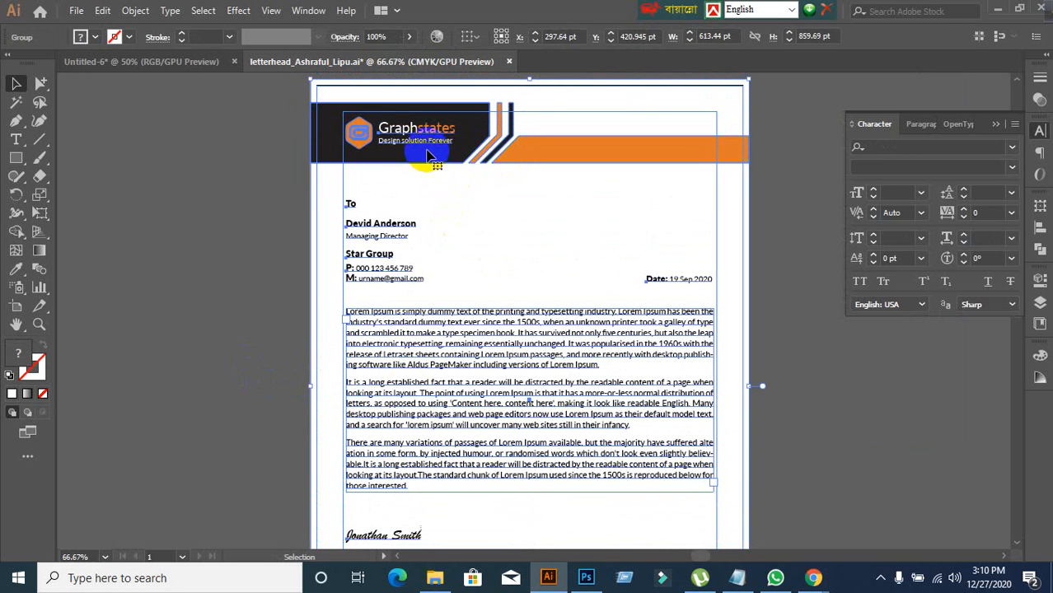
pyautogui.click(212, 404)
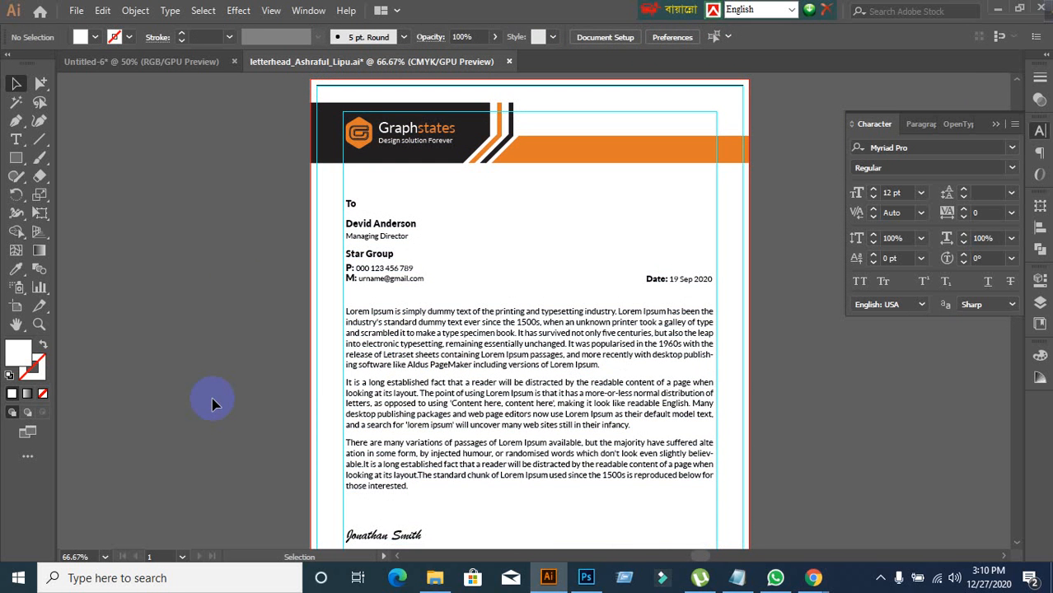
# Step: Ungroup the whole letterhead artwork and the nested group that contains the footer contact text
pyautogui.scroll(-5, 212, 404)
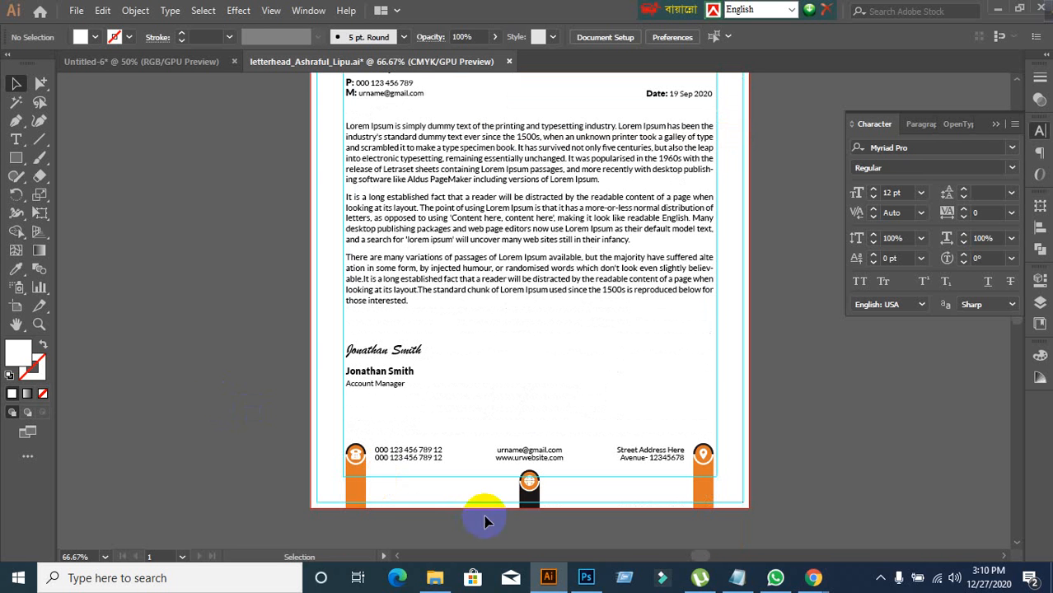
pyautogui.keyDown('alt'); pyautogui.scroll(2, 423, 482); pyautogui.keyUp('alt')
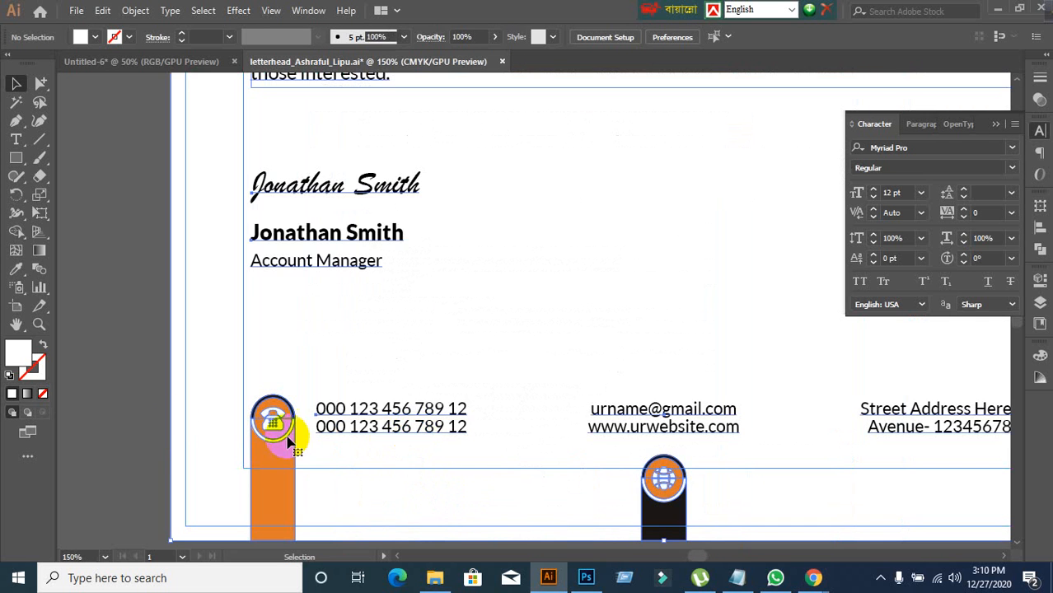
pyautogui.click(286, 438)
pyautogui.click(137, 401)
pyautogui.rightClick(337, 434)
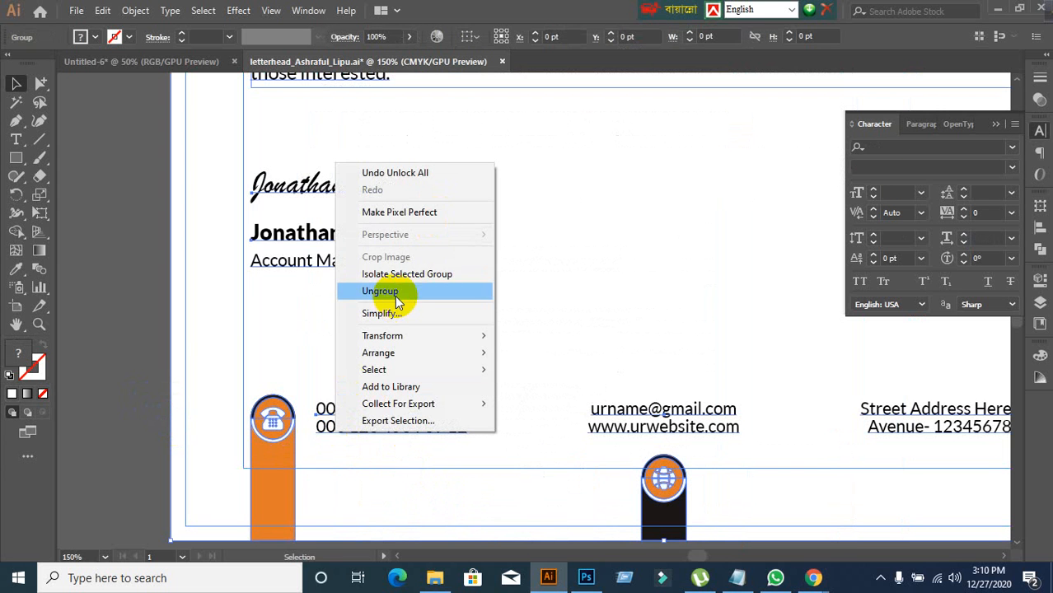
pyautogui.click(395, 293)
pyautogui.click(388, 376)
pyautogui.click(663, 416)
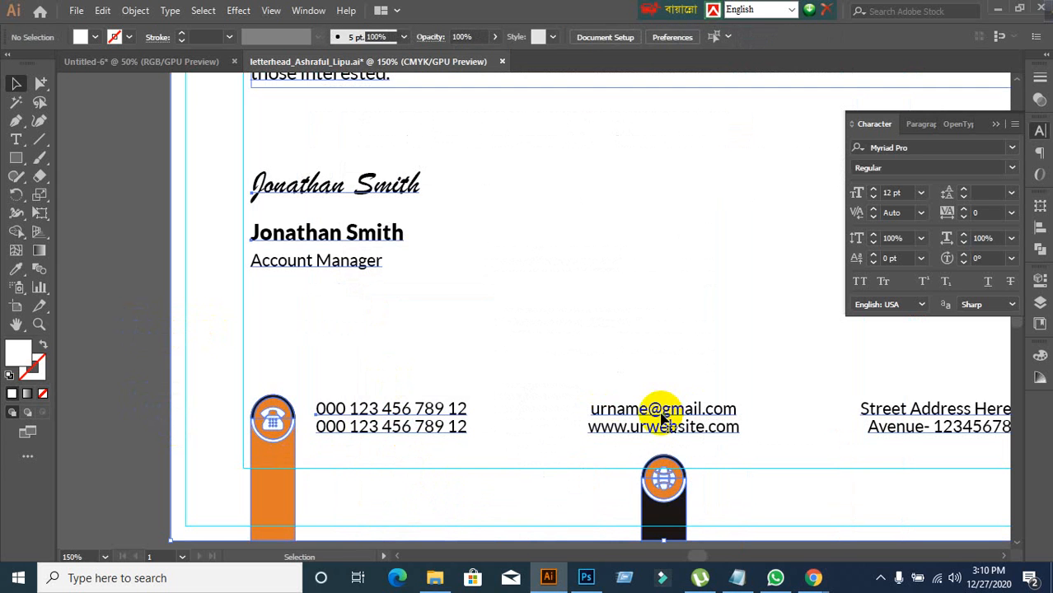
pyautogui.rightClick(663, 410)
pyautogui.click(704, 276)
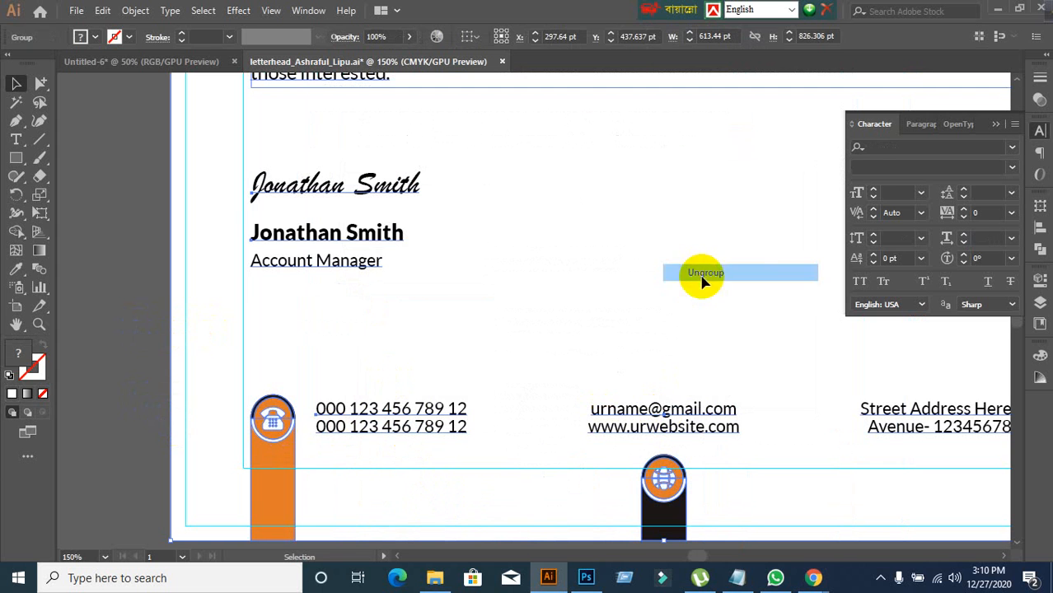
# Step: Inspect the footer's email and website text block and display the paragraph settings
pyautogui.click(663, 414)
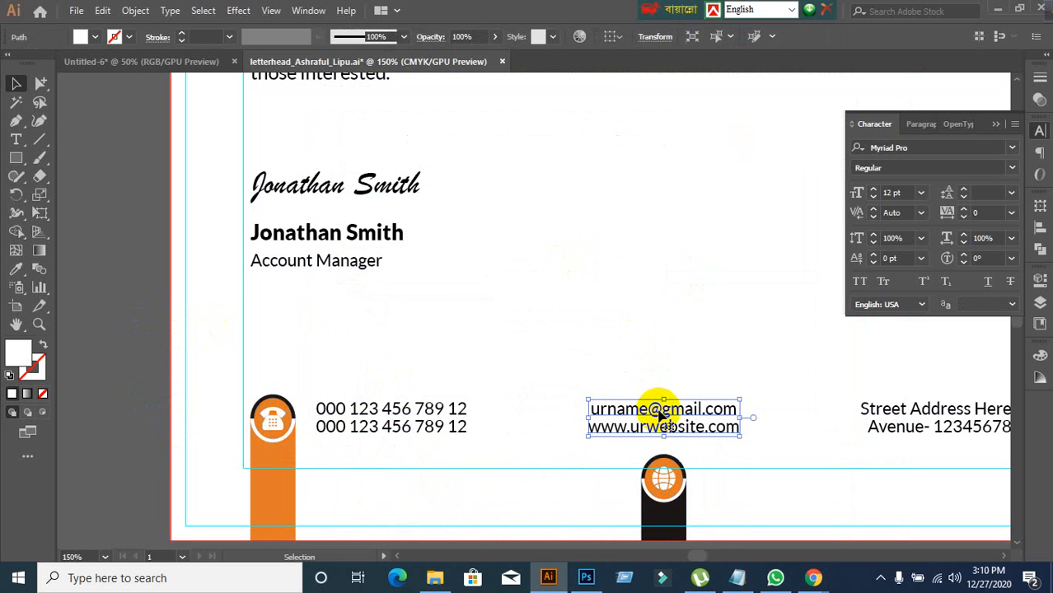
pyautogui.rightClick(659, 416)
pyautogui.click(595, 329)
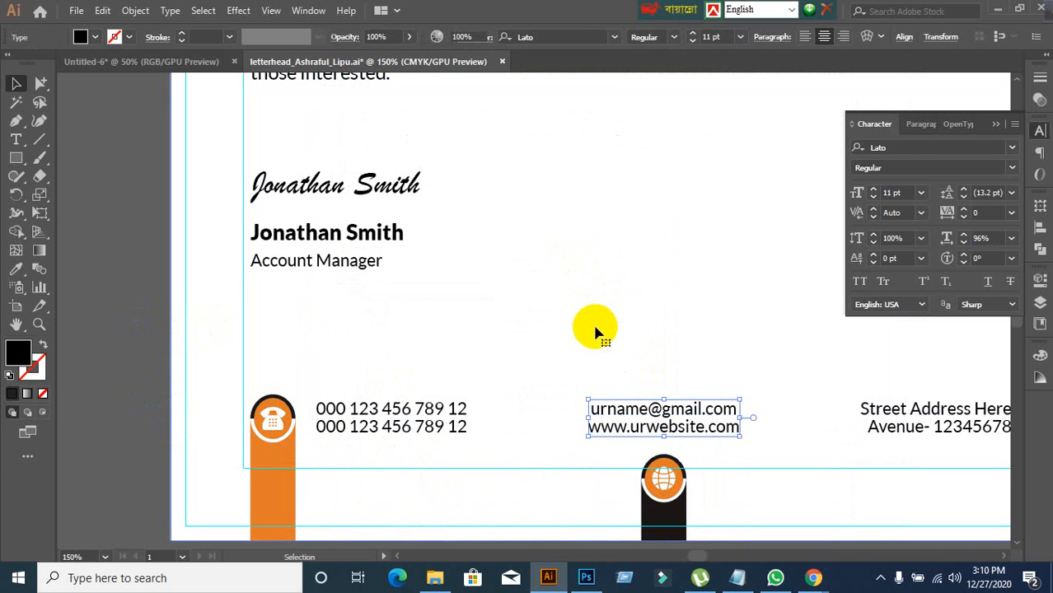
pyautogui.click(664, 399)
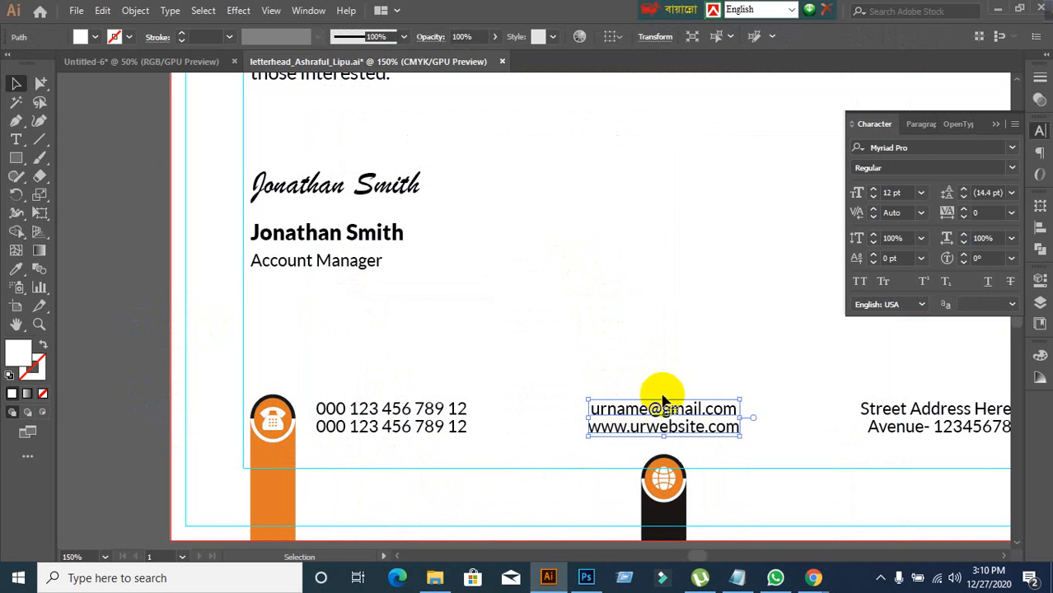
pyautogui.click(920, 125)
# Step: Ungroup the footer contact row and its phone block, and select the phone number text to check its alignment
pyautogui.click(411, 411)
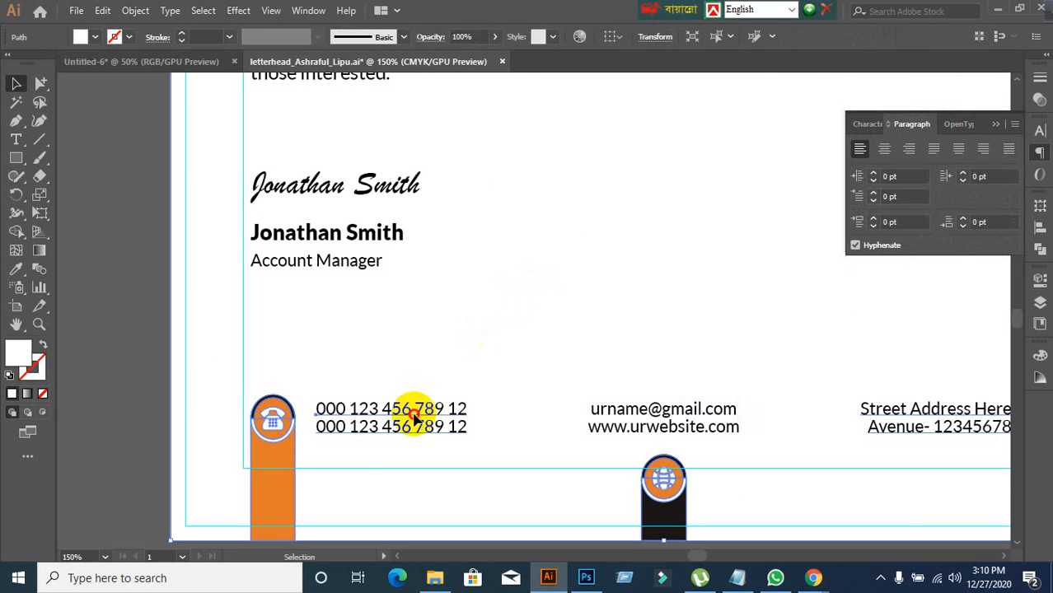
pyautogui.rightClick(409, 413)
pyautogui.click(458, 280)
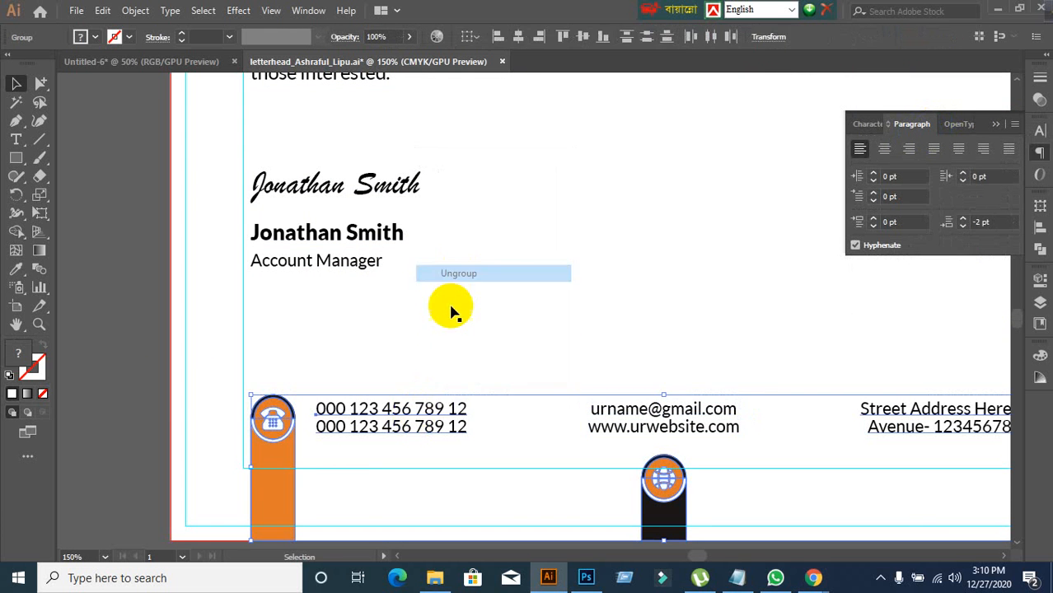
pyautogui.click(400, 411)
pyautogui.rightClick(399, 411)
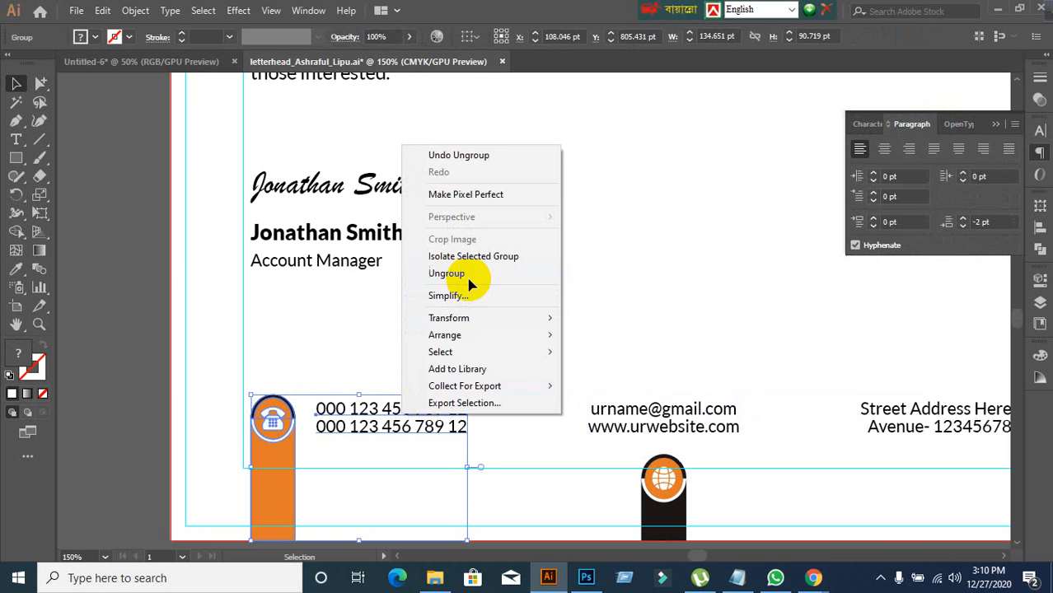
pyautogui.click(463, 275)
pyautogui.click(420, 421)
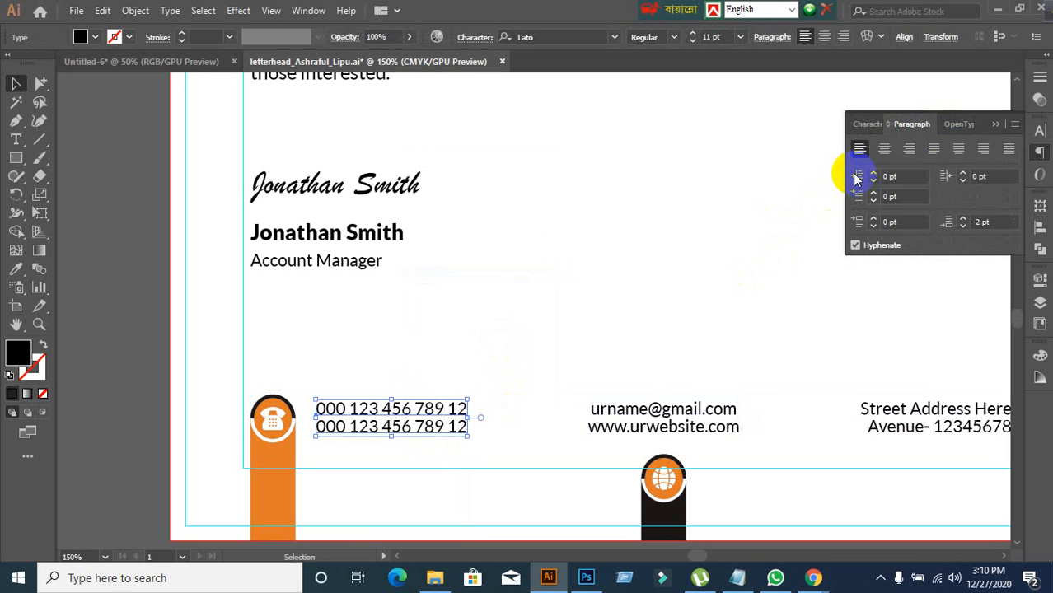
# Step: Ungroup the footer's street address block from its location icon and orange bar
pyautogui.click(956, 420)
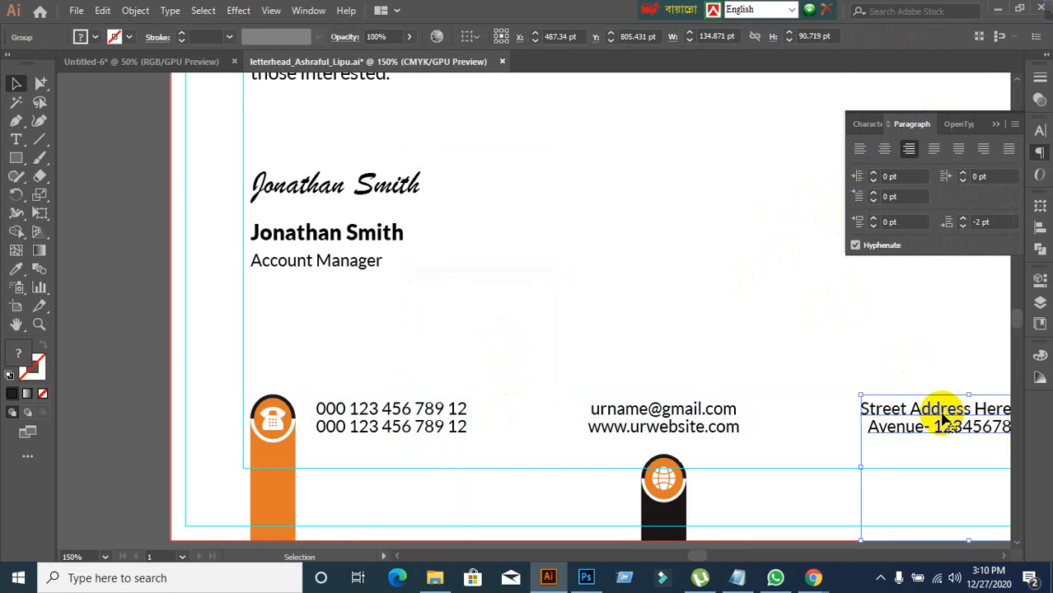
pyautogui.scroll(-1, 926, 424)
pyautogui.moveTo(928, 423); pyautogui.dragTo(741, 375)
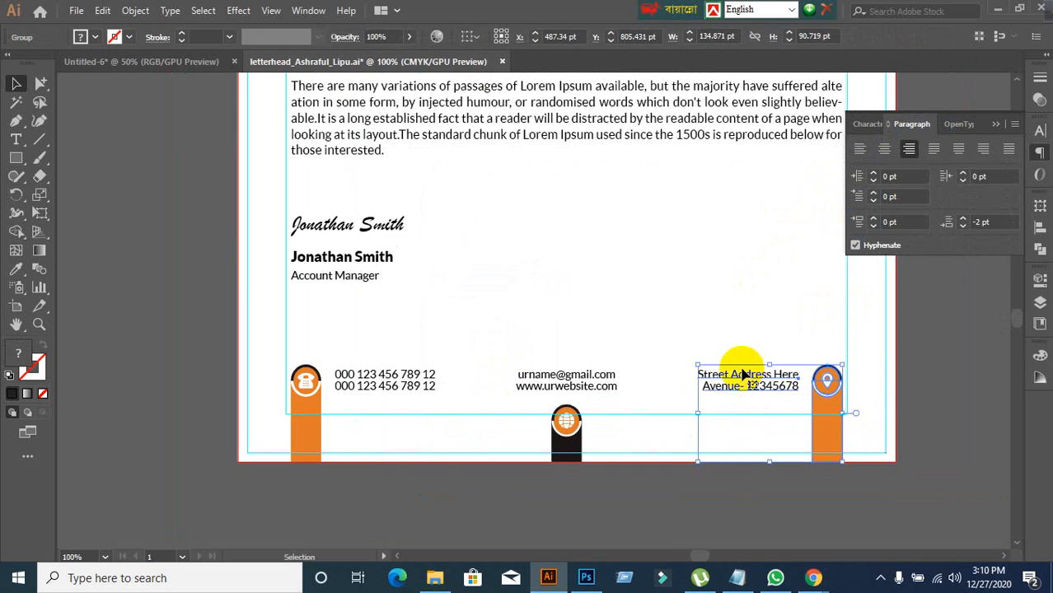
pyautogui.rightClick(743, 375)
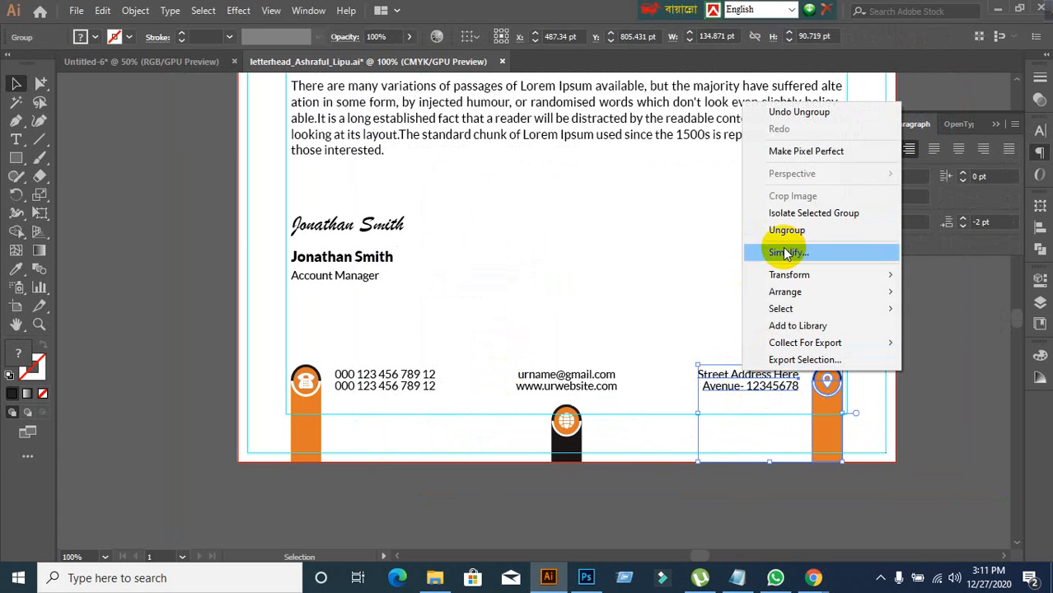
pyautogui.click(743, 231)
# Step: Check the paragraph alignment of the footer's address, email and website, and phone texts in turn
pyautogui.click(739, 379)
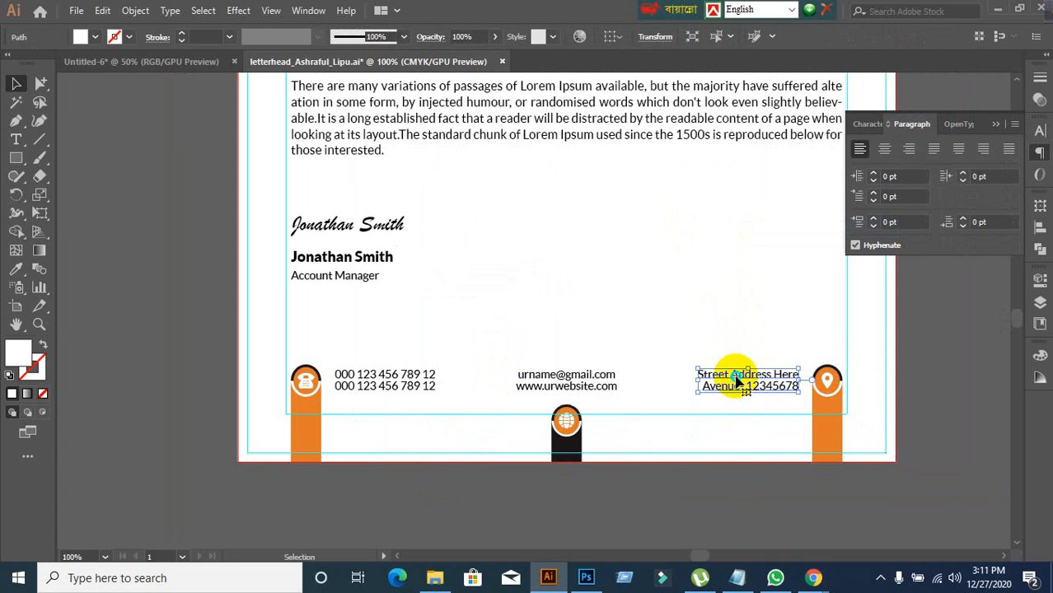
pyautogui.rightClick(738, 380)
pyautogui.click(944, 482)
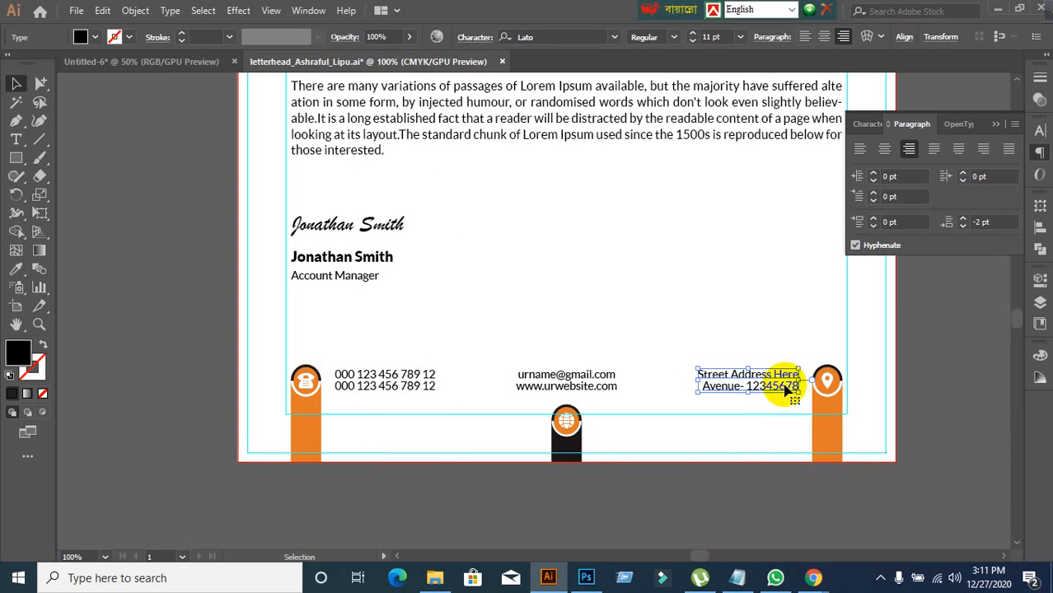
pyautogui.click(565, 385)
pyautogui.click(416, 387)
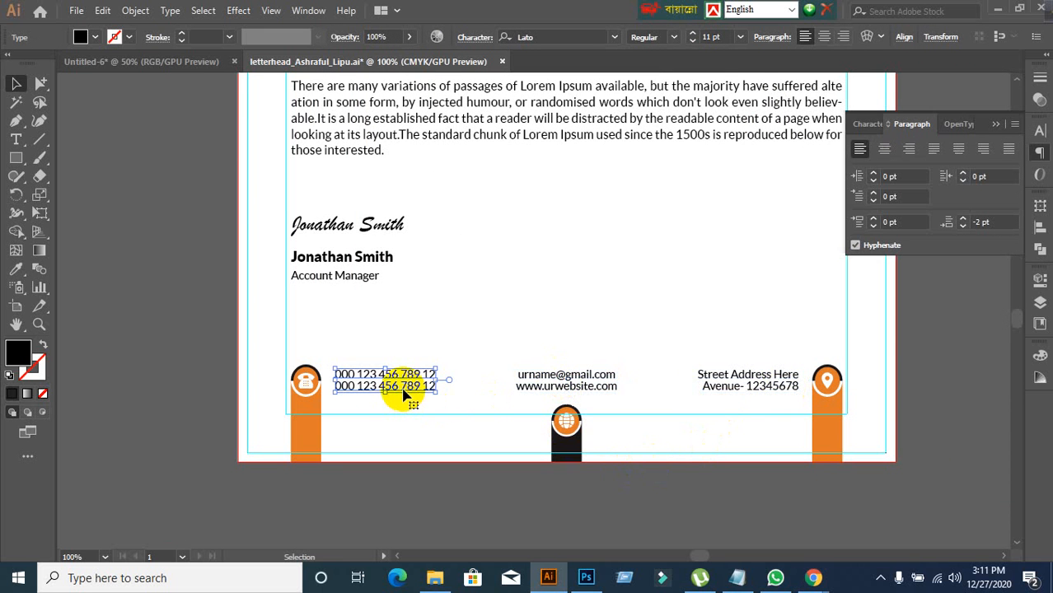
# Step: Select the footer's phone, email and website, and address texts with the phone text as key object, and display the alignment options
pyautogui.keyDown('shift'); pyautogui.click(548, 389); pyautogui.keyUp('shift')
pyautogui.keyDown('shift'); pyautogui.click(740, 393); pyautogui.keyUp('shift')
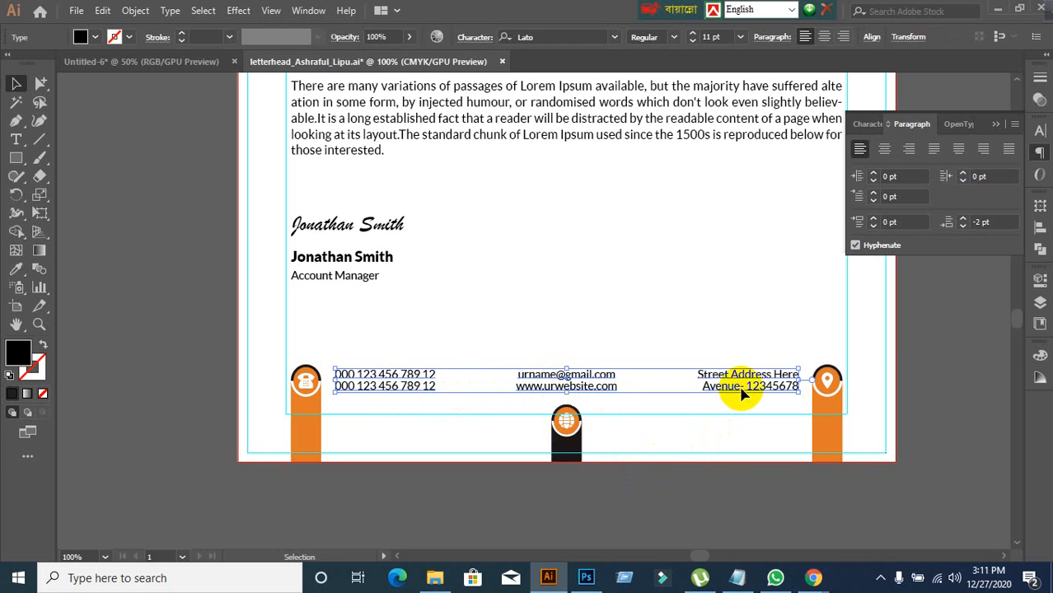
pyautogui.click(404, 383)
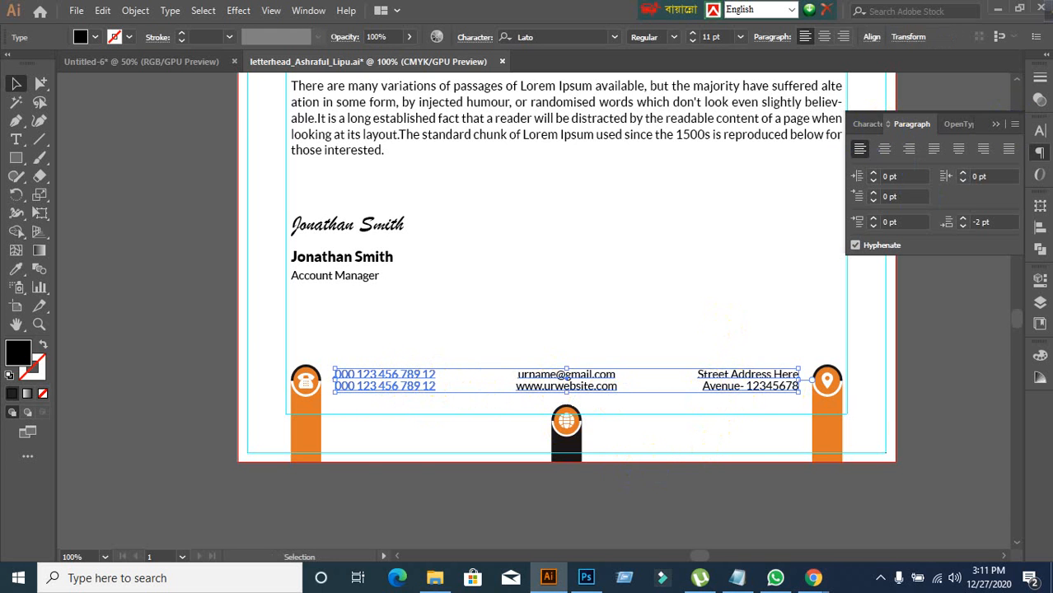
pyautogui.click(1040, 225)
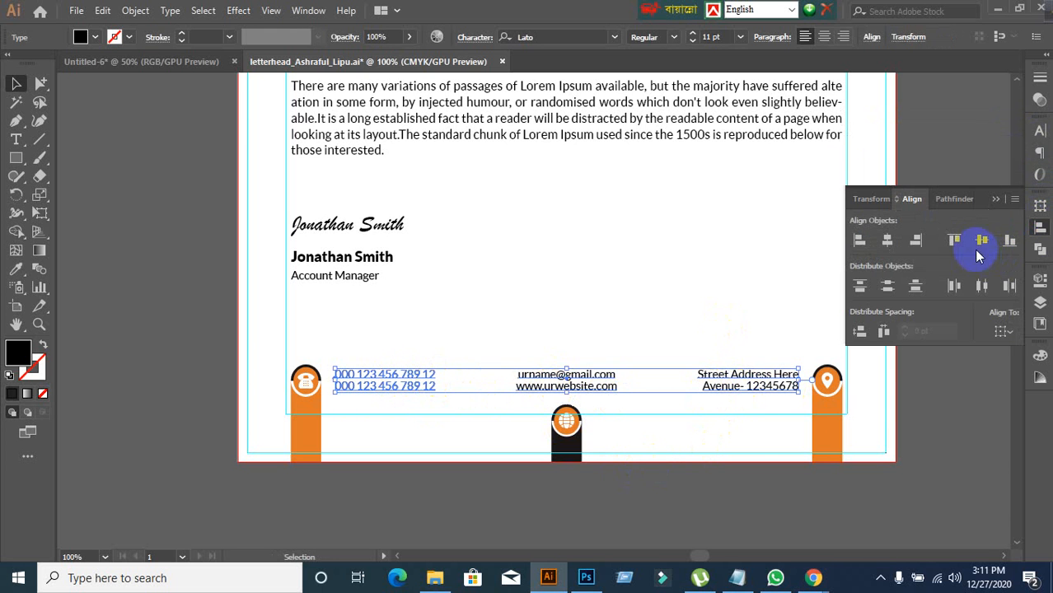
pyautogui.click(693, 284)
# Step: Ungroup the letter's main text block and the nested group holding the recipient details and date
pyautogui.scroll(4, 564, 336)
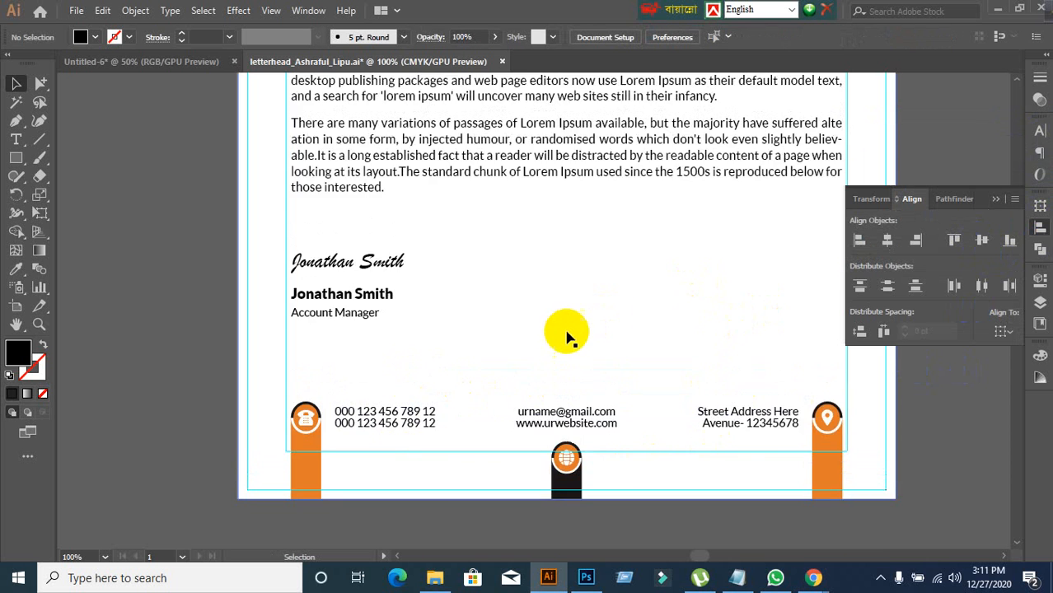
pyautogui.scroll(-2, 564, 338)
pyautogui.hotkey('ctrl', '-')
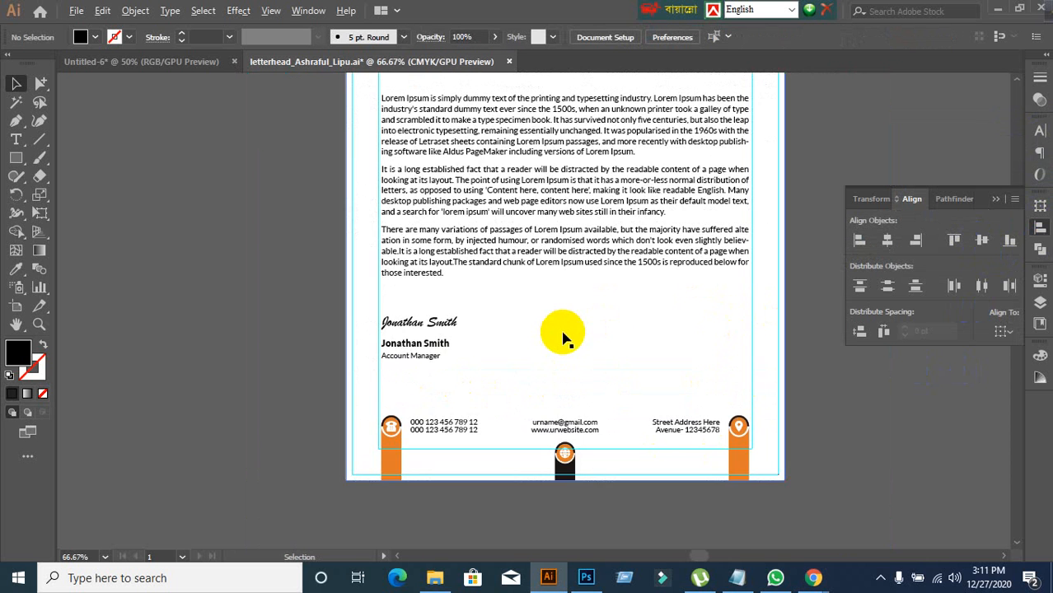
pyautogui.scroll(3, 564, 337)
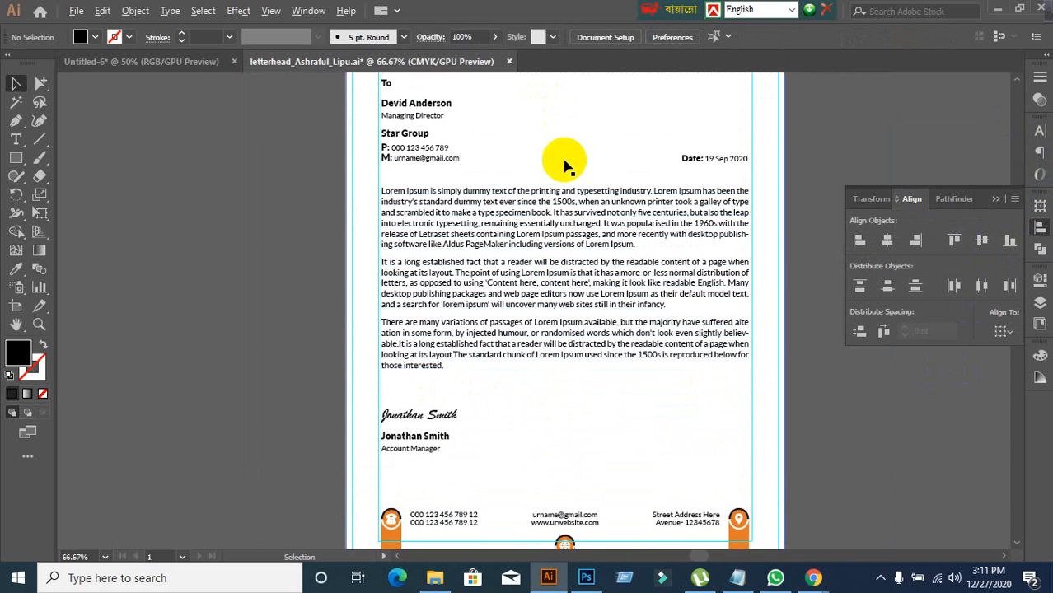
pyautogui.scroll(1, 564, 160)
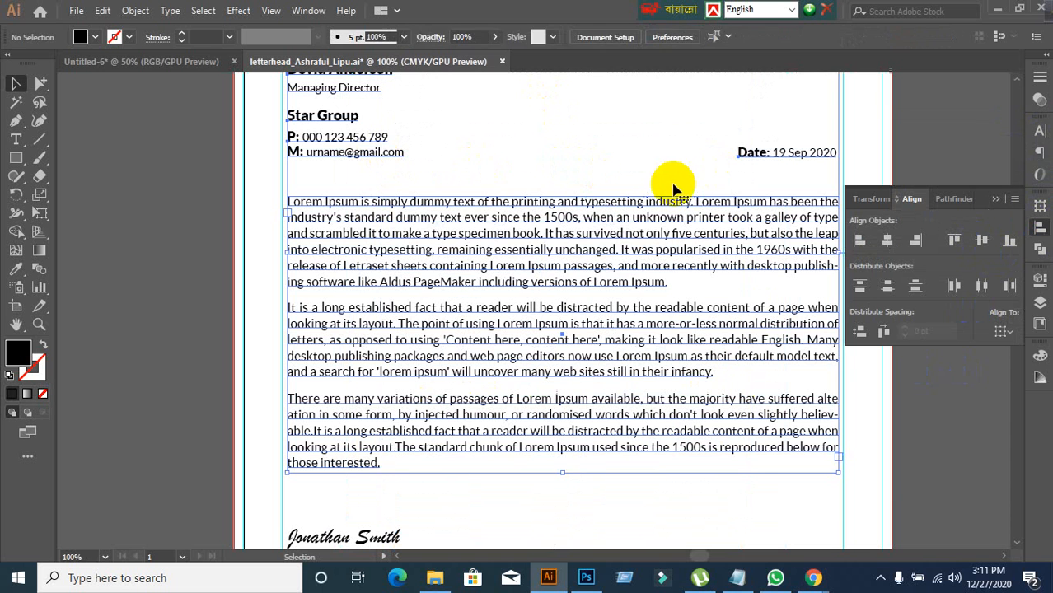
pyautogui.click(777, 162)
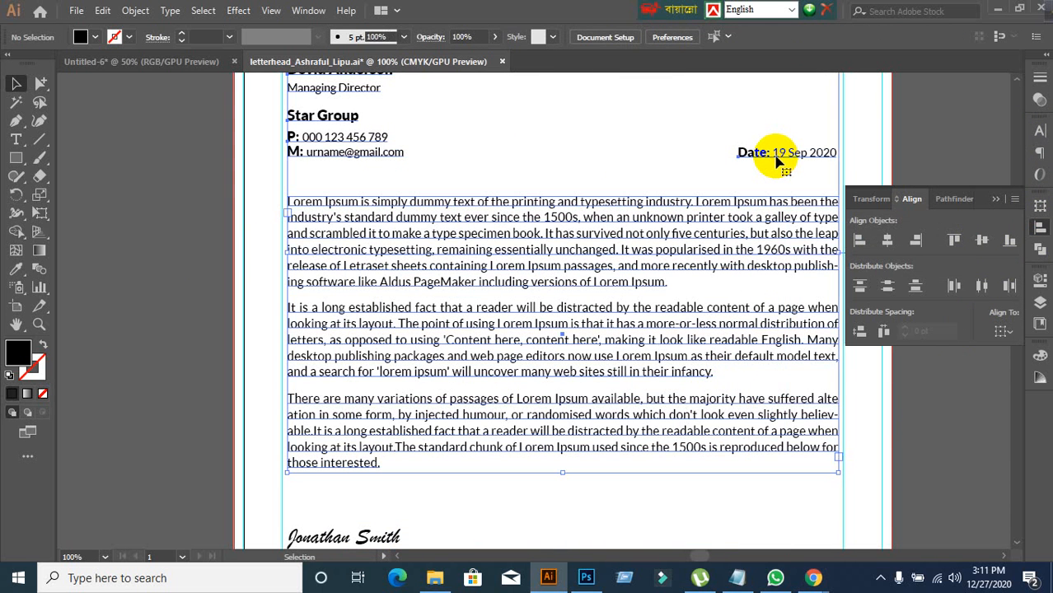
pyautogui.rightClick(777, 162)
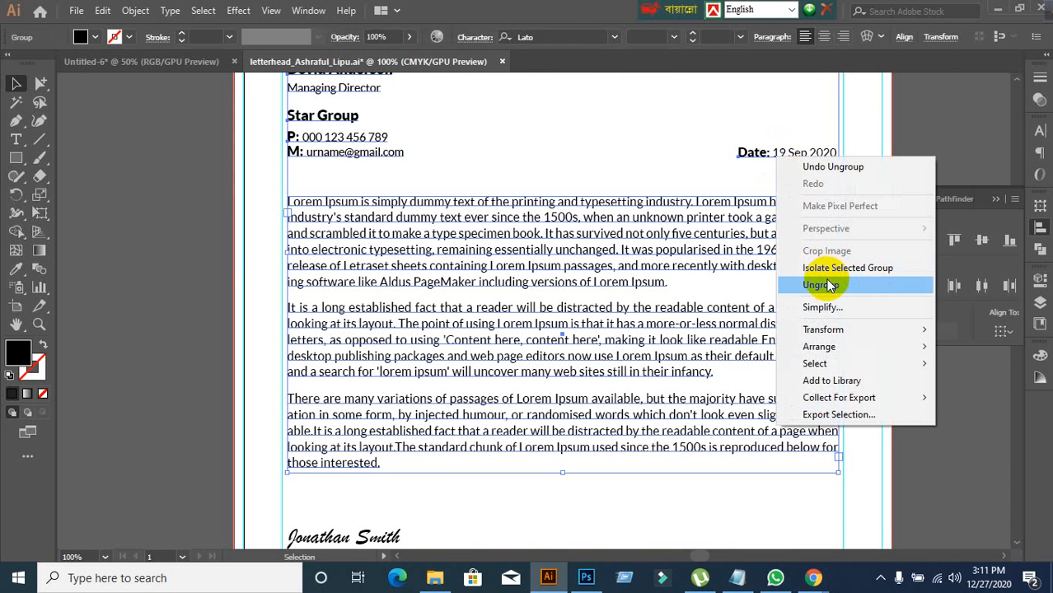
pyautogui.click(825, 284)
pyautogui.click(912, 161)
pyautogui.click(810, 151)
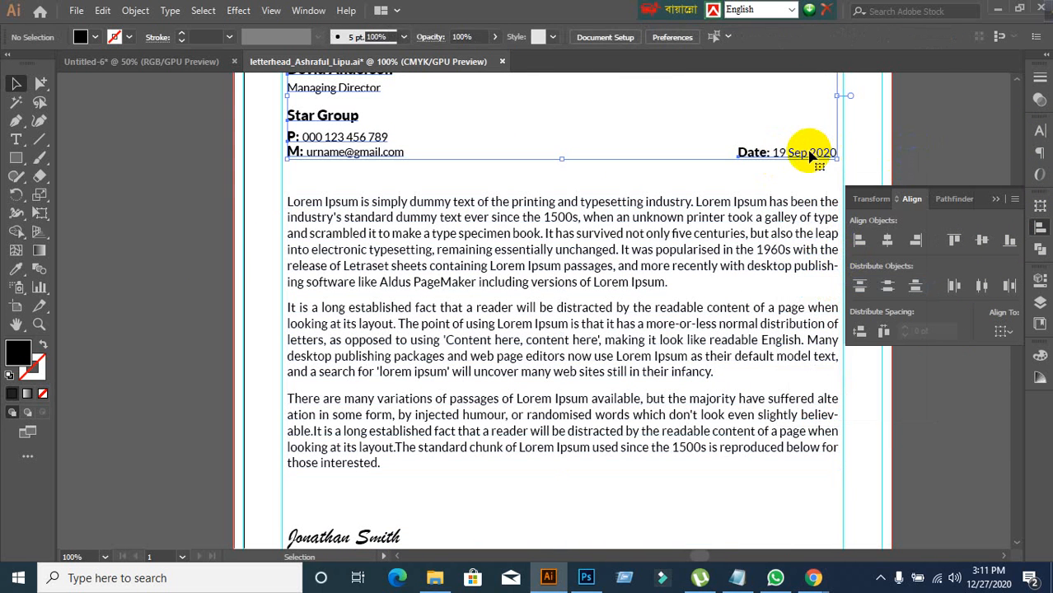
pyautogui.rightClick(811, 155)
pyautogui.click(844, 277)
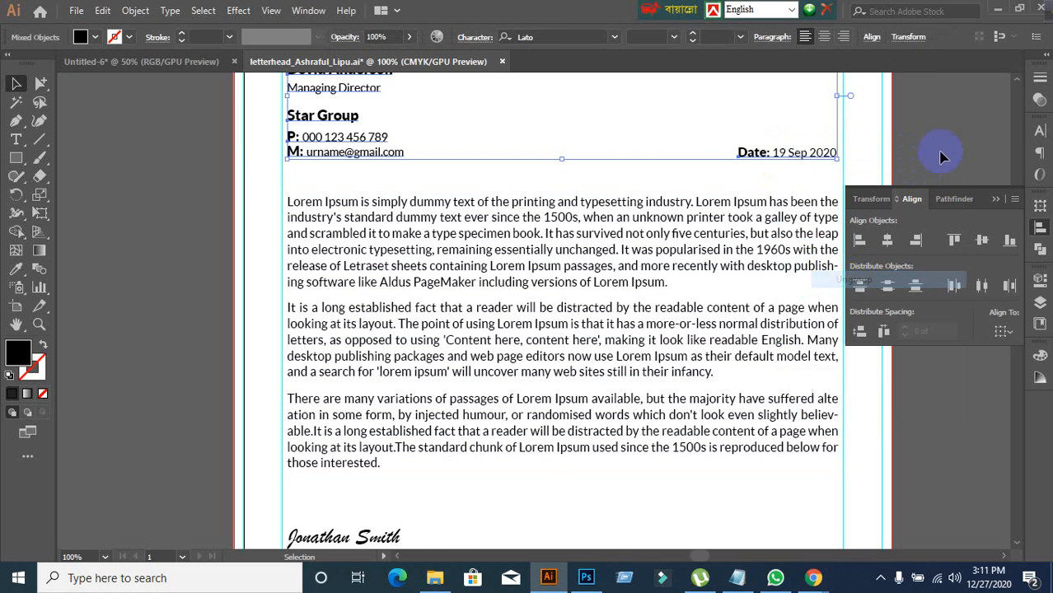
# Step: Select the date line together with the recipient details to check how they line up, and clear the selection
pyautogui.click(814, 148)
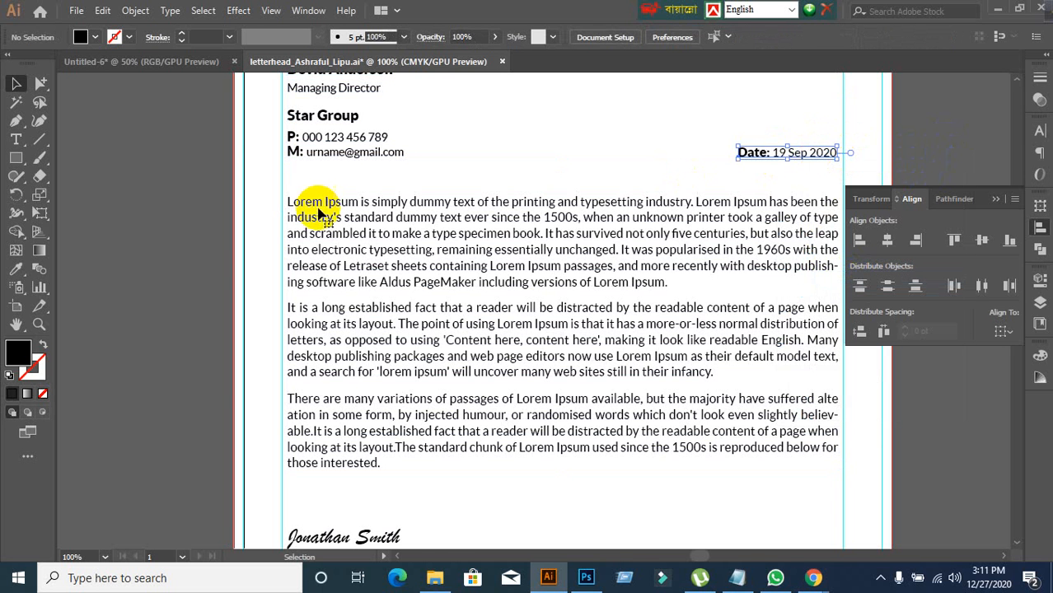
pyautogui.keyDown('shift'); pyautogui.click(348, 155); pyautogui.keyUp('shift')
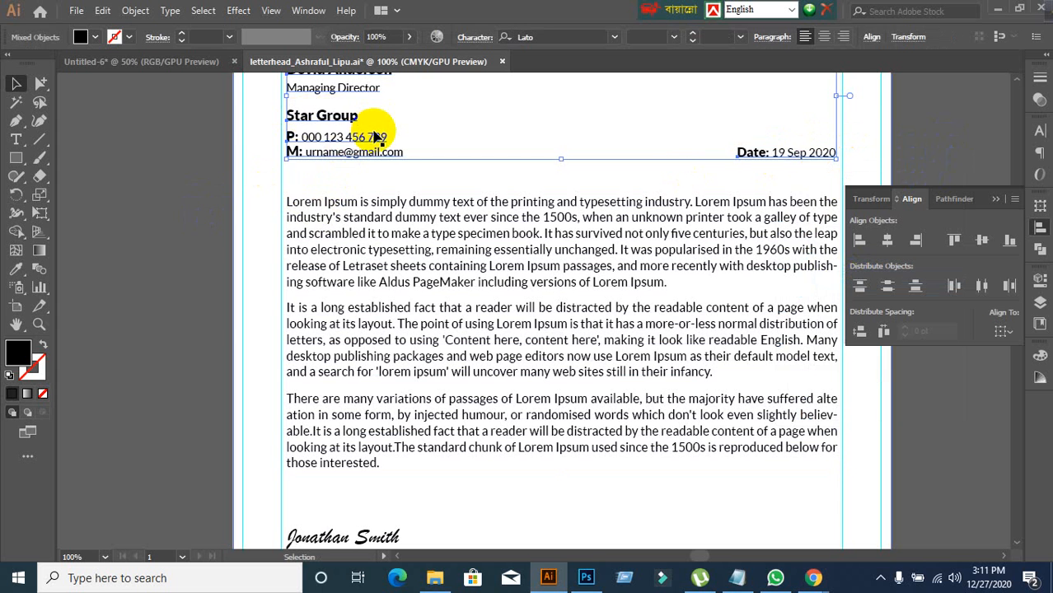
pyautogui.click(212, 217)
pyautogui.scroll(3, 212, 217)
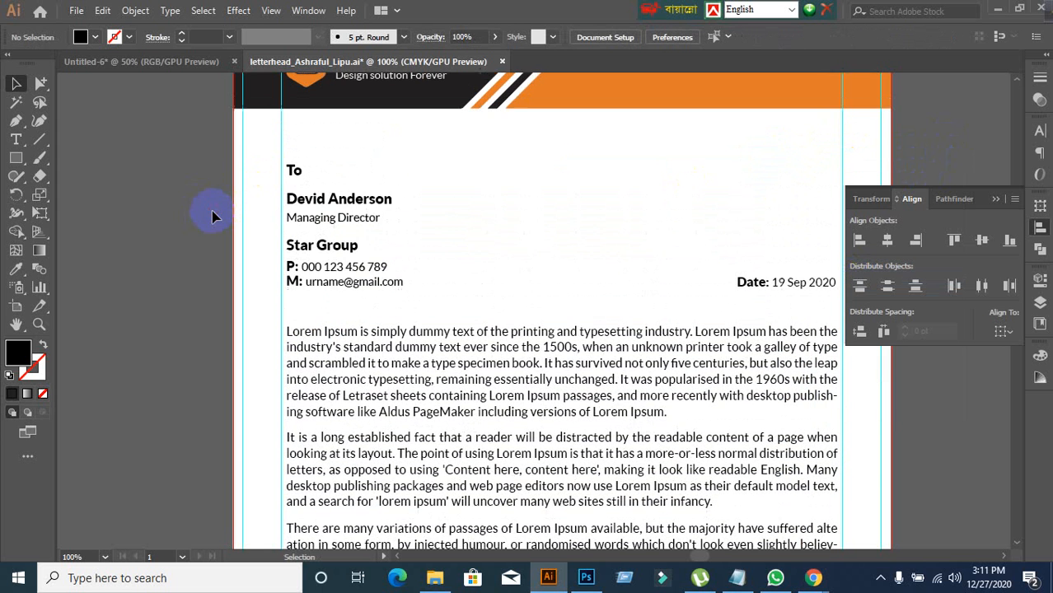
# Step: Close the student's letterhead document without saving the changes
pyautogui.scroll(-2, 212, 216)
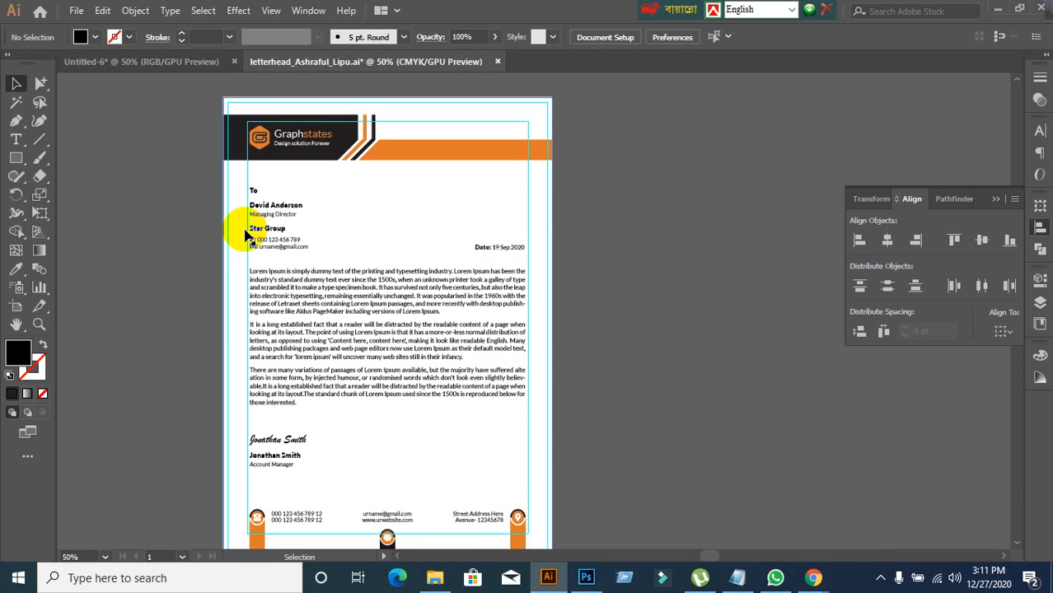
pyautogui.click(498, 62)
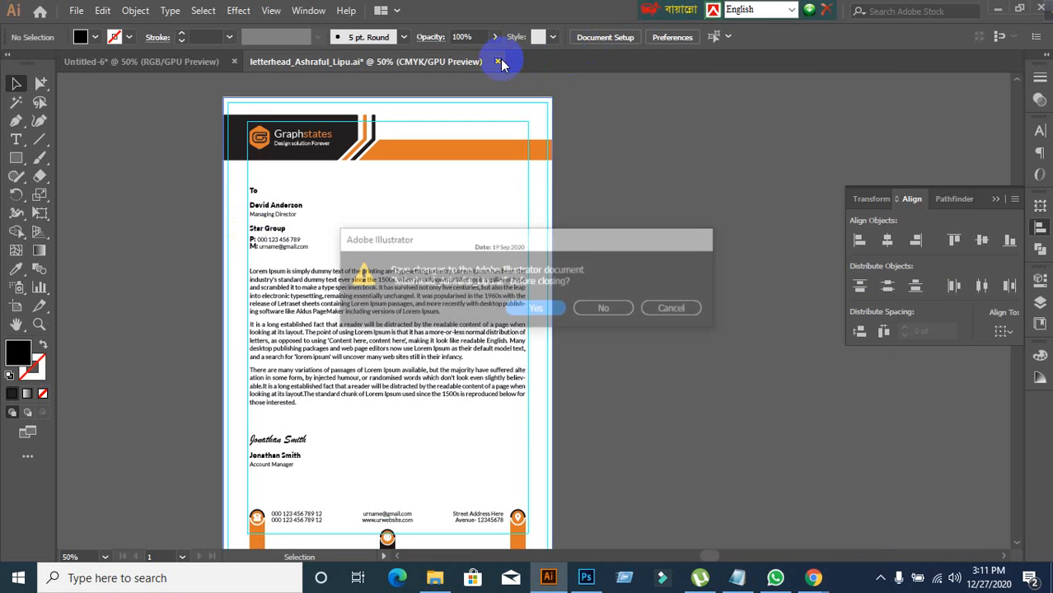
pyautogui.click(673, 310)
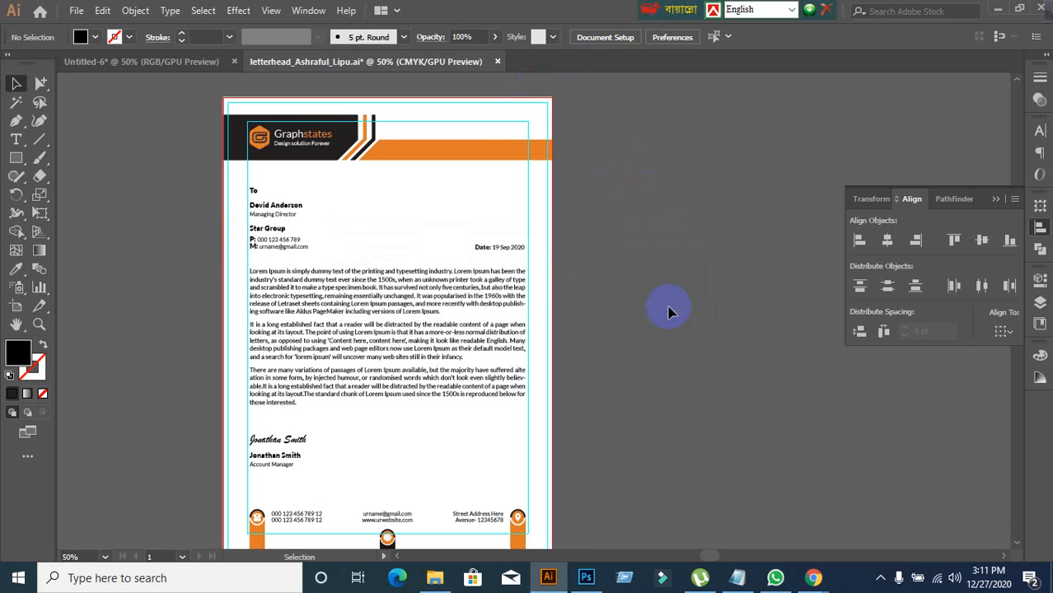
pyautogui.click(497, 62)
pyautogui.click(603, 310)
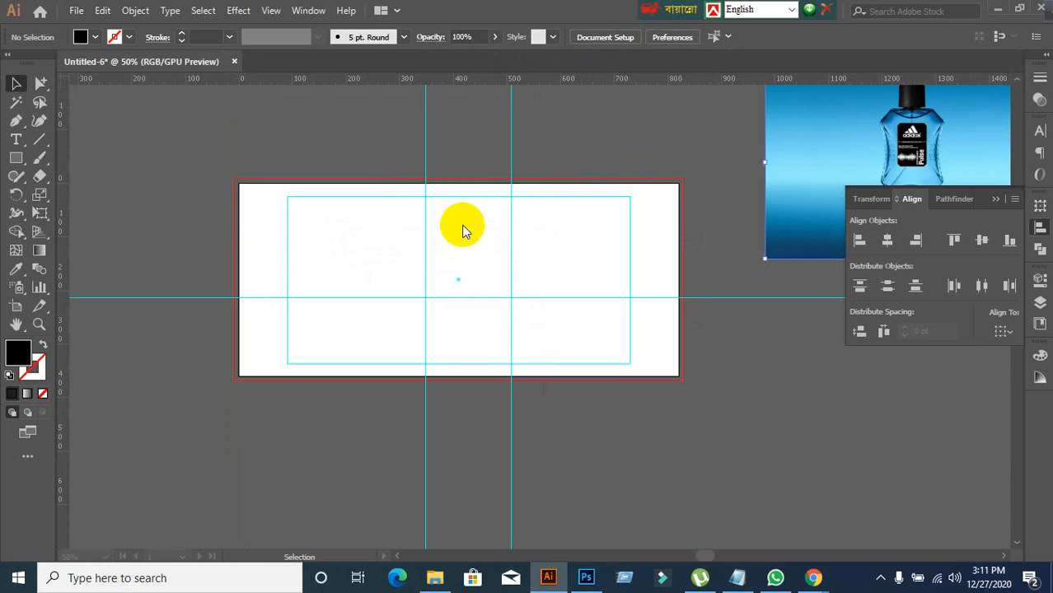
pyautogui.click(430, 187)
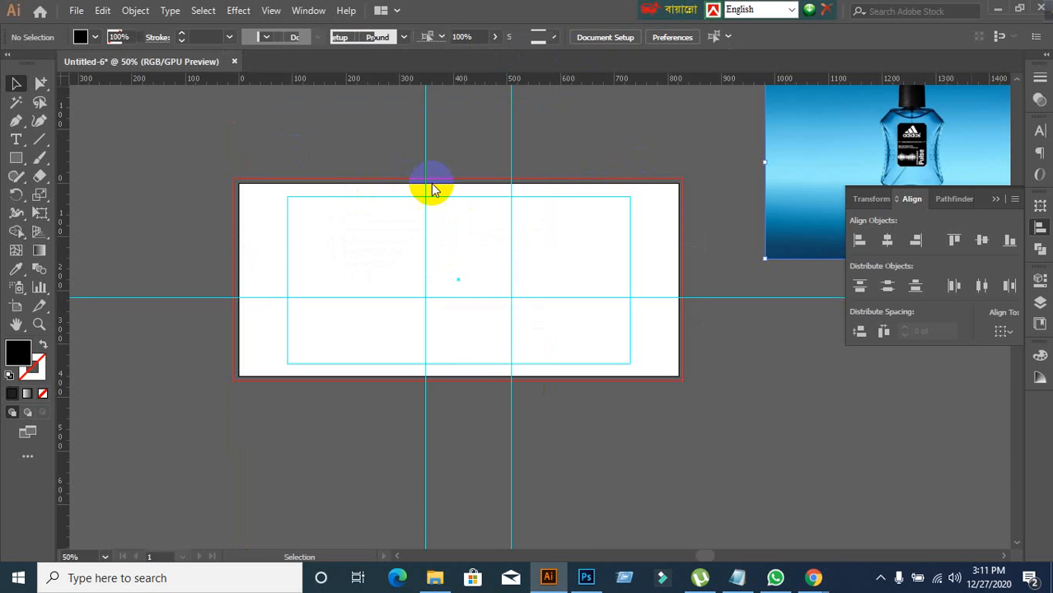
# Step: Switch to the Google Meet call in Chrome and view the participants
pyautogui.click(1002, 10)
pyautogui.click(775, 578)
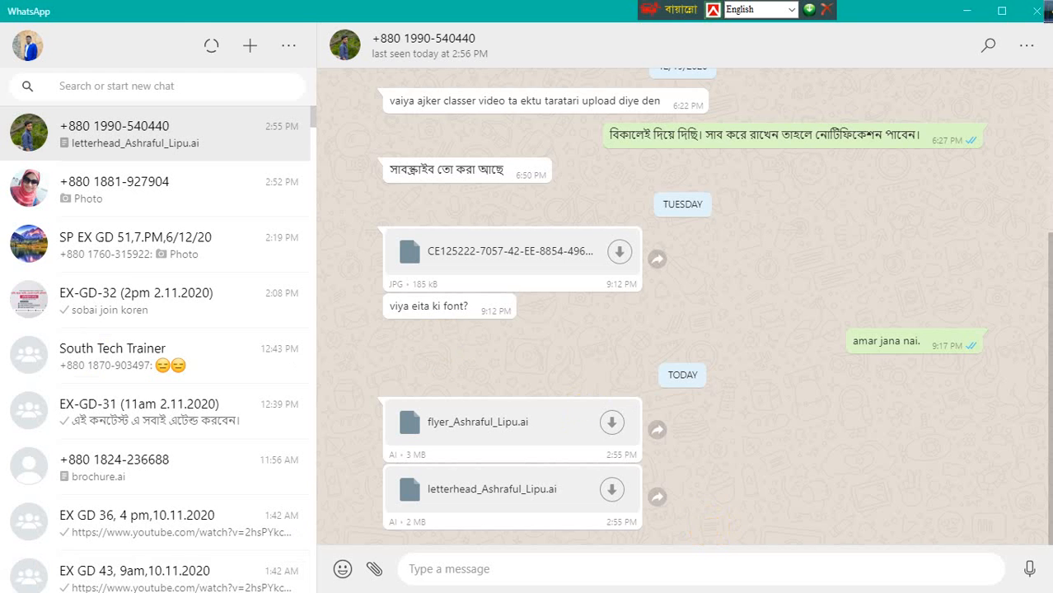
pyautogui.click(980, 10)
pyautogui.moveTo(813, 578)
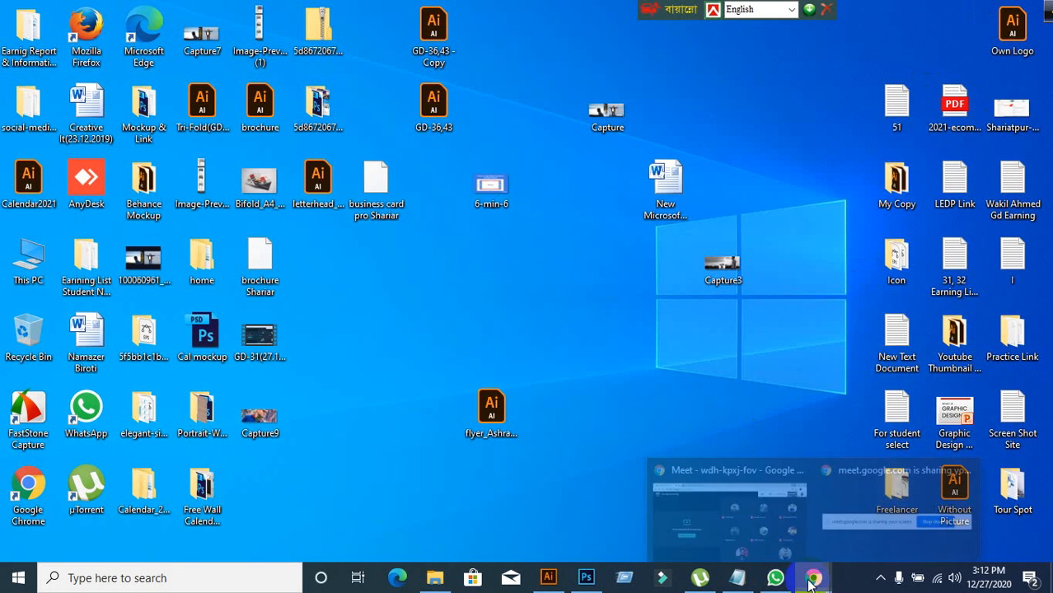
pyautogui.click(713, 499)
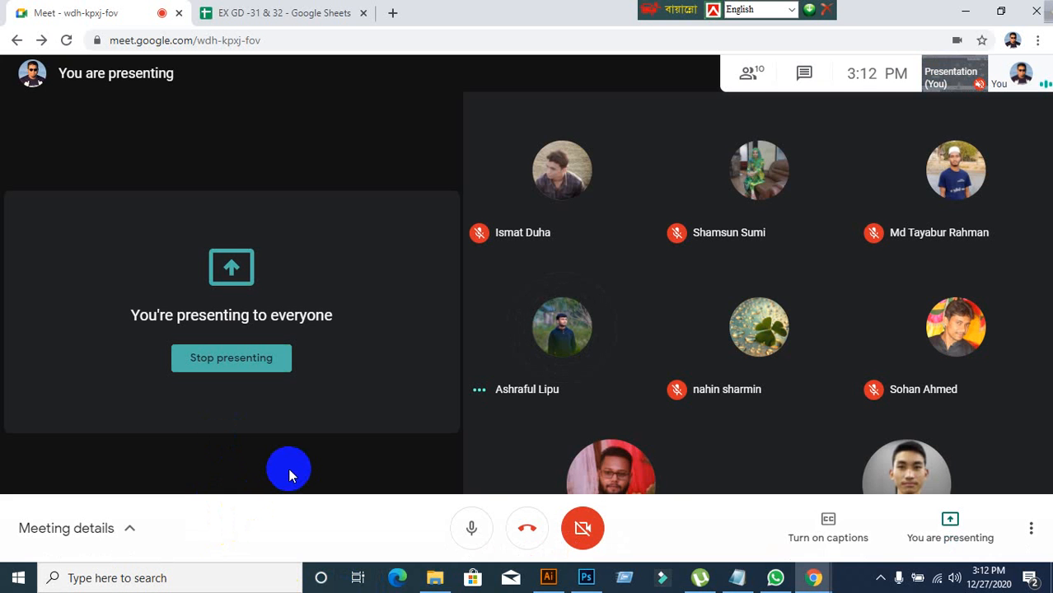
# Step: Switch to WhatsApp and look through the student's chat history for the shared design files, and minimize the chat window
pyautogui.click(775, 577)
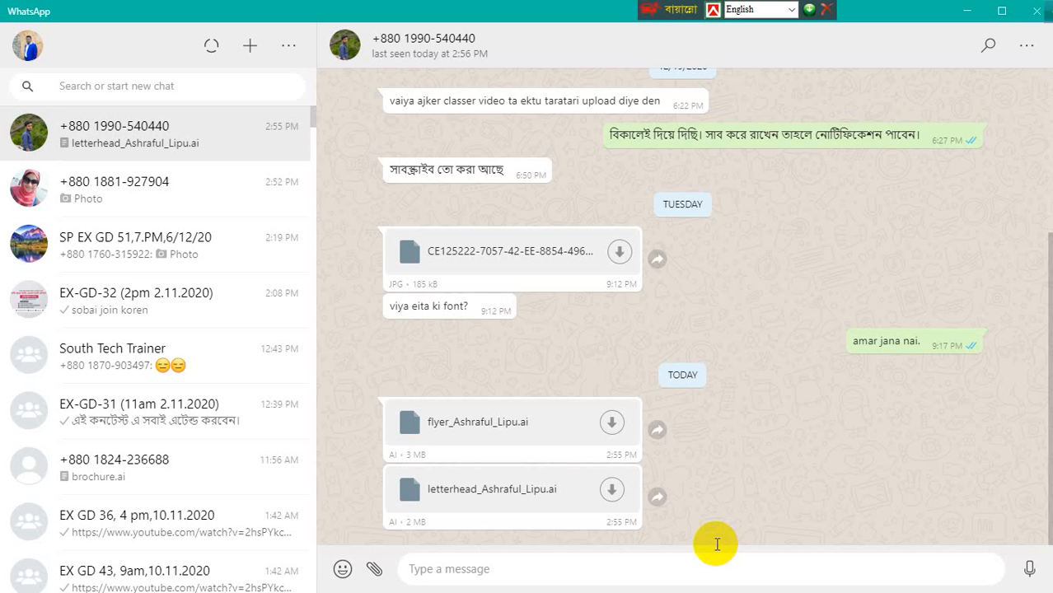
pyautogui.scroll(2, 564, 423)
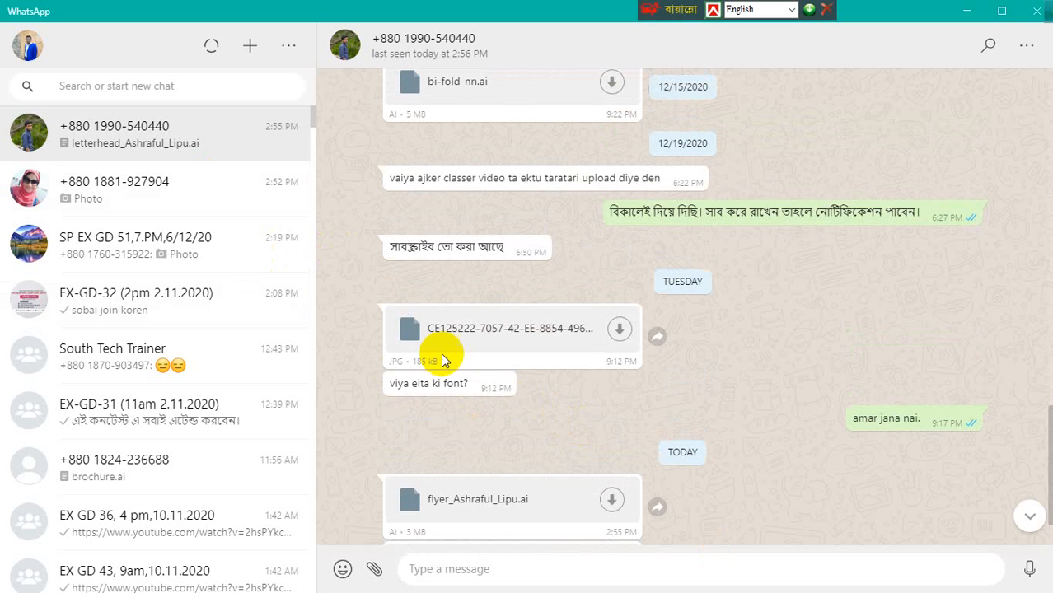
pyautogui.scroll(4, 495, 321)
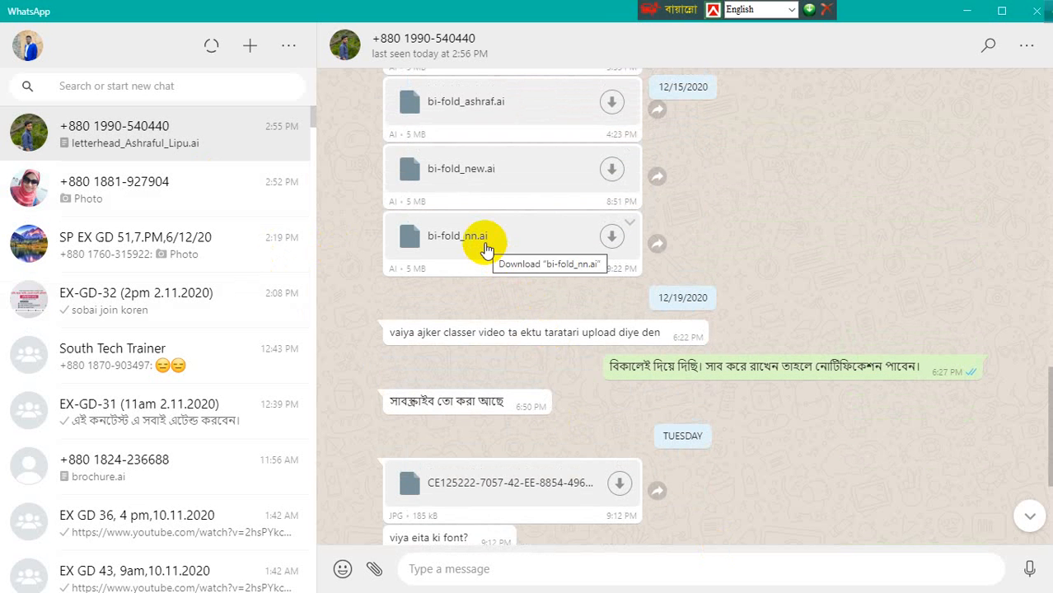
pyautogui.scroll(4, 485, 247)
pyautogui.scroll(-2, 491, 362)
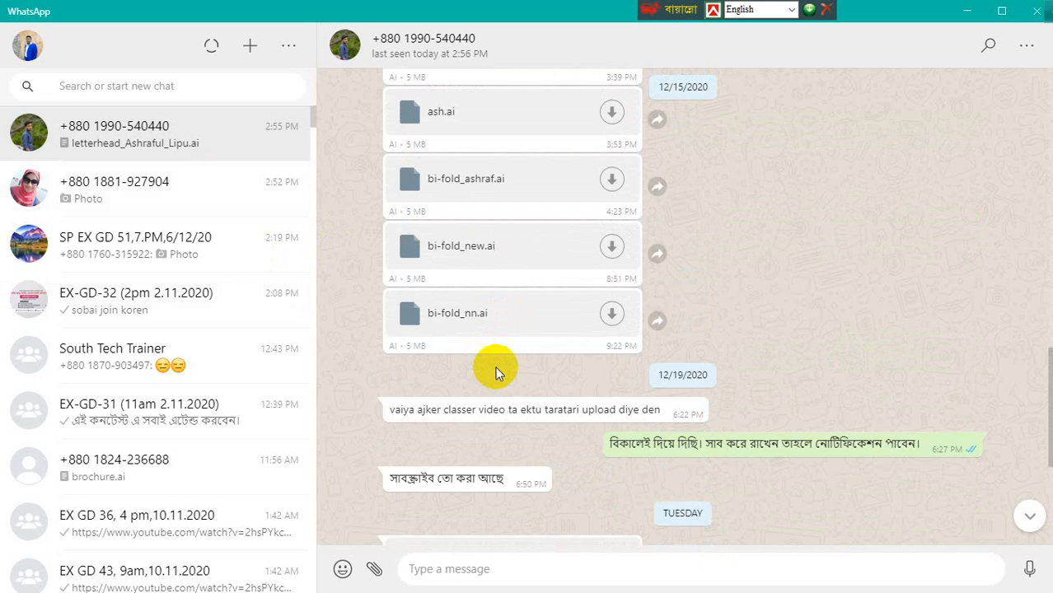
pyautogui.scroll(-4, 495, 366)
pyautogui.scroll(2, 496, 373)
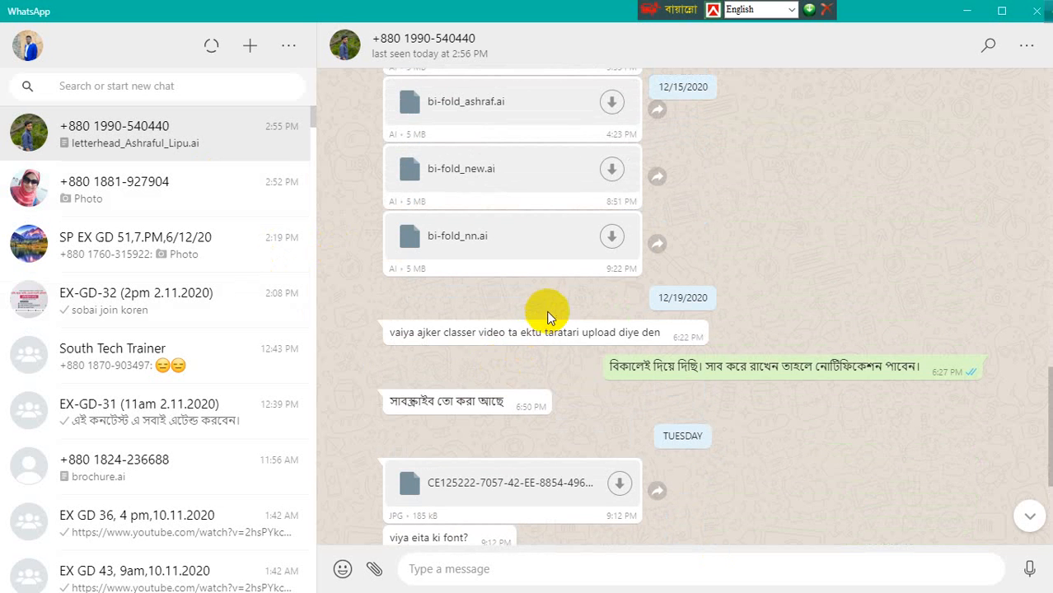
pyautogui.scroll(-2, 549, 312)
pyautogui.scroll(-4, 549, 312)
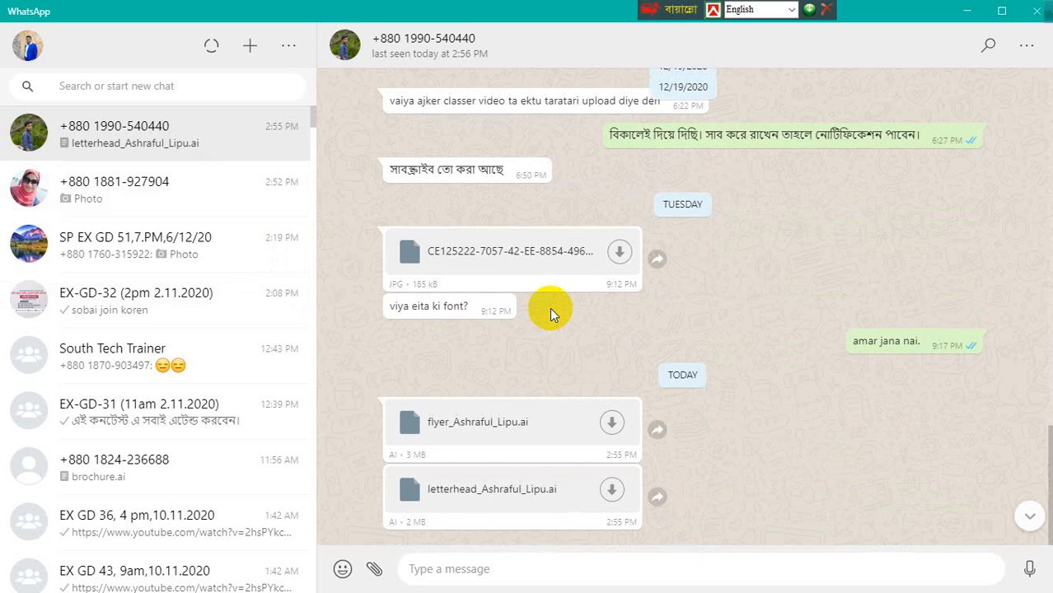
pyautogui.scroll(6, 549, 307)
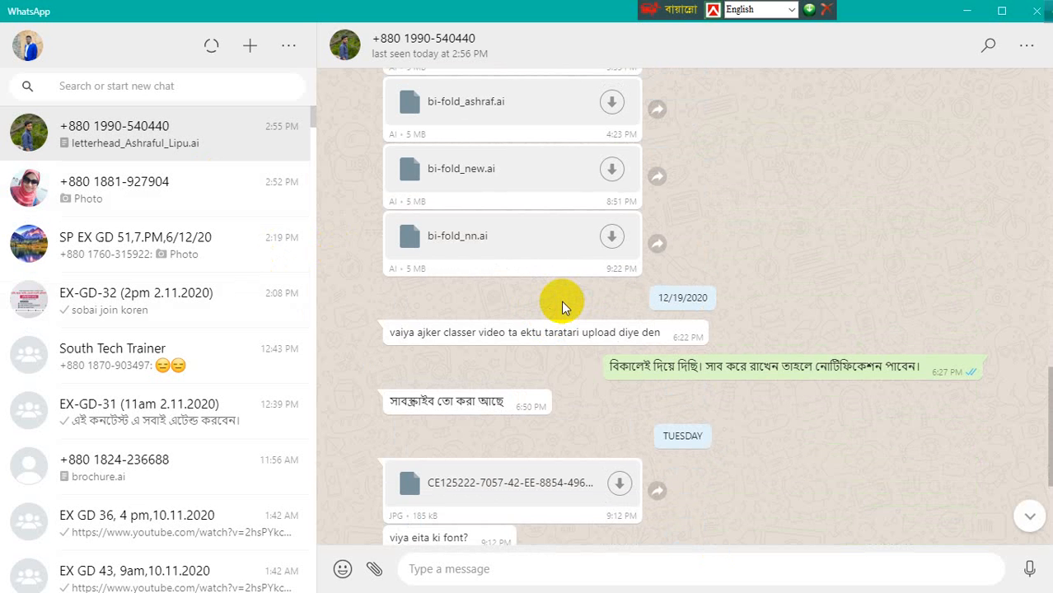
pyautogui.scroll(10, 561, 301)
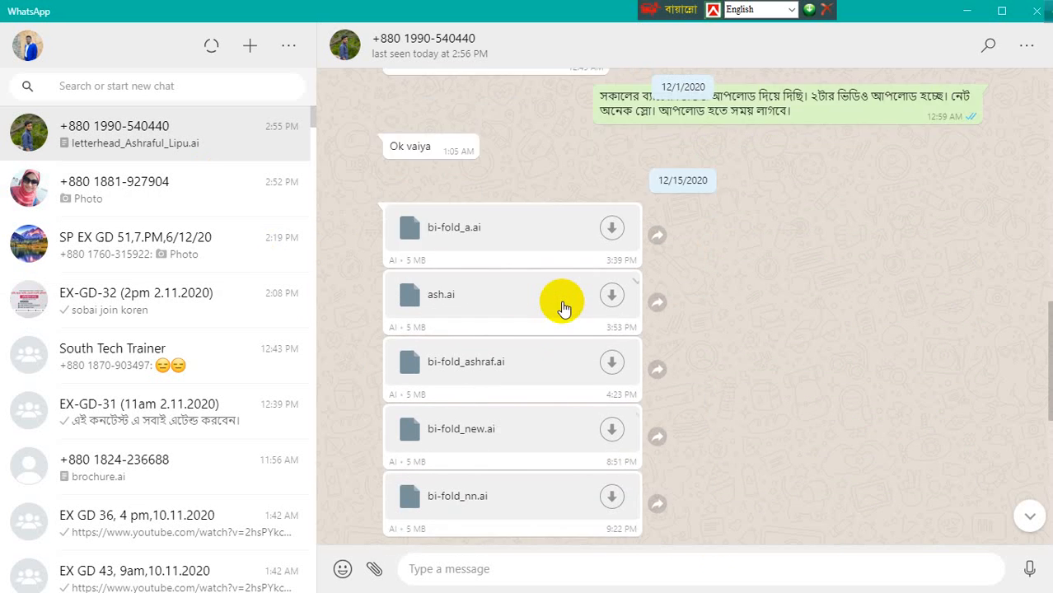
pyautogui.scroll(2, 576, 345)
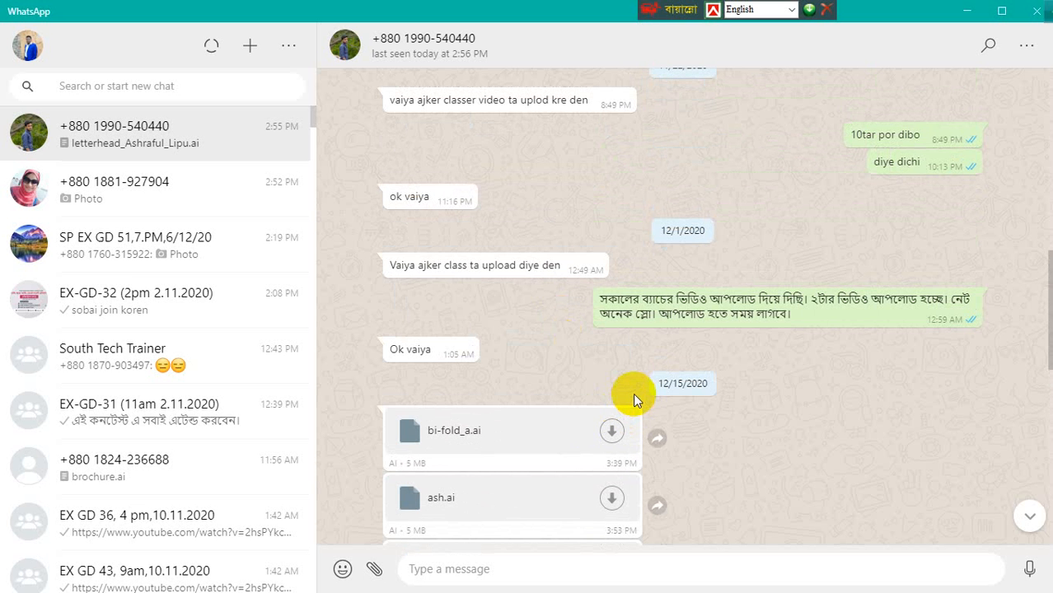
pyautogui.scroll(-15, 632, 393)
pyautogui.scroll(-2, 634, 401)
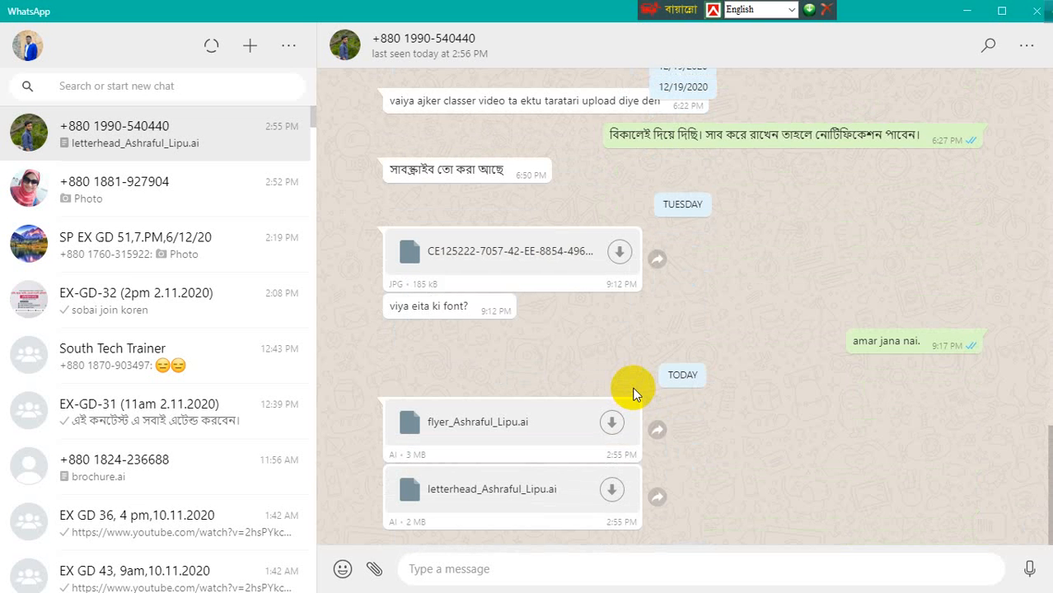
pyautogui.click(963, 12)
pyautogui.click(969, 11)
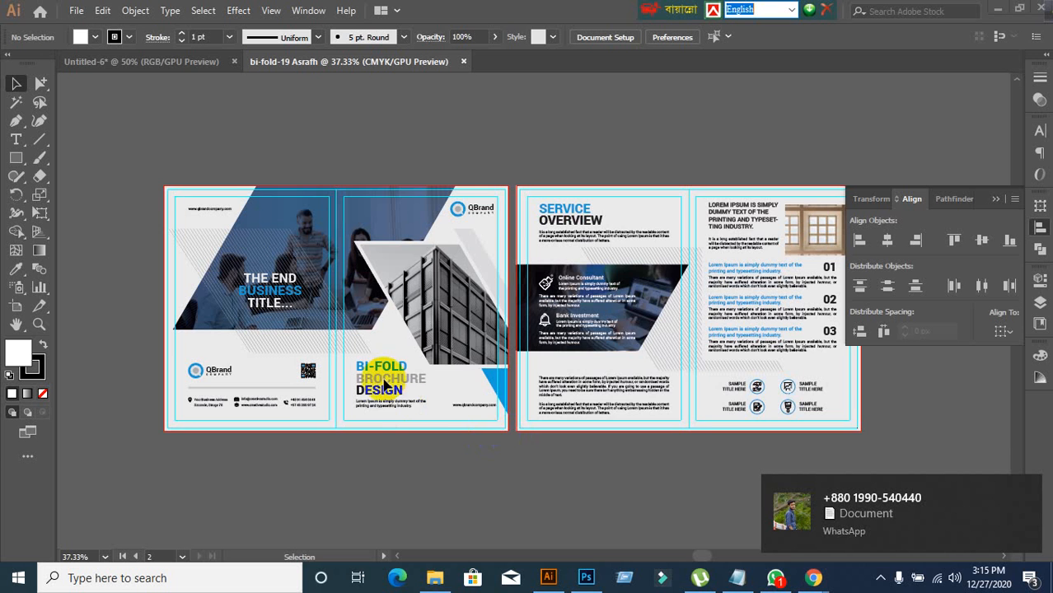
# Step: Examine the logo, QR code, divider and contact details on the bi-fold brochure's back cover
pyautogui.scroll(1, 385, 385)
pyautogui.scroll(1, 336, 392)
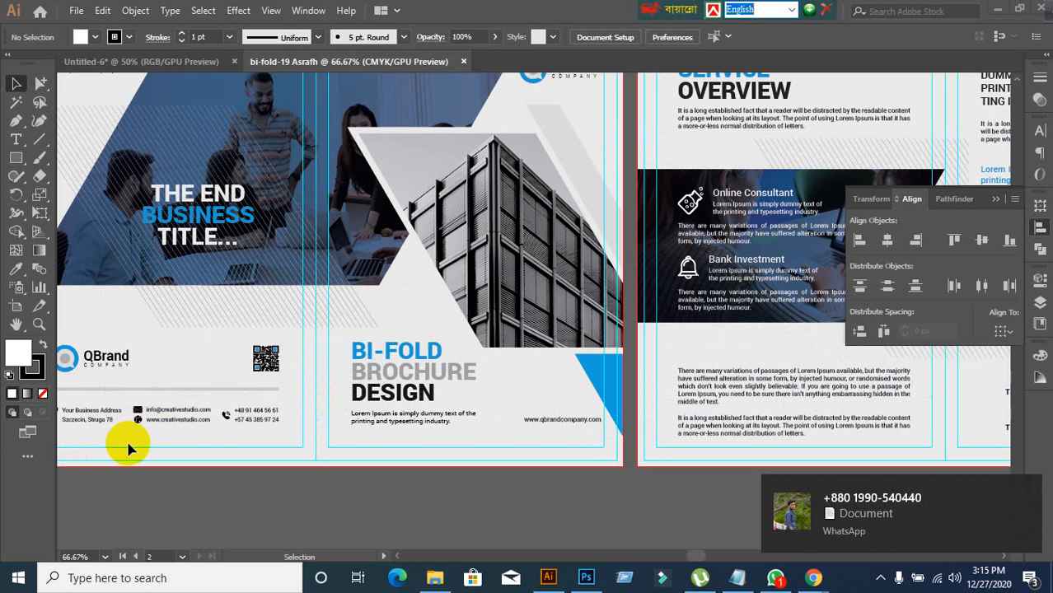
pyautogui.scroll(-1, 230, 422)
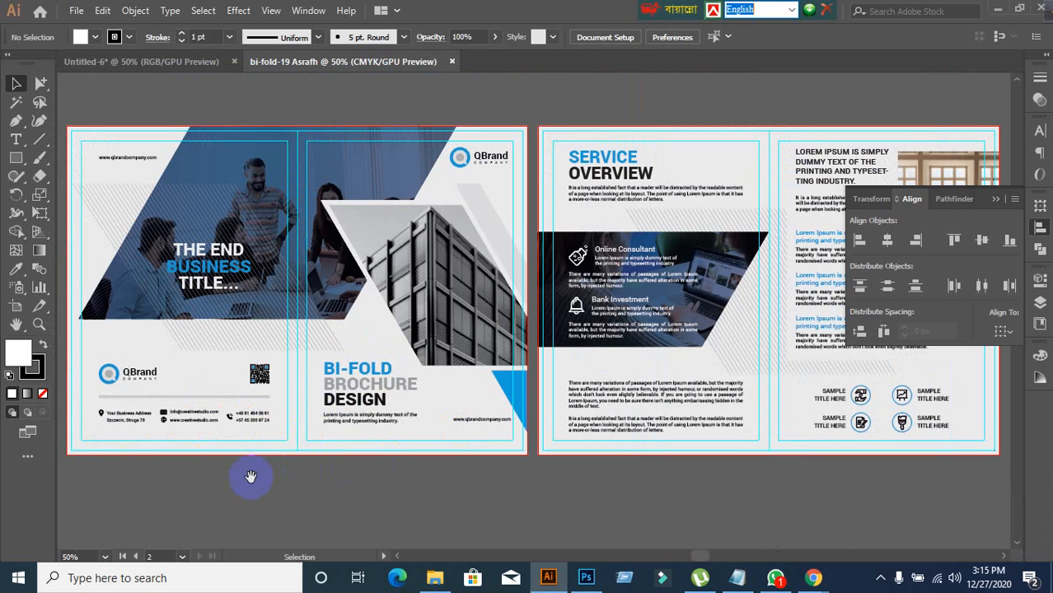
pyautogui.moveTo(249, 477); pyautogui.dragTo(421, 495)
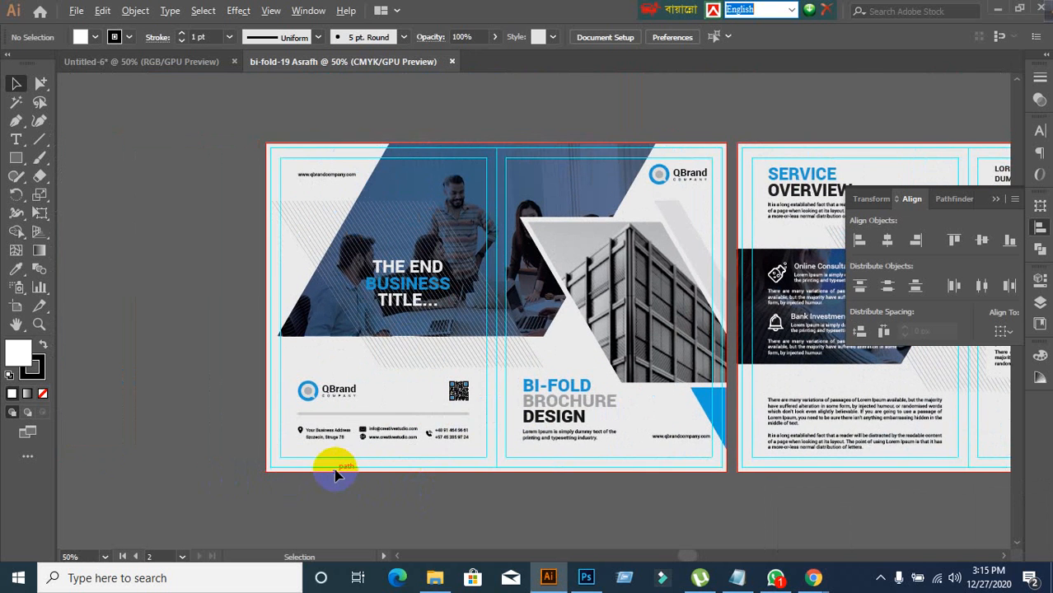
pyautogui.scroll(2, 322, 445)
pyautogui.scroll(1, 349, 391)
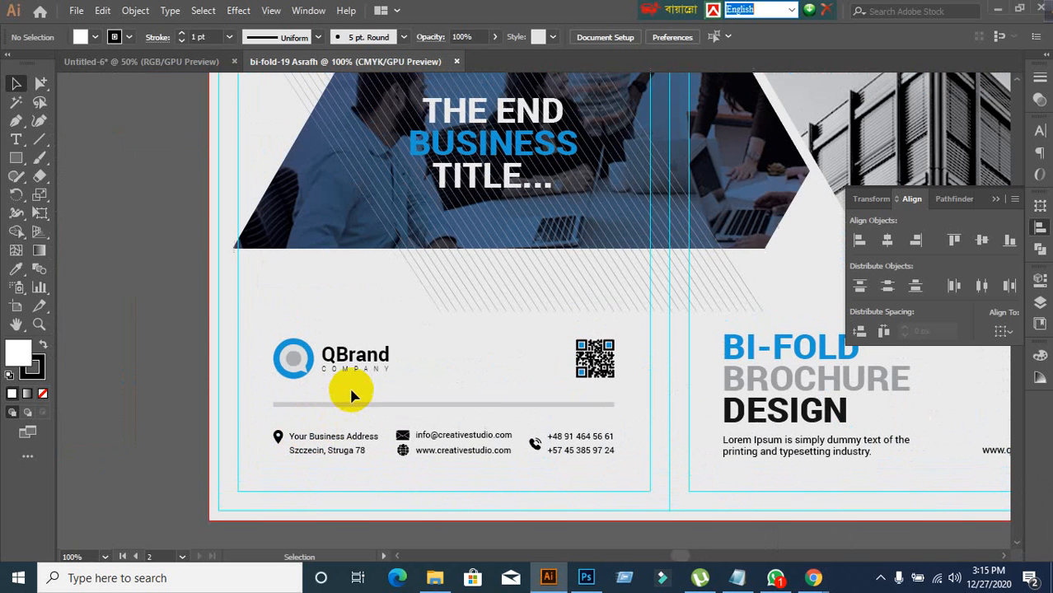
pyautogui.scroll(1, 463, 496)
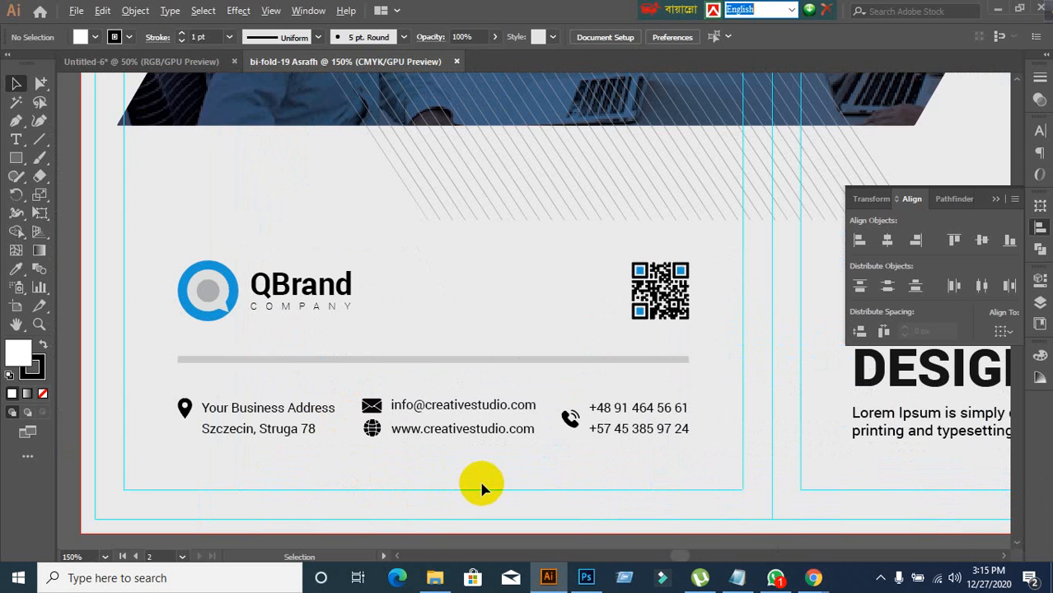
pyautogui.scroll(-1, 482, 487)
pyautogui.scroll(1, 587, 454)
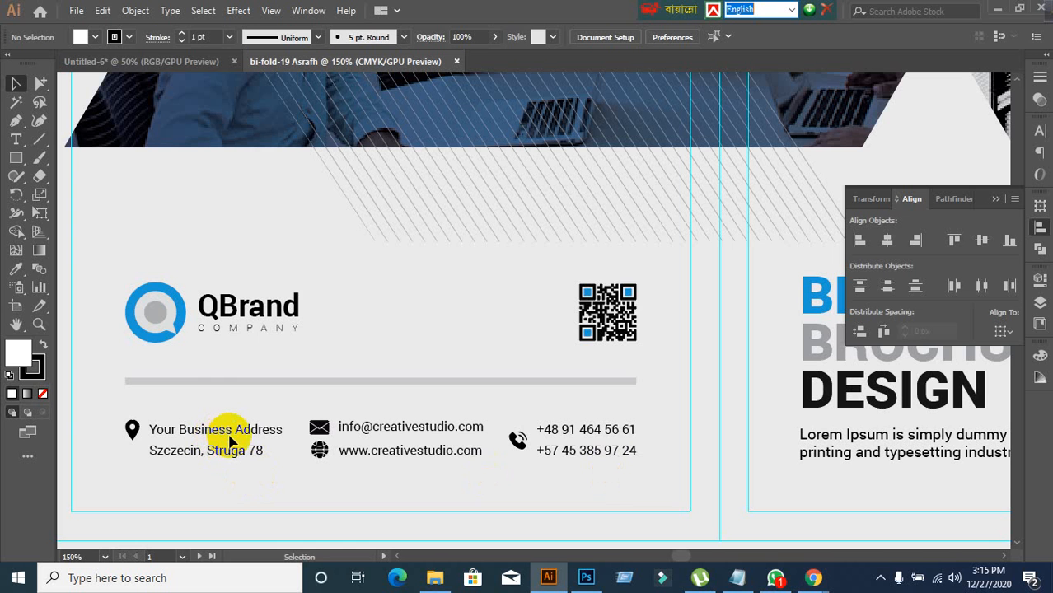
# Step: Unlock all objects in the brochure document and clear the selection
pyautogui.hotkey('ctrl', 'a')
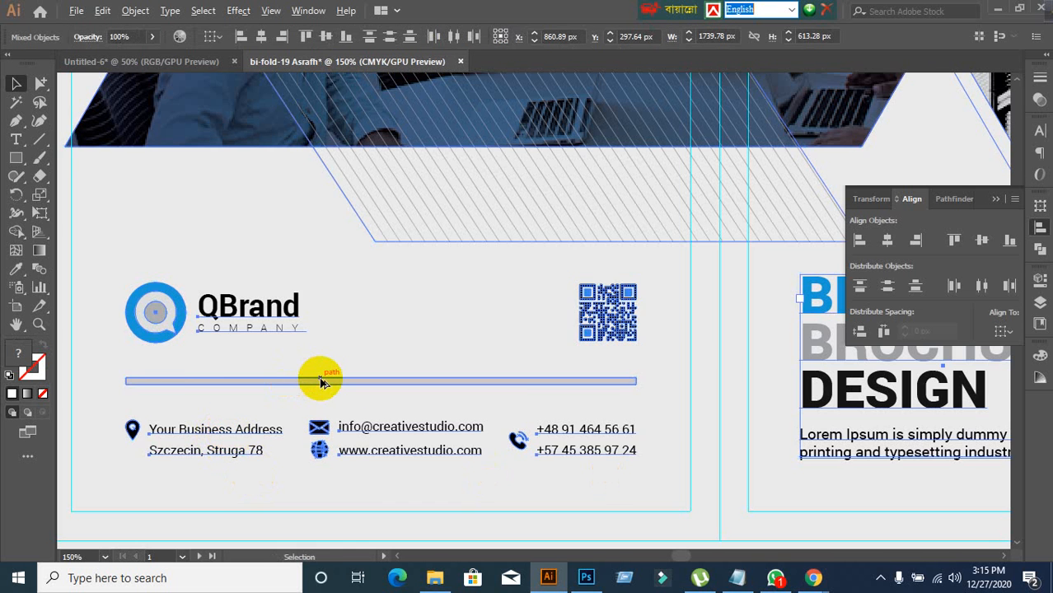
pyautogui.hotkey('ctrl', '-')
pyautogui.click(104, 371)
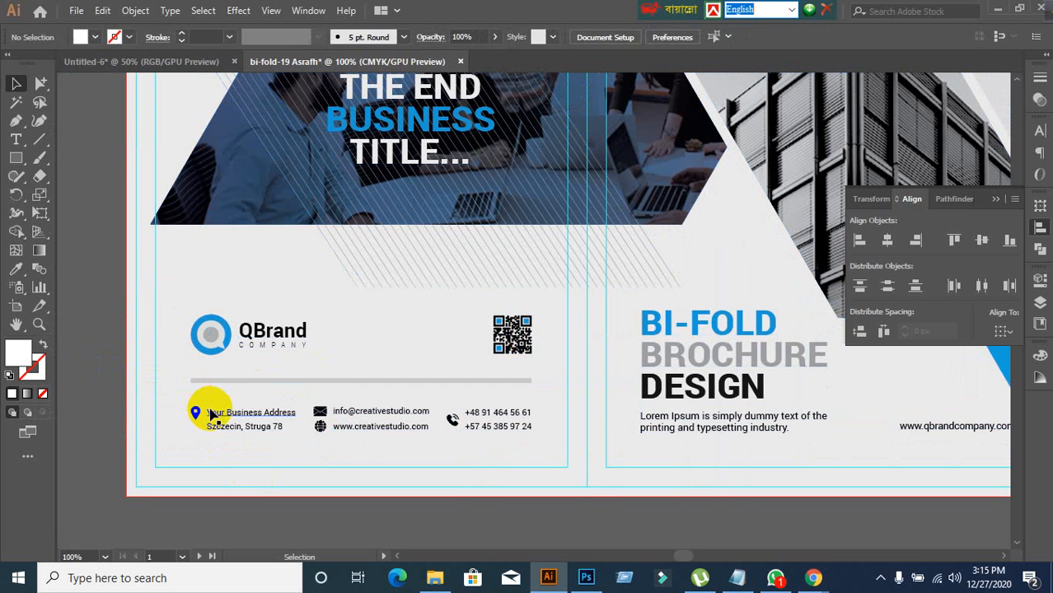
pyautogui.click(214, 416)
pyautogui.click(106, 442)
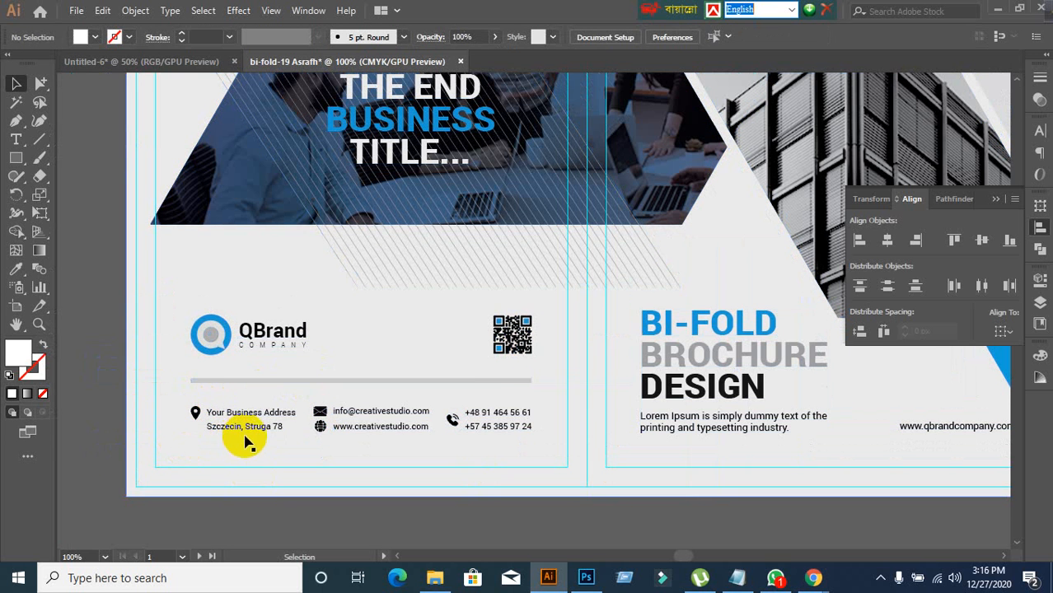
pyautogui.scroll(1, 237, 433)
pyautogui.click(207, 404)
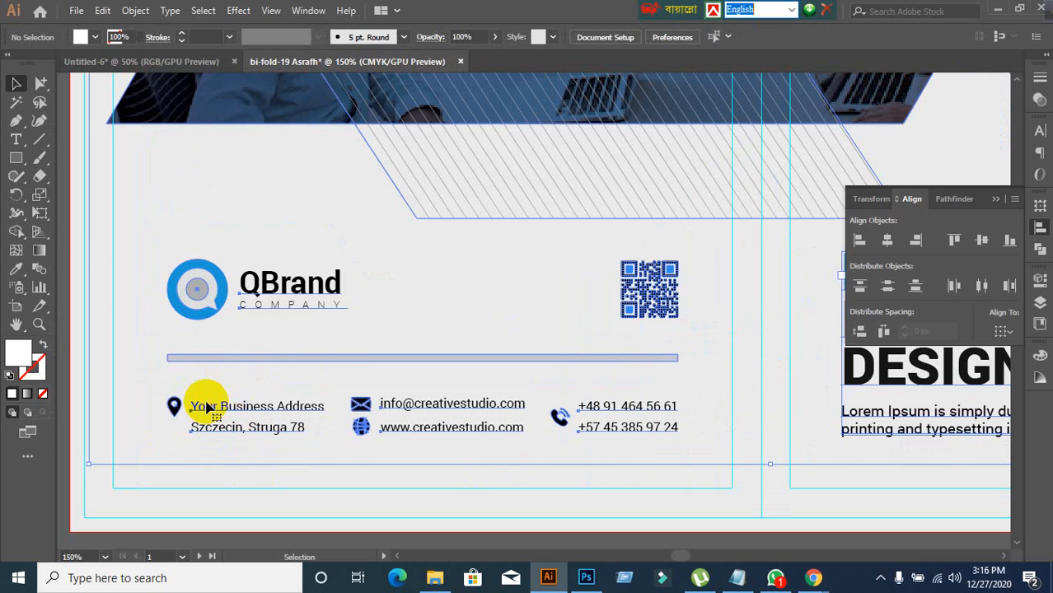
pyautogui.rightClick(207, 405)
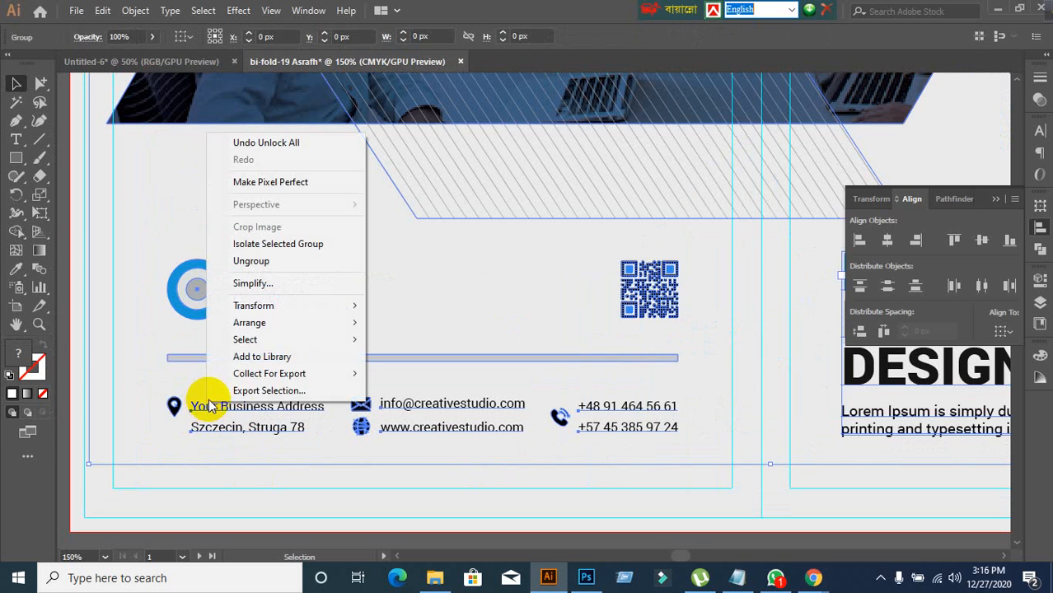
pyautogui.click(245, 243)
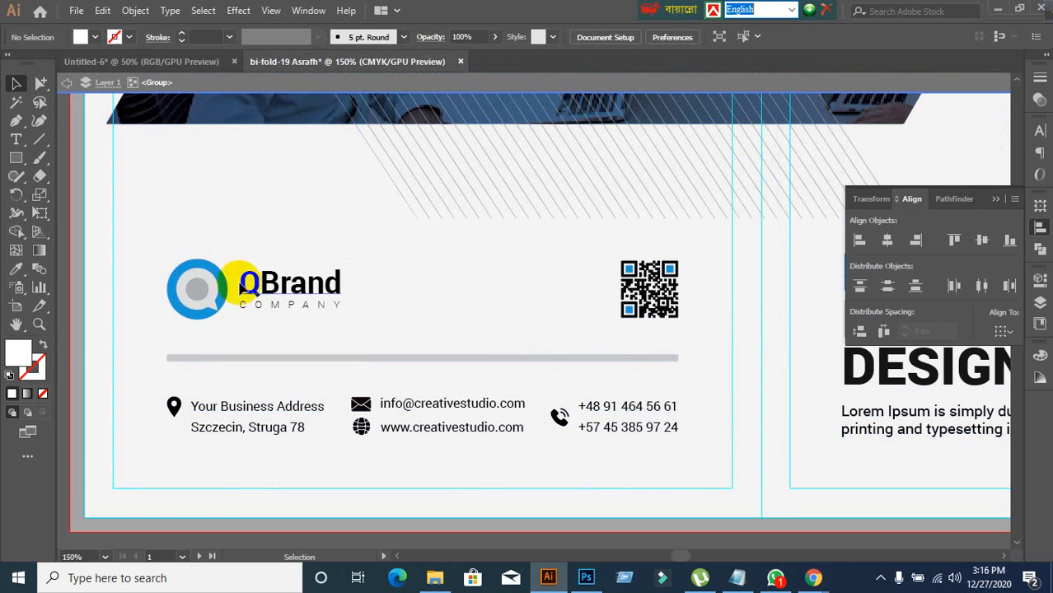
pyautogui.click(348, 87)
# Step: Ungroup the brochure artwork that contains the back cover's contact details, and clear the selection
pyautogui.click(259, 405)
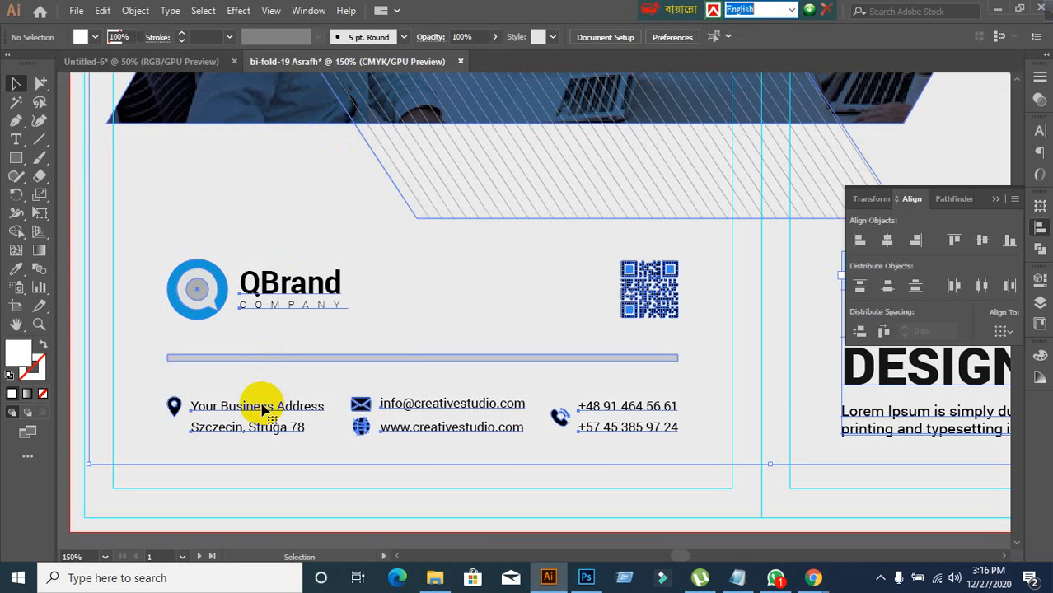
pyautogui.rightClick(263, 410)
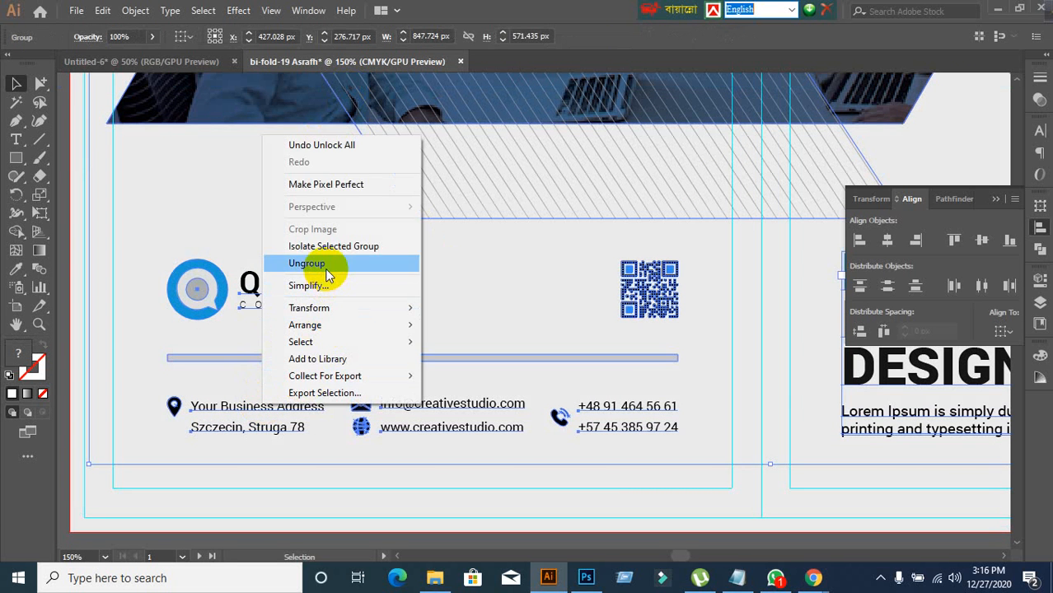
pyautogui.click(326, 263)
pyautogui.click(288, 384)
pyautogui.scroll(-1, 306, 432)
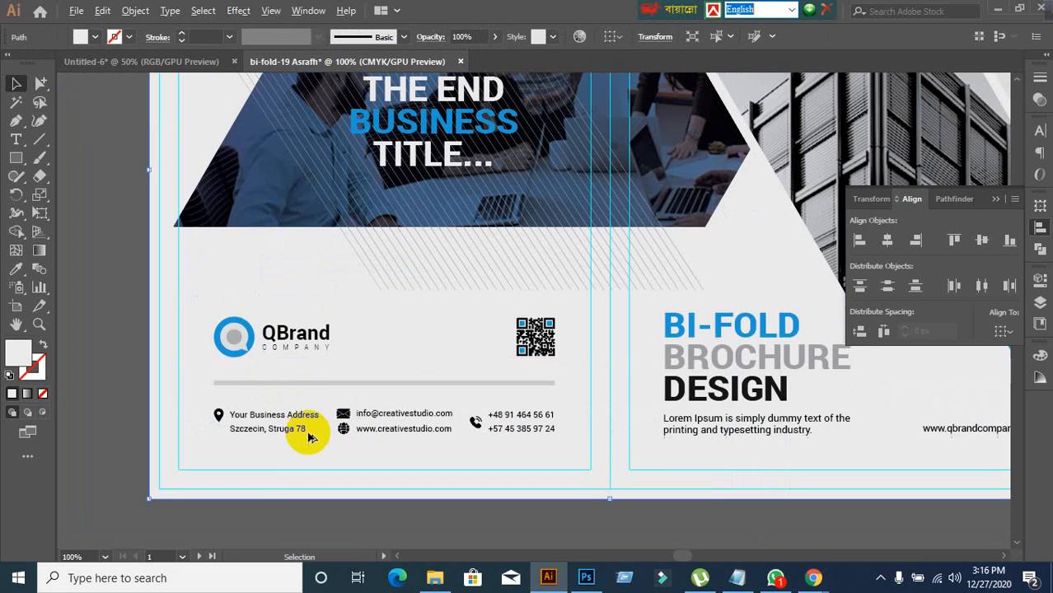
pyautogui.moveTo(254, 476); pyautogui.dragTo(352, 432)
pyautogui.click(183, 399)
# Step: Ungroup the back cover's block of logo, QR code, divider line and contact details, and deselect it
pyautogui.scroll(2, 362, 397)
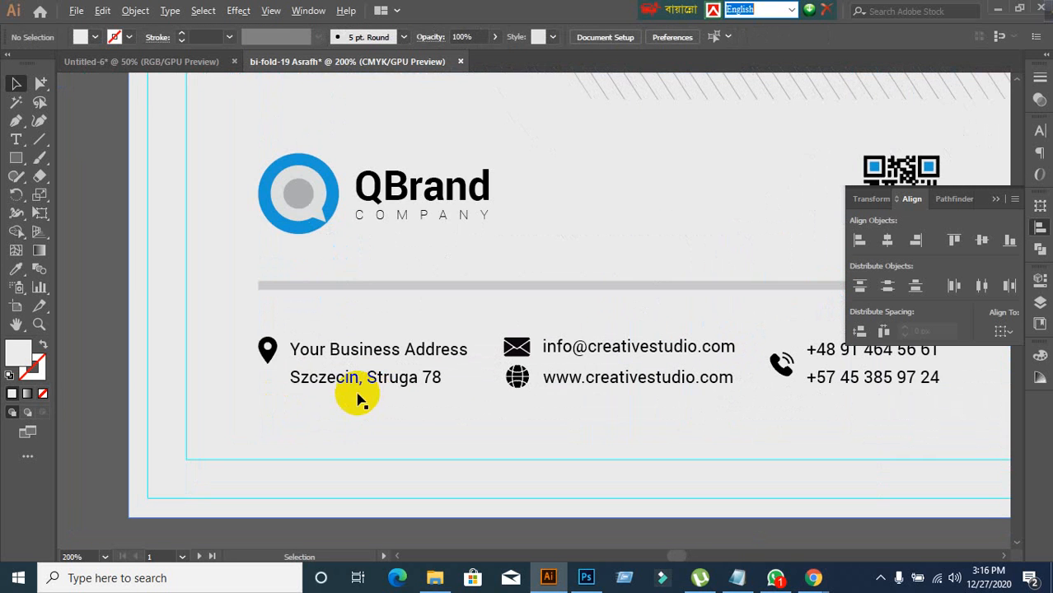
pyautogui.click(265, 353)
pyautogui.rightClick(332, 364)
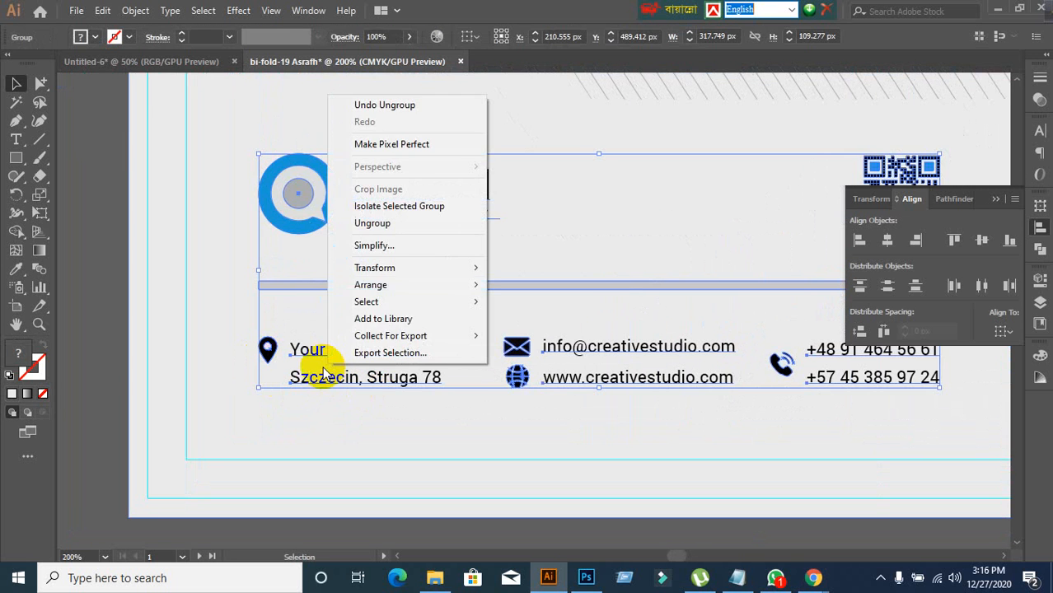
pyautogui.click(372, 224)
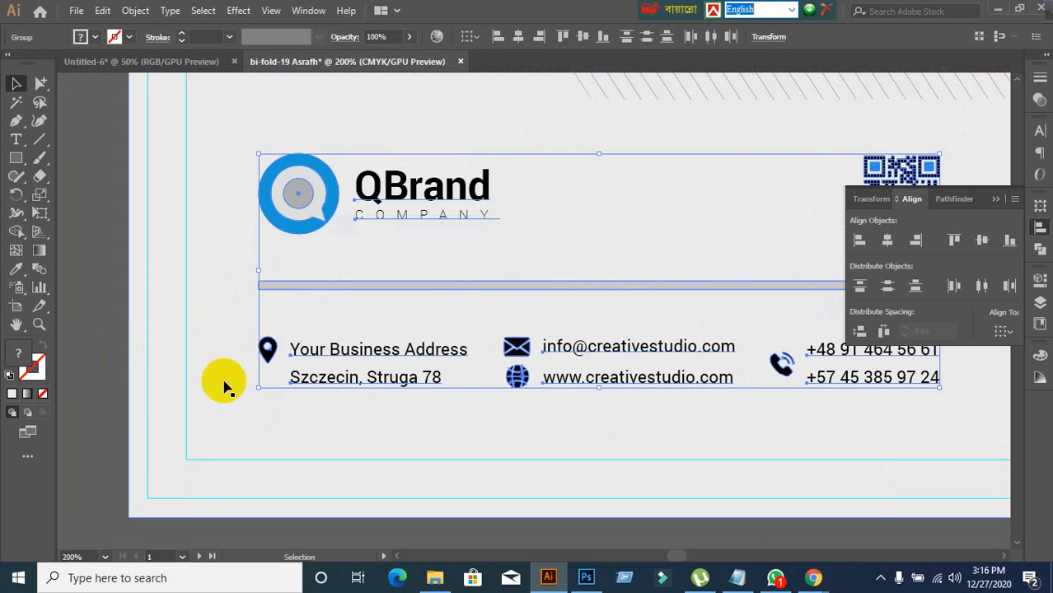
pyautogui.click(98, 360)
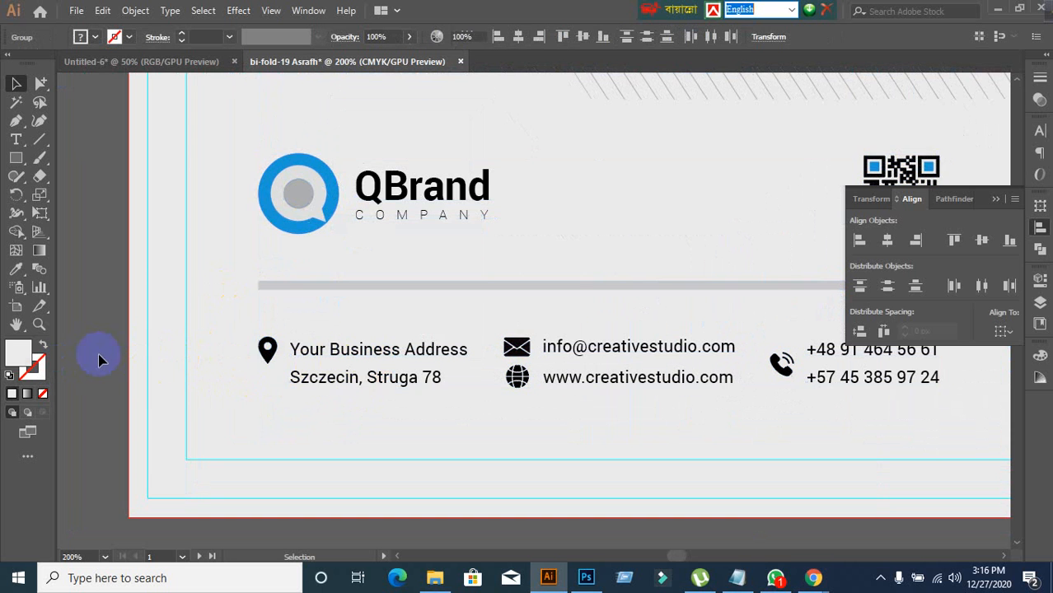
# Step: Ungroup the row of address, email, website and phone details below the divider line, and deselect it
pyautogui.click(325, 354)
pyautogui.rightClick(327, 359)
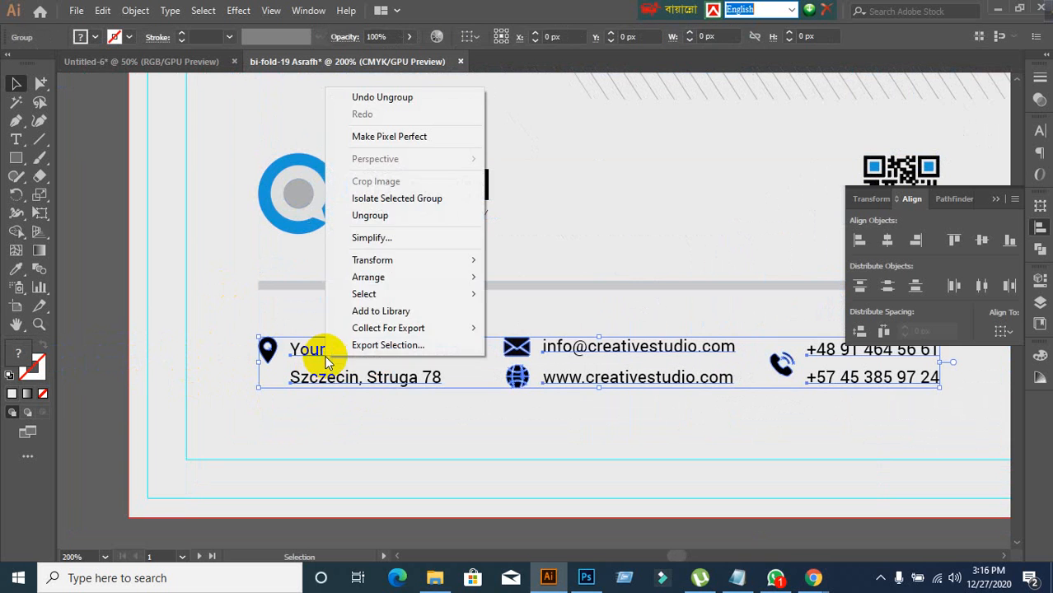
pyautogui.click(370, 215)
pyautogui.click(86, 321)
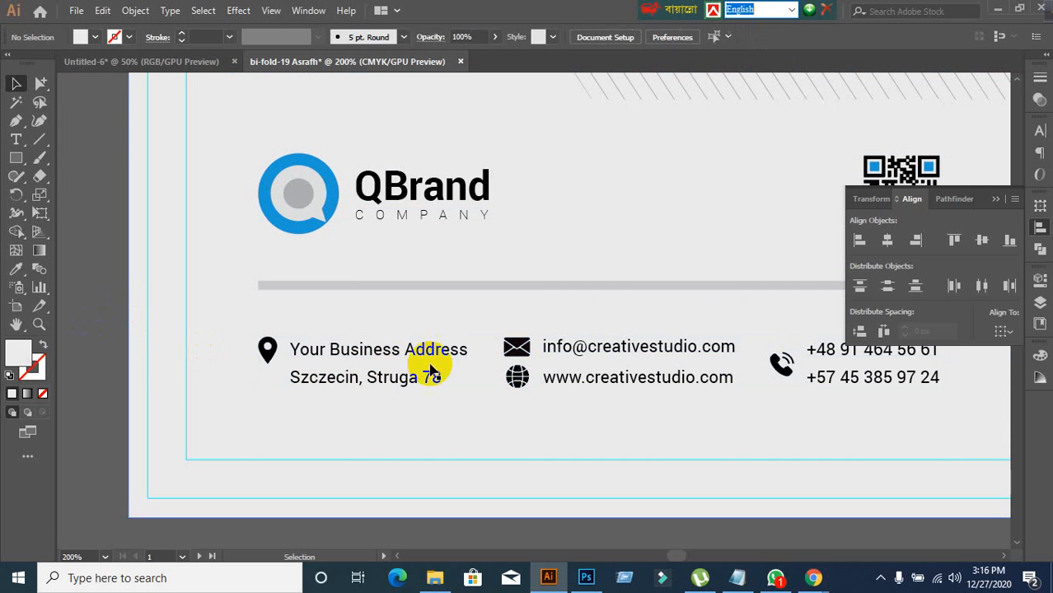
# Step: Ungroup the business address lines and their location pin icon, and clear the selection
pyautogui.click(394, 344)
pyautogui.rightClick(324, 359)
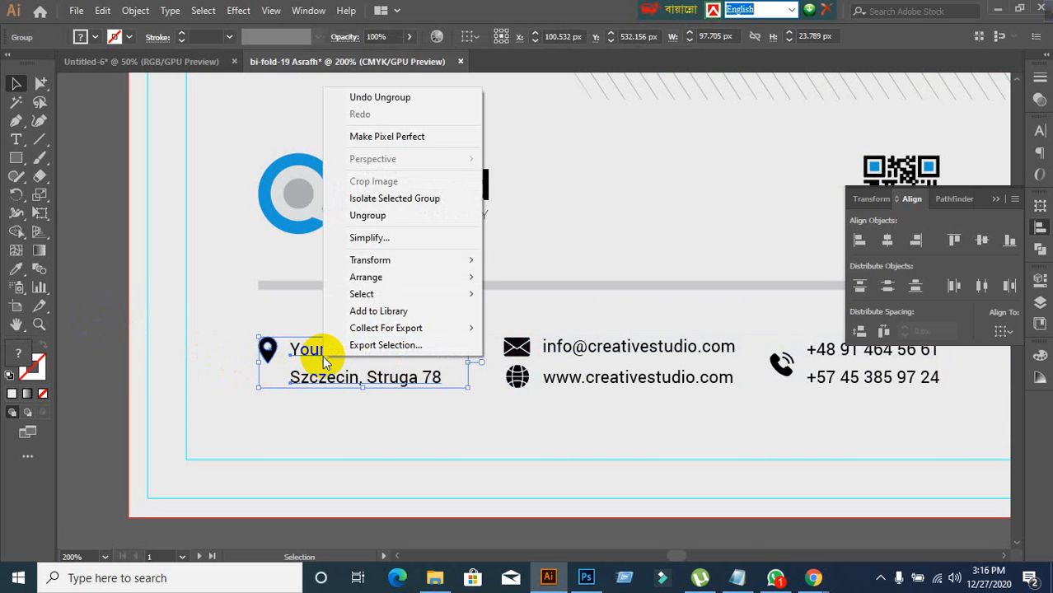
pyautogui.click(369, 217)
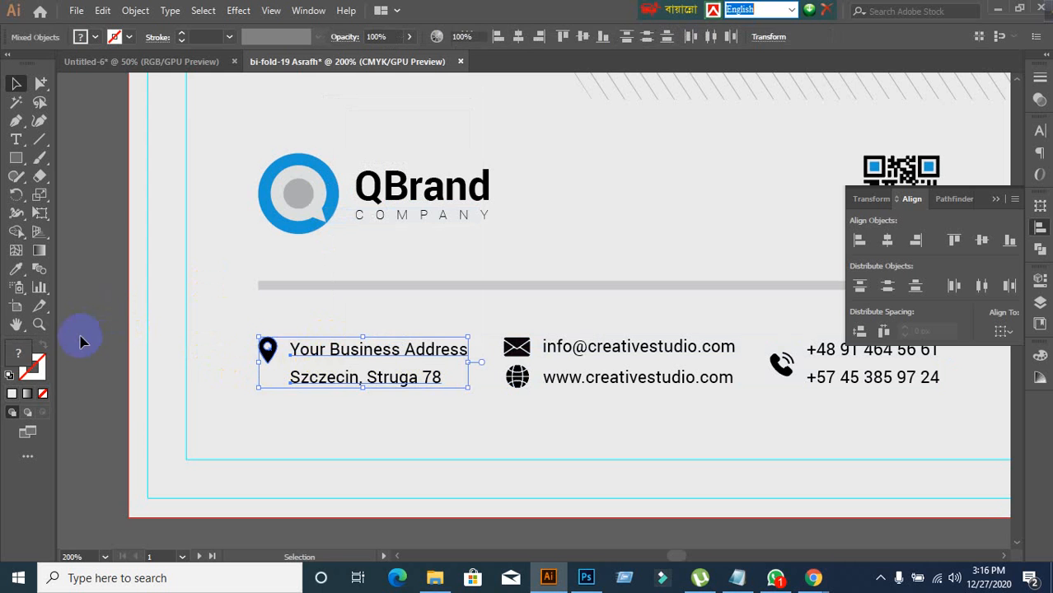
pyautogui.click(81, 341)
# Step: Select the first address line and the location pin icon individually to check that they are separate objects
pyautogui.click(345, 364)
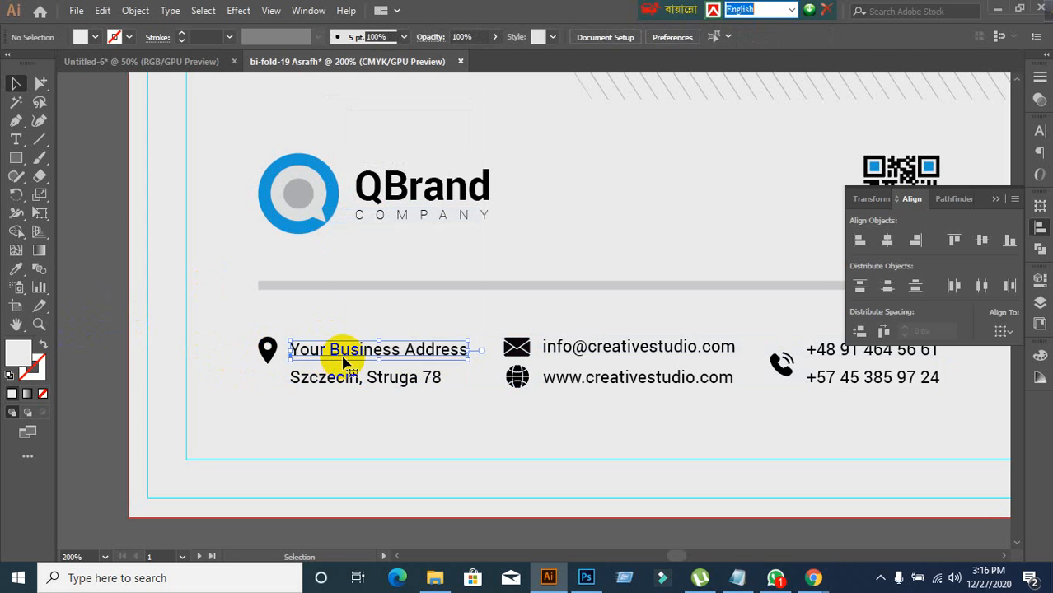
pyautogui.click(267, 352)
pyautogui.click(118, 399)
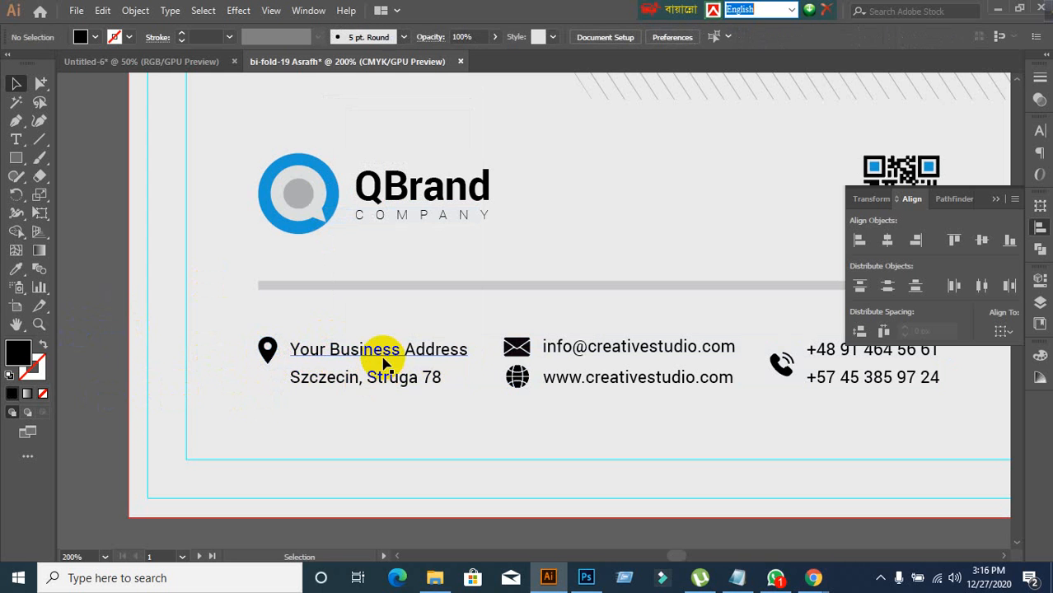
pyautogui.click(352, 339)
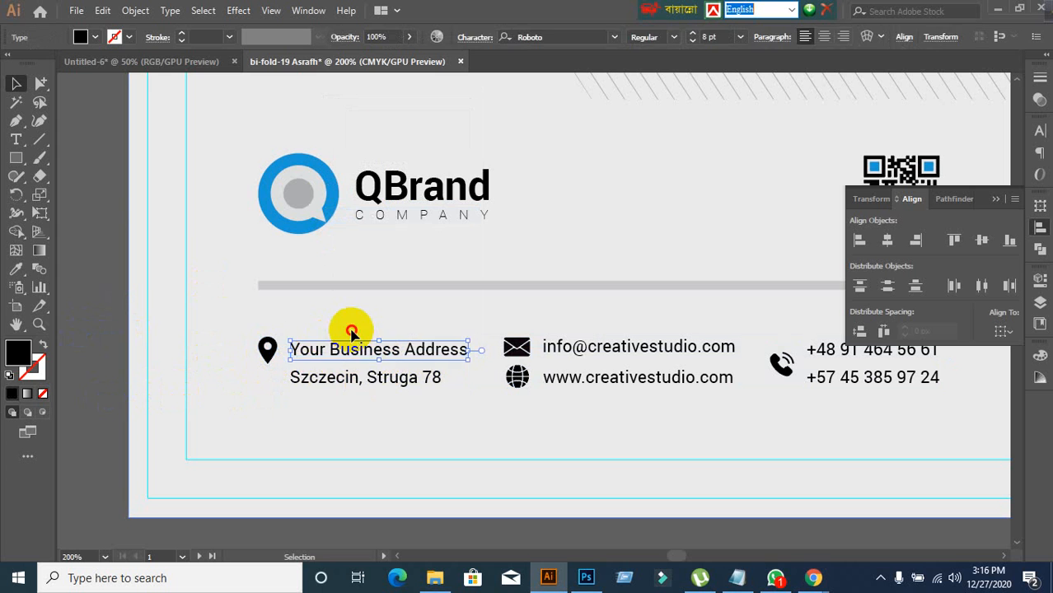
pyautogui.click(306, 334)
pyautogui.moveTo(309, 335); pyautogui.dragTo(349, 376)
pyautogui.hotkey('ctrl', 'z')
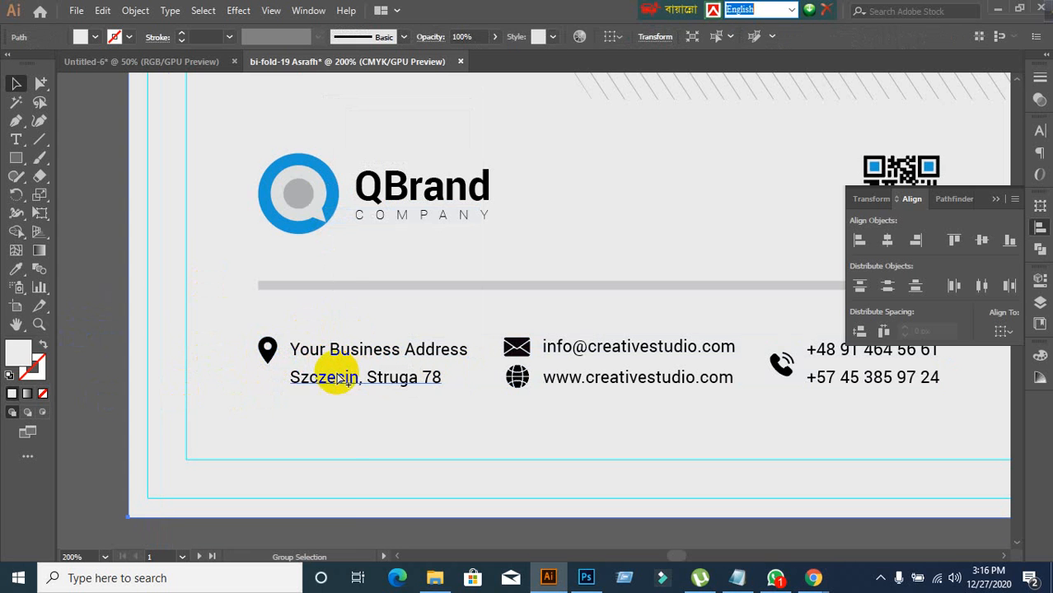
pyautogui.rightClick(190, 289)
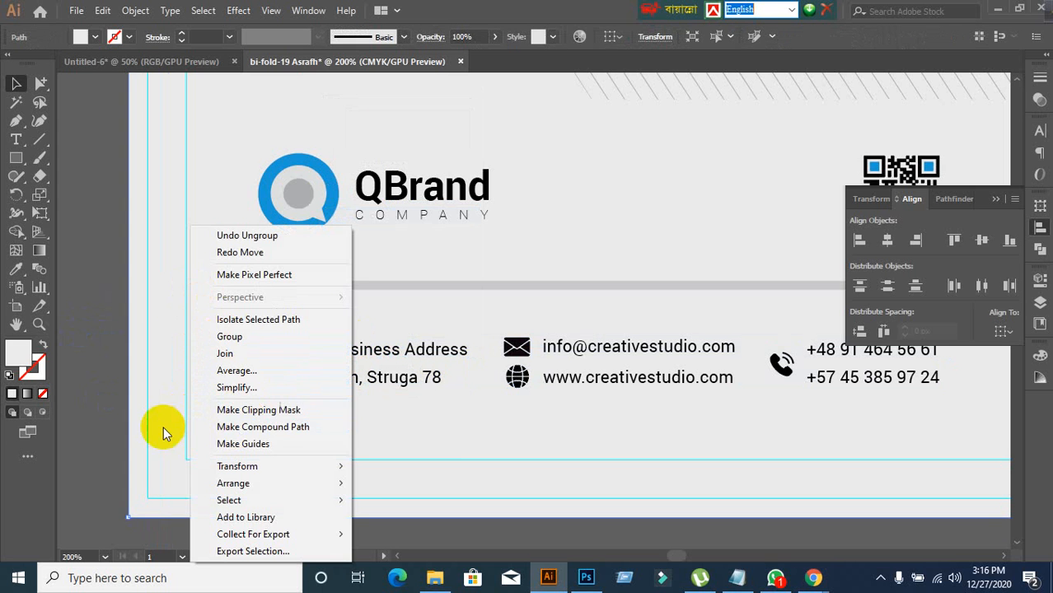
pyautogui.click(111, 411)
pyautogui.click(150, 390)
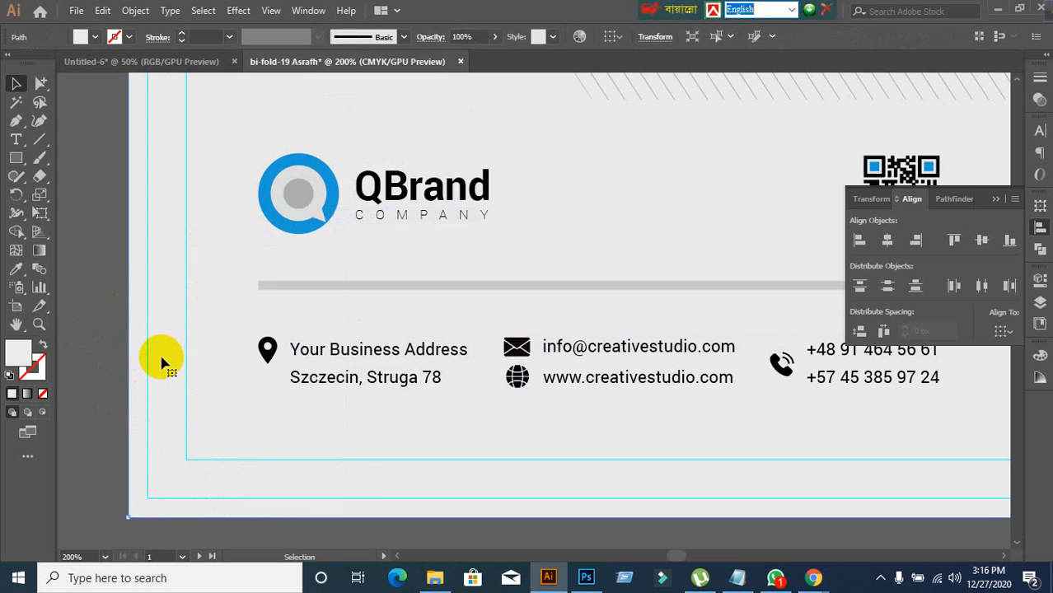
pyautogui.click(170, 356)
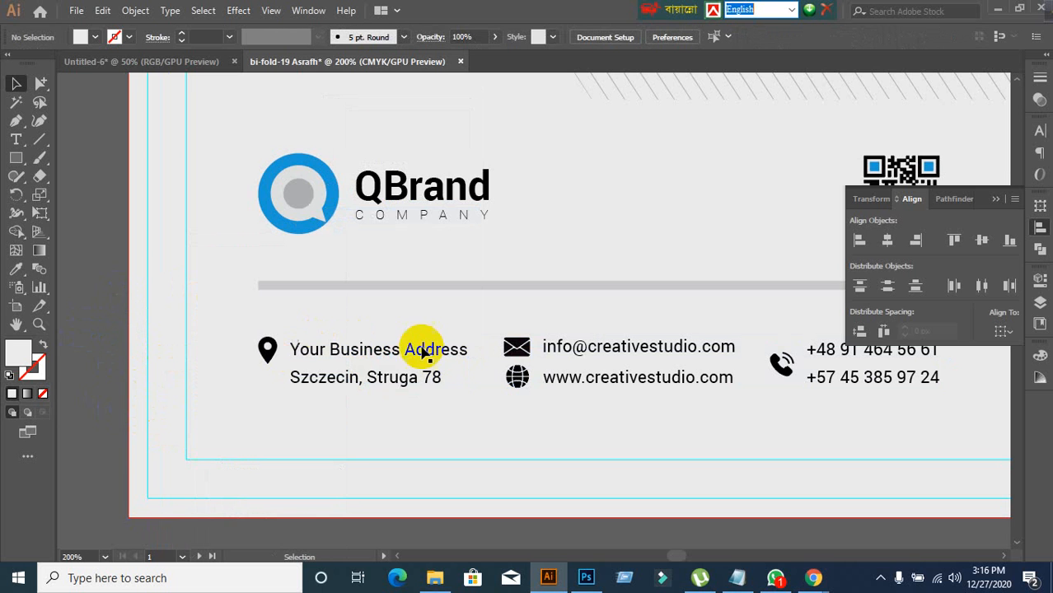
# Step: Select the two address lines separately and together, and select the email and website group, to check how the text is grouped
pyautogui.click(389, 354)
pyautogui.click(354, 379)
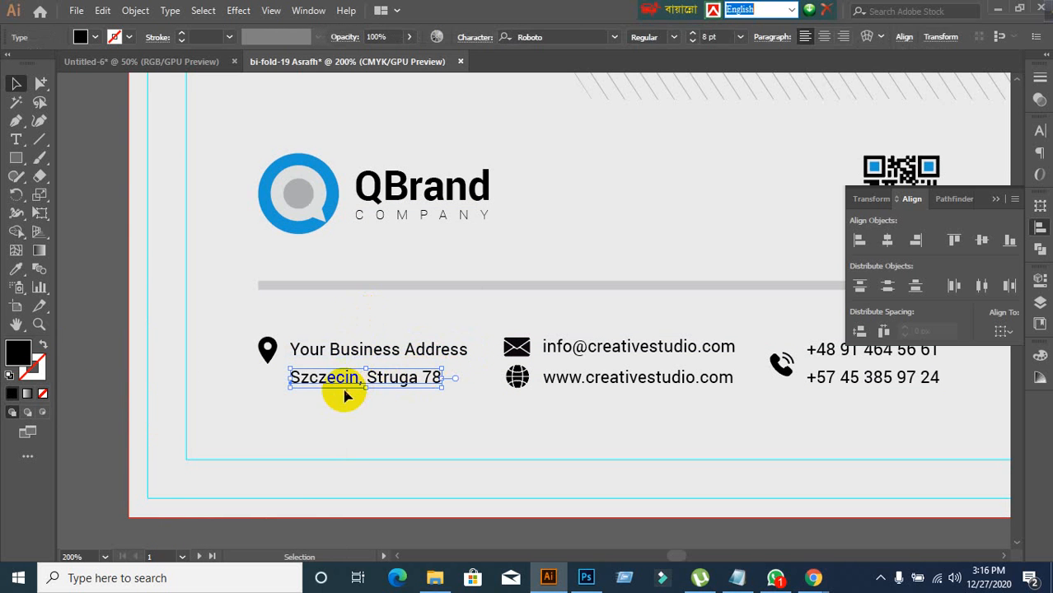
pyautogui.click(402, 416)
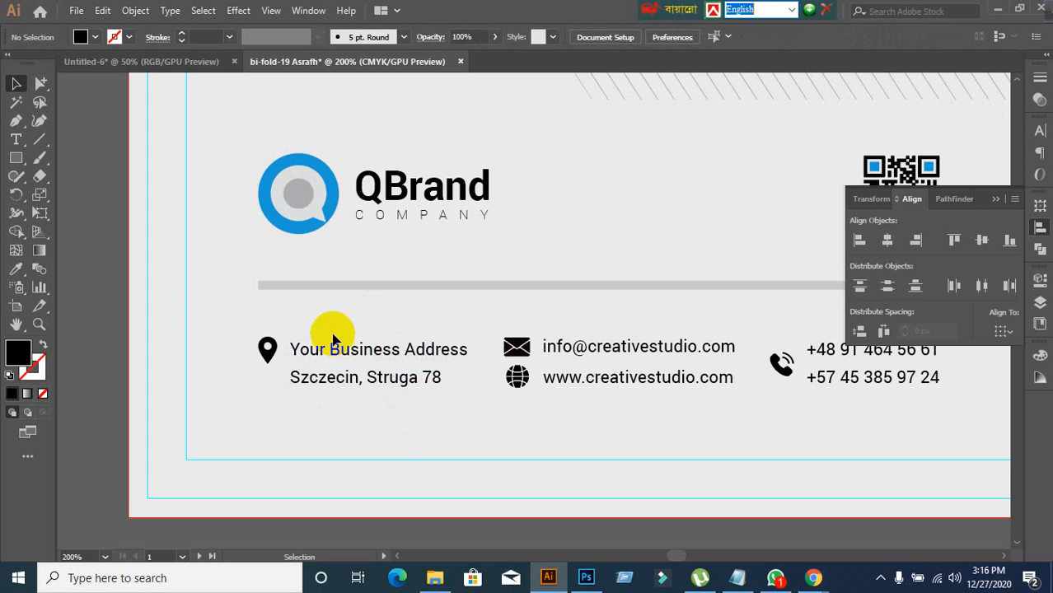
pyautogui.click(360, 389)
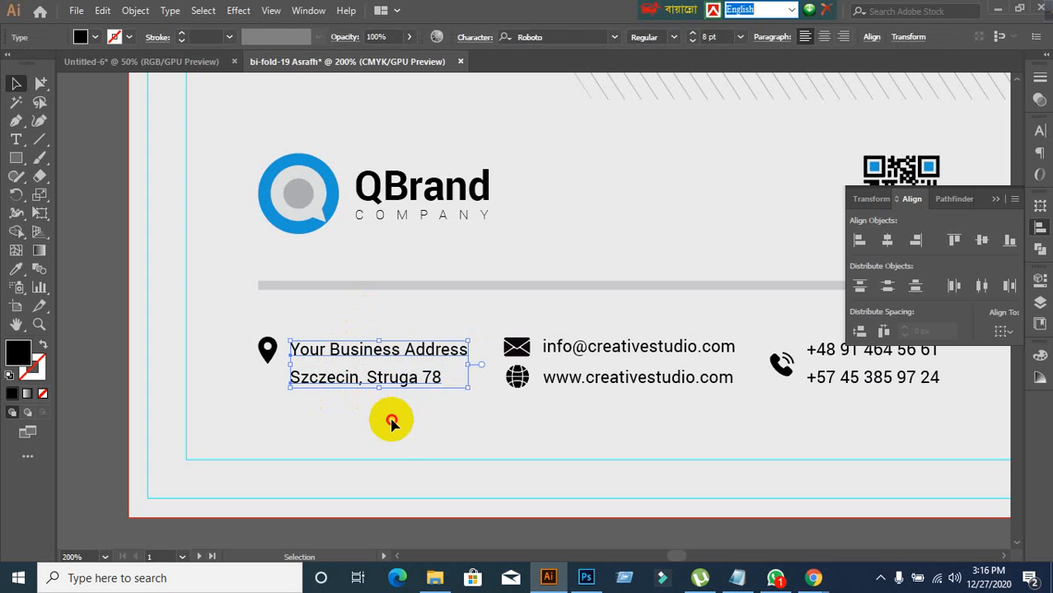
pyautogui.click(393, 405)
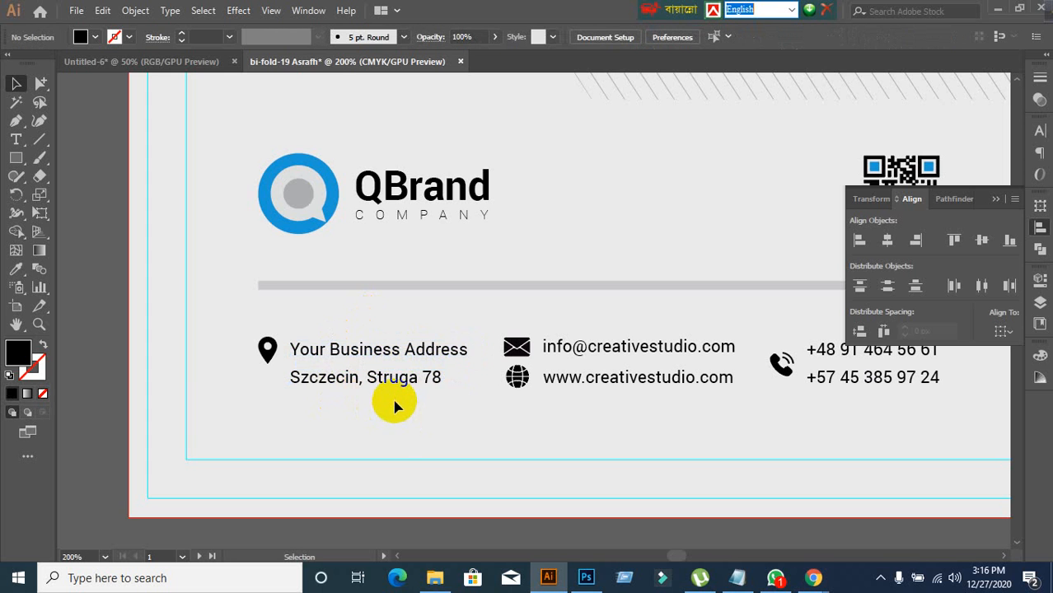
pyautogui.click(333, 363)
pyautogui.click(582, 356)
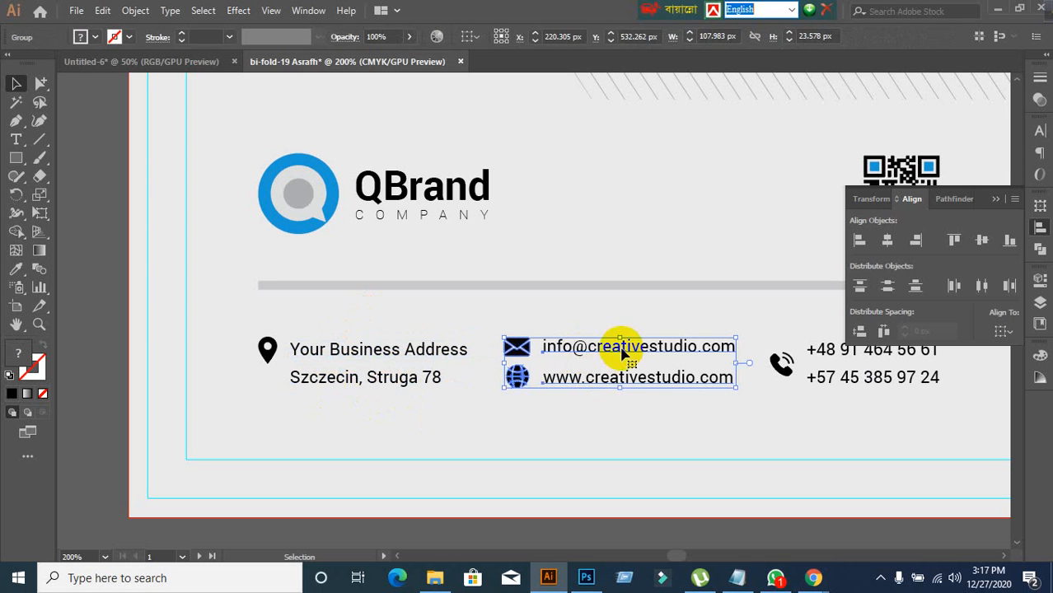
# Step: Select the phone details group and the business address lines in turn to check which contact details are grouped
pyautogui.click(873, 385)
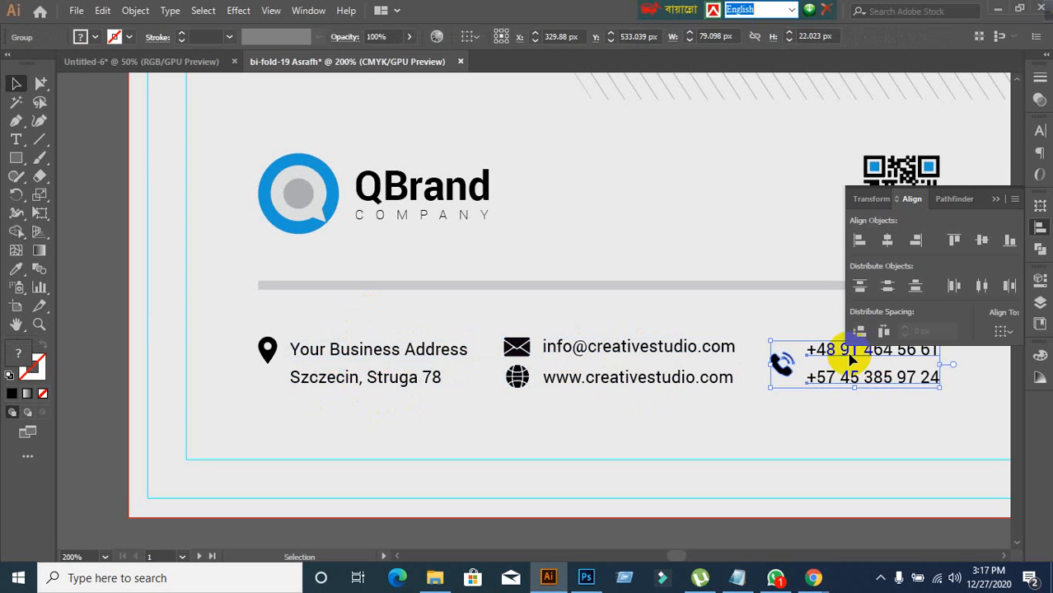
pyautogui.click(582, 439)
pyautogui.click(387, 352)
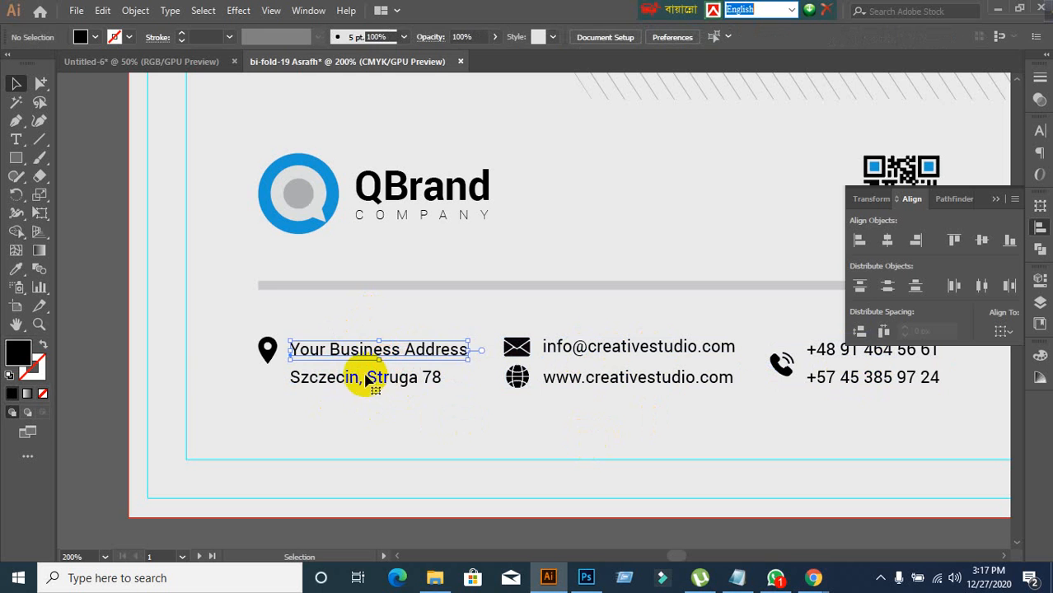
pyautogui.click(364, 383)
pyautogui.click(375, 376)
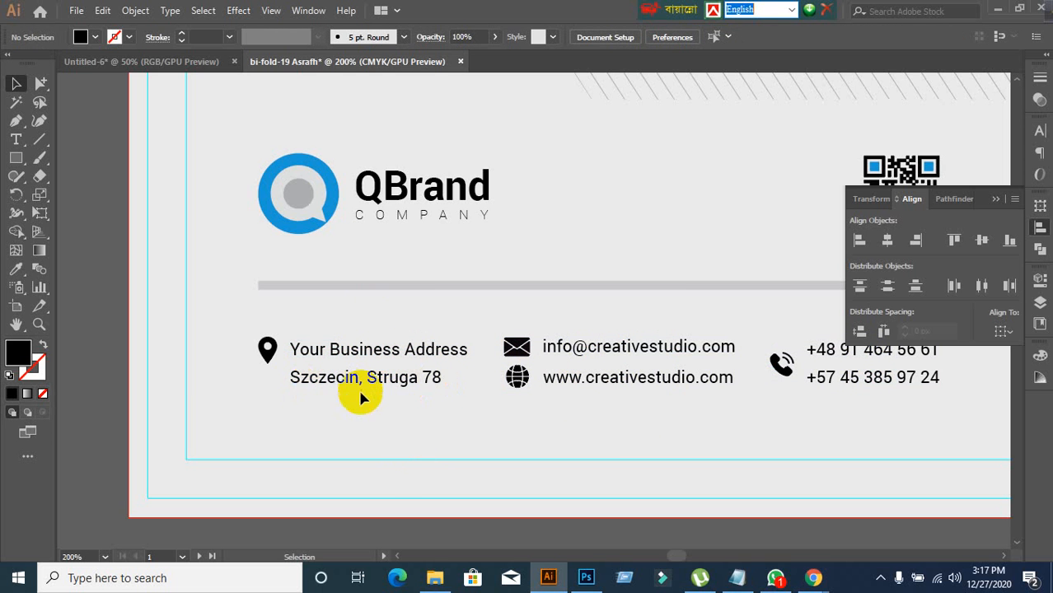
# Step: Select the two business address lines individually and together to check whether they are separate text objects
pyautogui.click(364, 382)
pyautogui.click(363, 352)
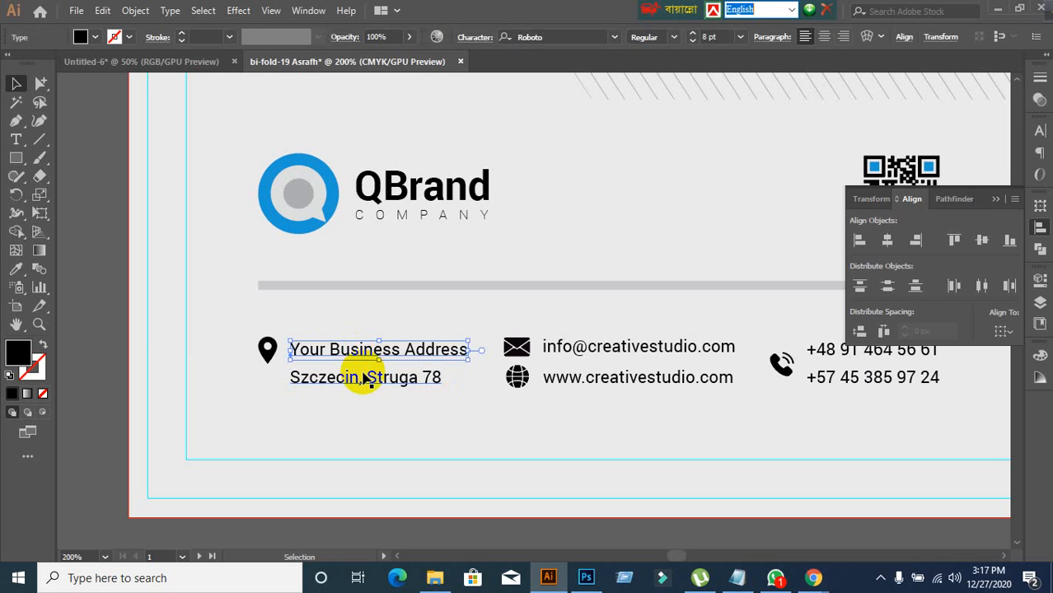
pyautogui.keyDown('shift'); pyautogui.click(364, 378); pyautogui.keyUp('shift')
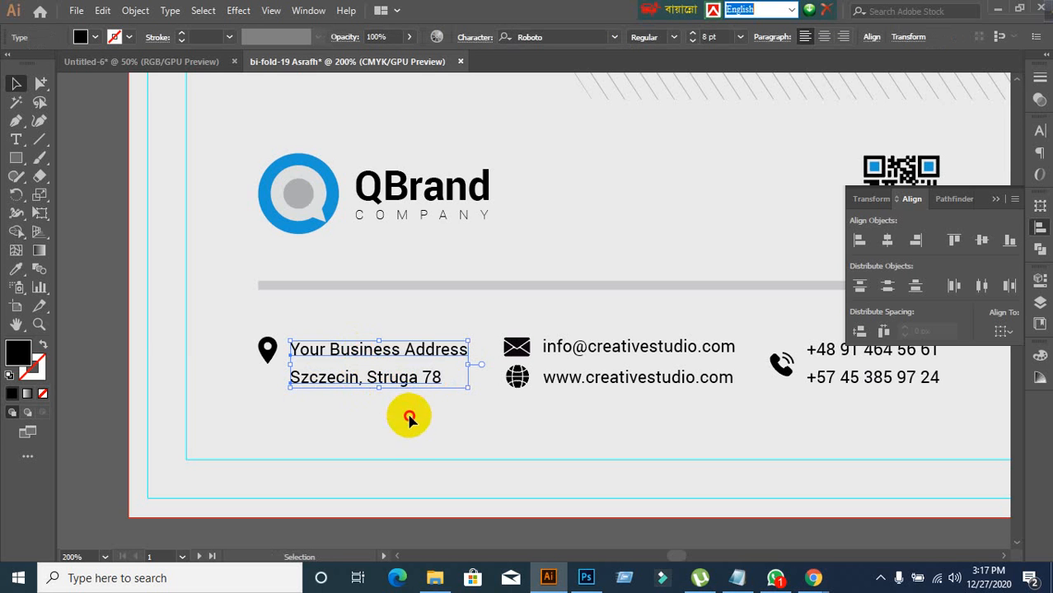
pyautogui.click(410, 415)
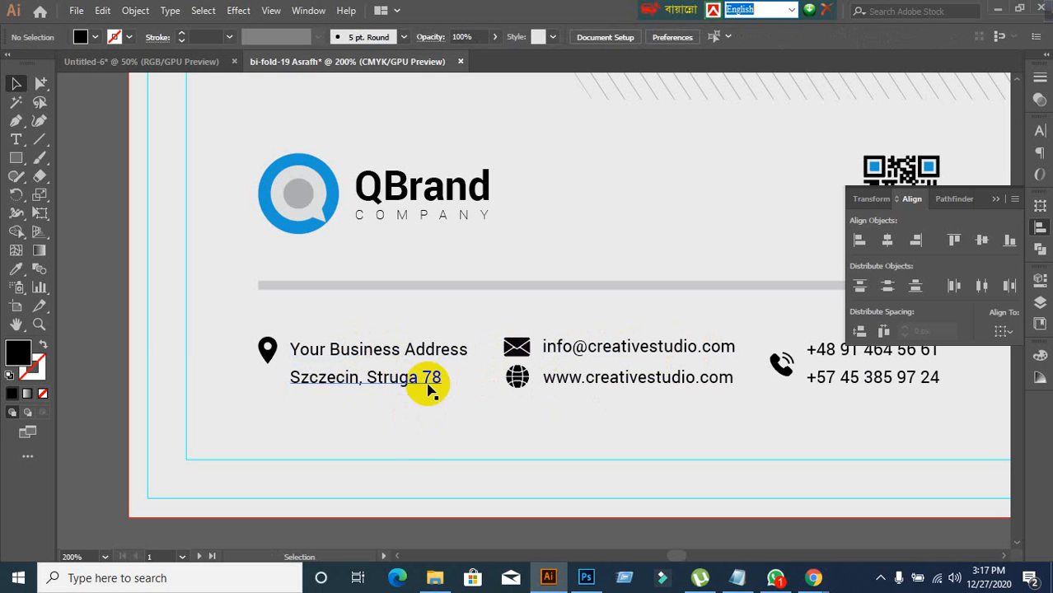
pyautogui.click(417, 352)
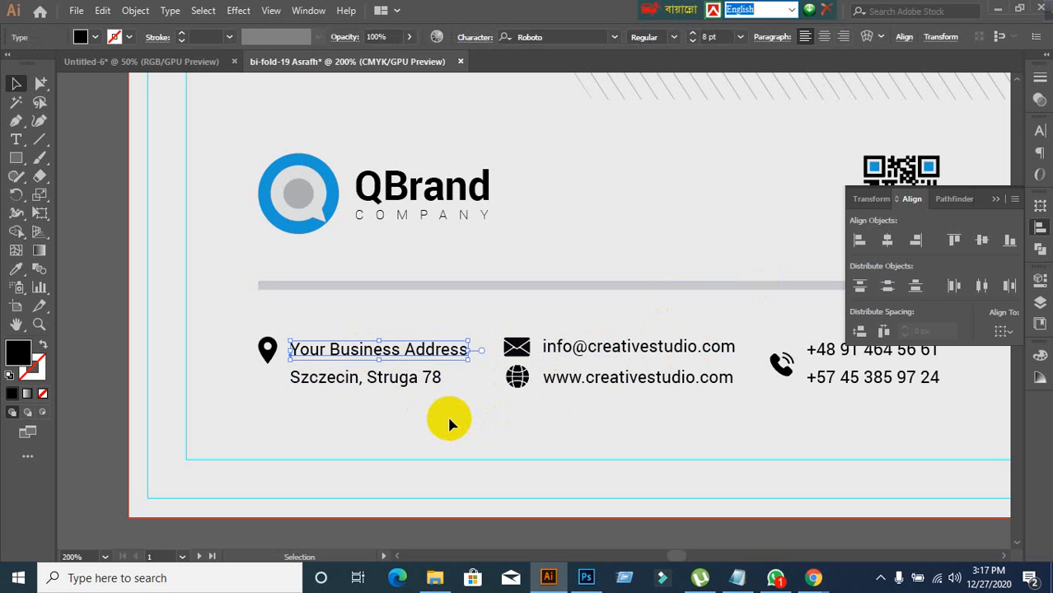
pyautogui.click(449, 422)
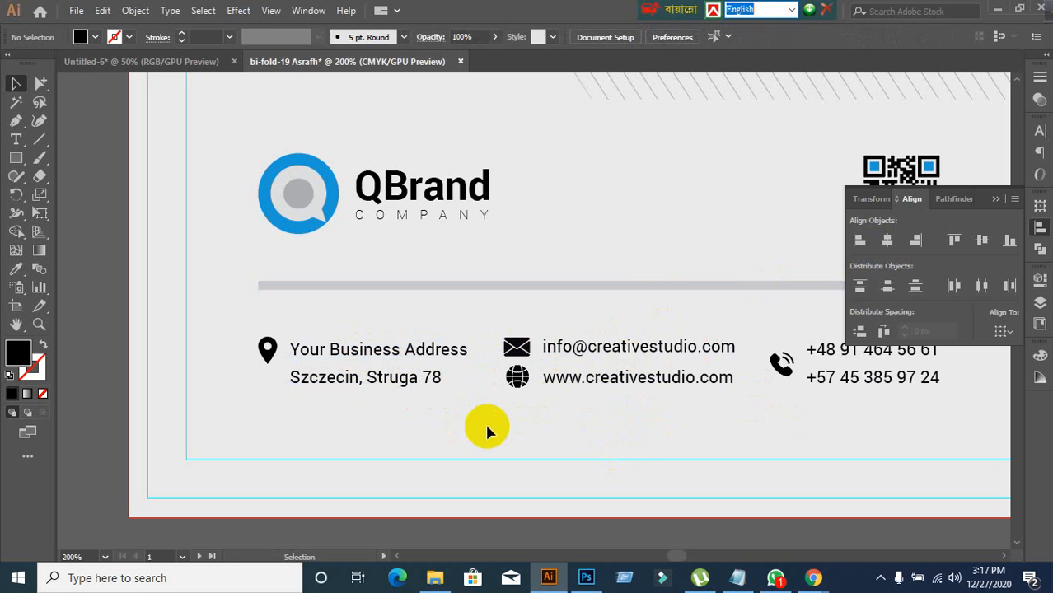
pyautogui.click(396, 387)
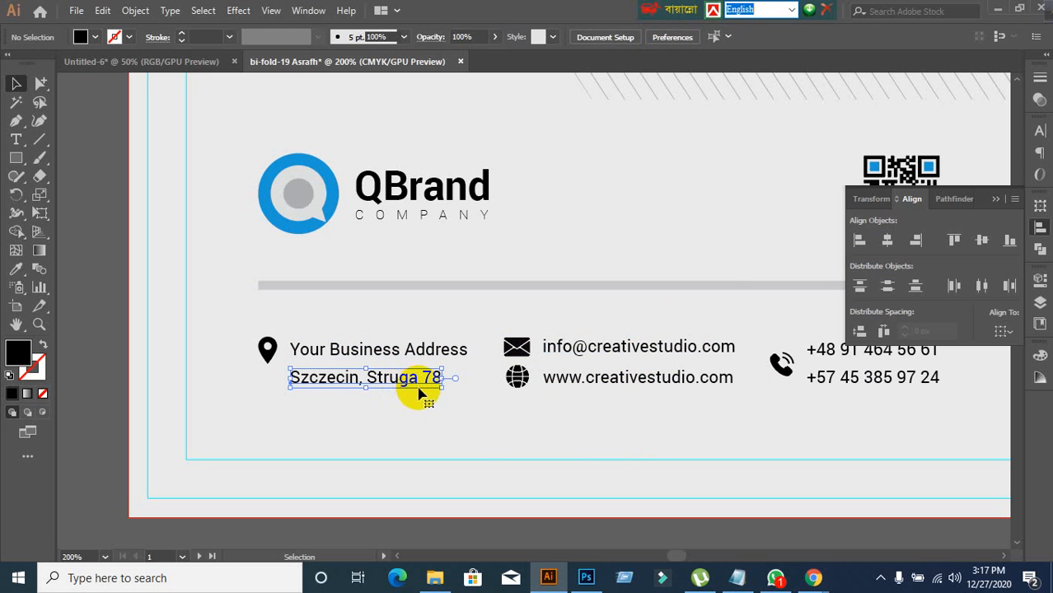
# Step: Group the two business address lines, leaving the location pin icon out, and clear the selection
pyautogui.click(346, 317)
pyautogui.moveTo(329, 320); pyautogui.dragTo(389, 409)
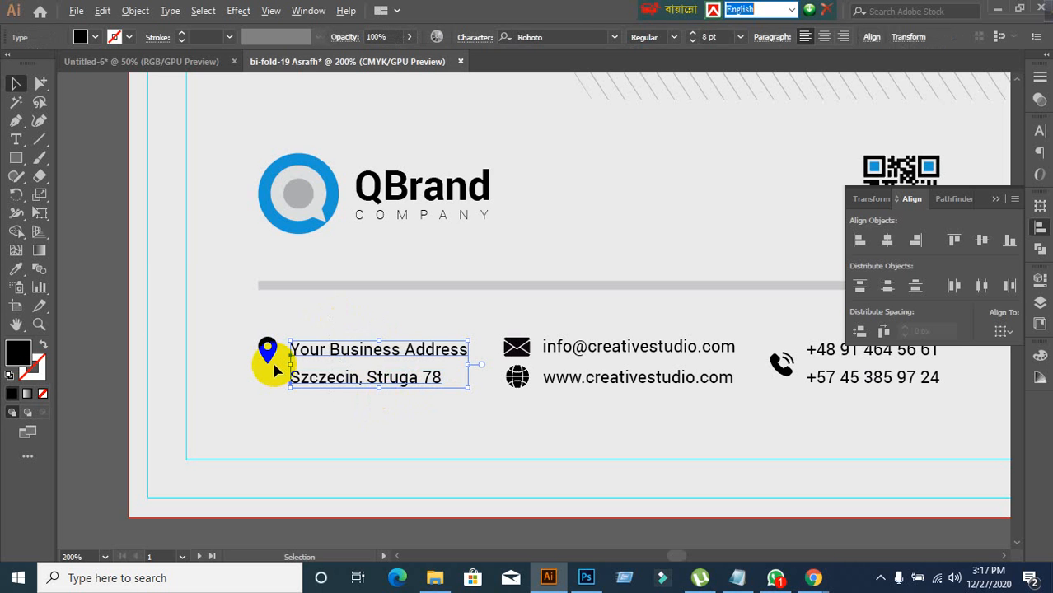
pyautogui.scroll(1, 271, 362)
pyautogui.click(263, 400)
pyautogui.moveTo(322, 309); pyautogui.dragTo(397, 422)
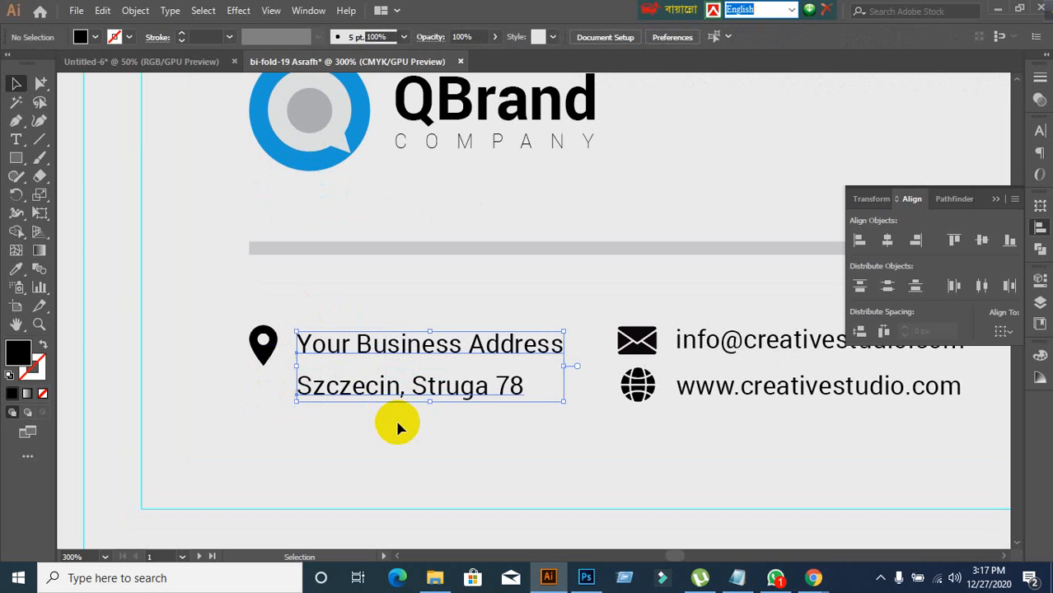
pyautogui.click(385, 466)
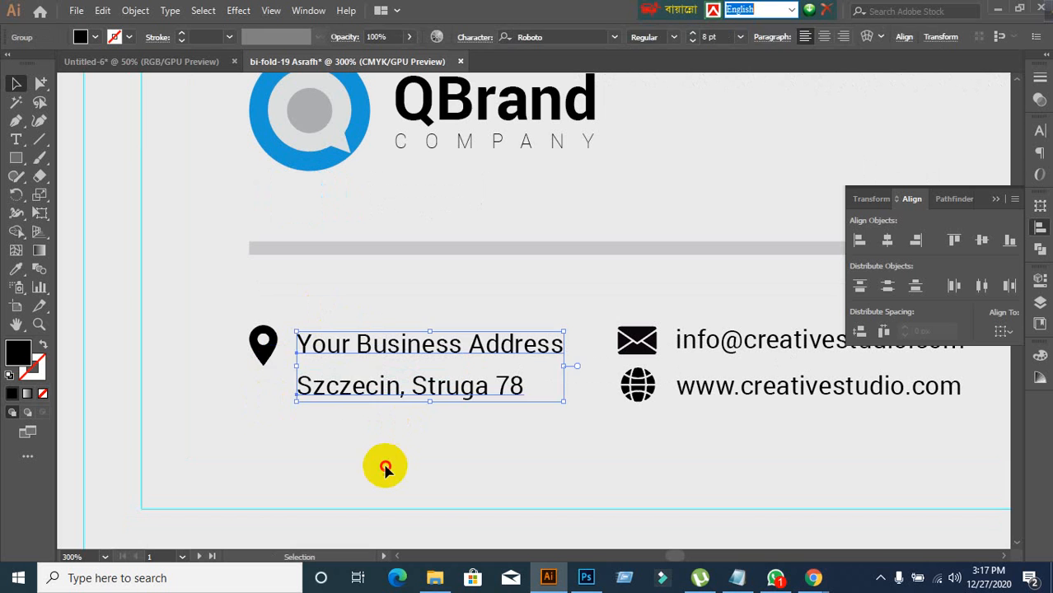
# Step: Align the top of the grouped address text to the location pin icon, using the icon as key object
pyautogui.click(264, 357)
pyautogui.keyDown('shift'); pyautogui.click(348, 346); pyautogui.keyUp('shift')
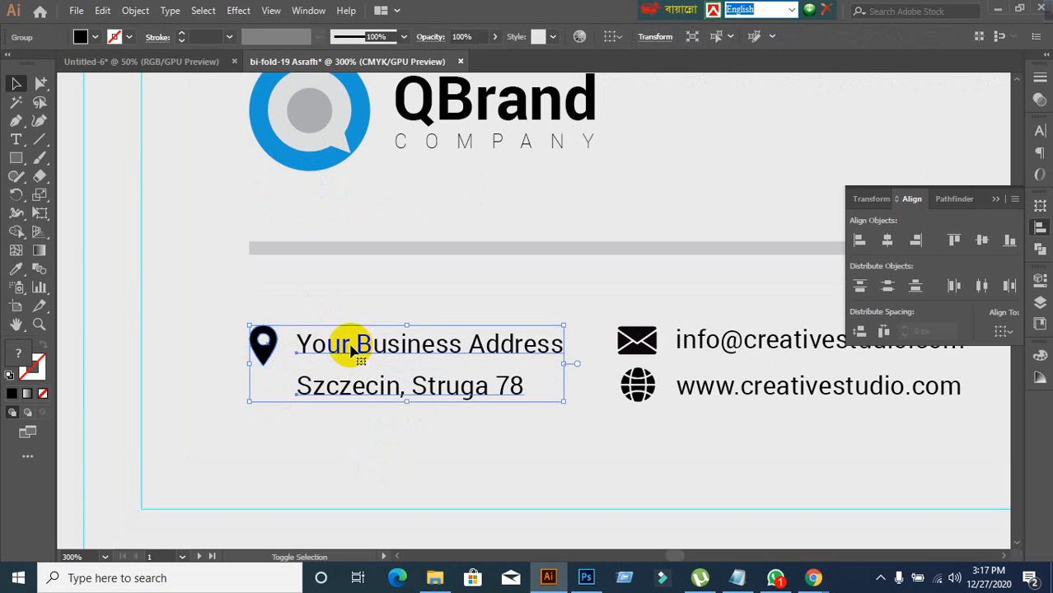
pyautogui.click(261, 348)
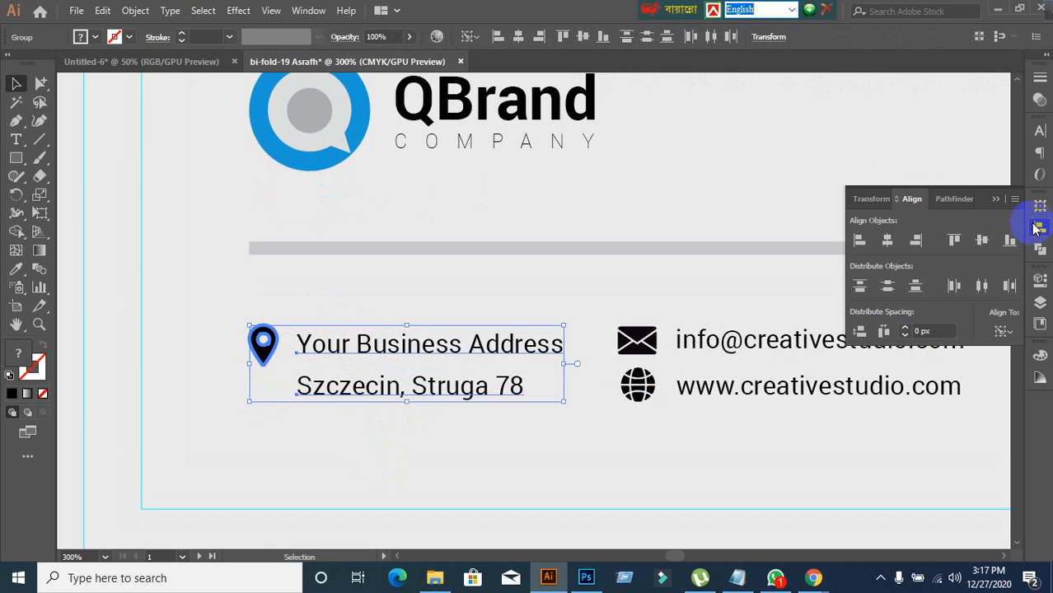
pyautogui.click(954, 240)
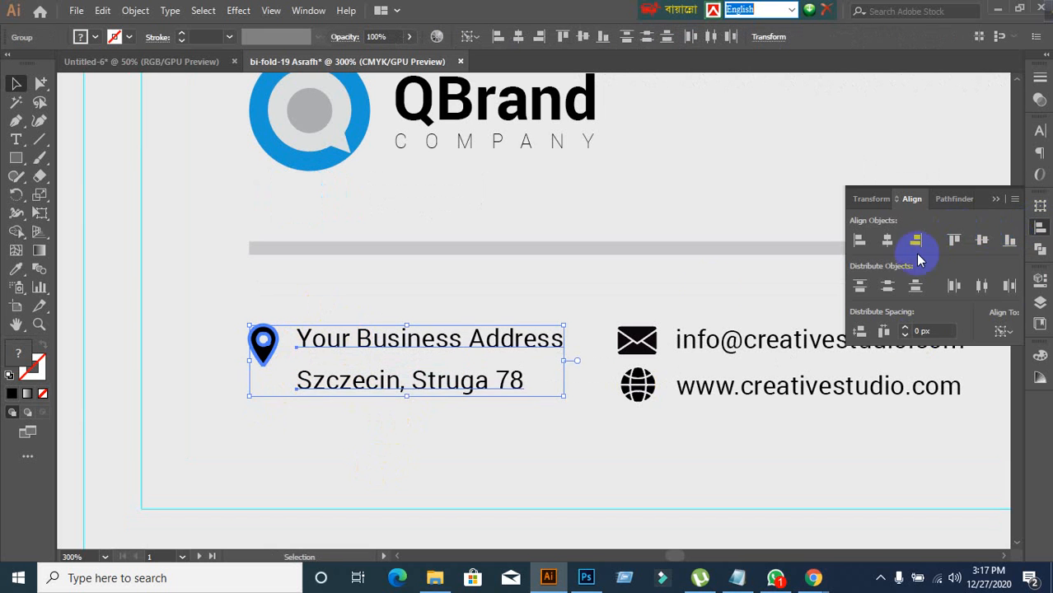
pyautogui.click(581, 277)
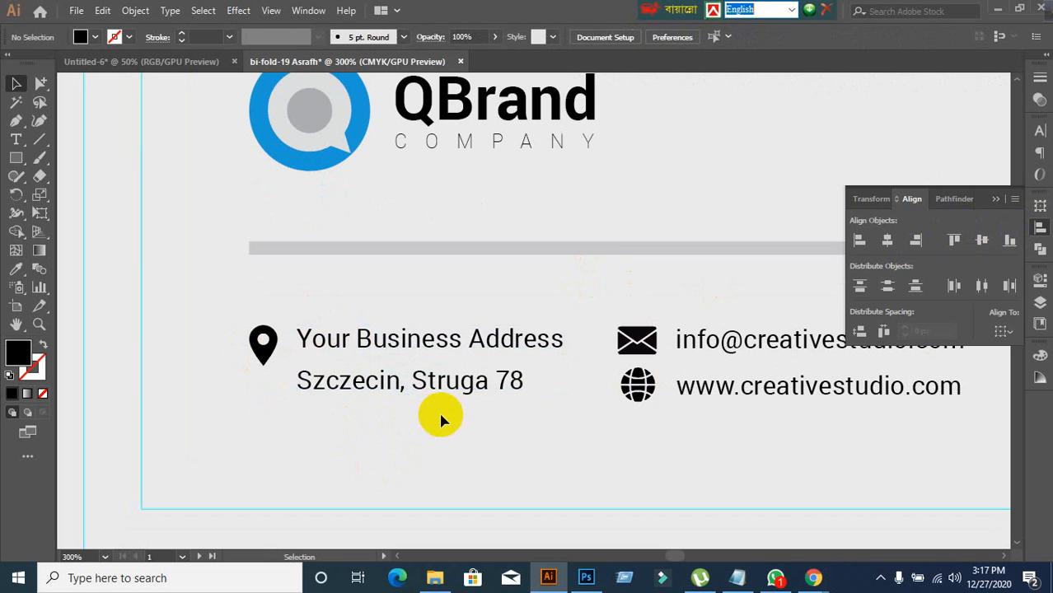
# Step: Vertically centre the location pin icon on the phone details group, using the phone group as key object
pyautogui.keyDown('alt'); pyautogui.scroll(-1, 442, 420); pyautogui.keyUp('alt')
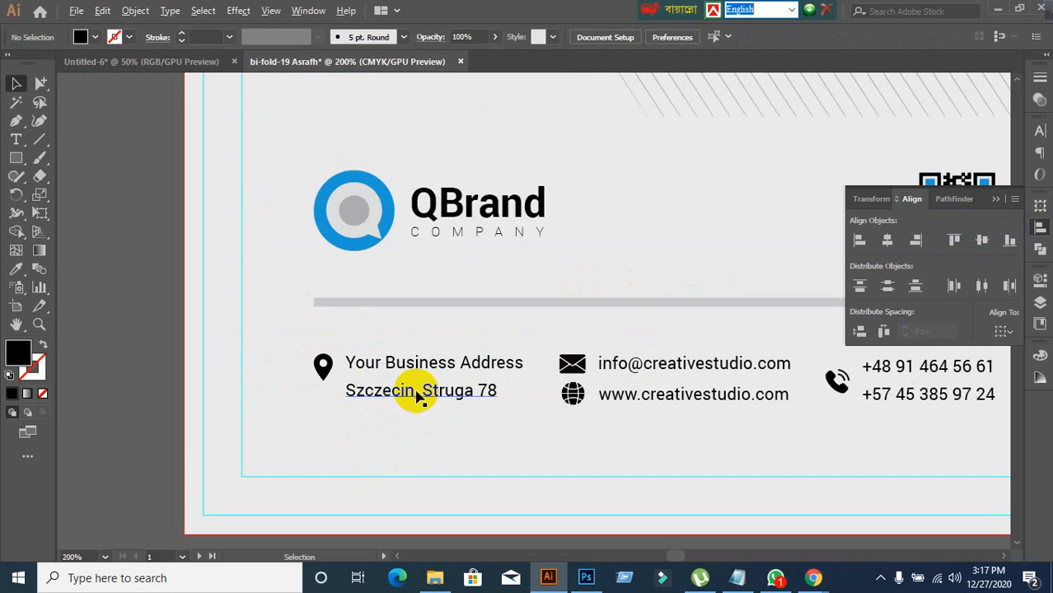
pyautogui.keyDown('alt'); pyautogui.scroll(-1, 416, 395); pyautogui.keyUp('alt')
pyautogui.keyDown('alt'); pyautogui.scroll(2, 362, 354); pyautogui.keyUp('alt')
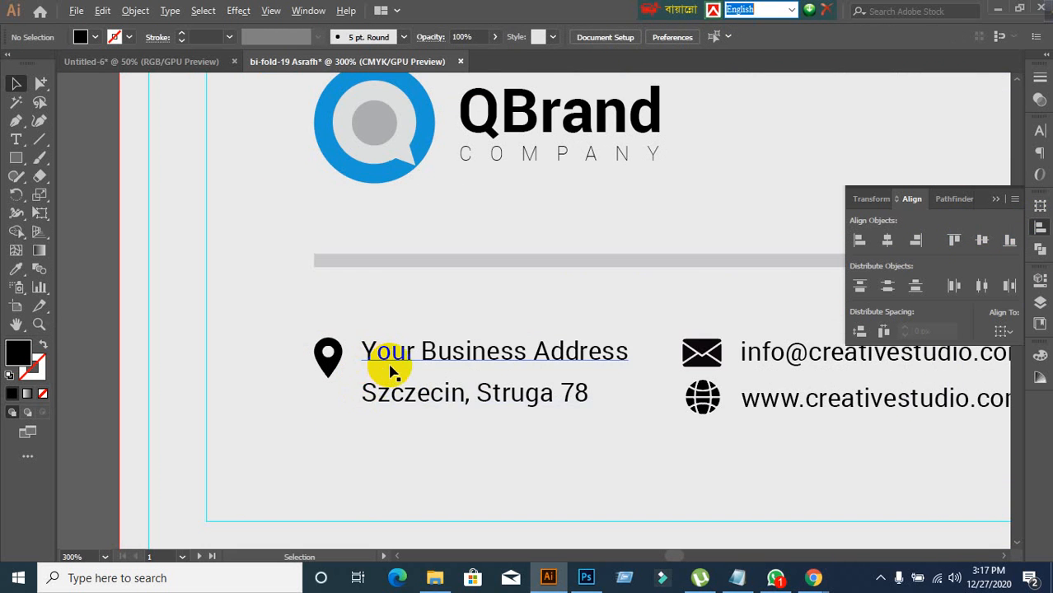
pyautogui.keyDown('alt'); pyautogui.scroll(-1, 411, 404); pyautogui.keyUp('alt')
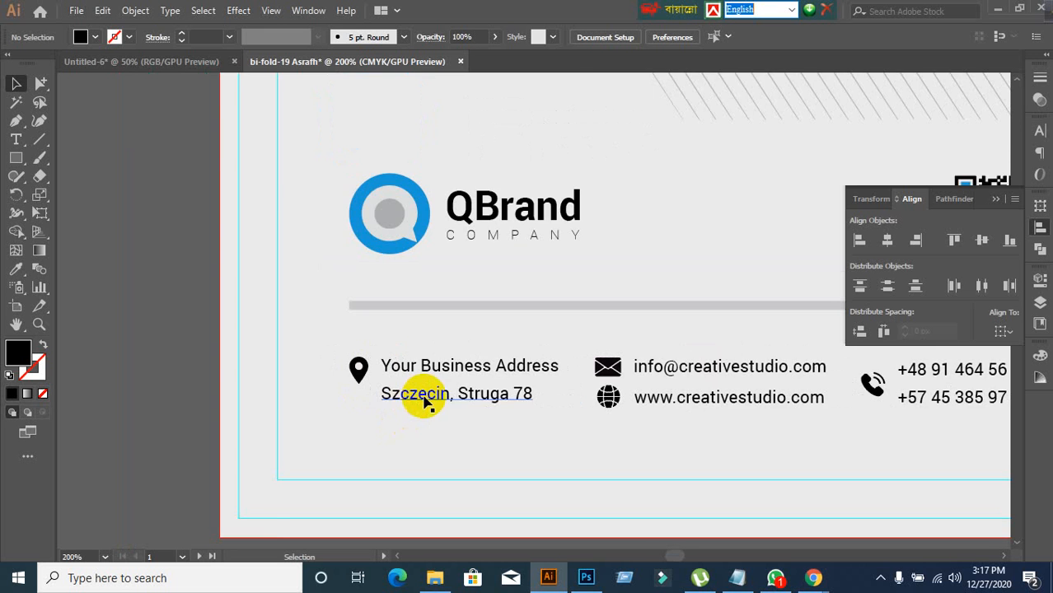
pyautogui.keyDown('alt'); pyautogui.scroll(-1, 423, 400); pyautogui.keyUp('alt')
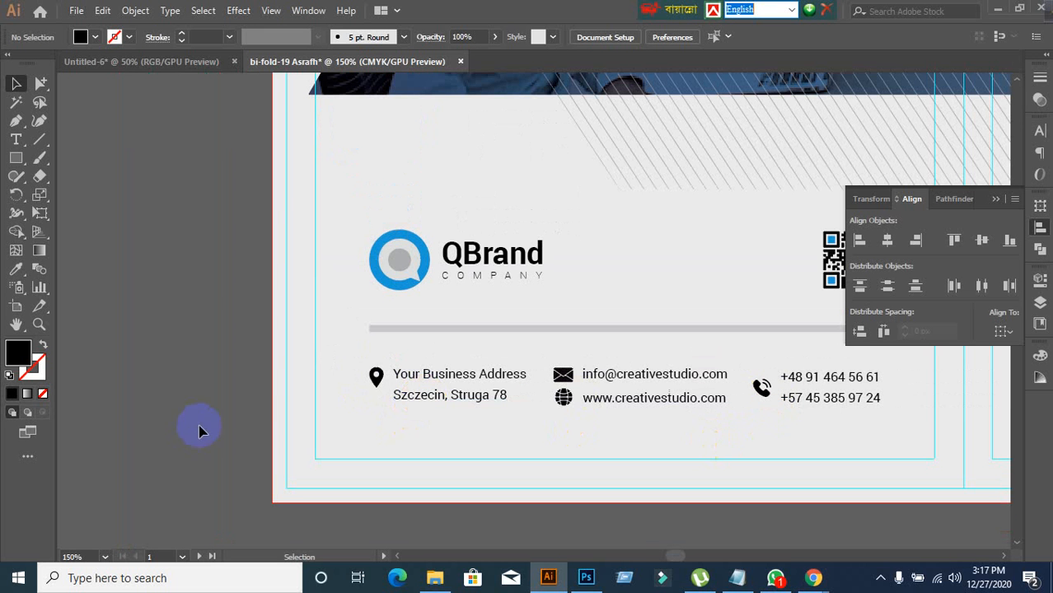
pyautogui.click(371, 377)
pyautogui.click(403, 458)
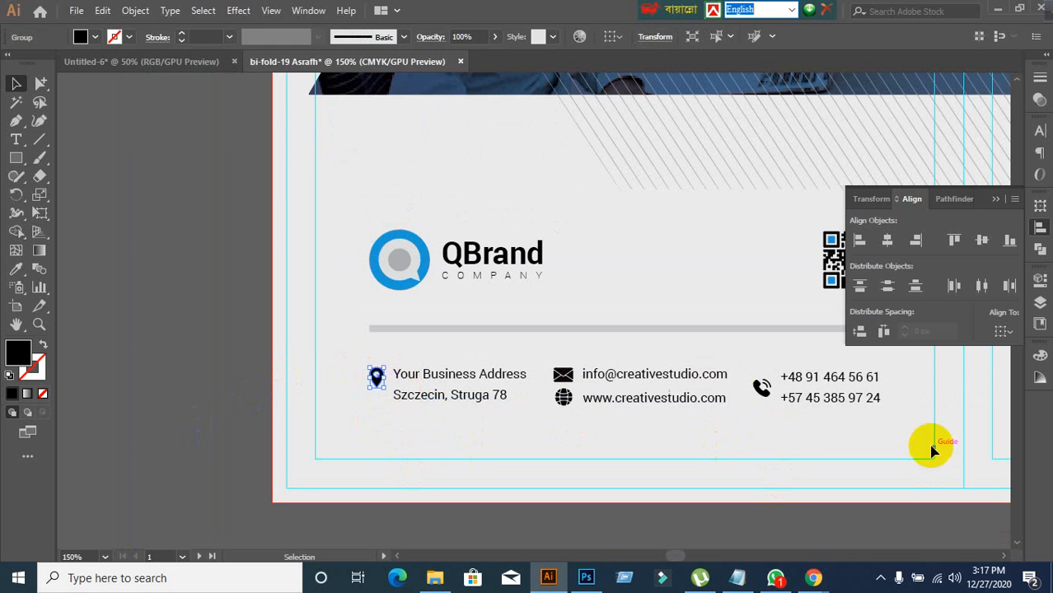
pyautogui.click(766, 397)
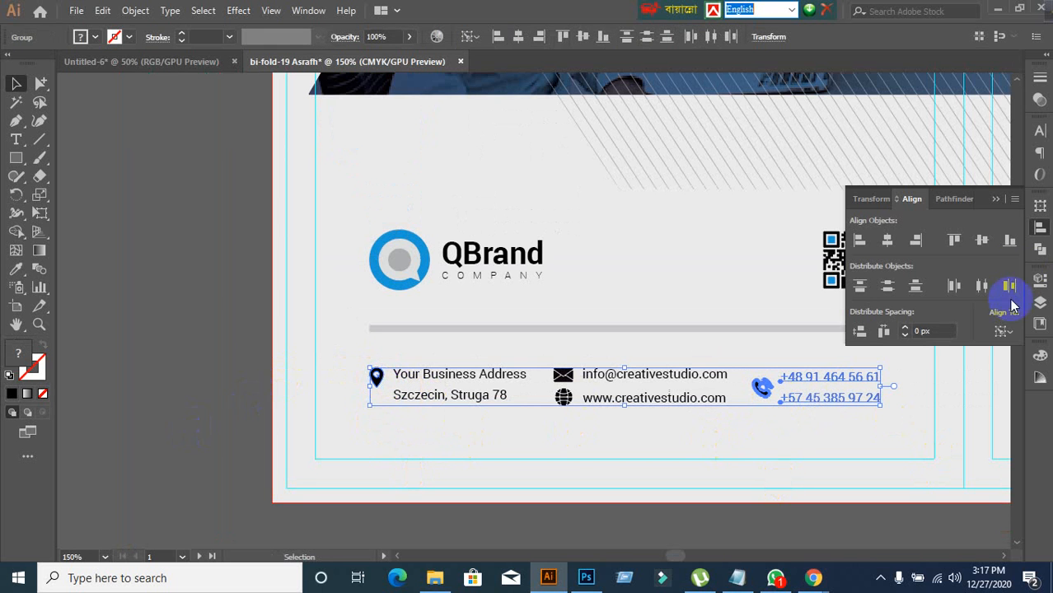
pyautogui.click(684, 430)
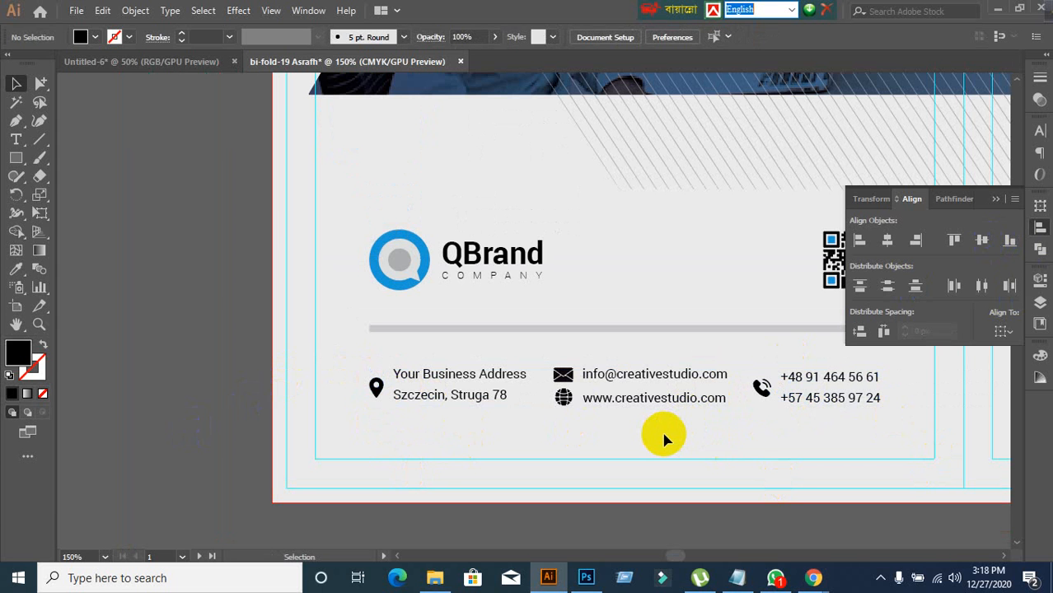
# Step: Ungroup the email and website block, and ungroup the email row from its envelope icon
pyautogui.moveTo(664, 434); pyautogui.dragTo(587, 429)
pyautogui.scroll(1, 510, 402)
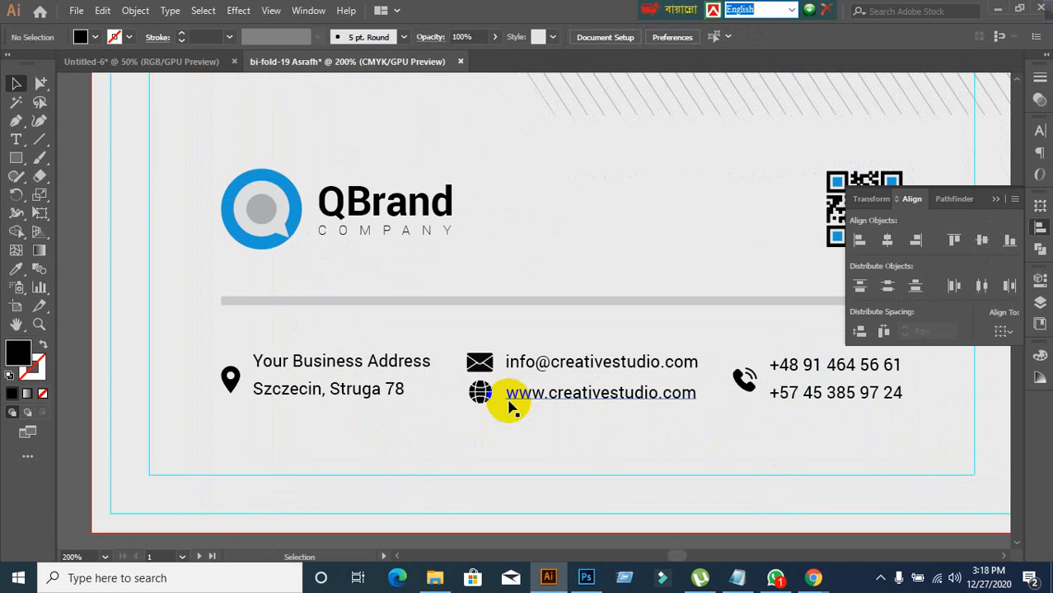
pyautogui.click(480, 367)
pyautogui.rightClick(479, 360)
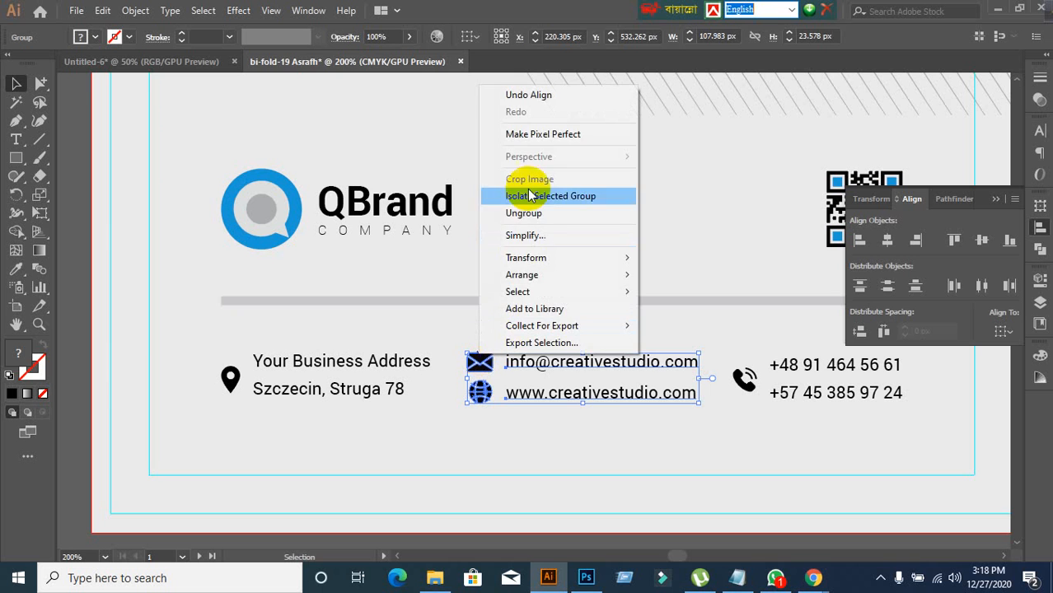
pyautogui.click(527, 215)
pyautogui.click(436, 329)
pyautogui.moveTo(467, 360); pyautogui.dragTo(470, 359)
pyautogui.rightClick(469, 359)
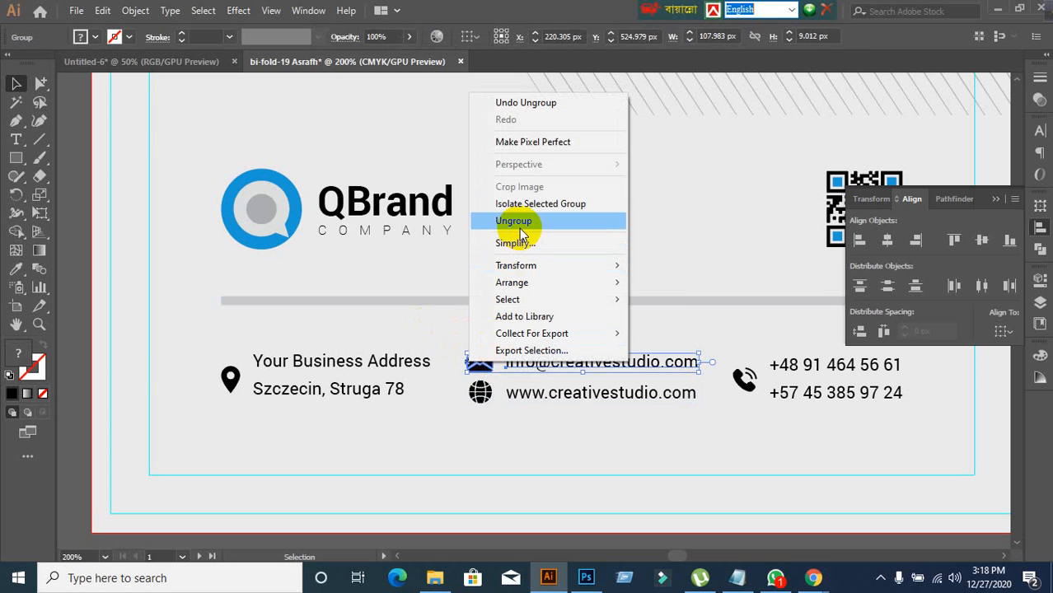
pyautogui.click(522, 222)
pyautogui.click(449, 334)
# Step: Inspect the envelope icon's fill colour in the Color Picker and leave it without making changes
pyautogui.moveTo(475, 387); pyautogui.dragTo(479, 396)
pyautogui.click(478, 360)
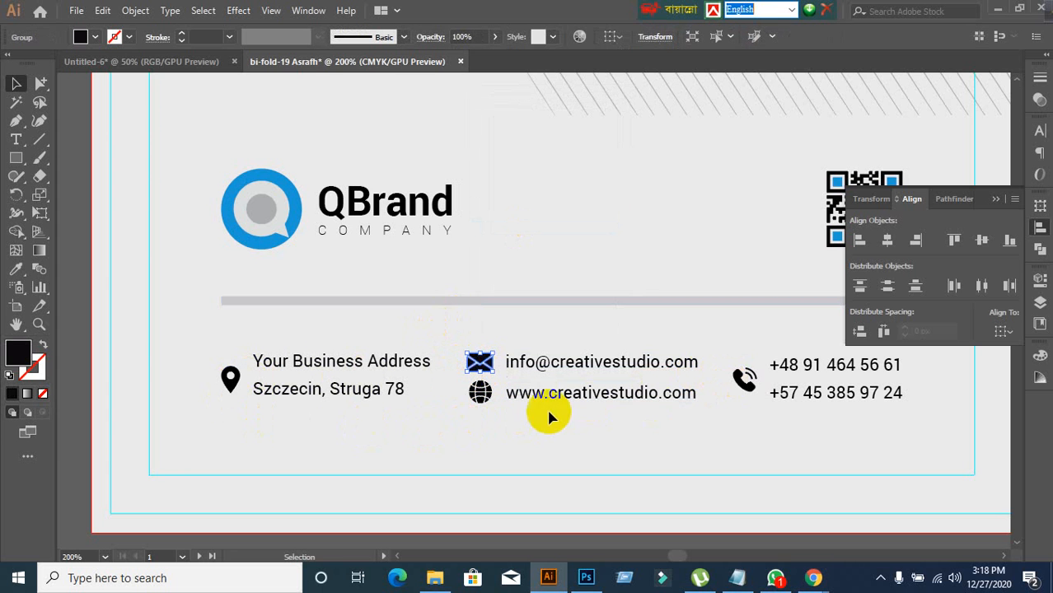
pyautogui.doubleClick(12, 359)
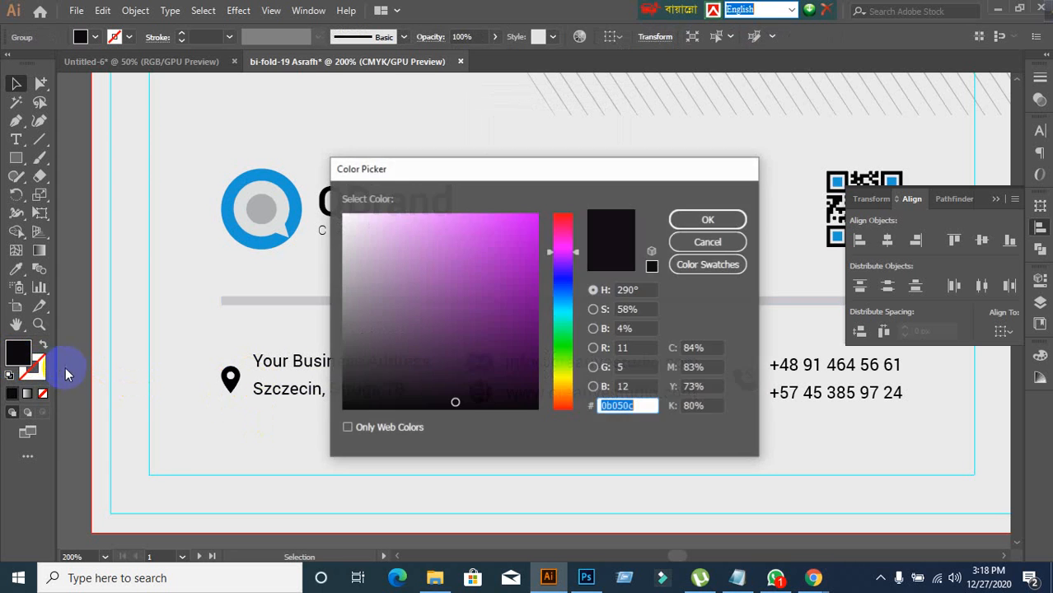
pyautogui.click(706, 244)
pyautogui.click(564, 459)
# Step: Ungroup the website row from its globe icon and clear the selection
pyautogui.rightClick(484, 399)
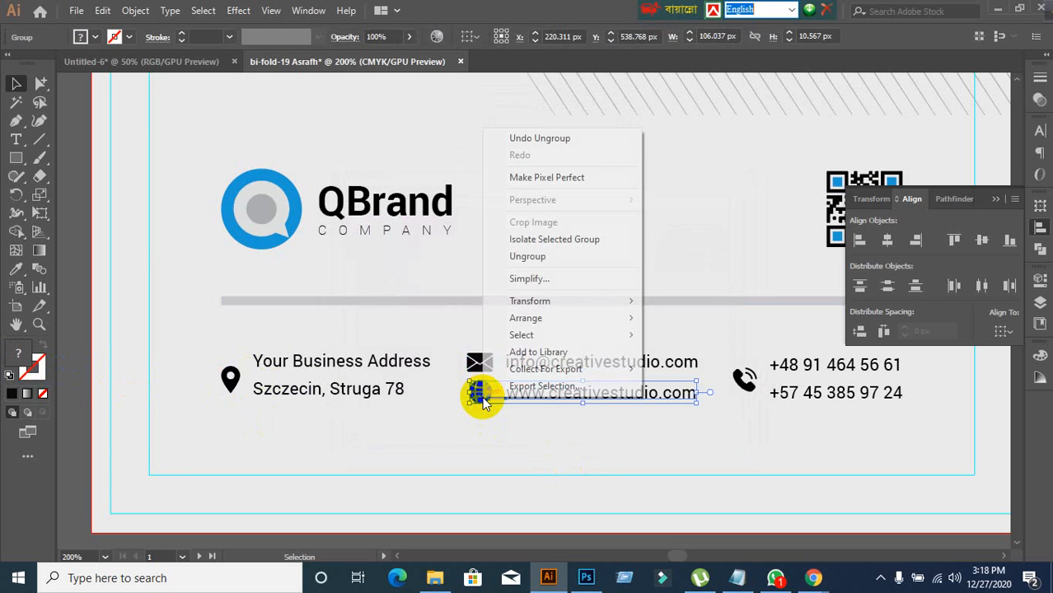
pyautogui.click(511, 254)
pyautogui.click(473, 445)
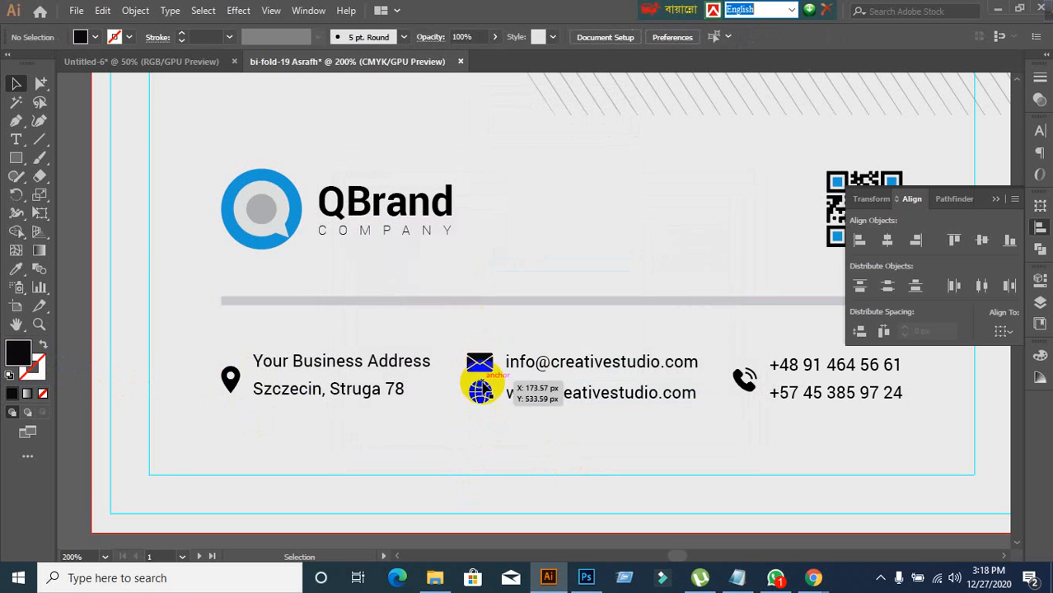
# Step: Inspect the globe icon's fill colour in the Color Picker without changing it, and clear the selection
pyautogui.click(482, 405)
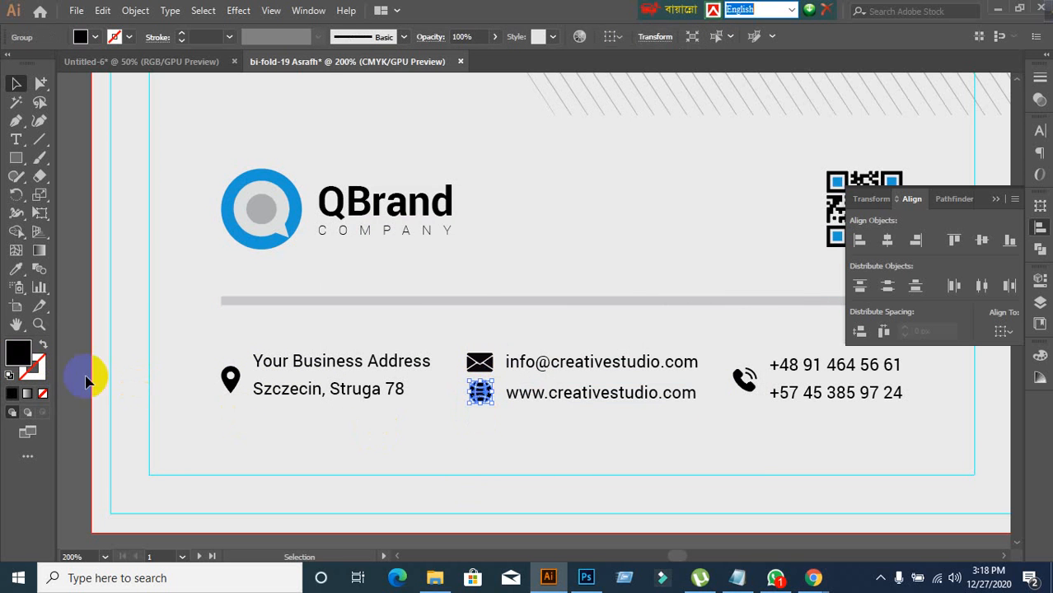
pyautogui.doubleClick(22, 366)
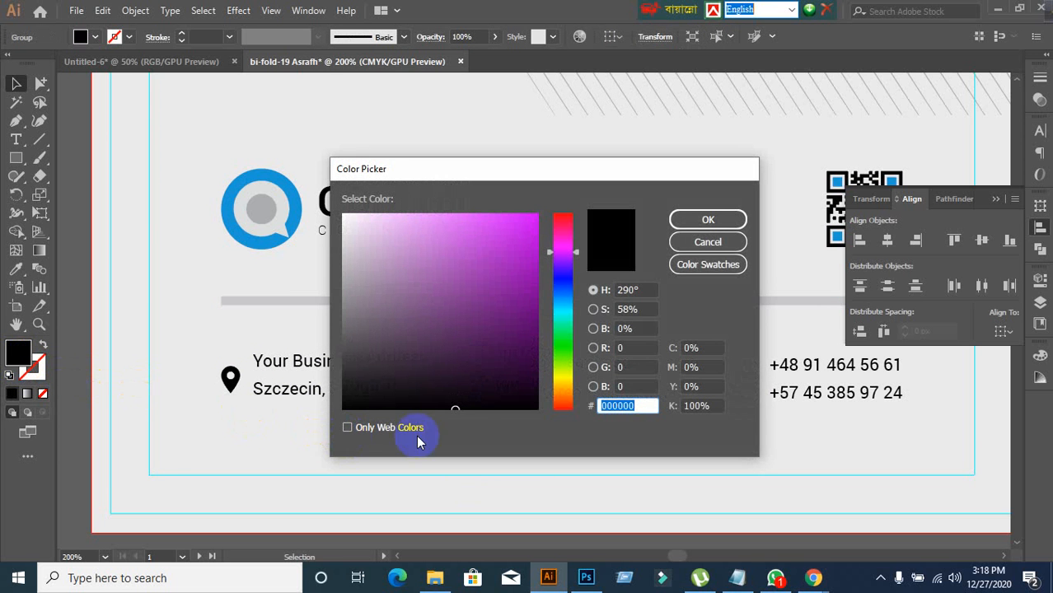
pyautogui.click(714, 242)
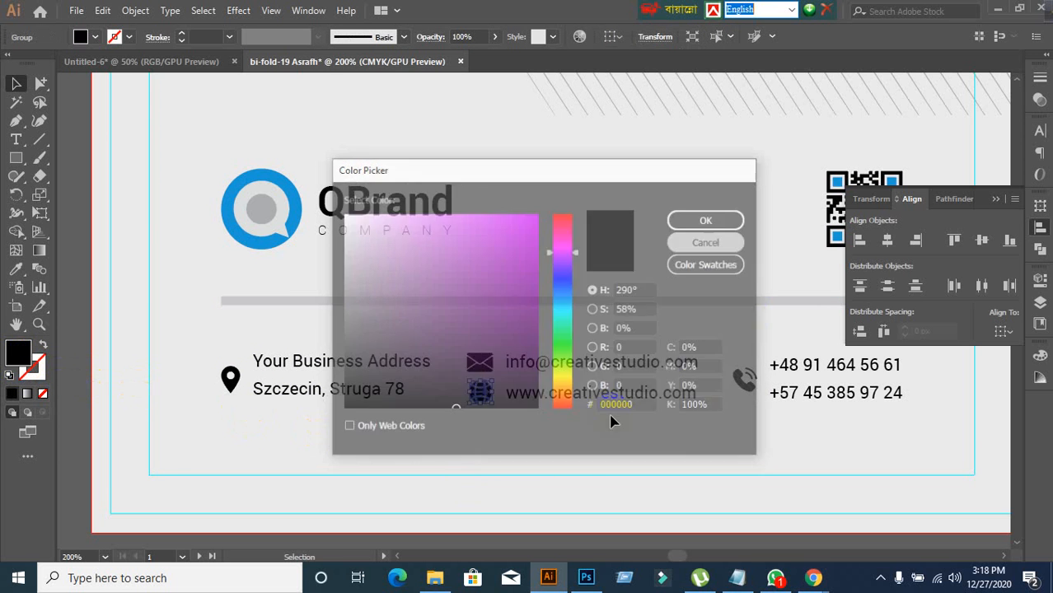
pyautogui.click(486, 416)
pyautogui.click(480, 393)
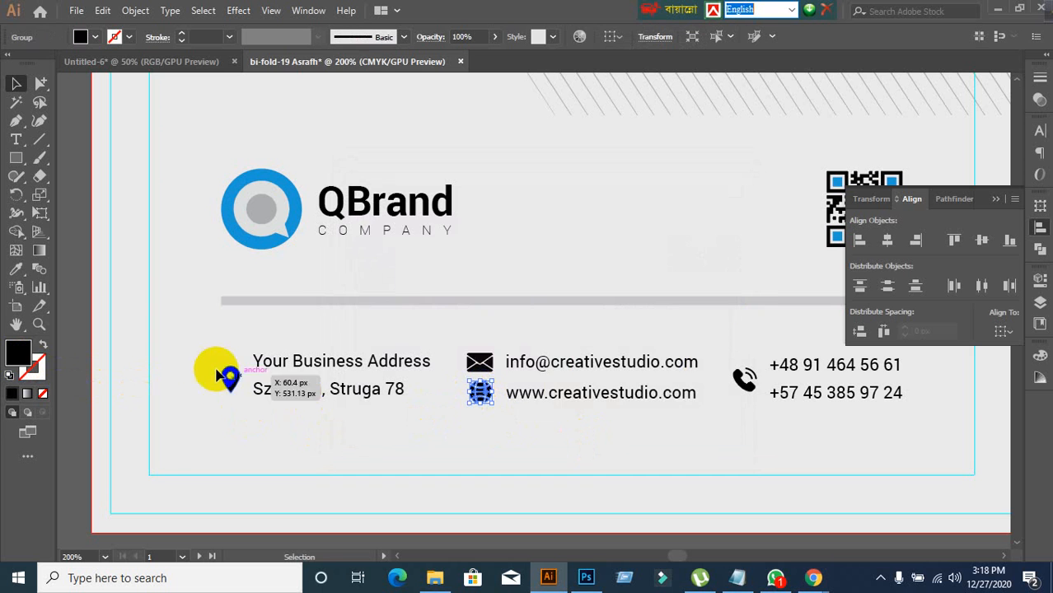
pyautogui.doubleClick(23, 355)
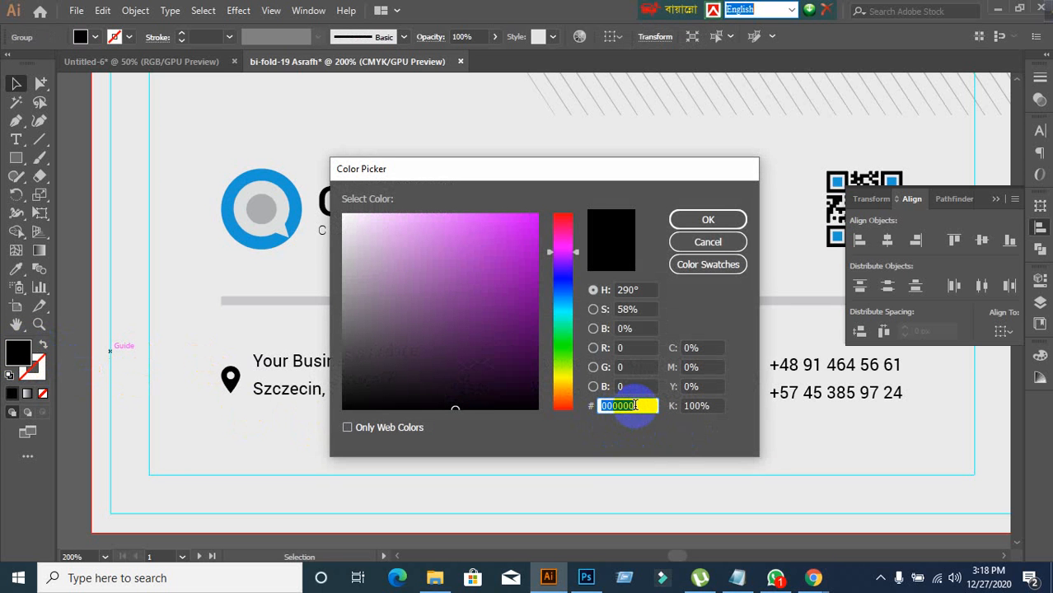
pyautogui.click(708, 219)
pyautogui.click(482, 468)
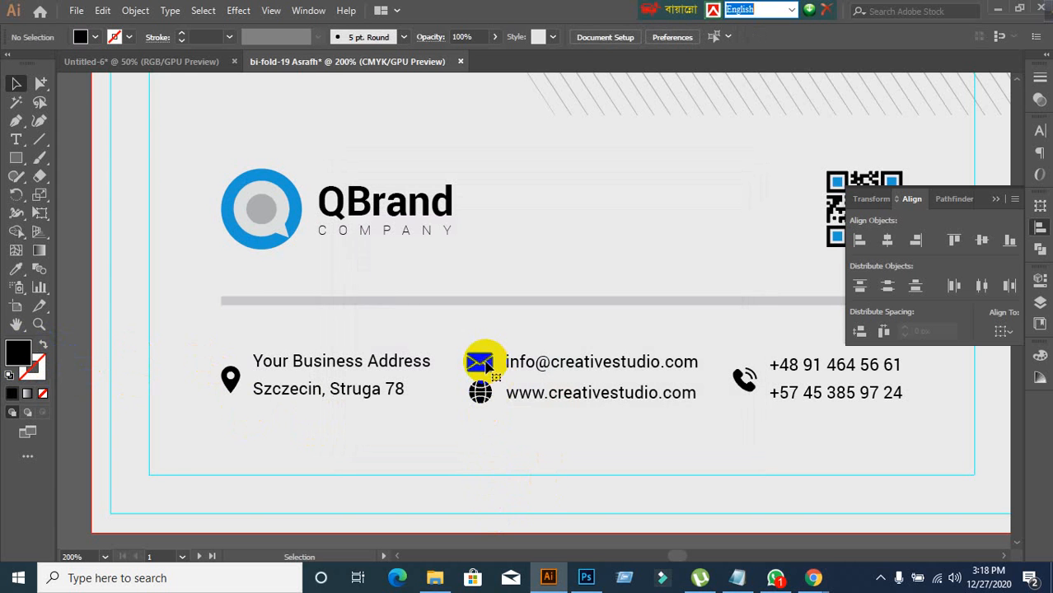
# Step: Inspect the fill colours of the envelope icon and the location pin icon in the Color Picker, leaving both unchanged
pyautogui.click(484, 365)
pyautogui.doubleClick(20, 354)
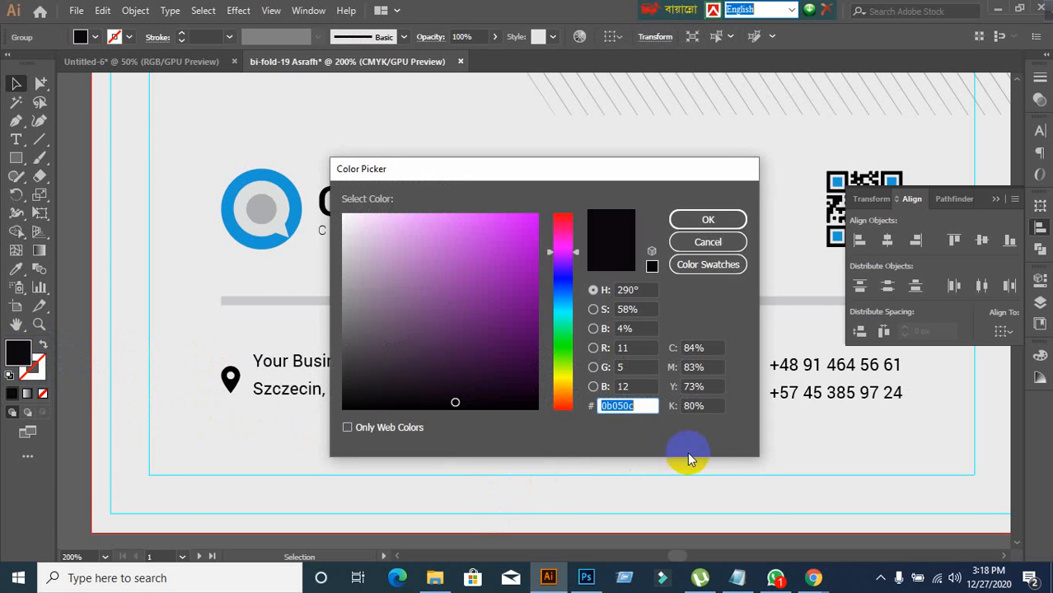
pyautogui.click(717, 241)
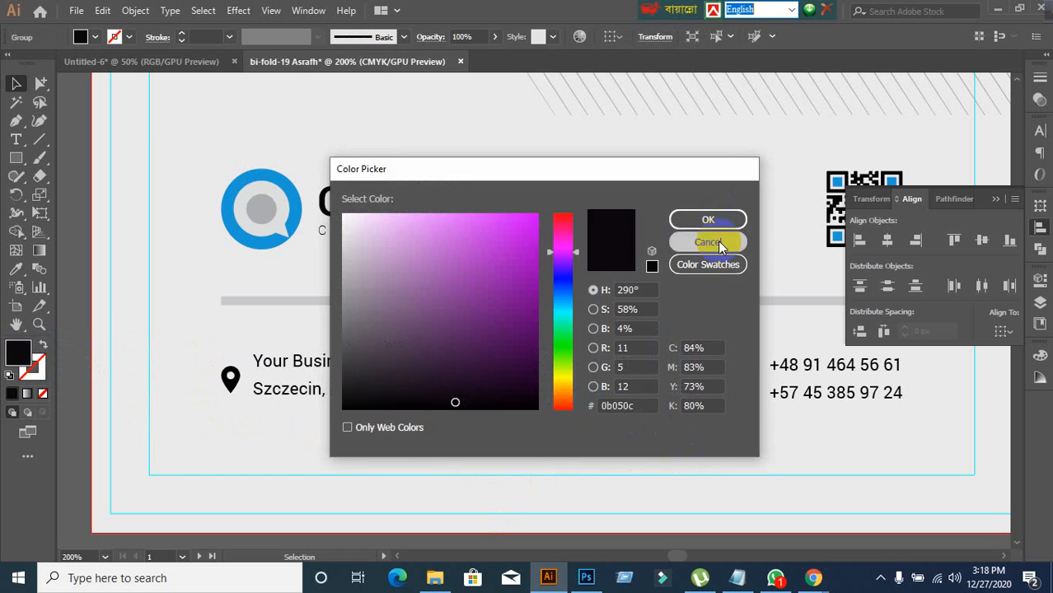
pyautogui.click(229, 370)
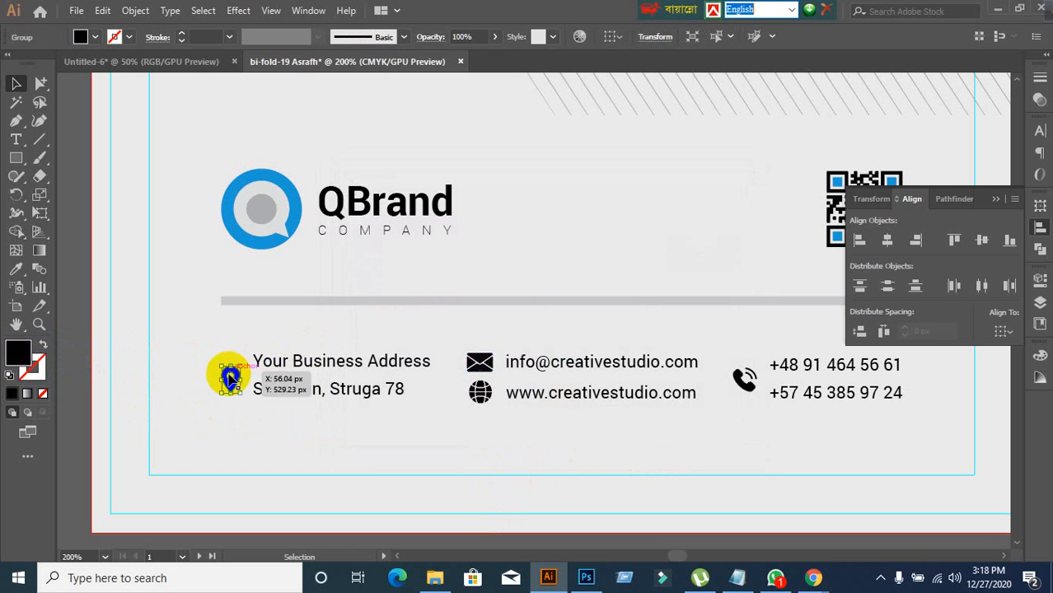
pyautogui.doubleClick(11, 359)
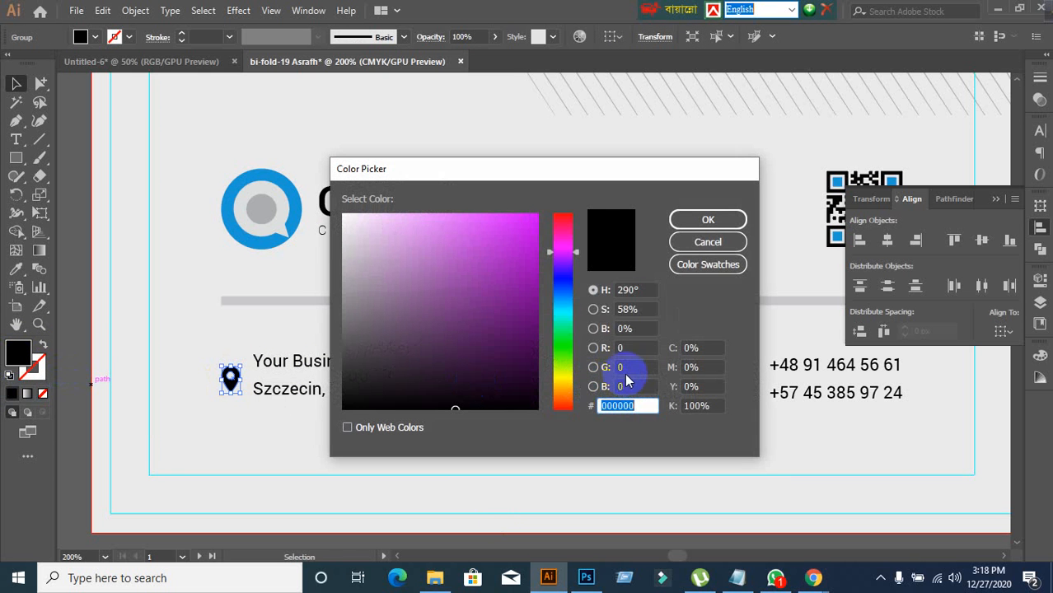
pyautogui.click(684, 242)
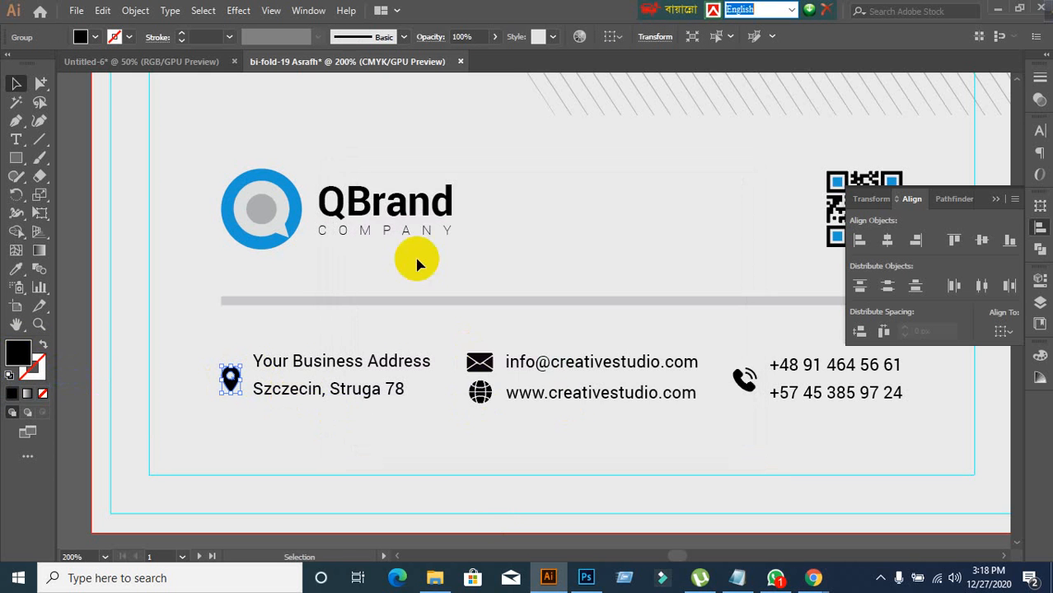
pyautogui.scroll(-2, 422, 227)
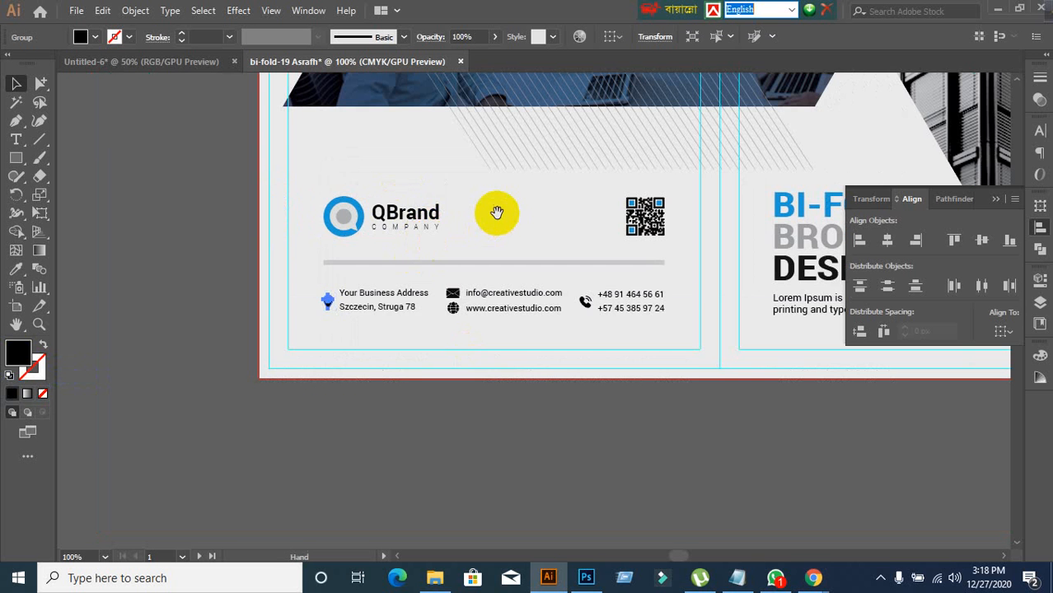
pyautogui.moveTo(497, 212); pyautogui.dragTo(543, 567)
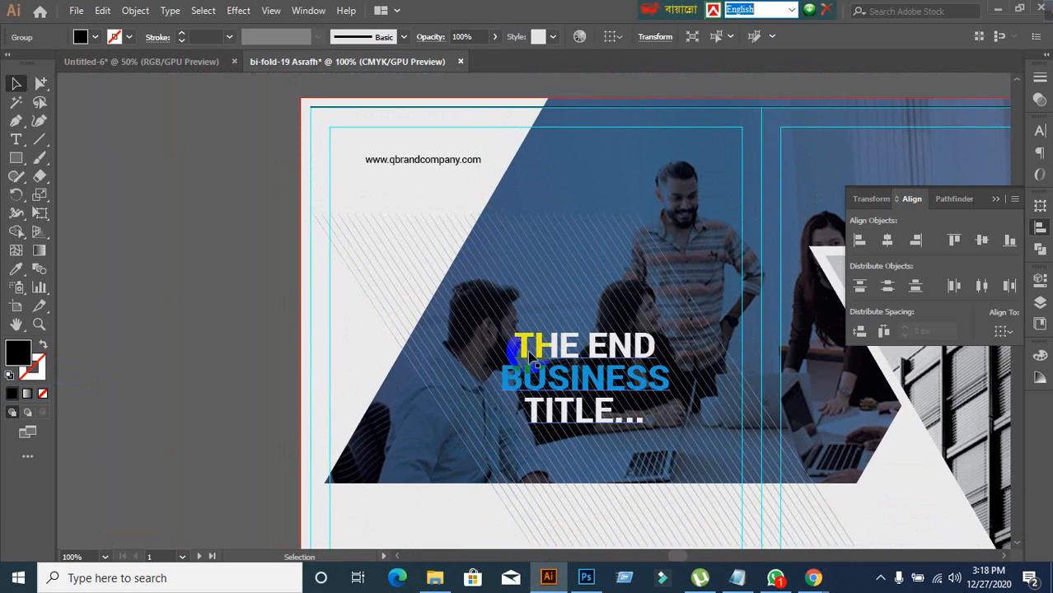
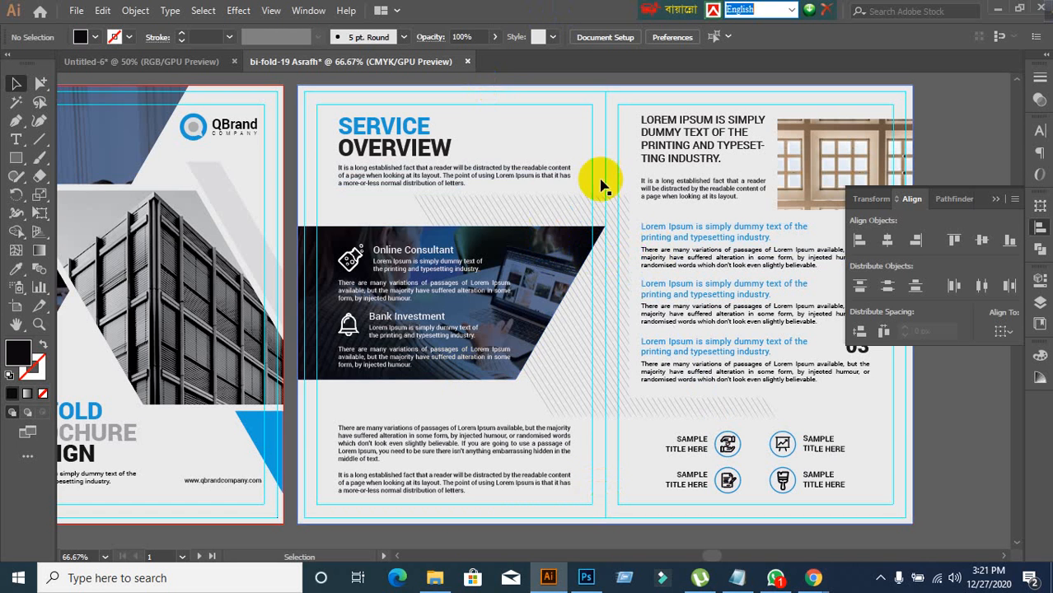
# Step: Ungroup the content of the inside spread, collapse the Align options and clear the selection
pyautogui.click(658, 148)
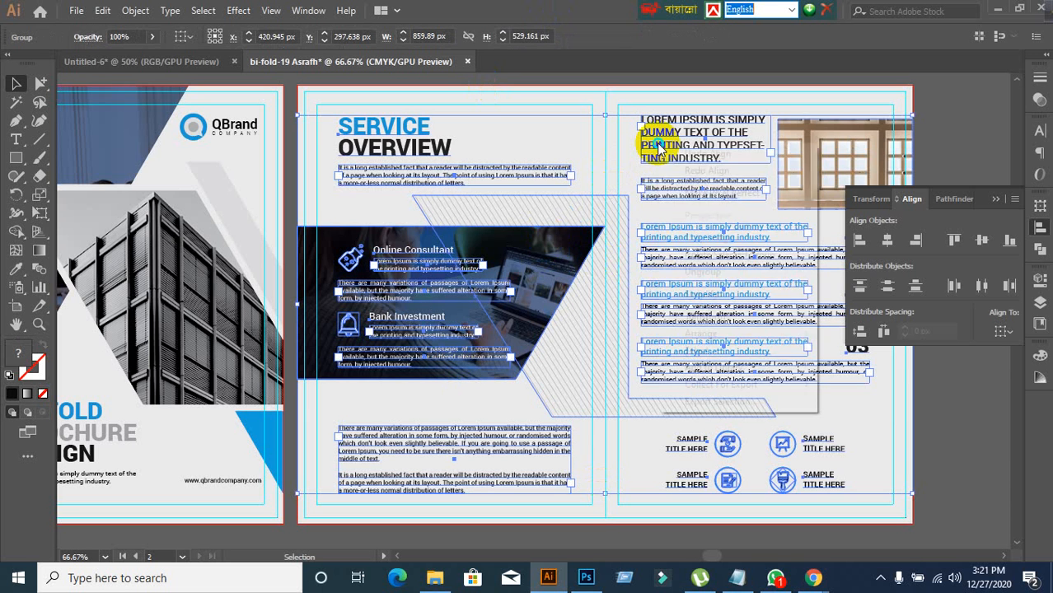
pyautogui.rightClick(677, 147)
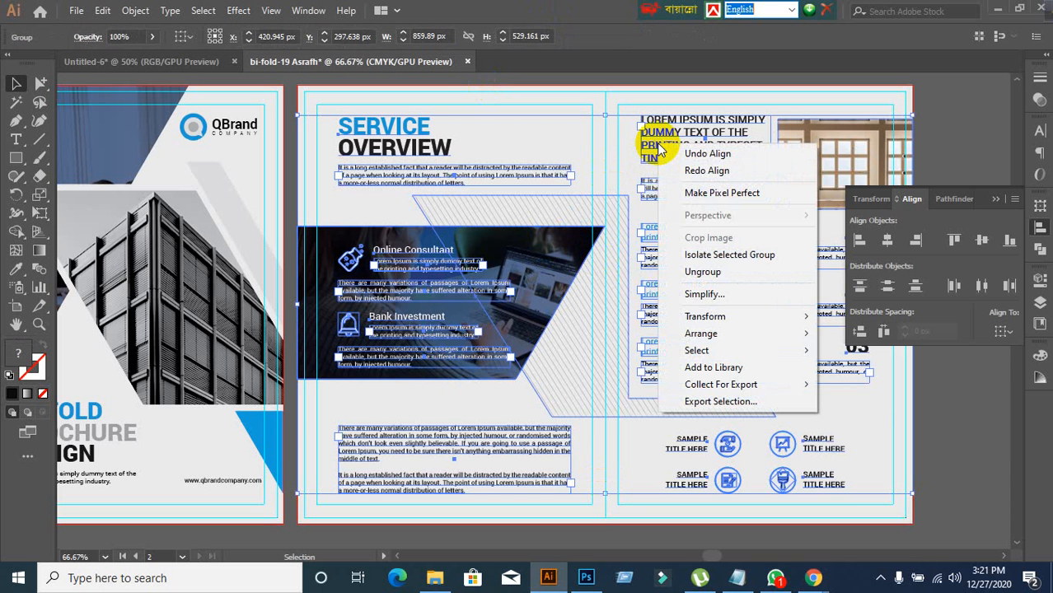
pyautogui.click(710, 272)
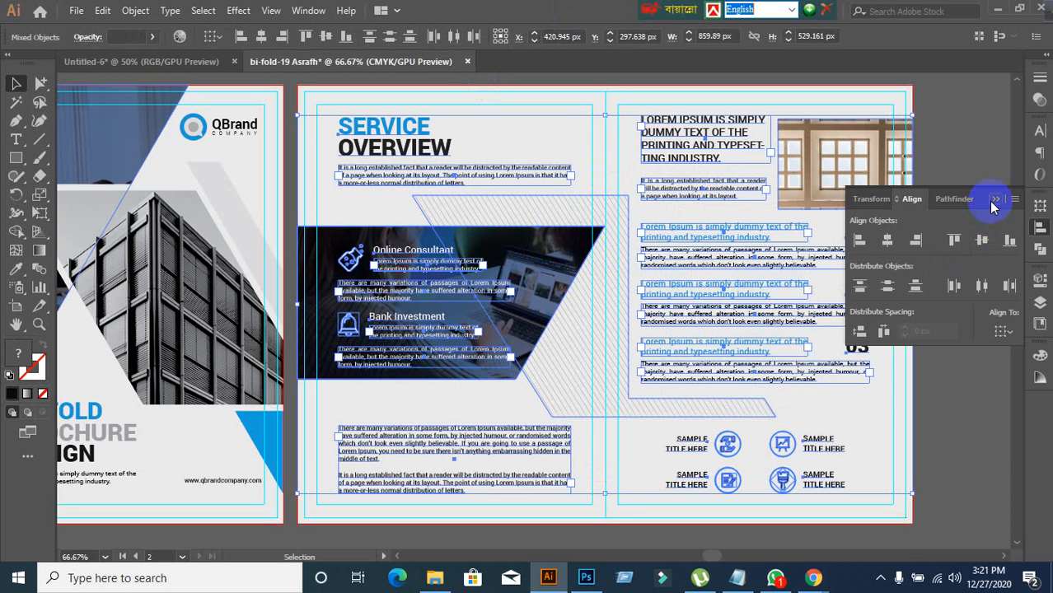
pyautogui.click(994, 200)
pyautogui.click(925, 199)
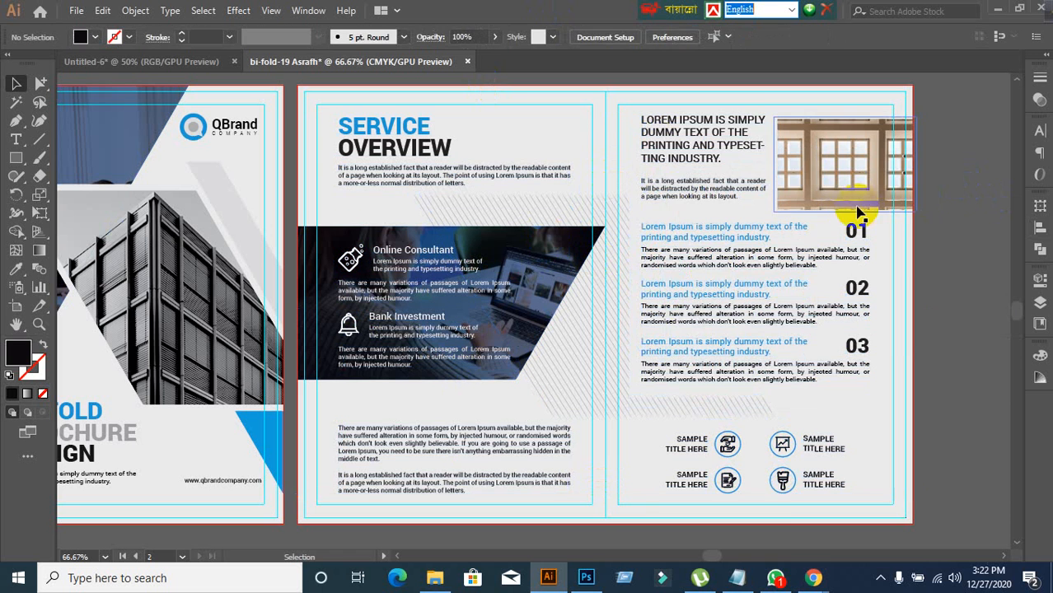
# Step: Ungroup the text and icon group that spans both inside pages, and clear the selection
pyautogui.click(728, 157)
pyautogui.rightClick(728, 157)
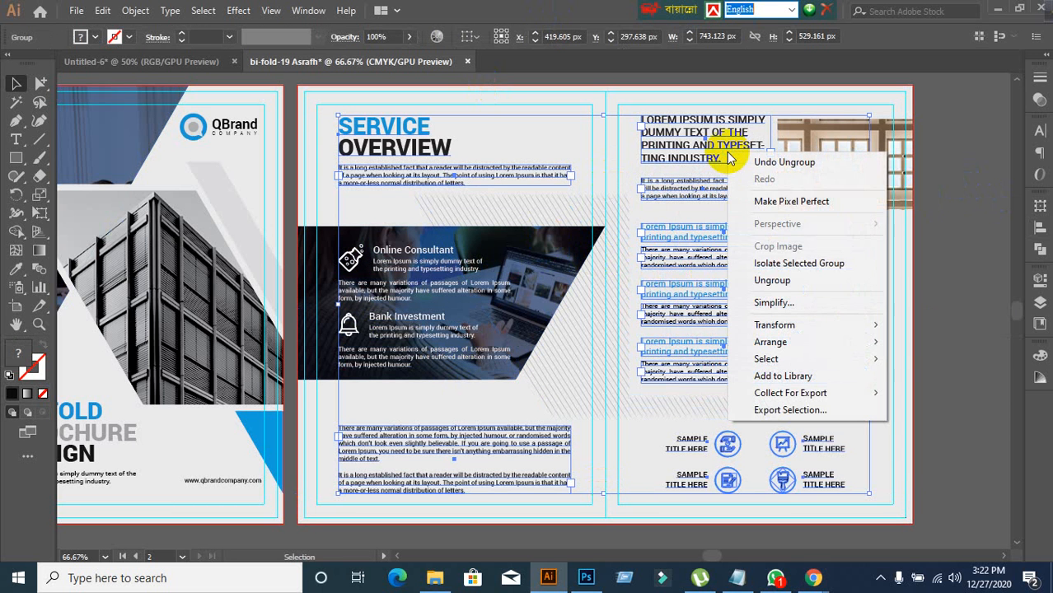
pyautogui.click(792, 280)
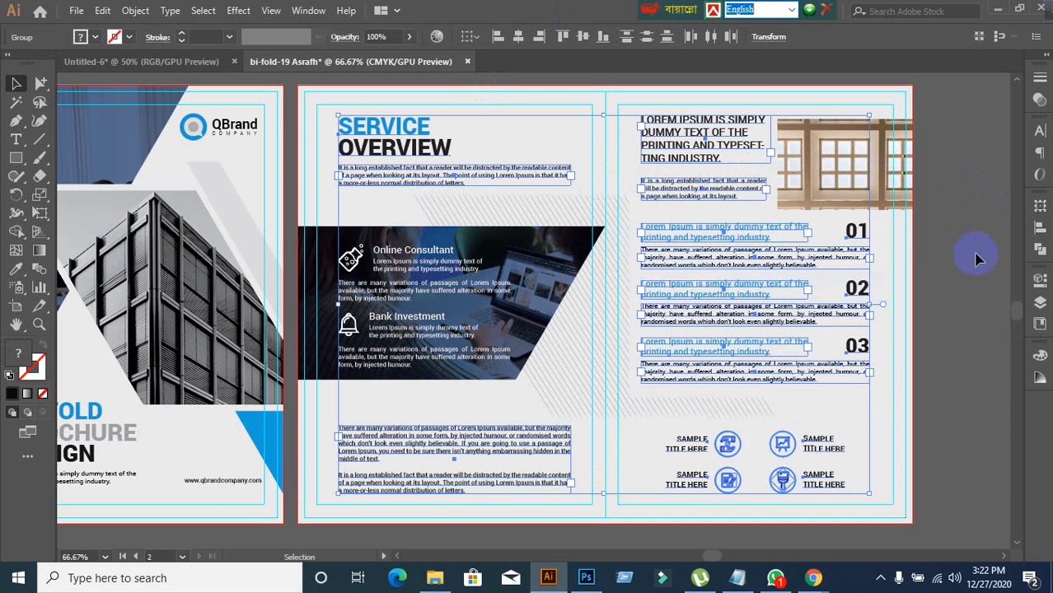
pyautogui.click(977, 259)
# Step: Ungroup the right inside page's text from its Sample Title icon block, and check the remaining text group
pyautogui.click(680, 164)
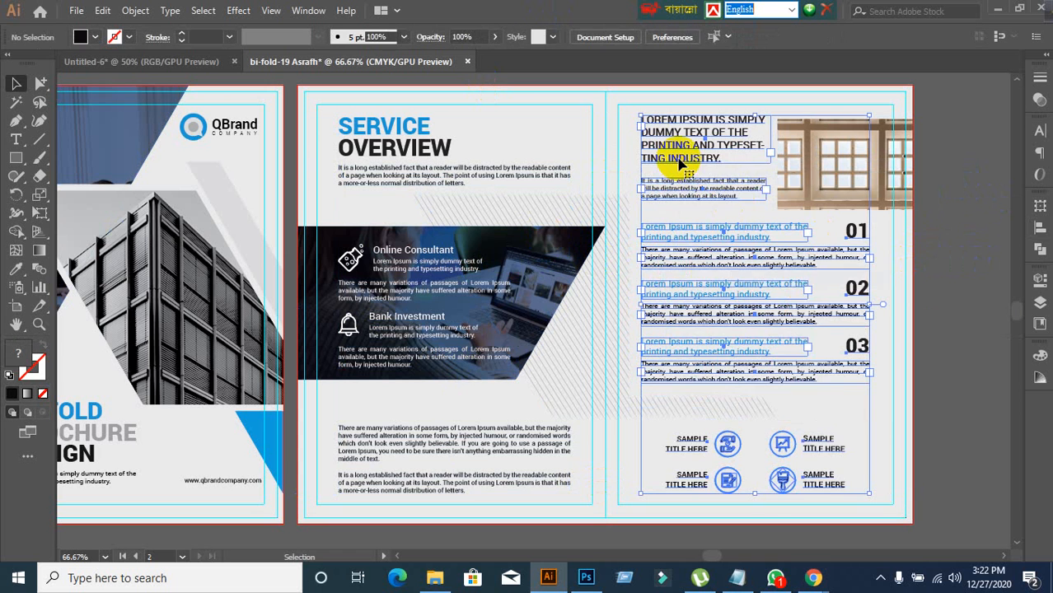
pyautogui.rightClick(680, 164)
pyautogui.click(736, 287)
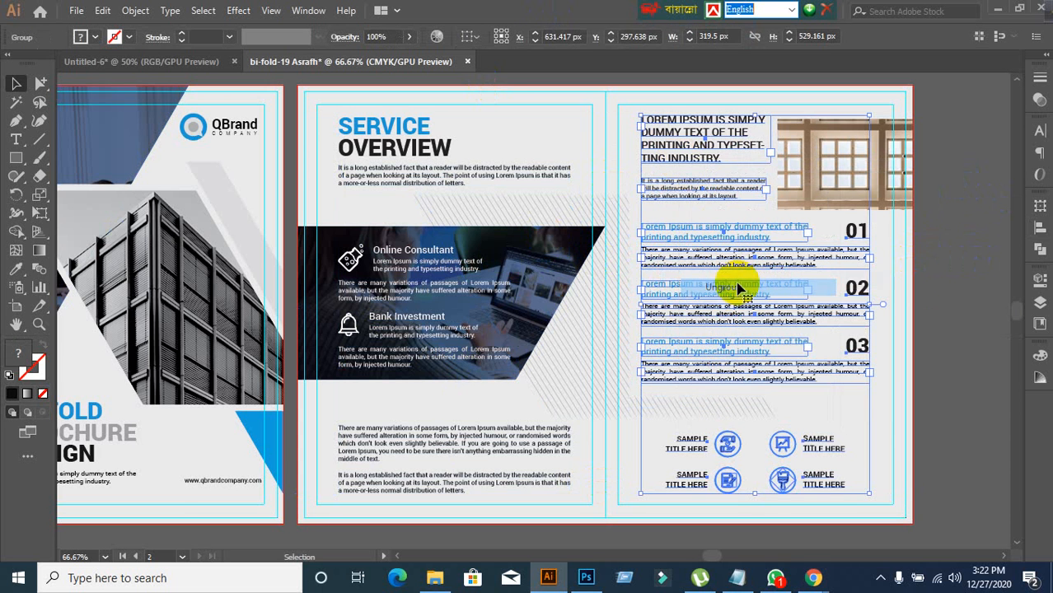
pyautogui.click(949, 245)
pyautogui.click(680, 165)
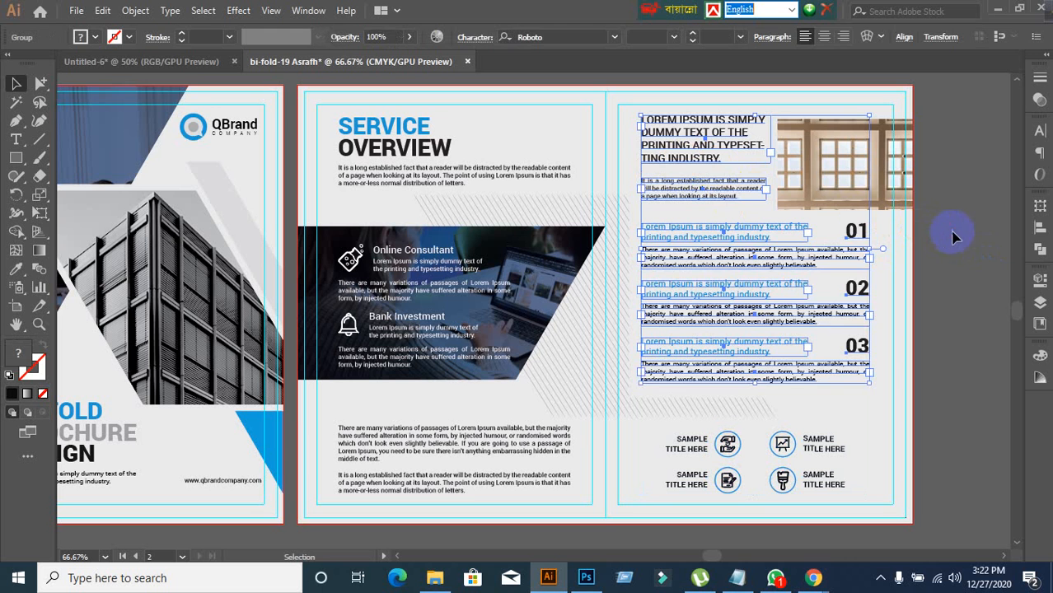
pyautogui.click(948, 228)
# Step: Select only the uppercase heading on the right inside page with the Group Selection tool to check it, and deselect it
pyautogui.click(40, 85)
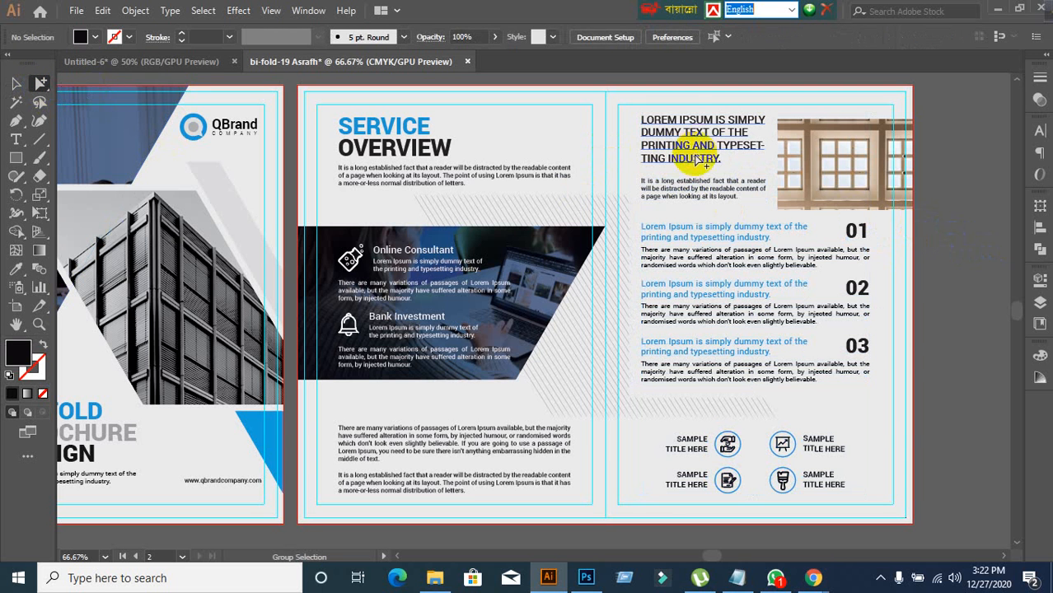
pyautogui.click(688, 123)
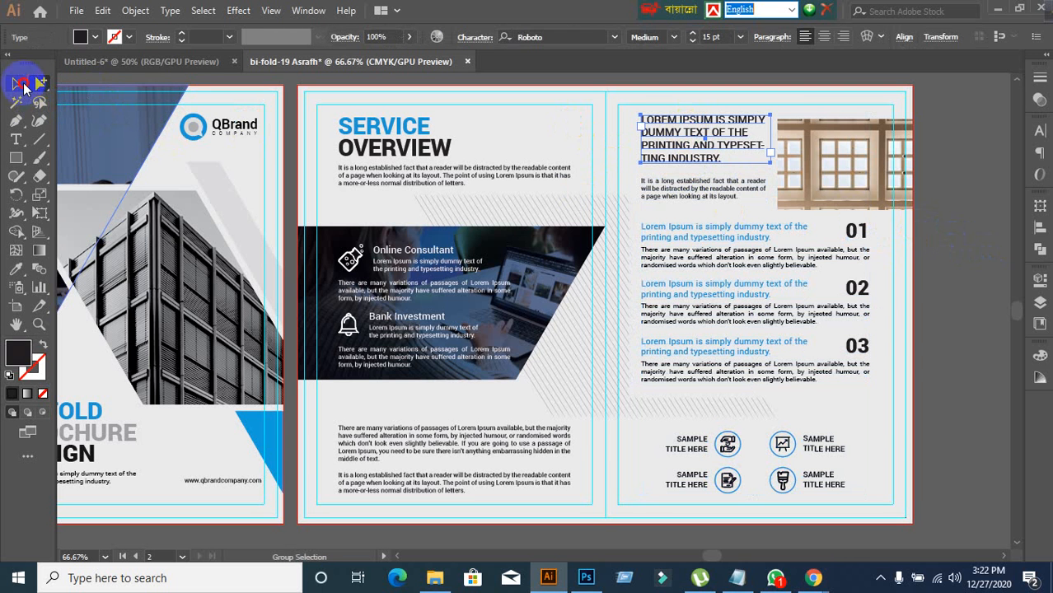
pyautogui.click(16, 84)
pyautogui.scroll(-3, 970, 297)
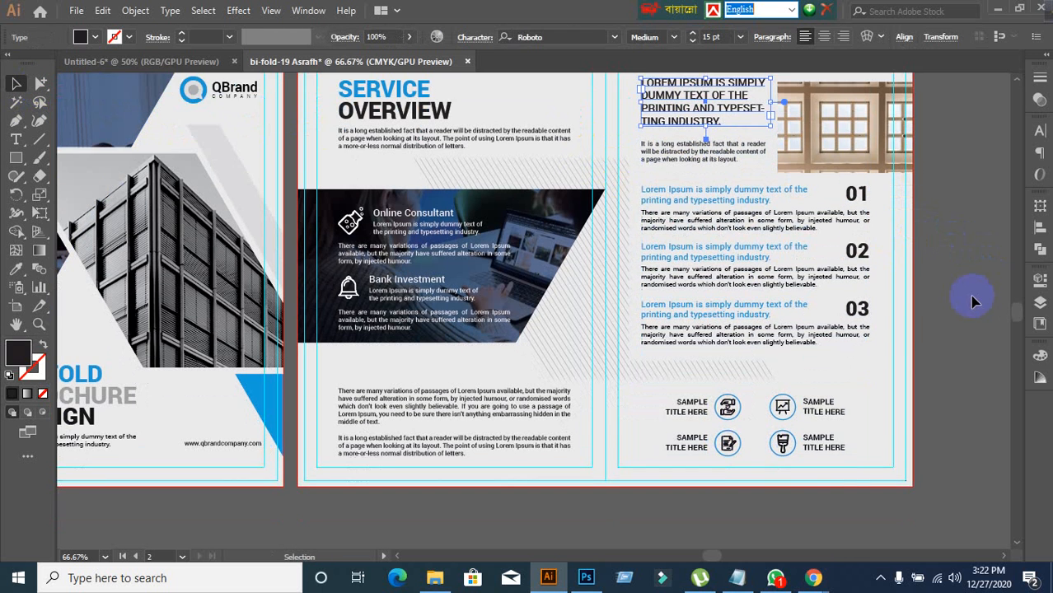
pyautogui.click(949, 395)
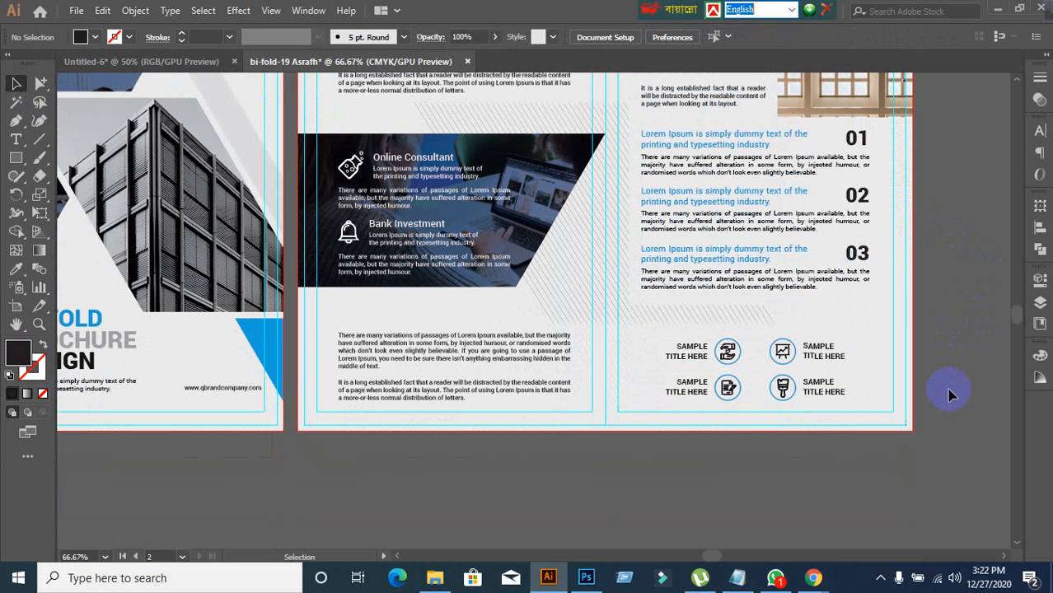
# Step: Check the Service Overview page's text grouping, and select only its lower body text with the Group Selection tool
pyautogui.scroll(2, 577, 403)
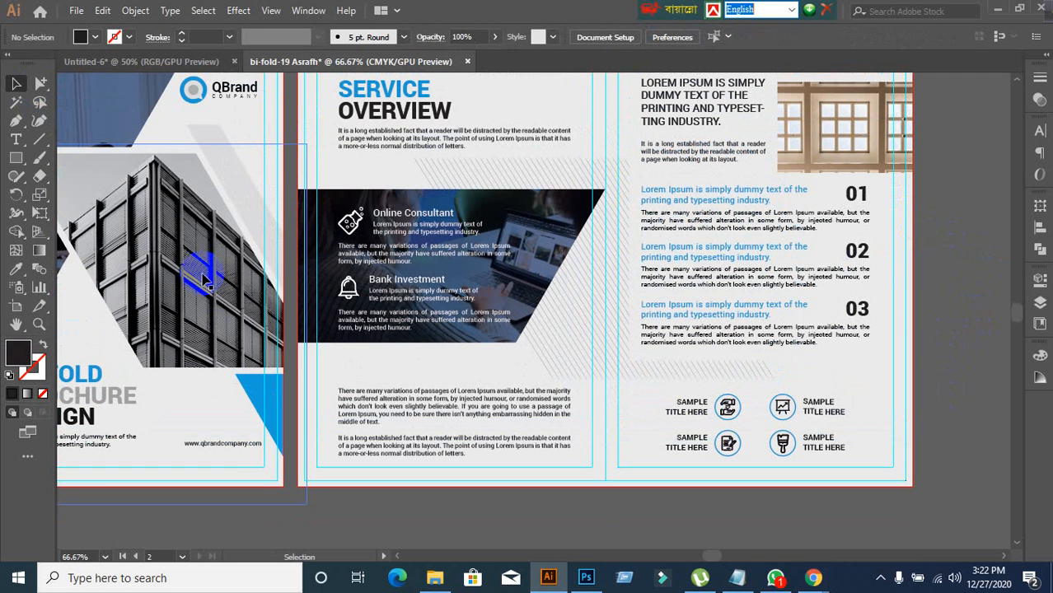
pyautogui.click(372, 424)
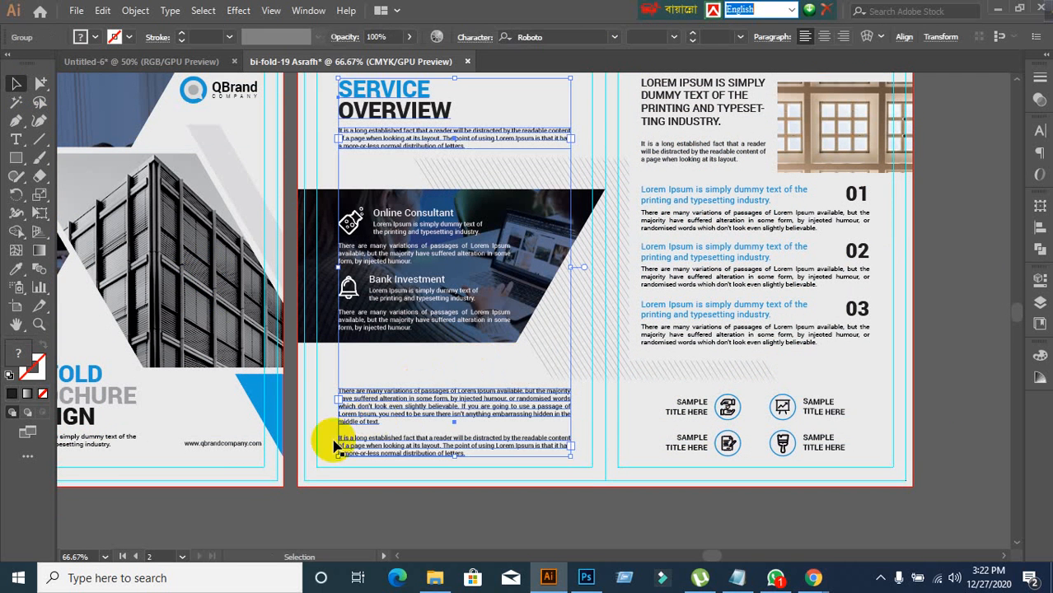
pyautogui.click(296, 511)
pyautogui.click(40, 83)
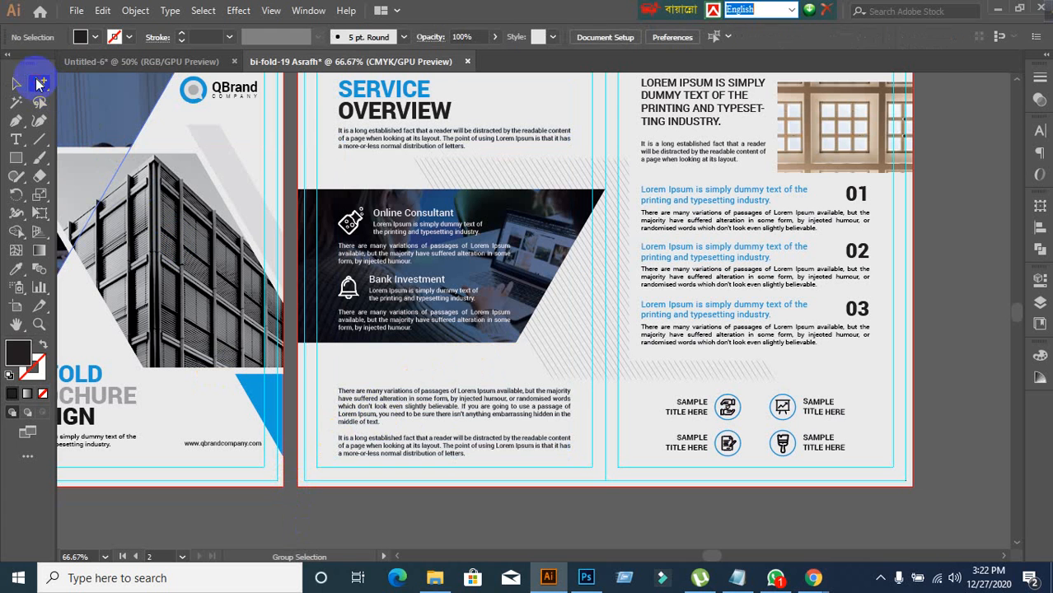
pyautogui.click(368, 396)
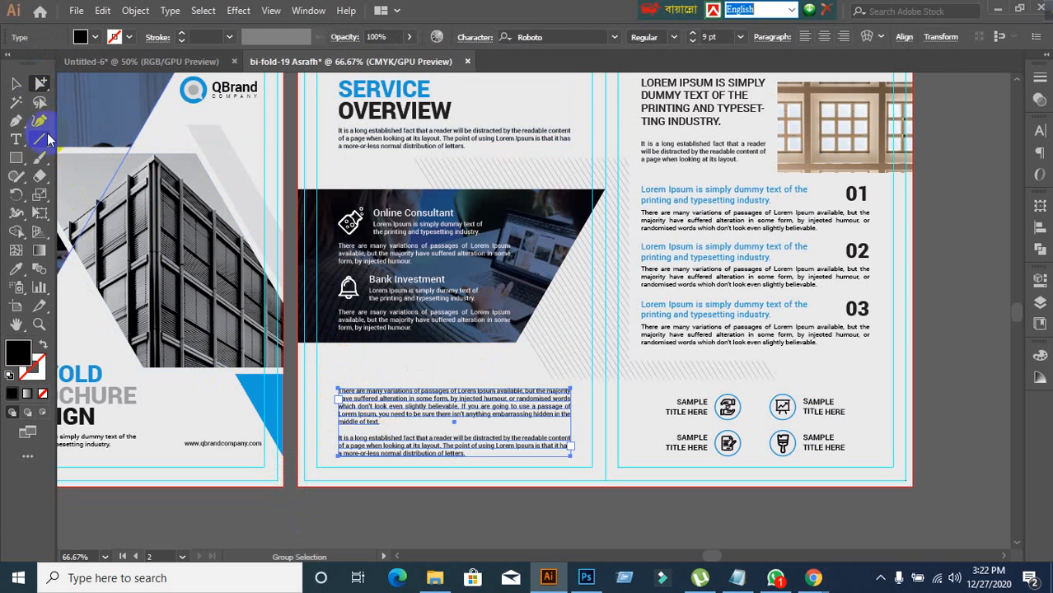
pyautogui.click(14, 85)
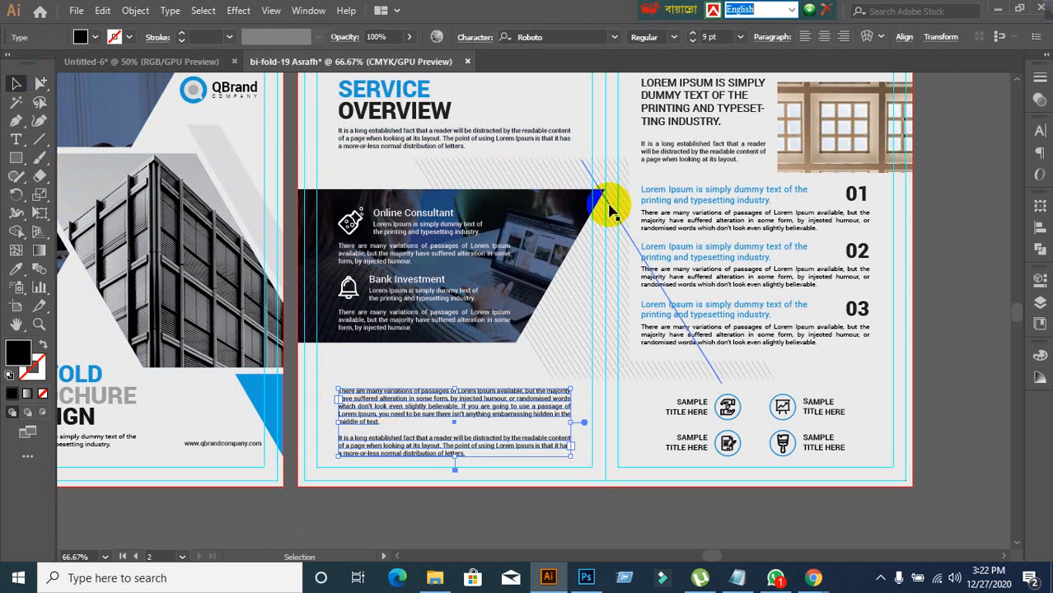
# Step: Show the paragraph settings of the selected body text, and select the Sample Title icon block on the right inside page
pyautogui.click(1040, 130)
pyautogui.click(912, 125)
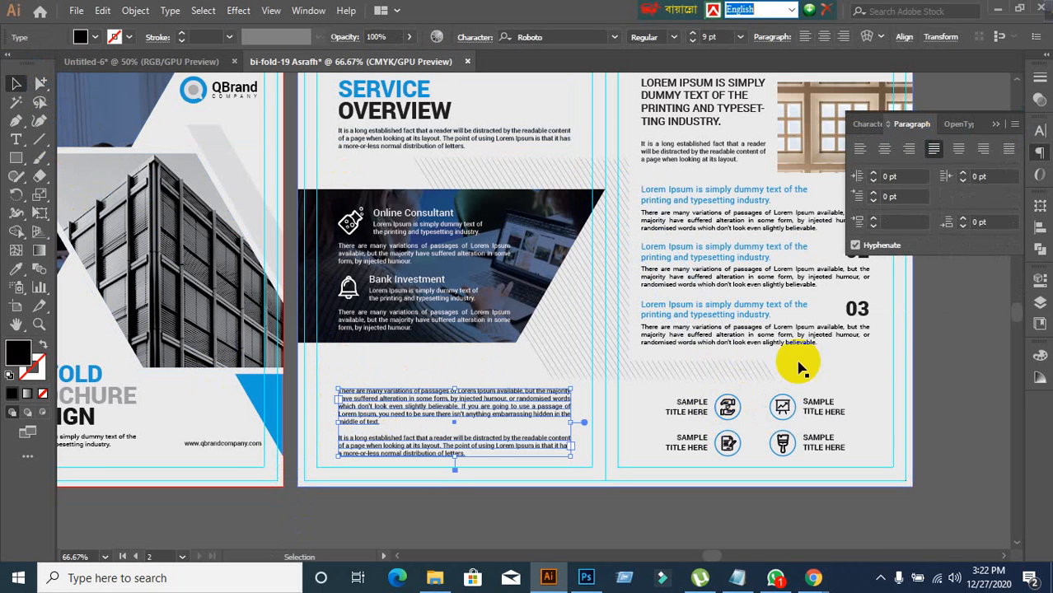
pyautogui.scroll(2, 939, 341)
pyautogui.scroll(-1, 928, 341)
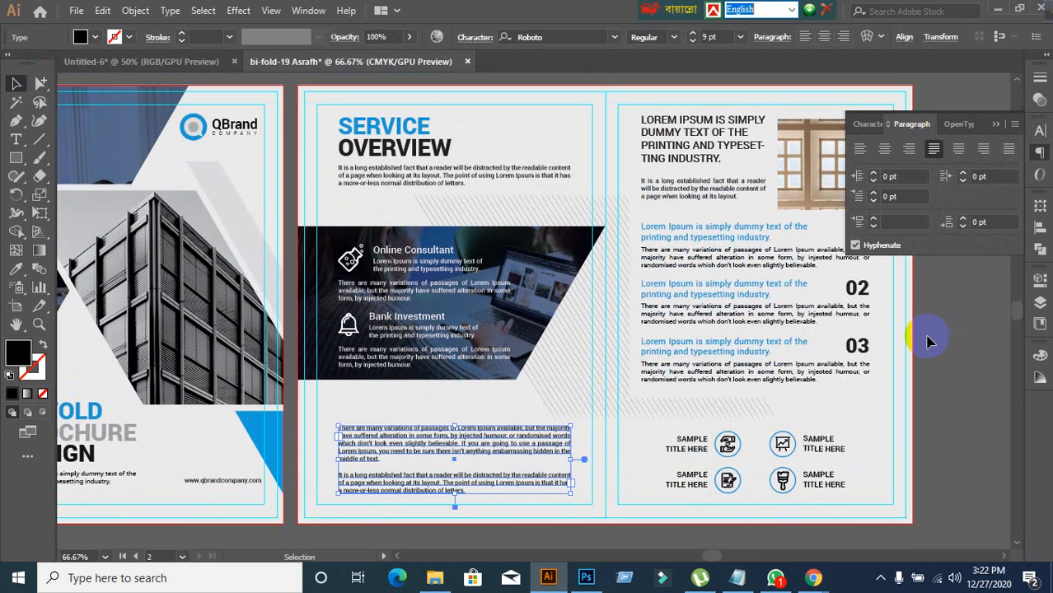
pyautogui.click(817, 442)
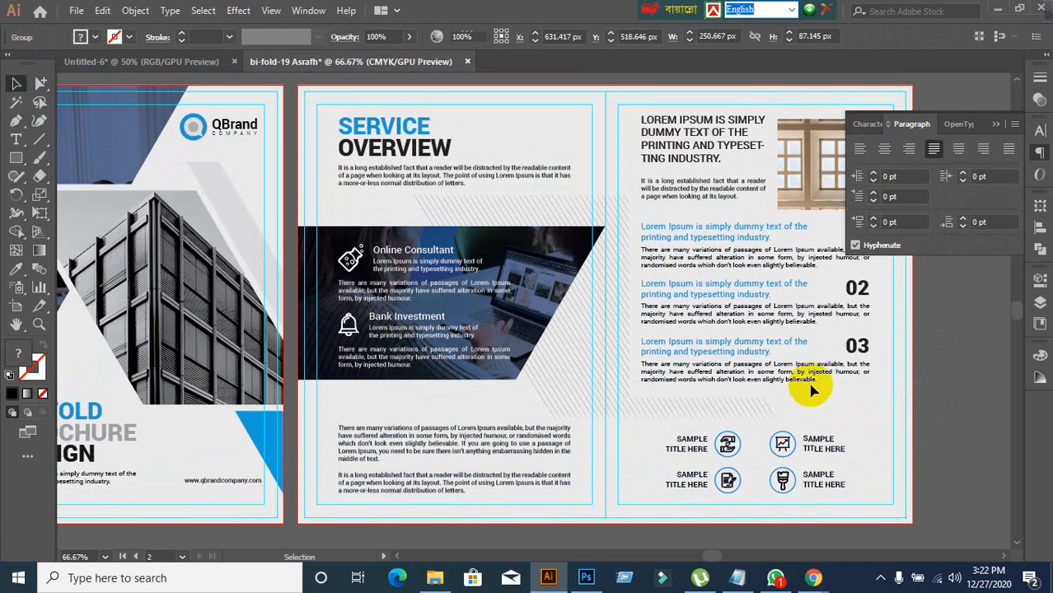
# Step: Check the paragraph alignment of individual Sample Title Here labels beside the icons with the Group Selection tool
pyautogui.click(40, 84)
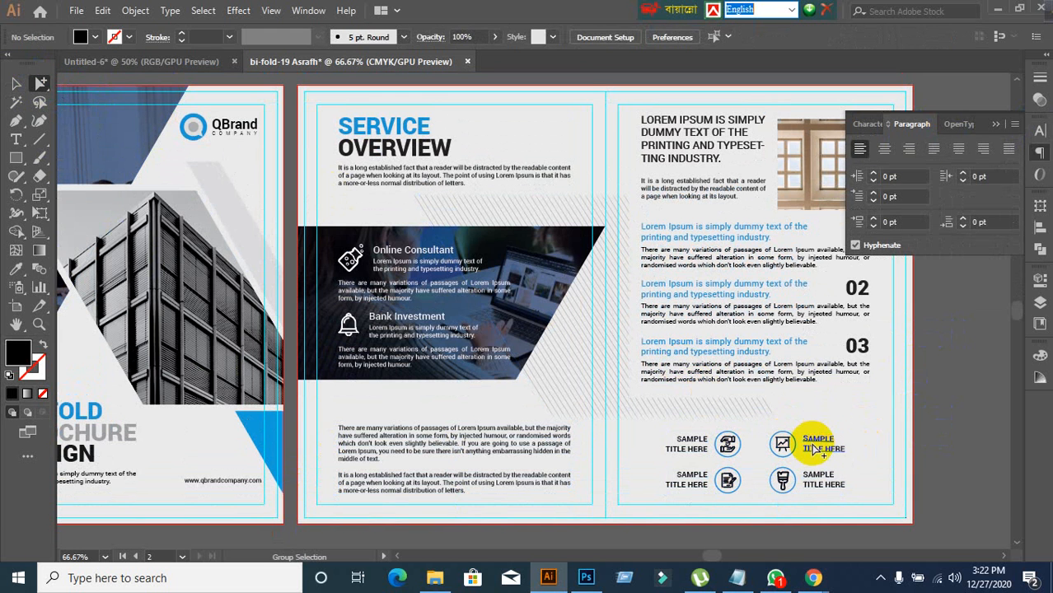
pyautogui.click(816, 447)
pyautogui.click(16, 85)
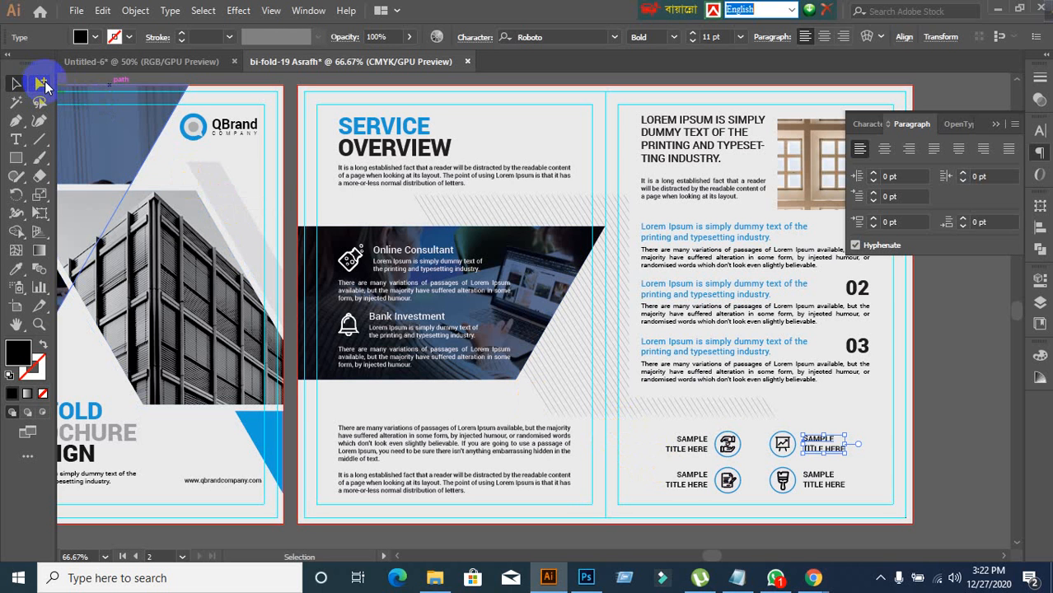
pyautogui.click(42, 84)
pyautogui.click(688, 443)
pyautogui.hotkey('ctrl', 'shift', 'r')
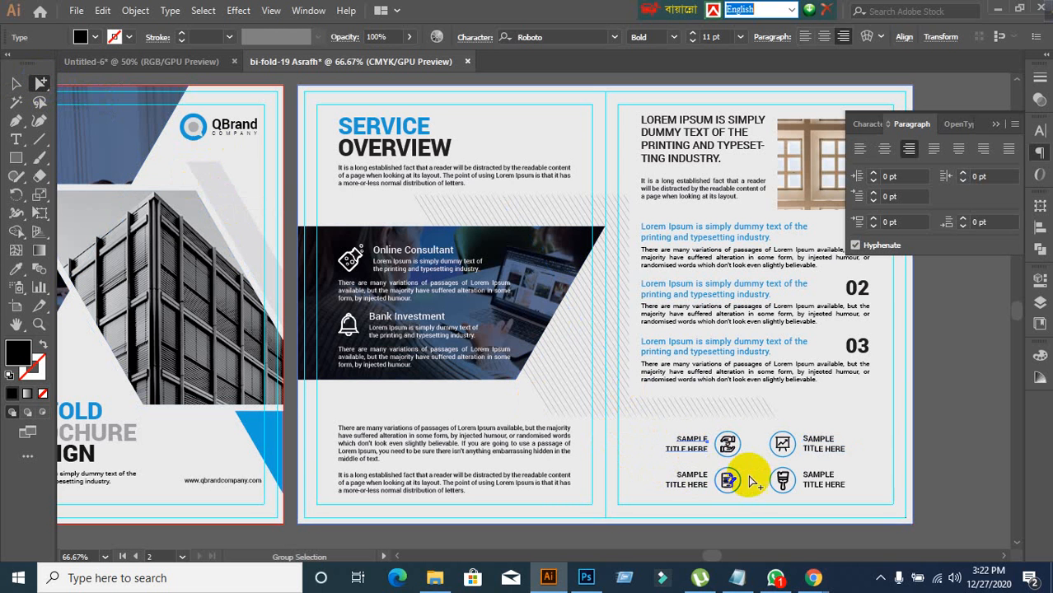
pyautogui.click(688, 479)
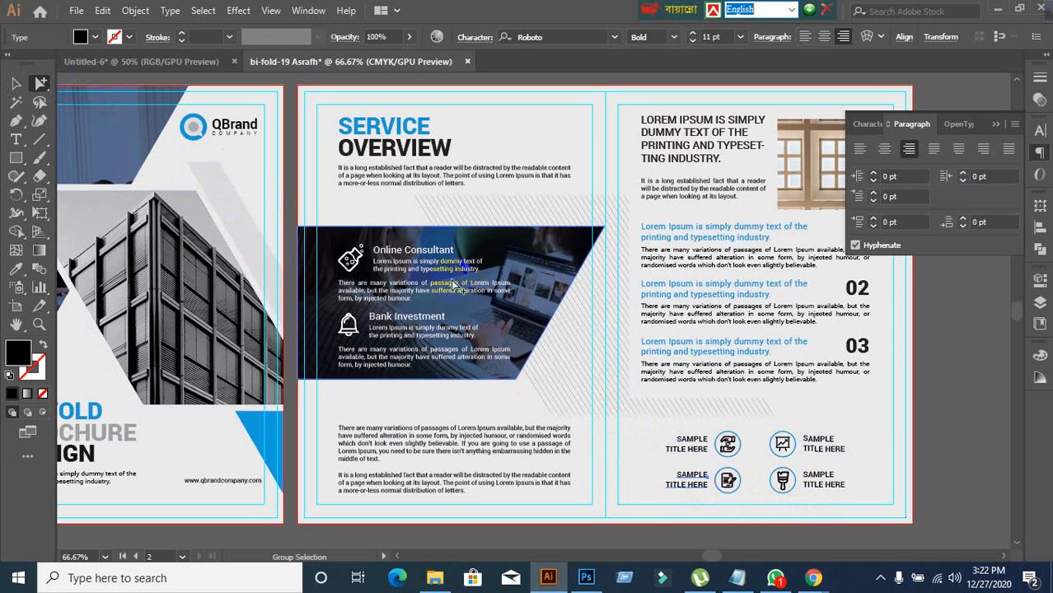
# Step: Check the paragraph alignment of the Online Consultant body text and its two-line intro in the dark photo block
pyautogui.click(512, 400)
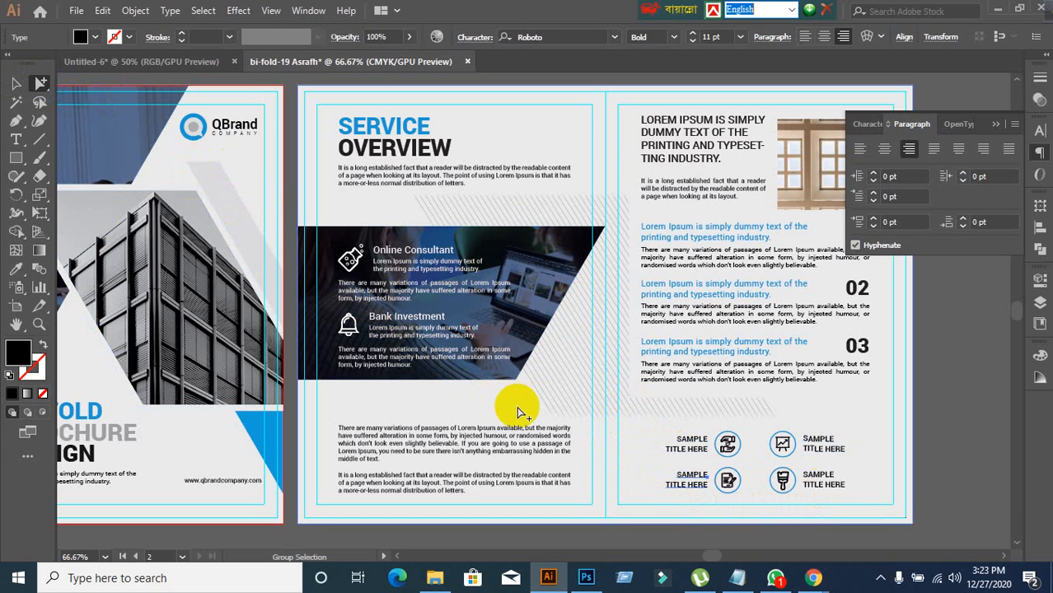
pyautogui.click(364, 287)
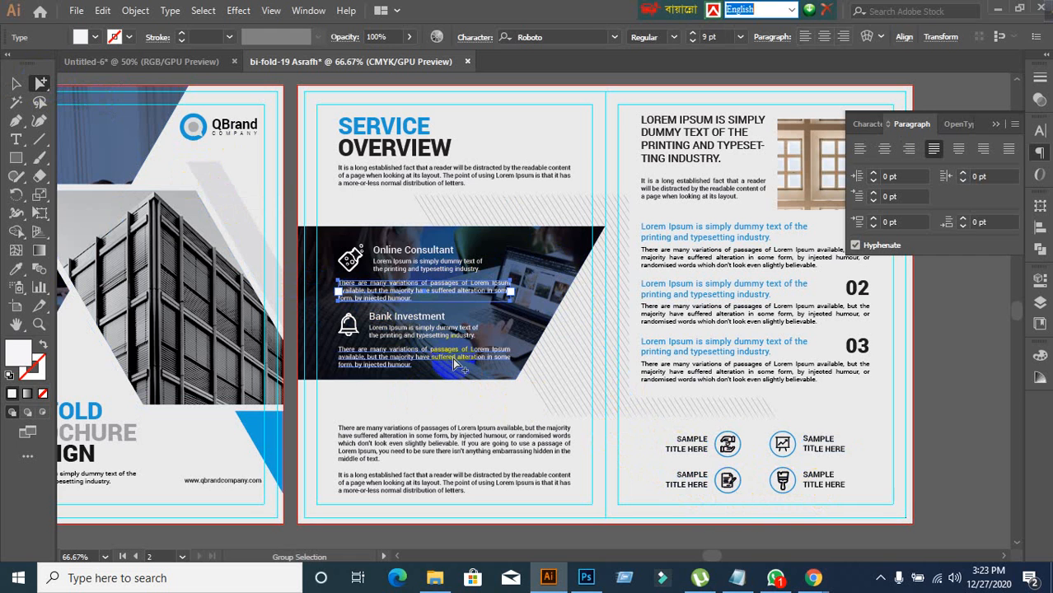
pyautogui.click(458, 264)
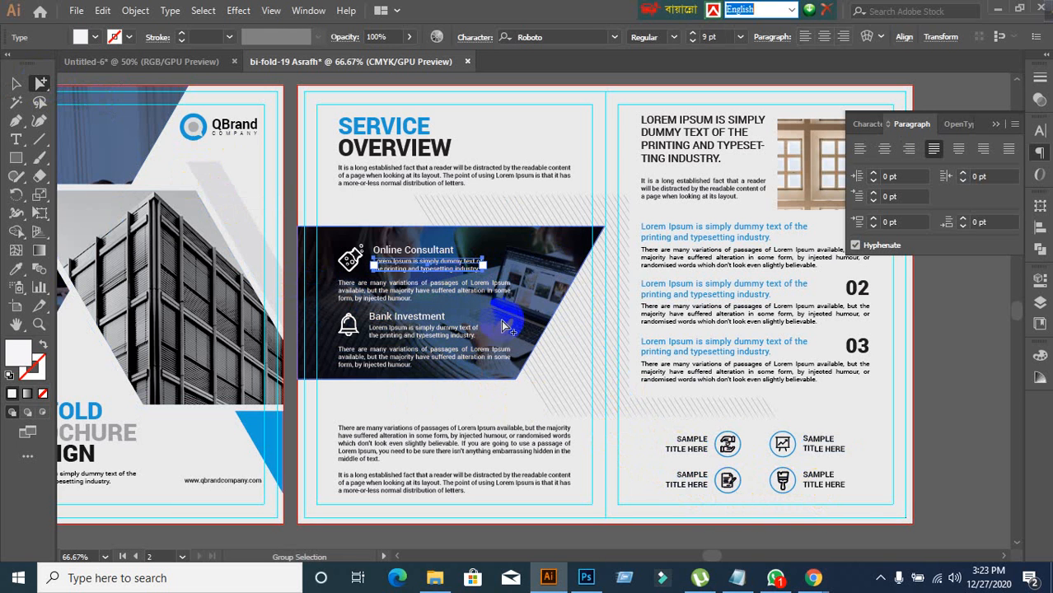
pyautogui.click(364, 399)
# Step: Turn off hyphenation for the two-line intro under the Bank Investment heading and hide the paragraph settings
pyautogui.click(397, 332)
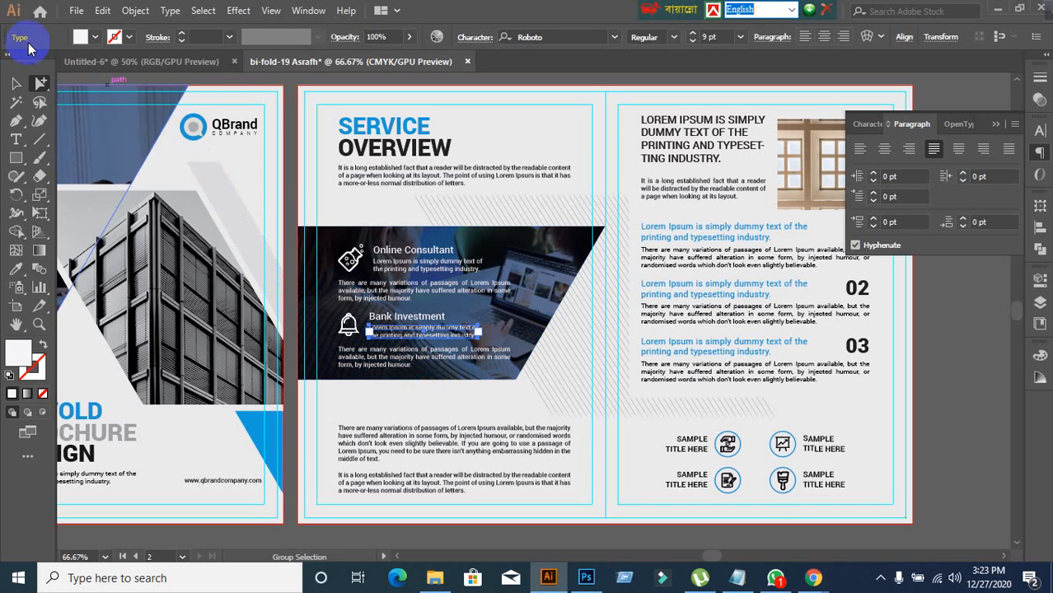
pyautogui.click(15, 83)
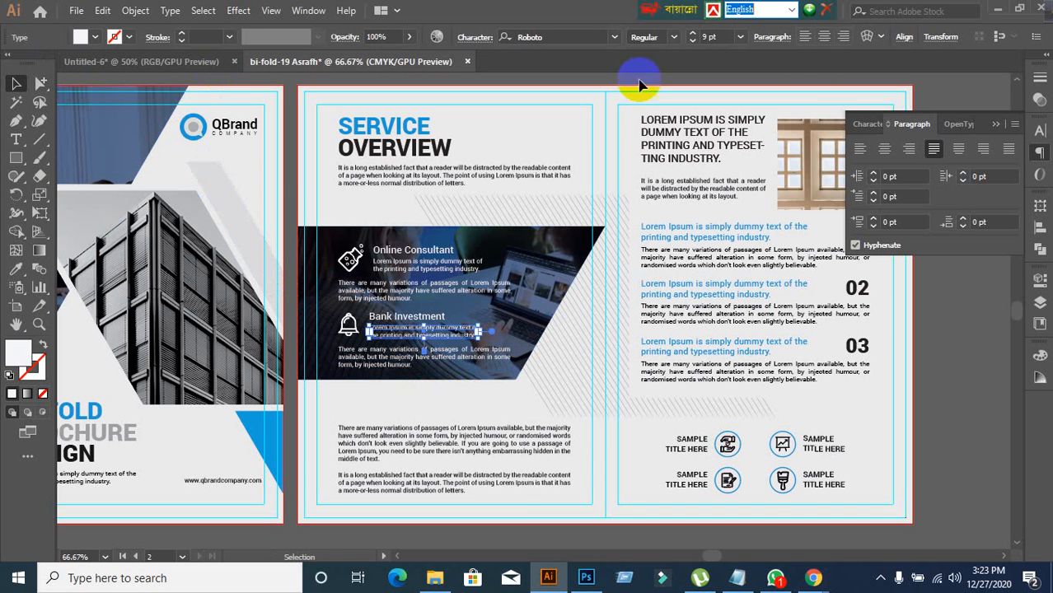
pyautogui.click(855, 245)
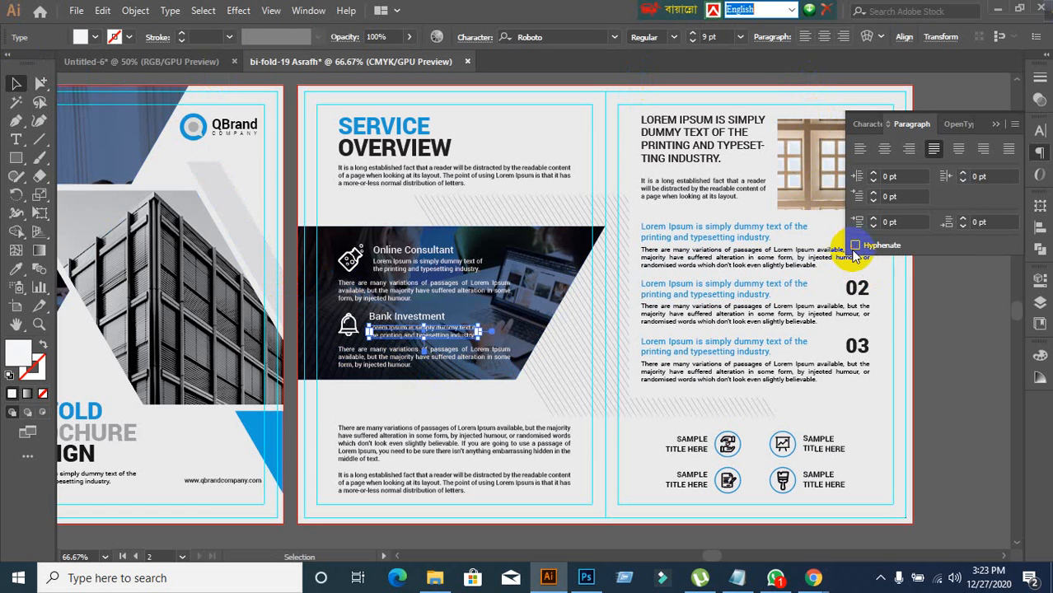
pyautogui.click(996, 125)
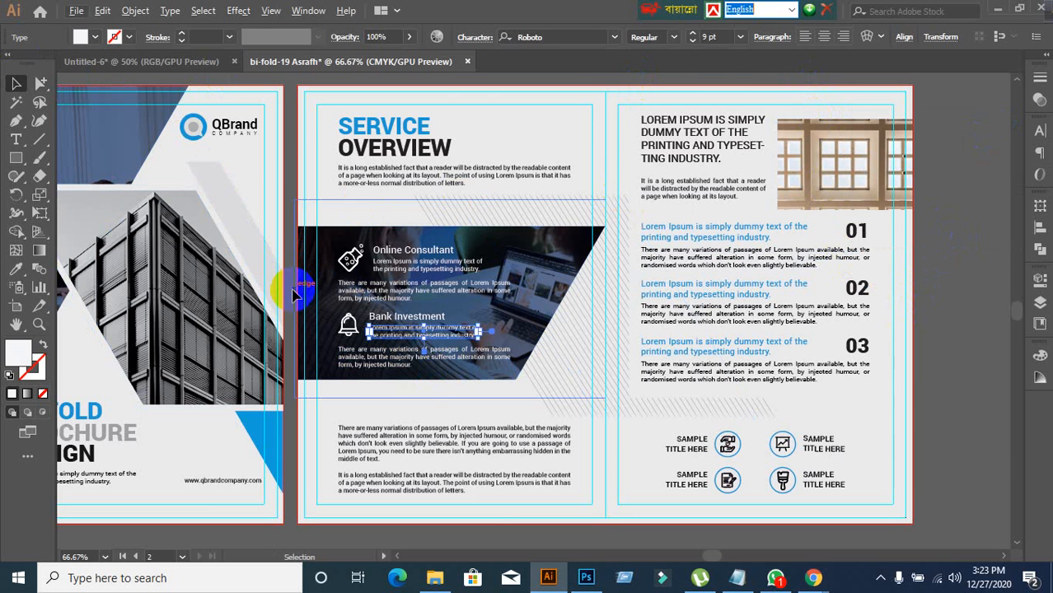
# Step: Look over both brochure spreads and close the bi-fold document without saving the changes
pyautogui.moveTo(300, 287); pyautogui.dragTo(634, 216)
pyautogui.scroll(-1, 565, 208)
pyautogui.scroll(1, 565, 206)
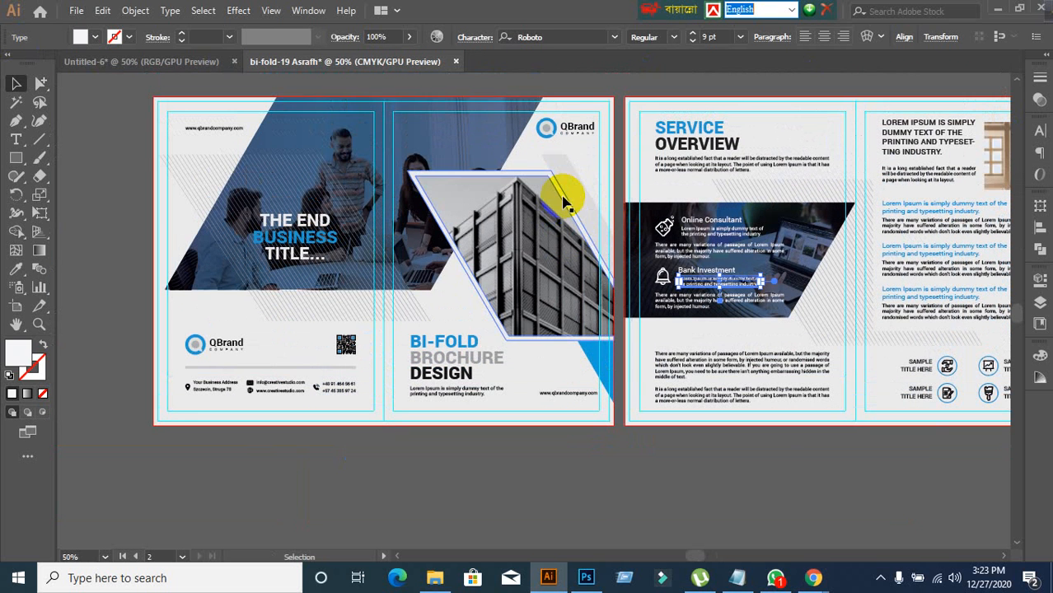
pyautogui.click(454, 65)
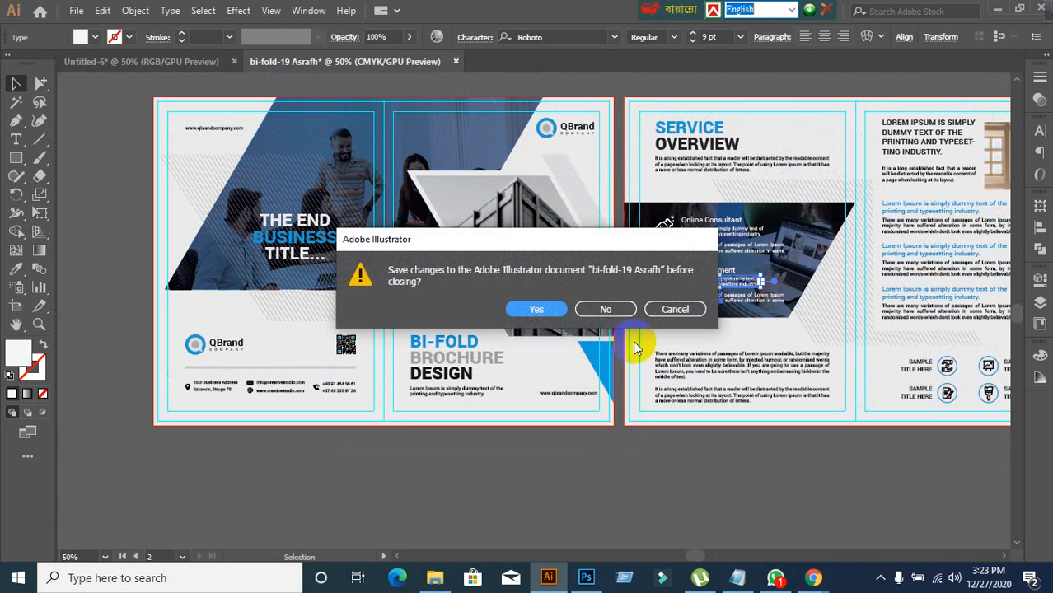
pyautogui.click(608, 309)
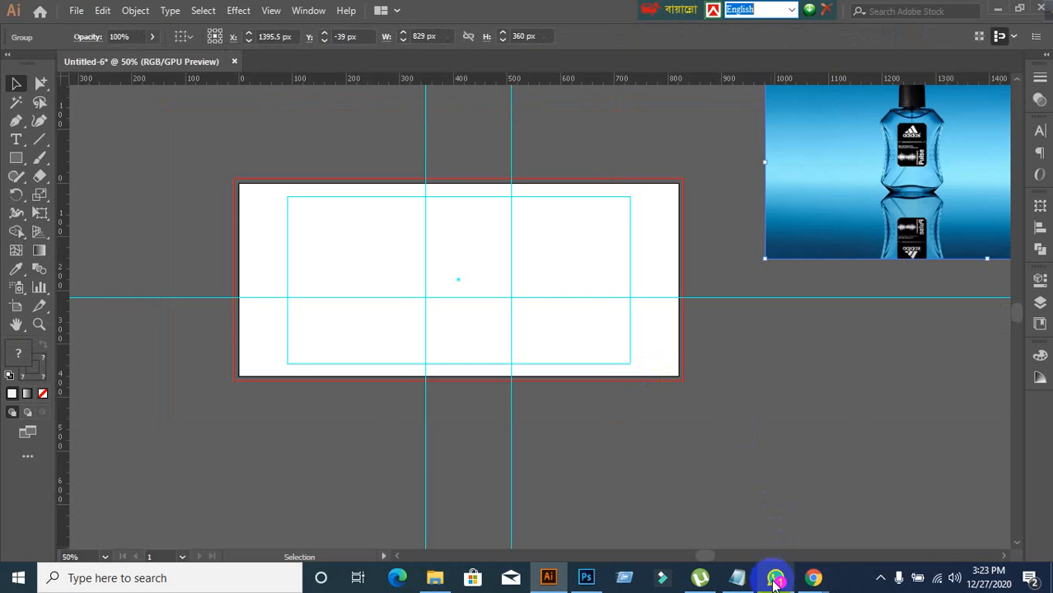
# Step: Switch to WhatsApp, open the student's chat and save the received Calendarewf.ai file to the Desktop
pyautogui.click(775, 578)
pyautogui.click(213, 143)
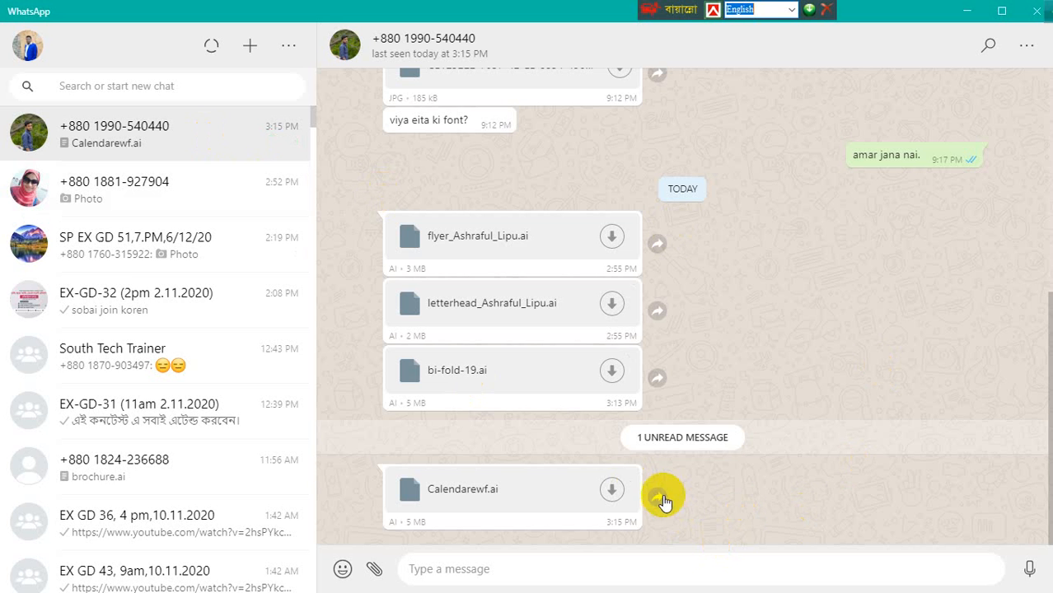
pyautogui.click(610, 489)
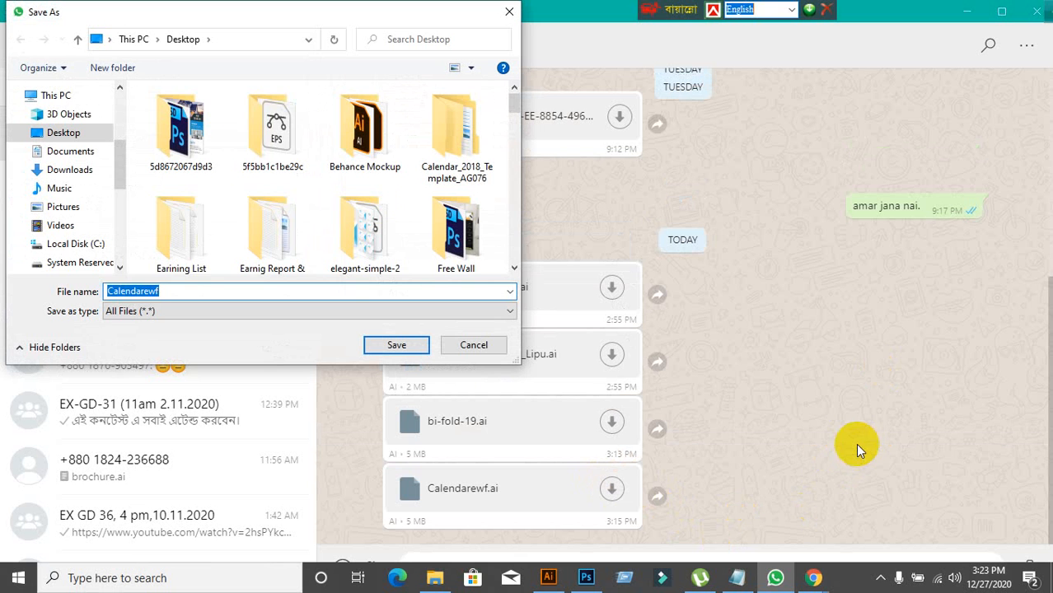
pyautogui.click(254, 289)
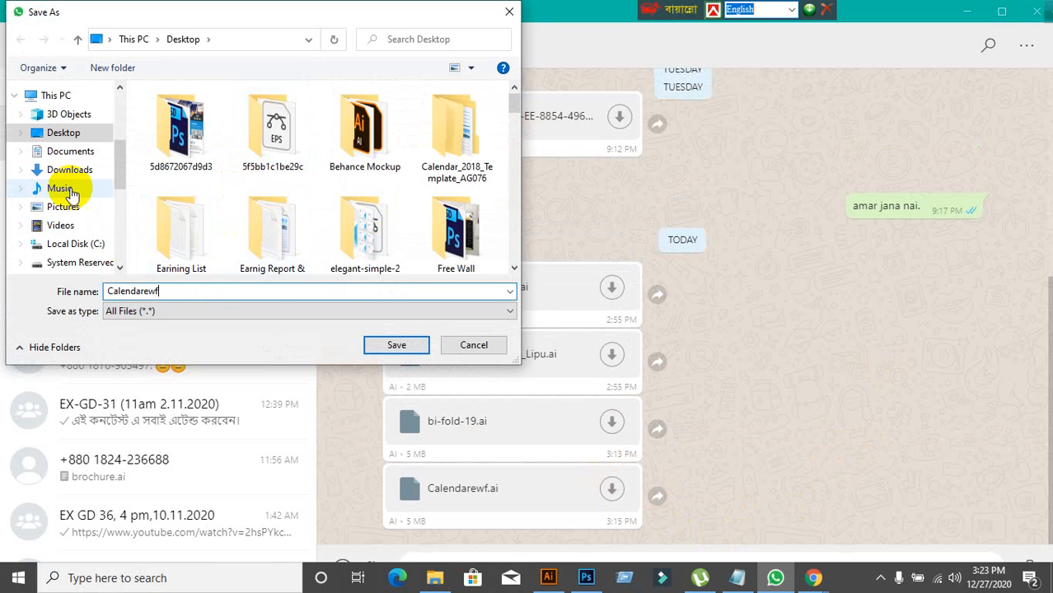
pyautogui.click(55, 133)
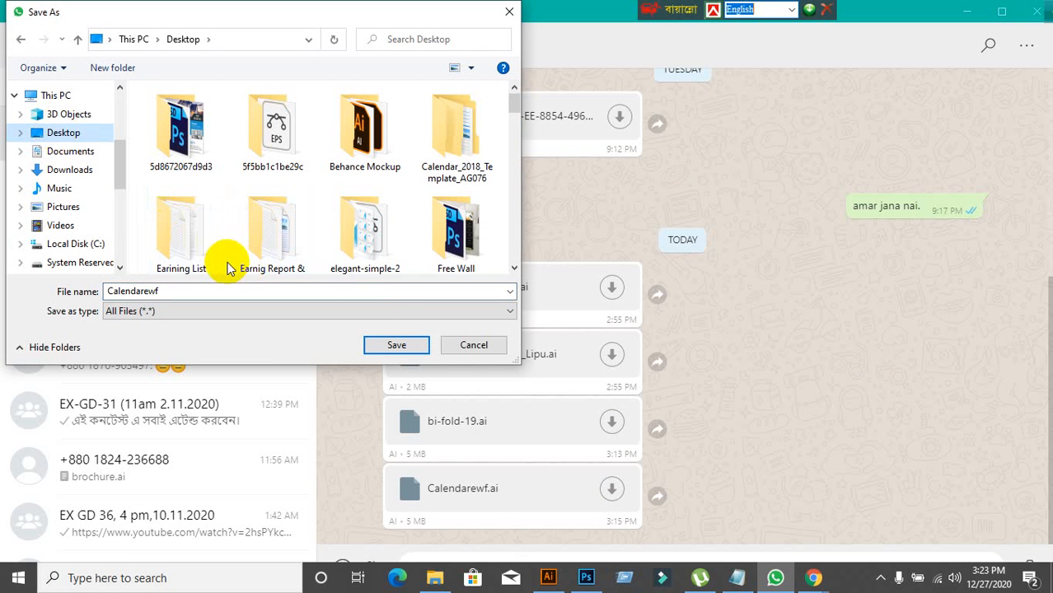
pyautogui.click(427, 346)
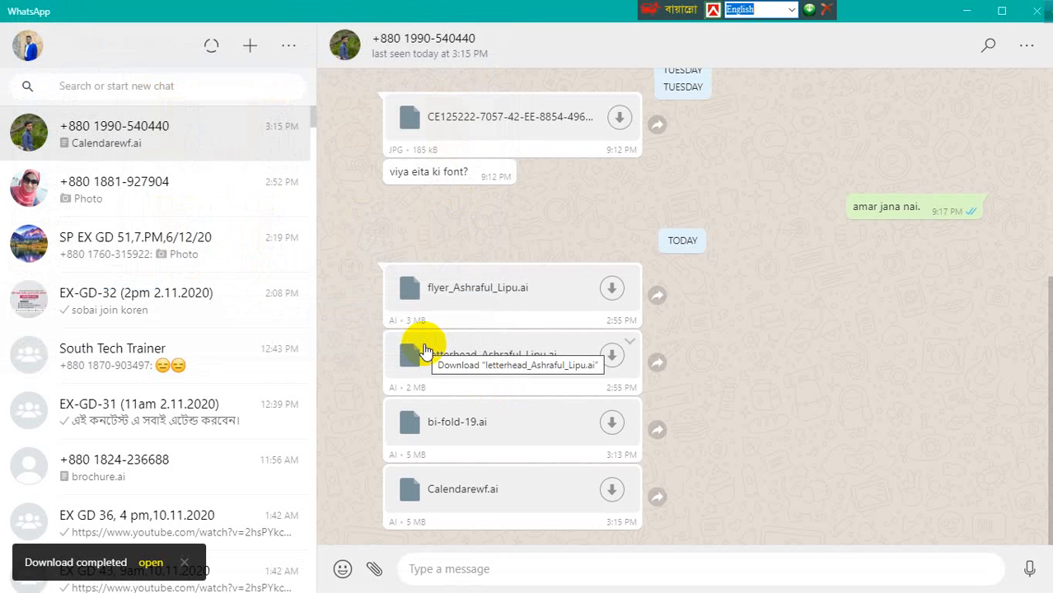
# Step: Minimize the open windows and open the Calendarewf file from the desktop in Illustrator
pyautogui.click(980, 11)
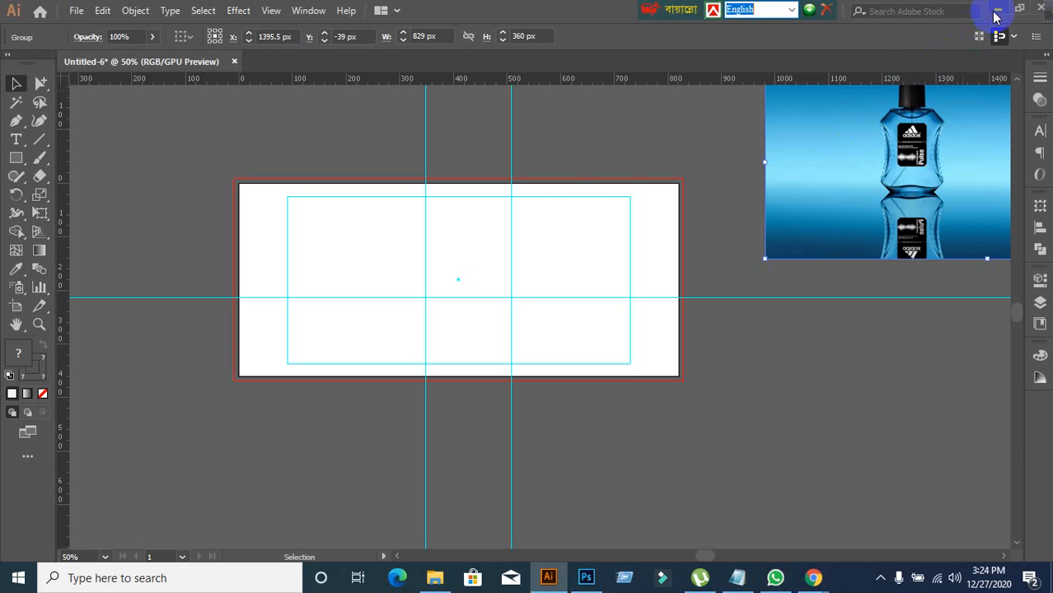
pyautogui.click(995, 10)
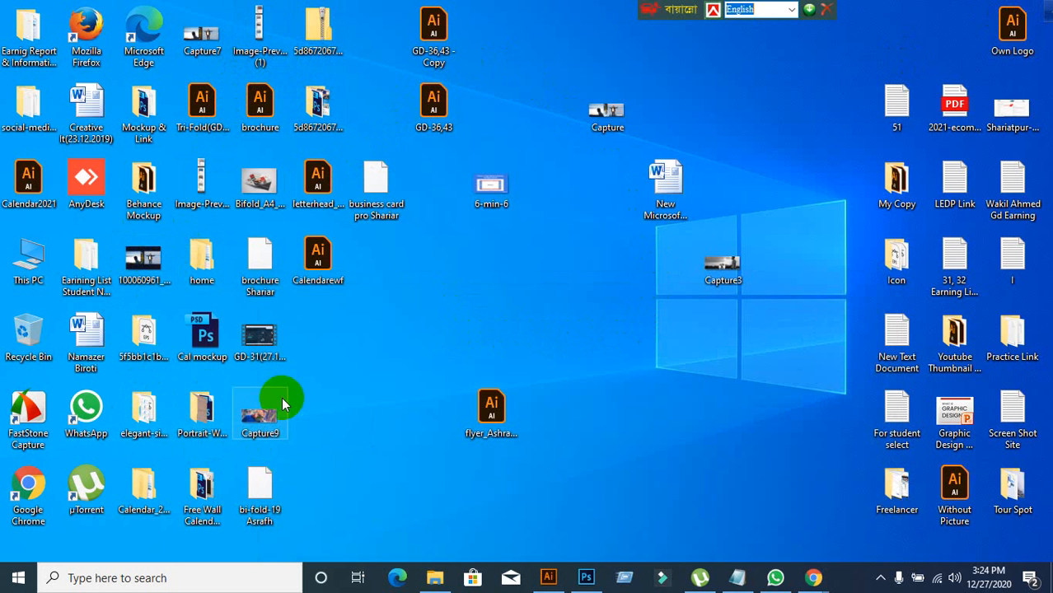
pyautogui.moveTo(317, 257); pyautogui.dragTo(564, 9)
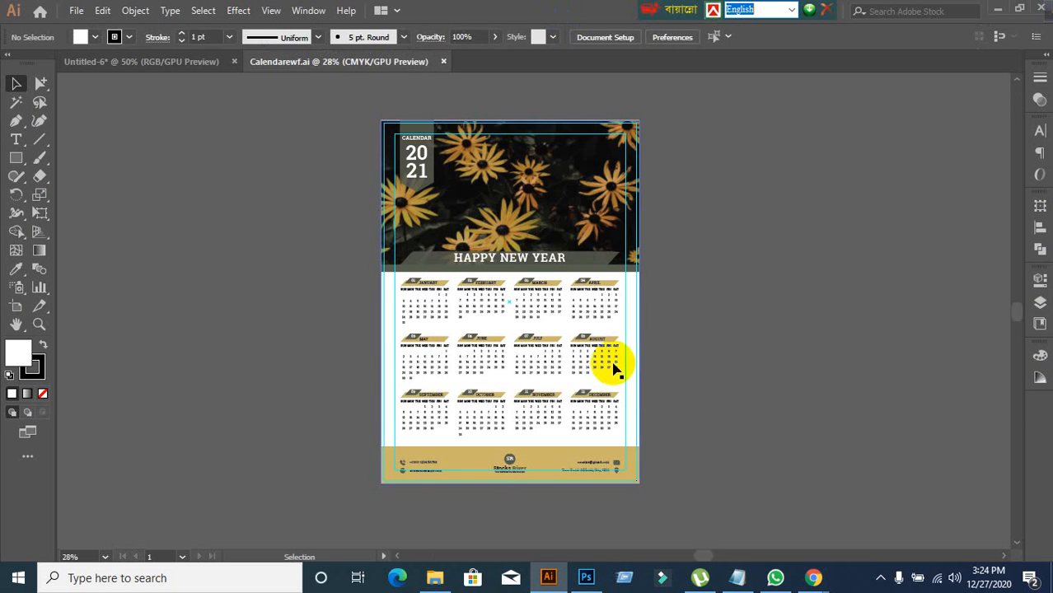
# Step: Examine the 2021 wall calendar's layout, including the flower header, month grids, margins against the guides, and footer with logo and contact details
pyautogui.scroll(-3, 535, 271)
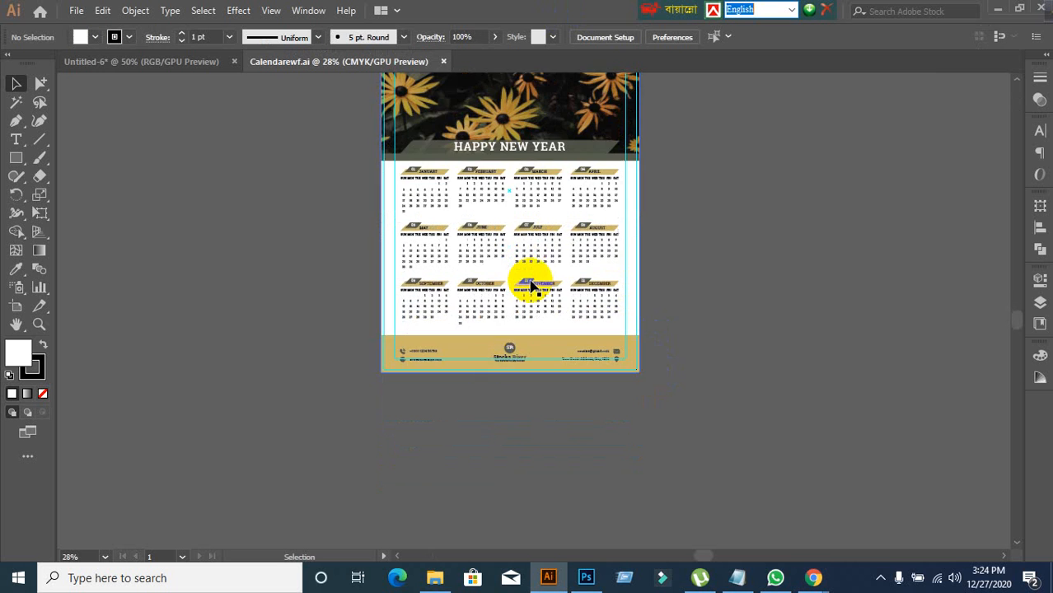
pyautogui.scroll(1, 420, 377)
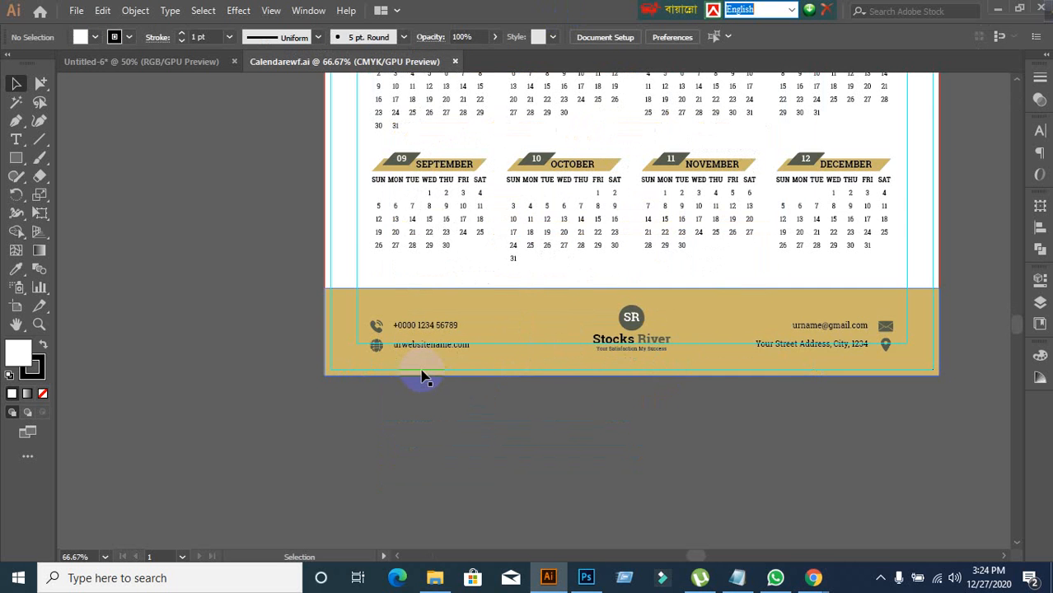
pyautogui.scroll(2, 432, 372)
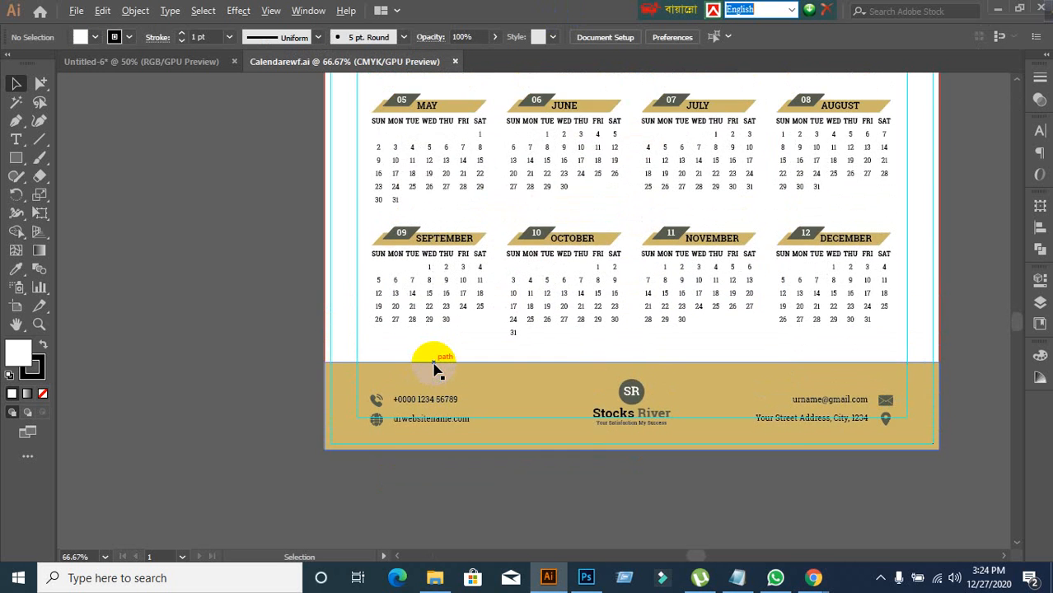
pyautogui.scroll(-1, 431, 355)
pyautogui.scroll(1, 439, 348)
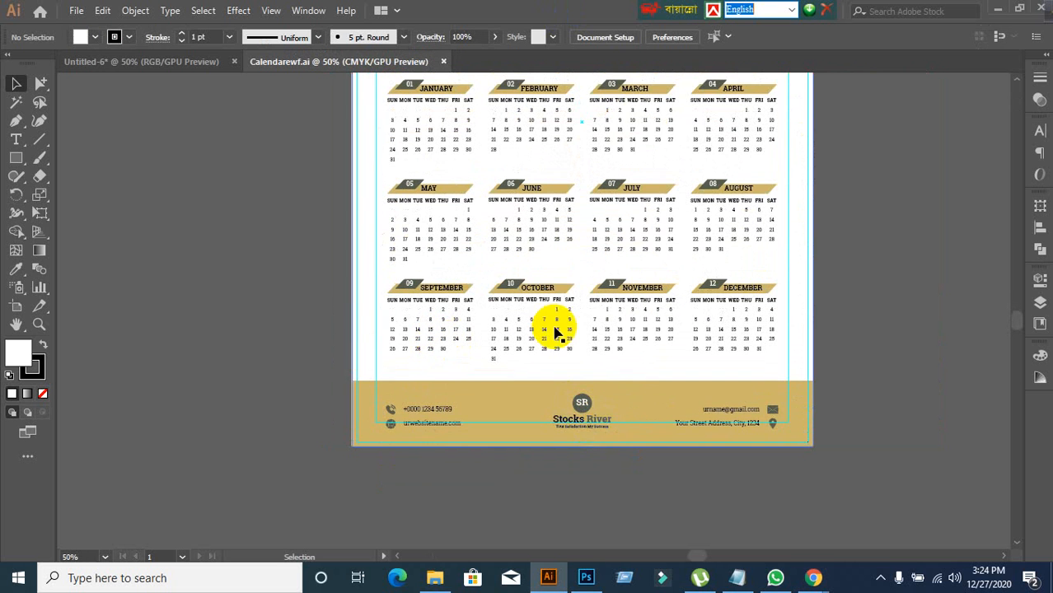
pyautogui.scroll(5, 556, 331)
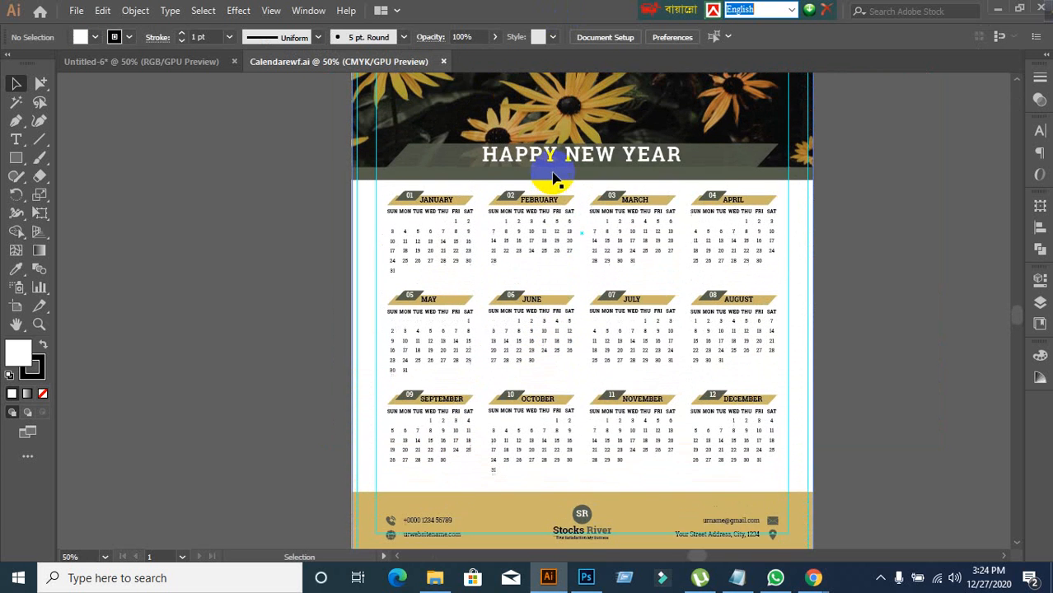
pyautogui.scroll(7, 554, 177)
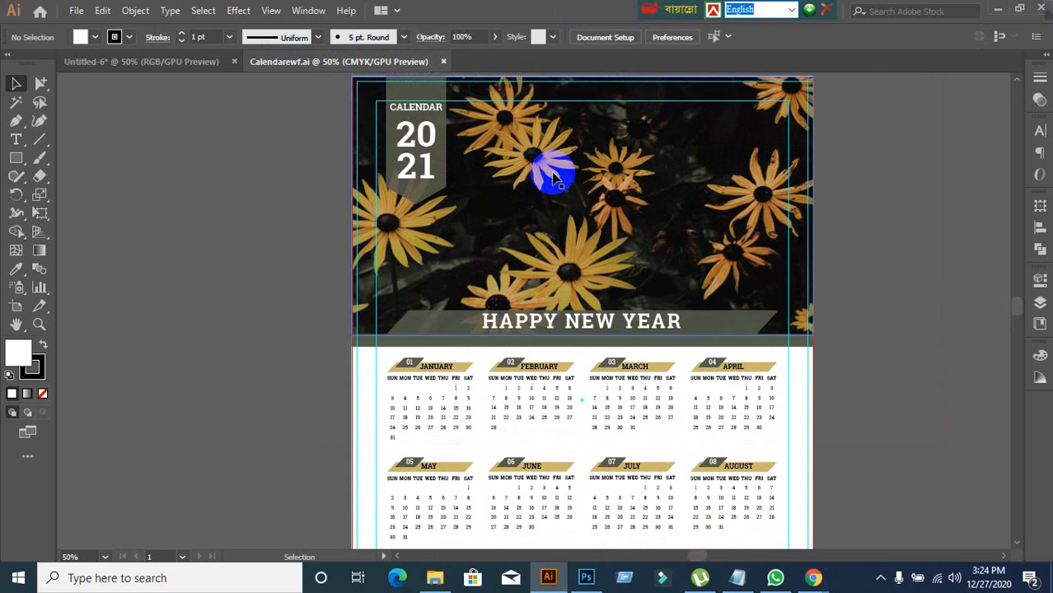
pyautogui.scroll(-10, 553, 177)
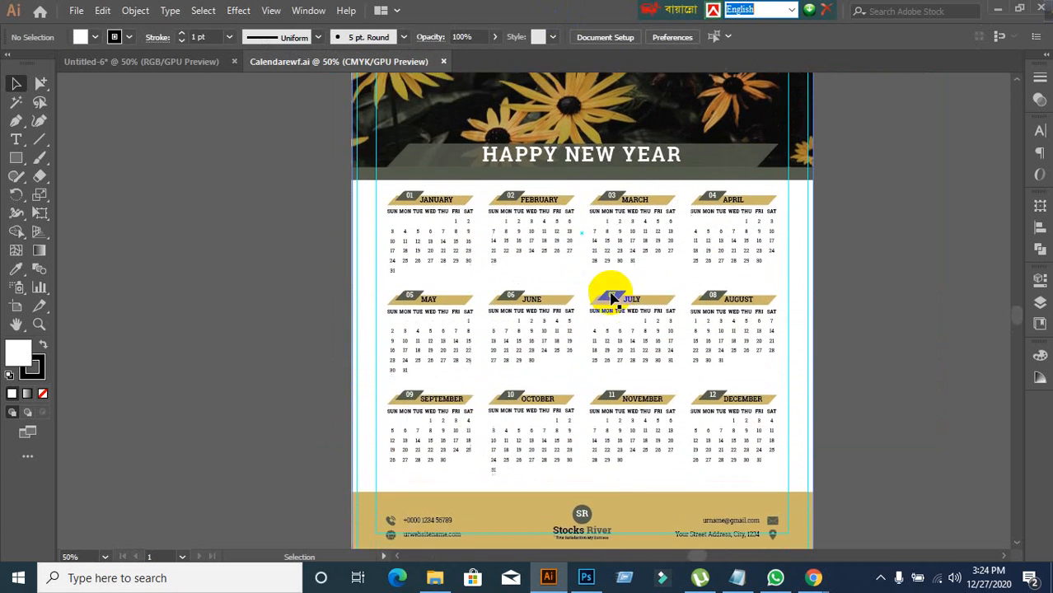
pyautogui.scroll(-3, 606, 316)
pyautogui.scroll(2, 606, 384)
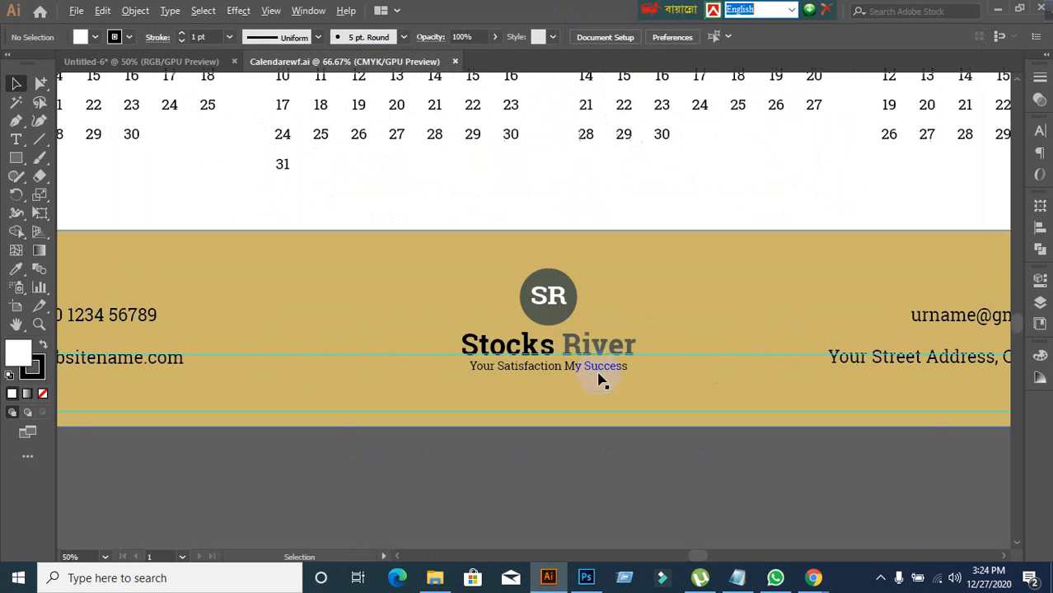
pyautogui.scroll(-2, 557, 320)
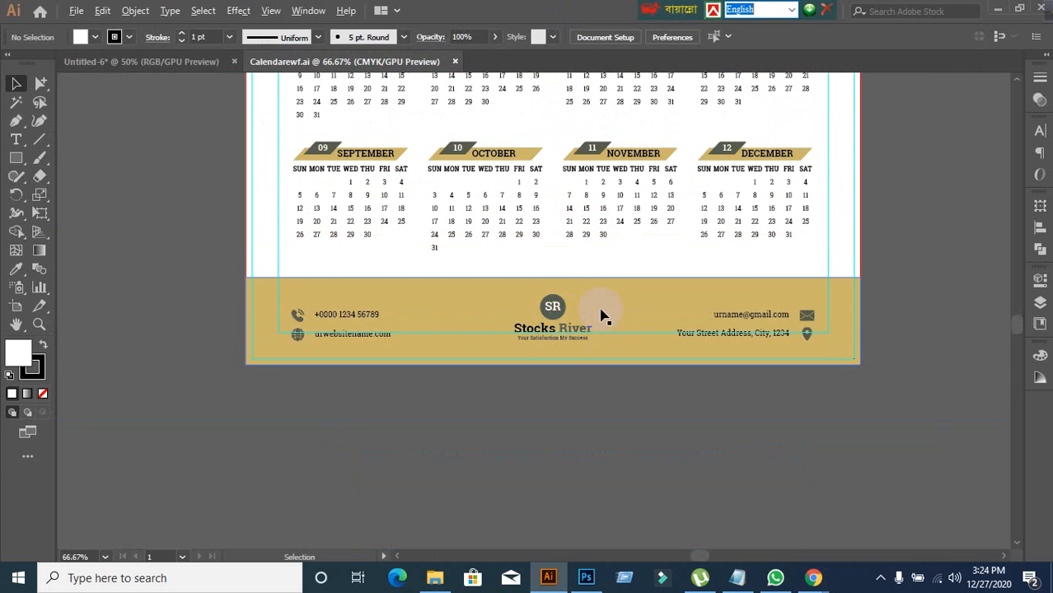
pyautogui.scroll(-1, 733, 229)
pyautogui.scroll(5, 733, 229)
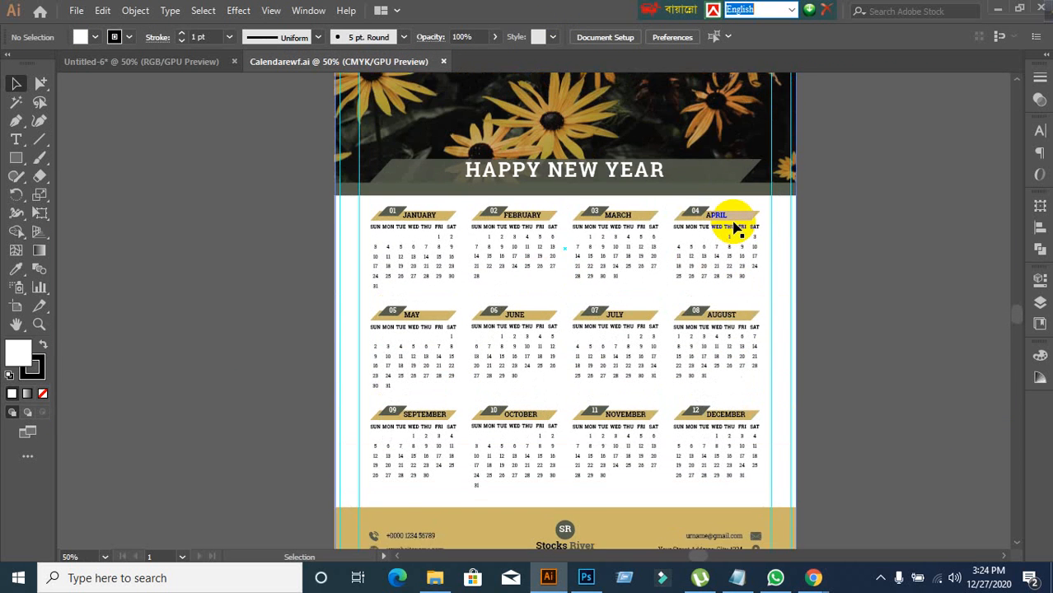
pyautogui.scroll(2, 449, 216)
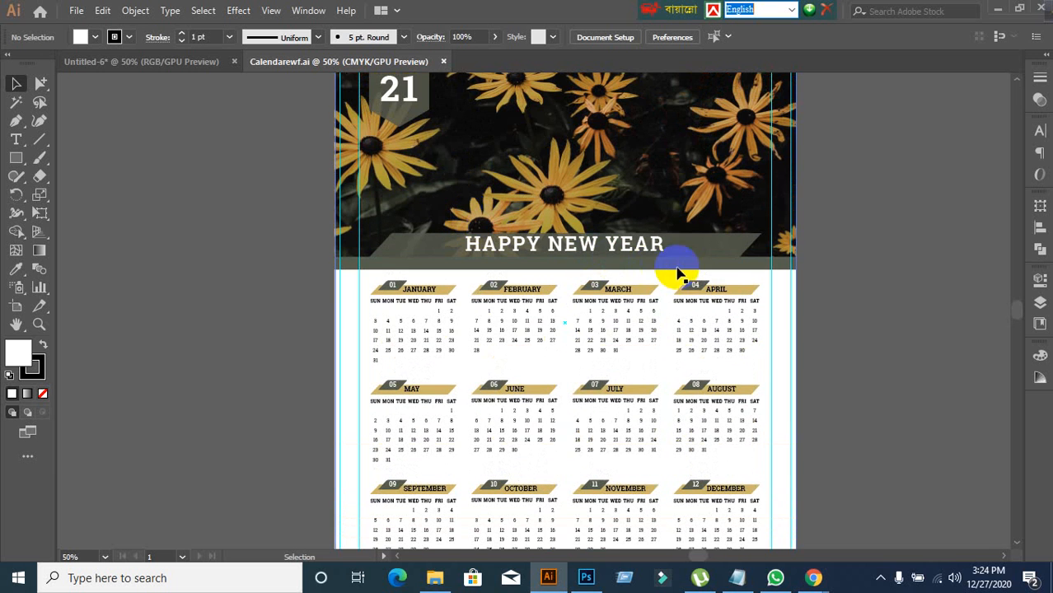
pyautogui.scroll(-3, 807, 247)
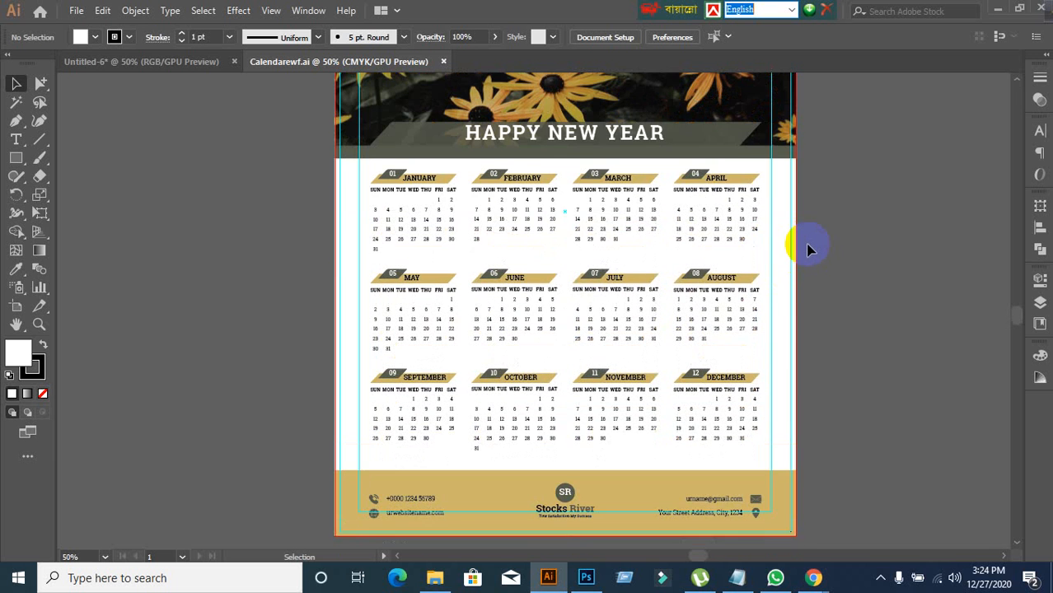
pyautogui.scroll(2, 661, 200)
pyautogui.scroll(3, 659, 202)
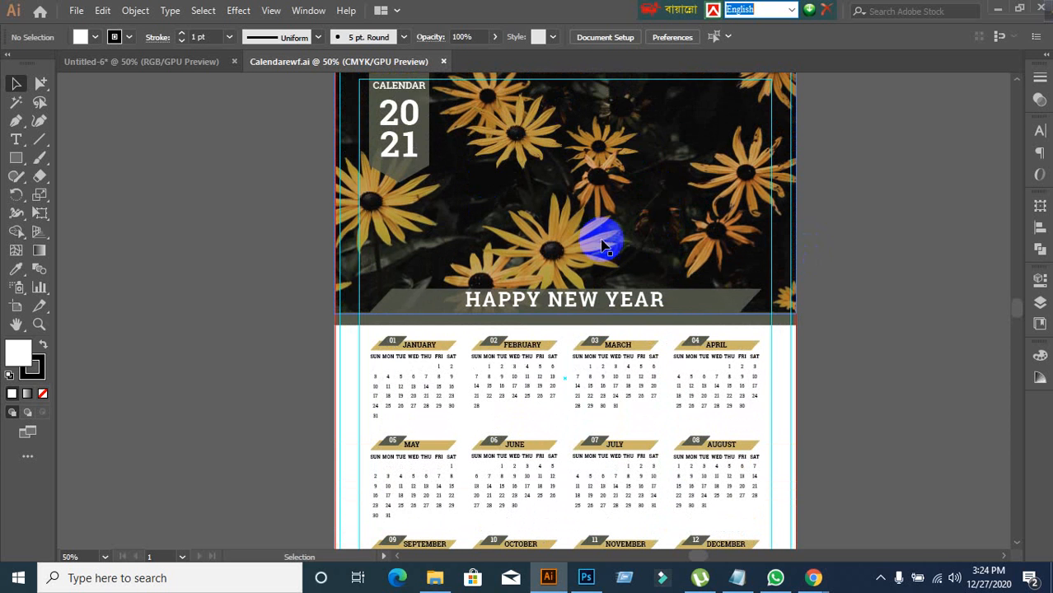
# Step: Examine the spacing and alignment of the month grids and their headings, ending close up on the February heading
pyautogui.scroll(-5, 585, 177)
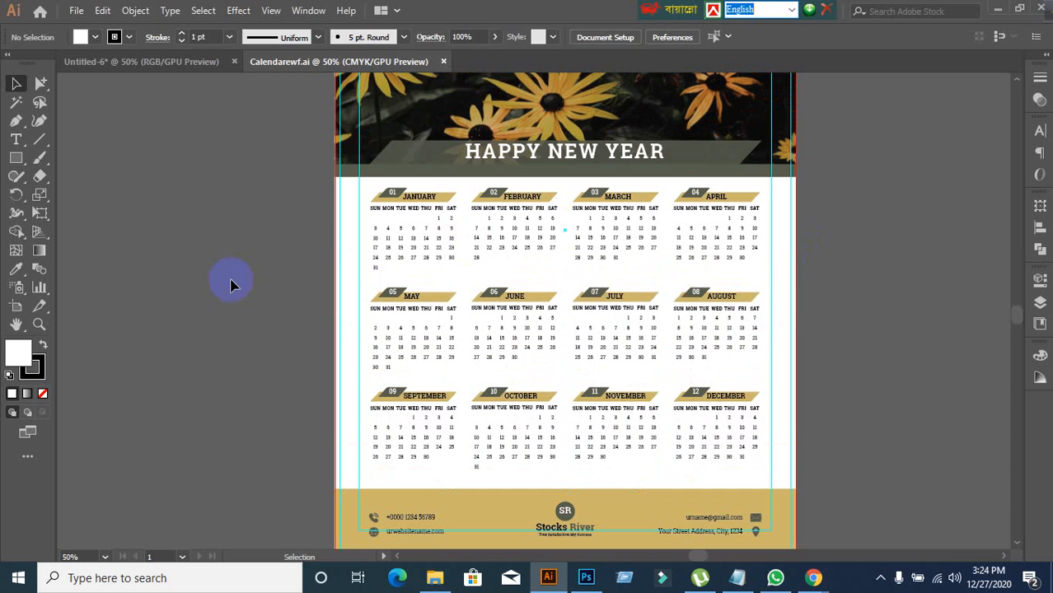
pyautogui.scroll(2, 404, 235)
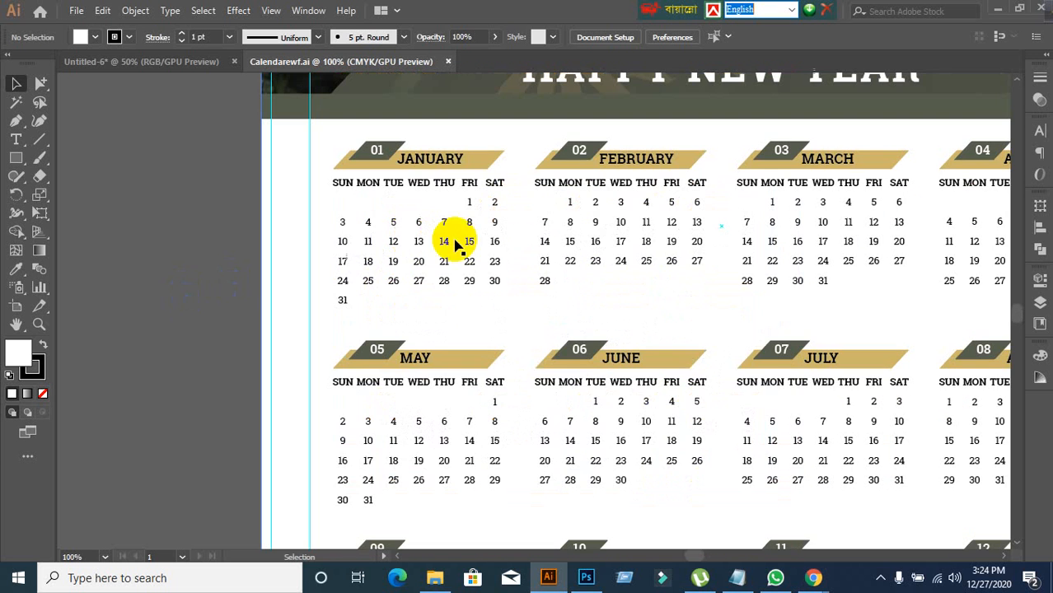
pyautogui.scroll(-2, 526, 250)
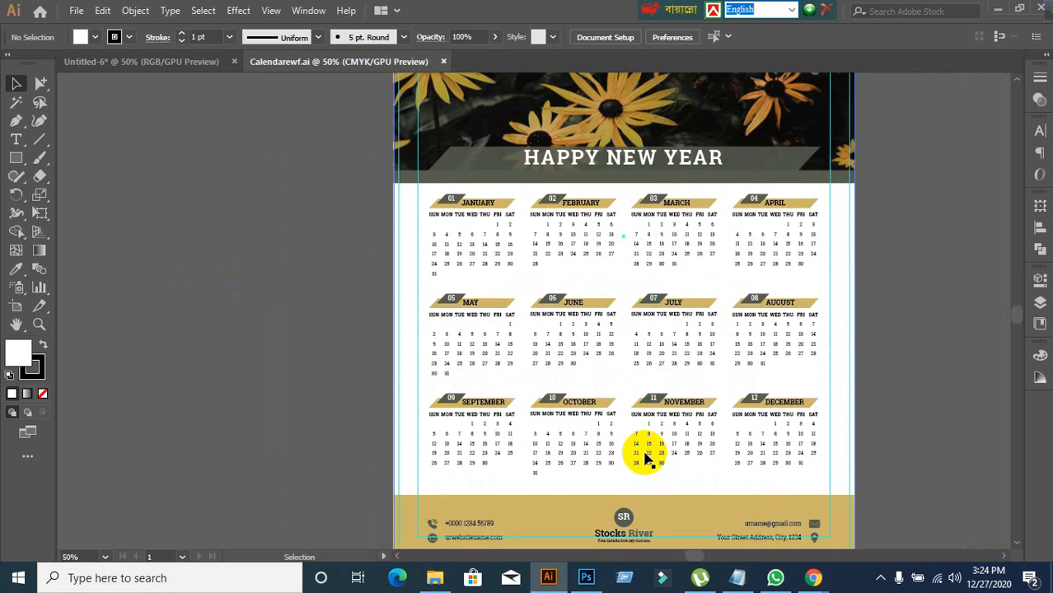
pyautogui.scroll(1, 474, 344)
pyautogui.scroll(1, 480, 348)
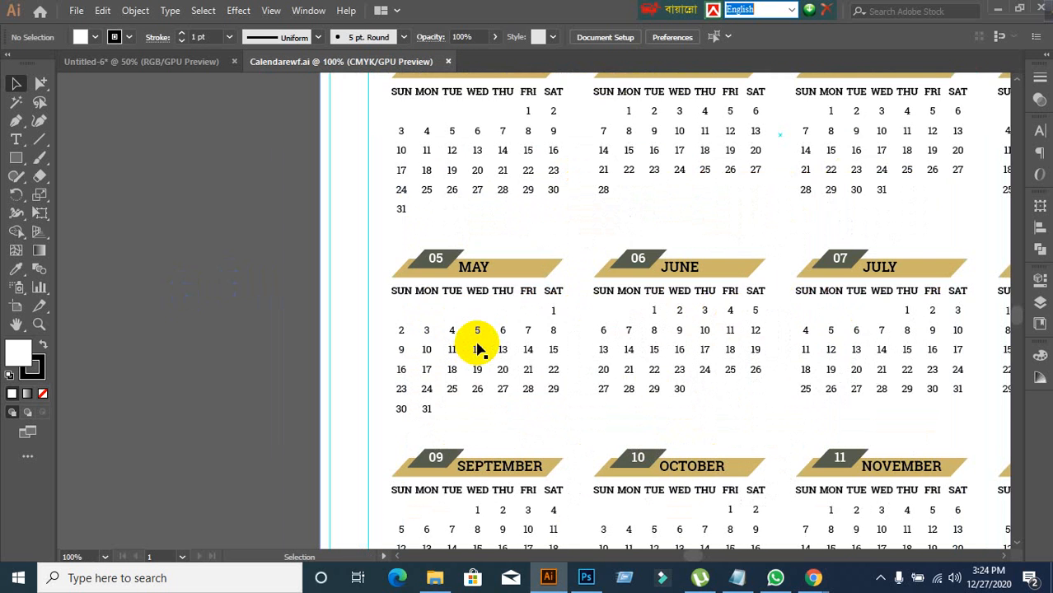
pyautogui.scroll(2, 480, 348)
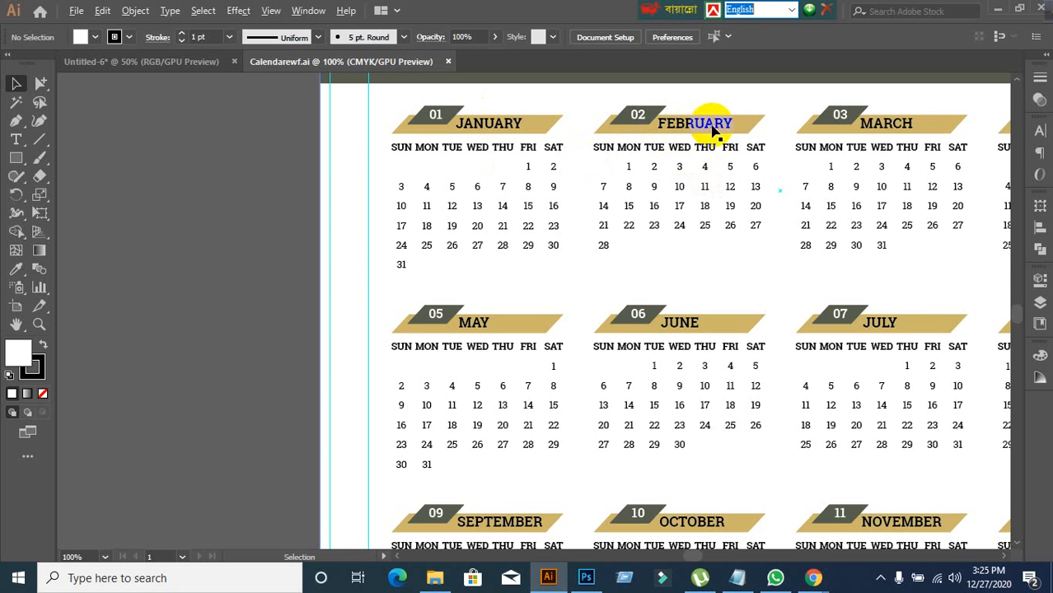
pyautogui.scroll(1, 713, 132)
pyautogui.scroll(1, 695, 121)
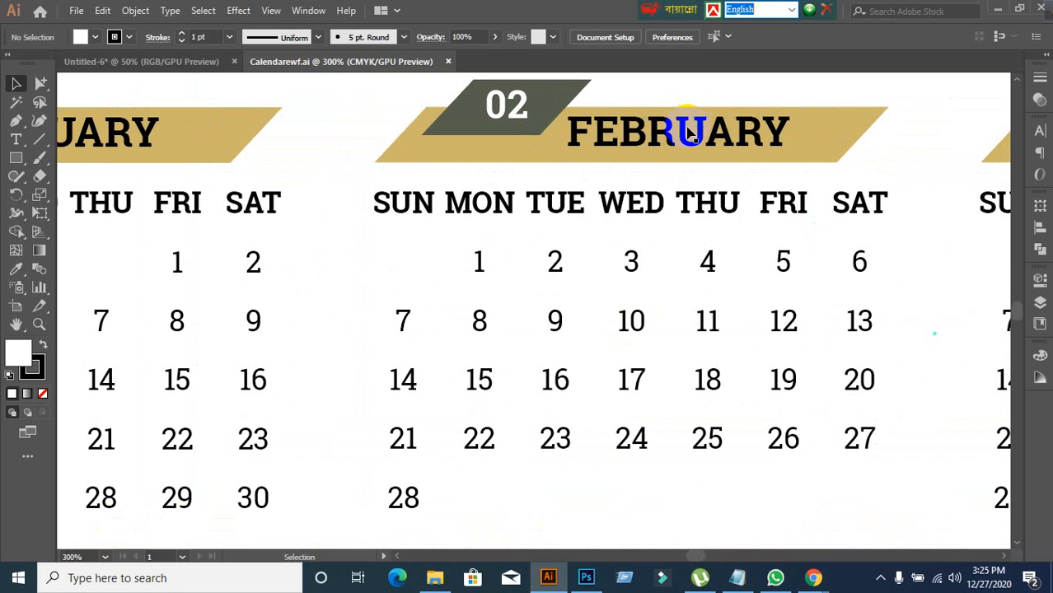
# Step: Unlock all objects in the calendar document so the month headings can be selected
pyautogui.click(688, 132)
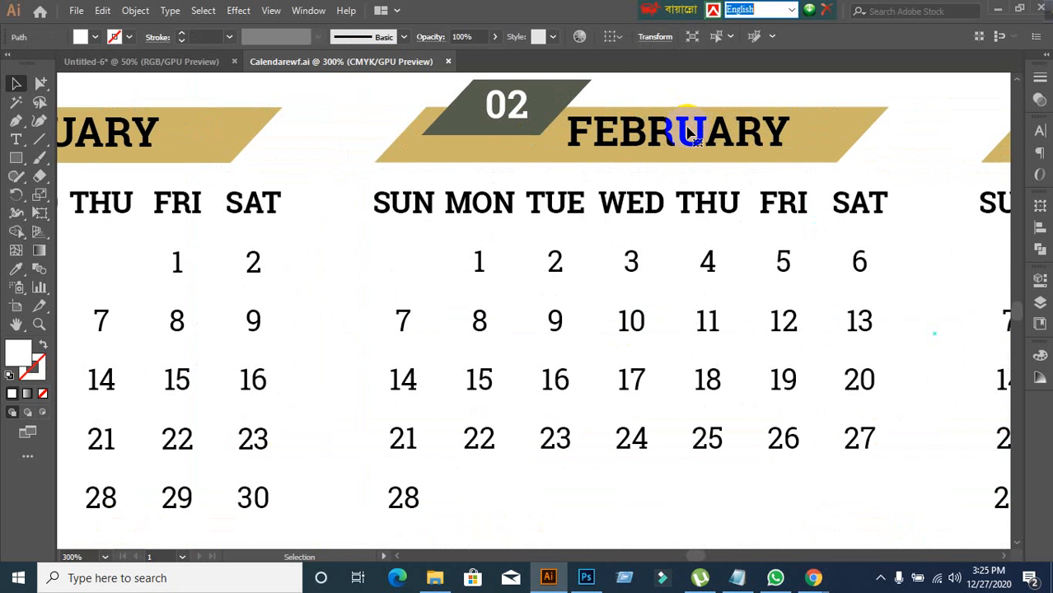
pyautogui.press('v')
pyautogui.click(686, 128)
pyautogui.scroll(-2, 686, 128)
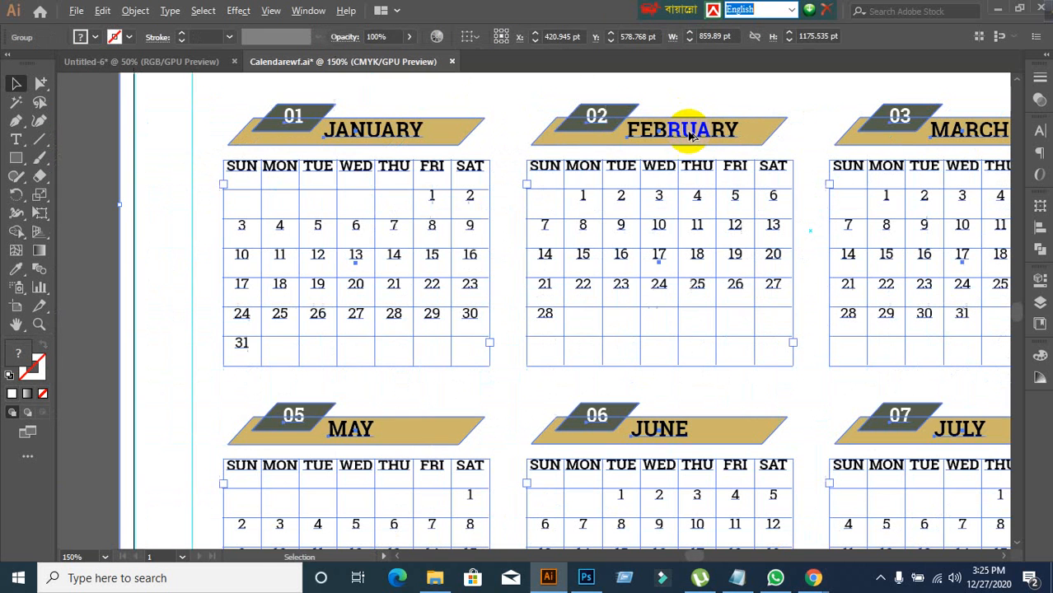
pyautogui.click(92, 274)
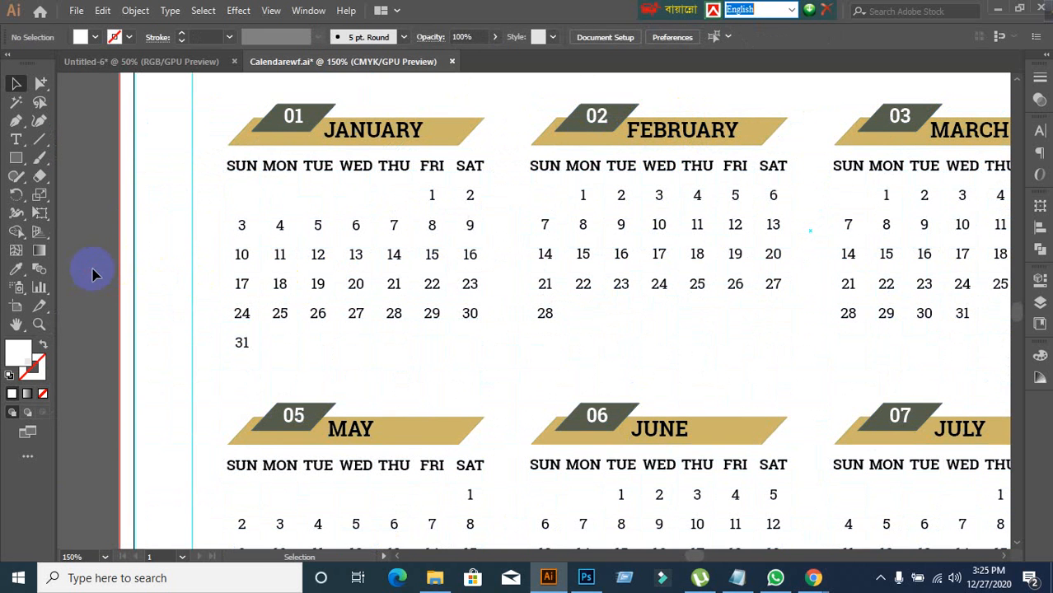
# Step: Ungroup the group that holds the whole calendar artwork and clear the selection
pyautogui.click(376, 130)
pyautogui.rightClick(381, 134)
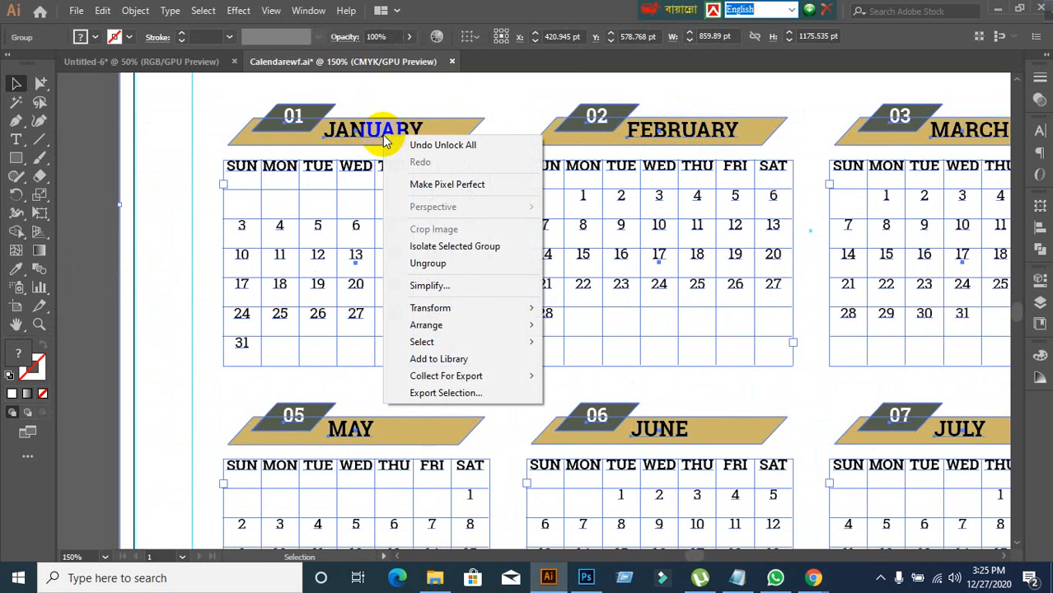
pyautogui.click(418, 262)
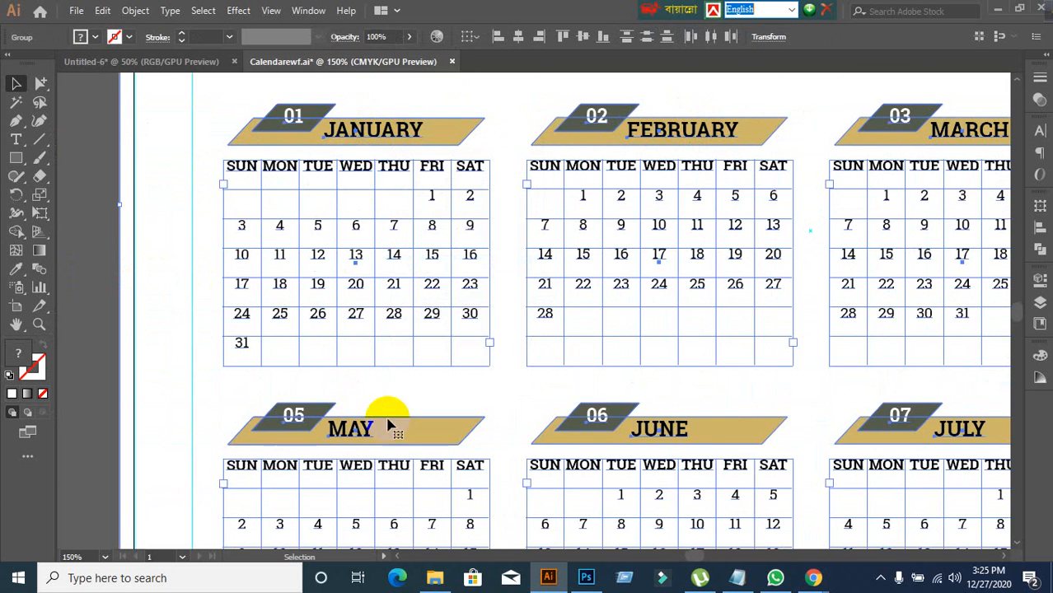
pyautogui.scroll(-2, 388, 416)
pyautogui.scroll(-2, 346, 345)
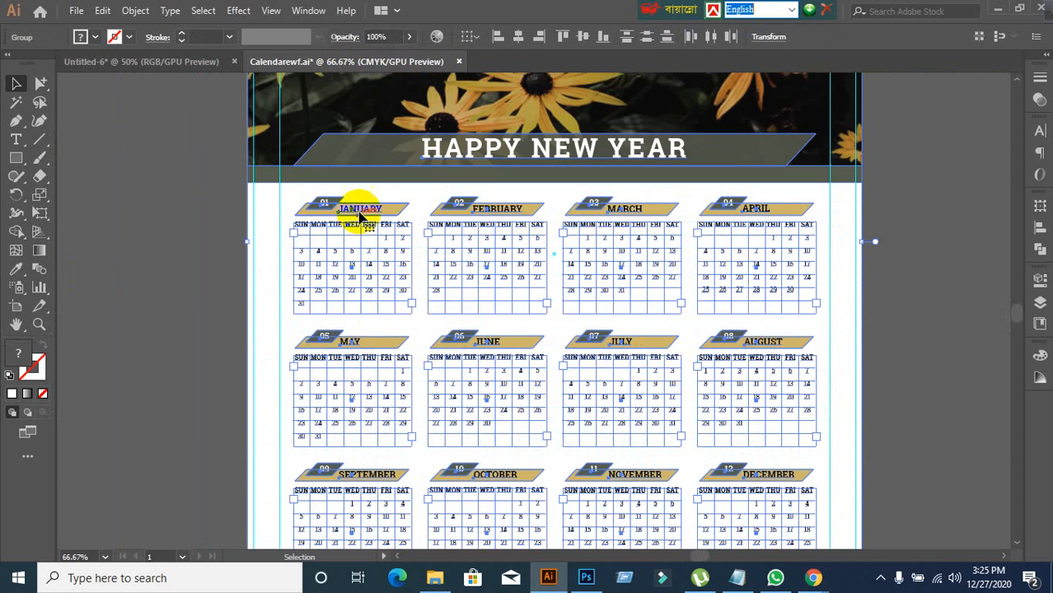
pyautogui.click(220, 381)
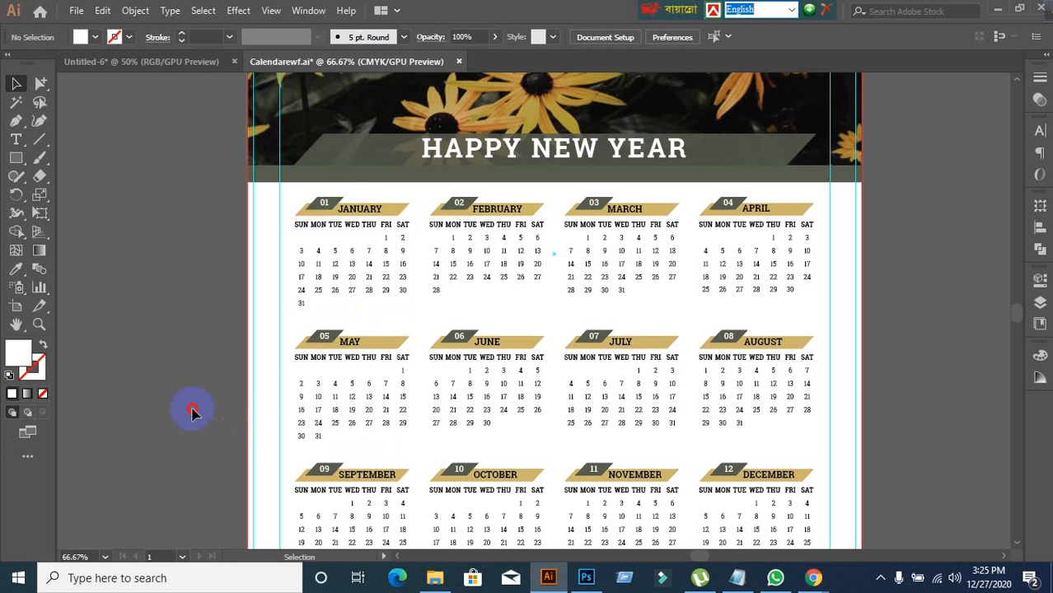
# Step: Ungroup the block containing all twelve monthly calendars
pyautogui.scroll(2, 482, 212)
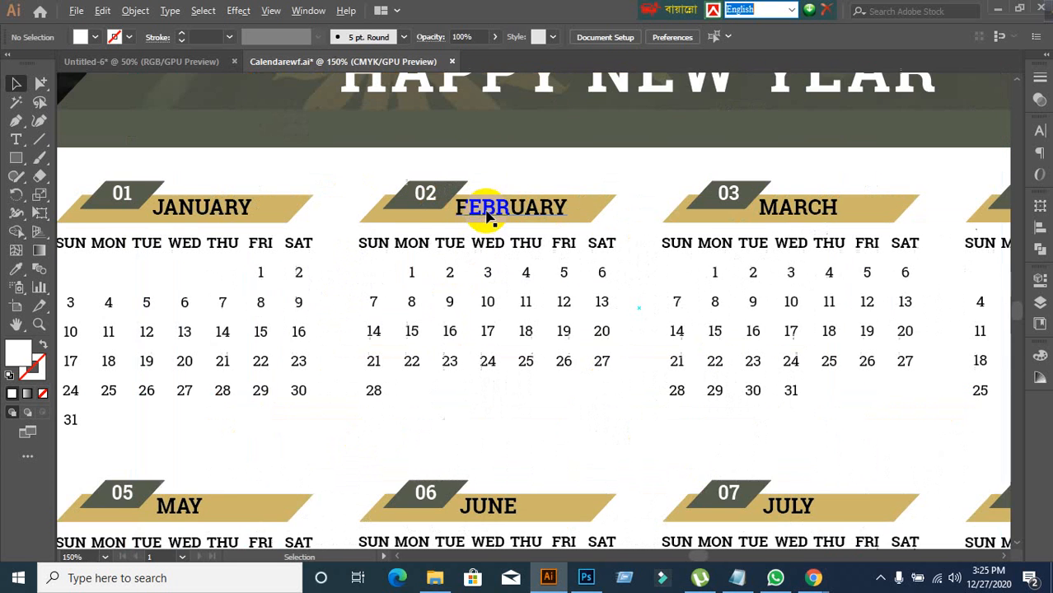
pyautogui.scroll(-2, 490, 222)
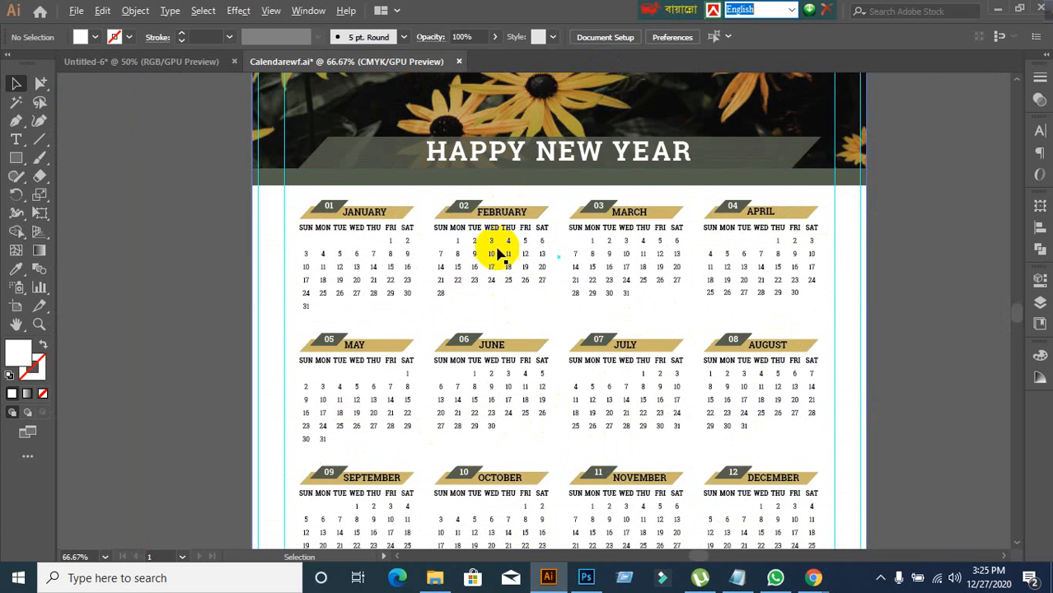
pyautogui.scroll(1, 494, 231)
pyautogui.scroll(1, 499, 231)
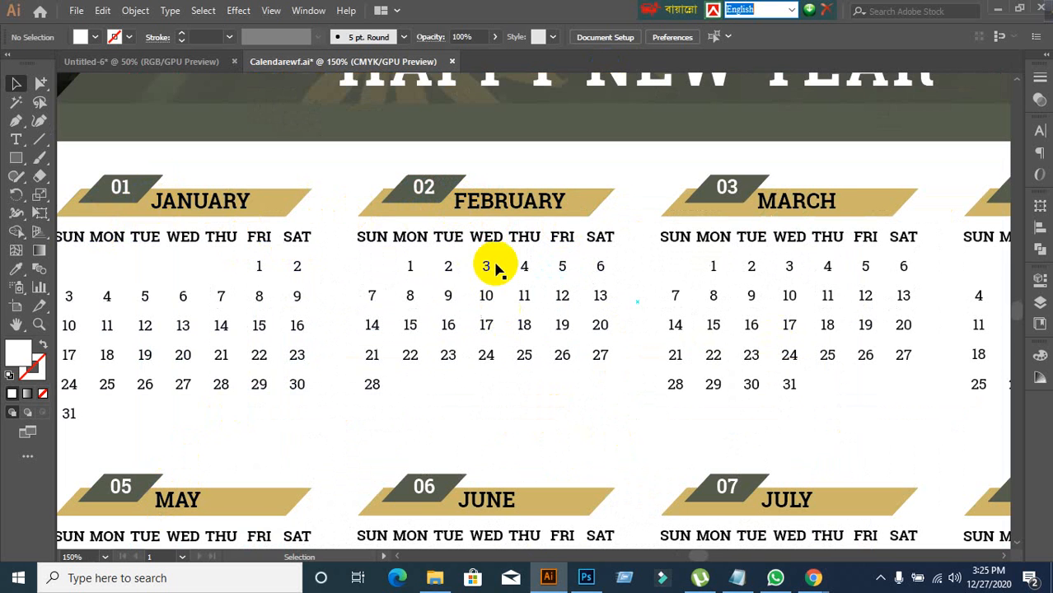
pyautogui.scroll(1, 492, 257)
pyautogui.click(481, 192)
pyautogui.rightClick(484, 191)
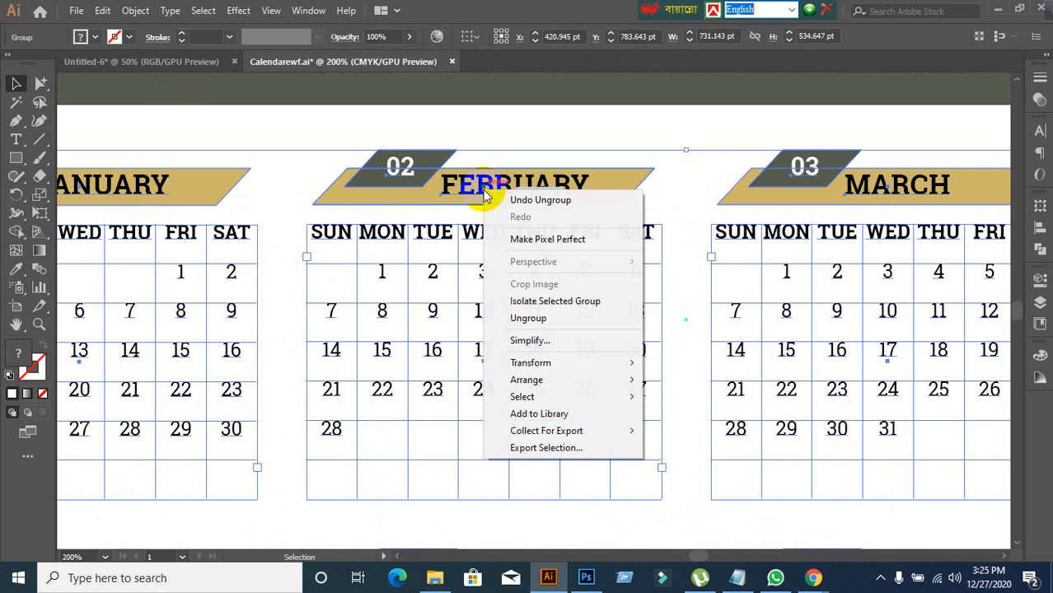
pyautogui.click(531, 318)
pyautogui.click(697, 179)
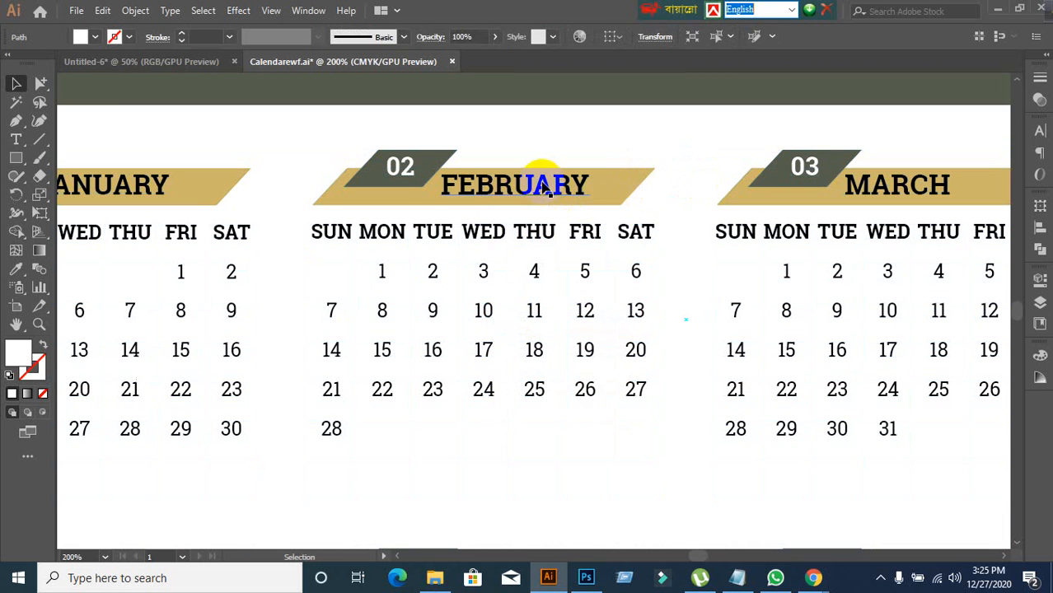
# Step: Ungroup the January-to-April row, followed by the February calendar within it
pyautogui.click(546, 189)
pyautogui.rightClick(543, 189)
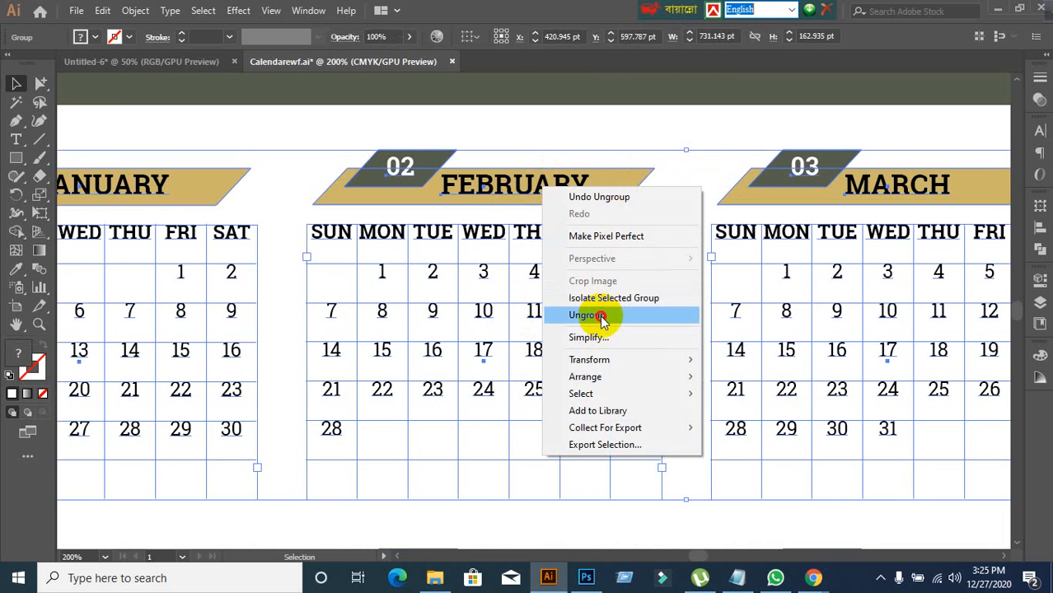
pyautogui.click(600, 320)
pyautogui.click(681, 183)
pyautogui.click(482, 184)
pyautogui.rightClick(499, 190)
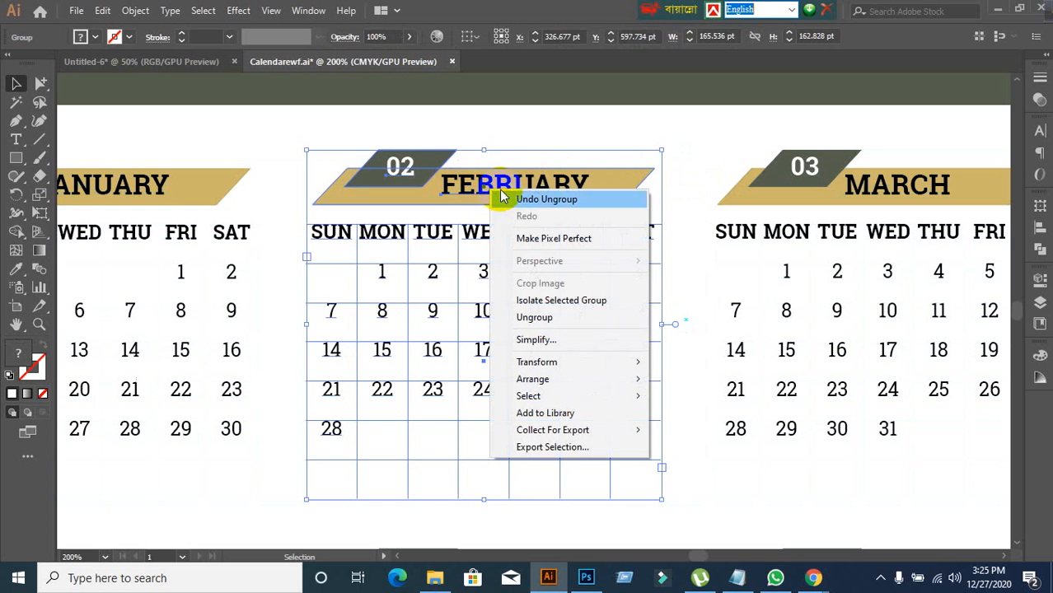
pyautogui.click(613, 317)
# Step: Ungroup the February heading, and also the subgroup holding its gold banner and month name
pyautogui.click(521, 184)
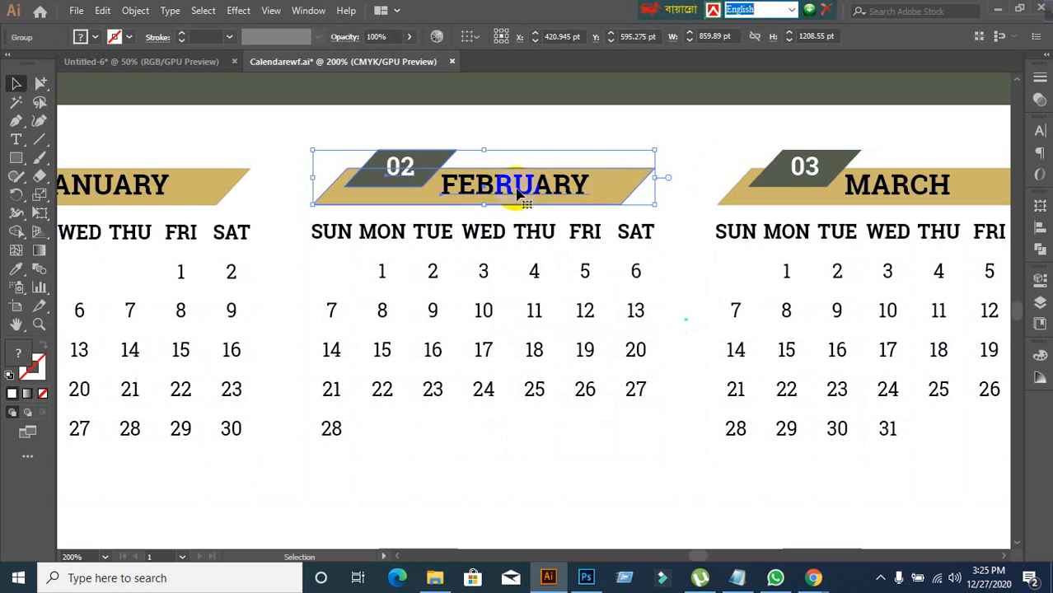
pyautogui.rightClick(517, 191)
pyautogui.click(565, 321)
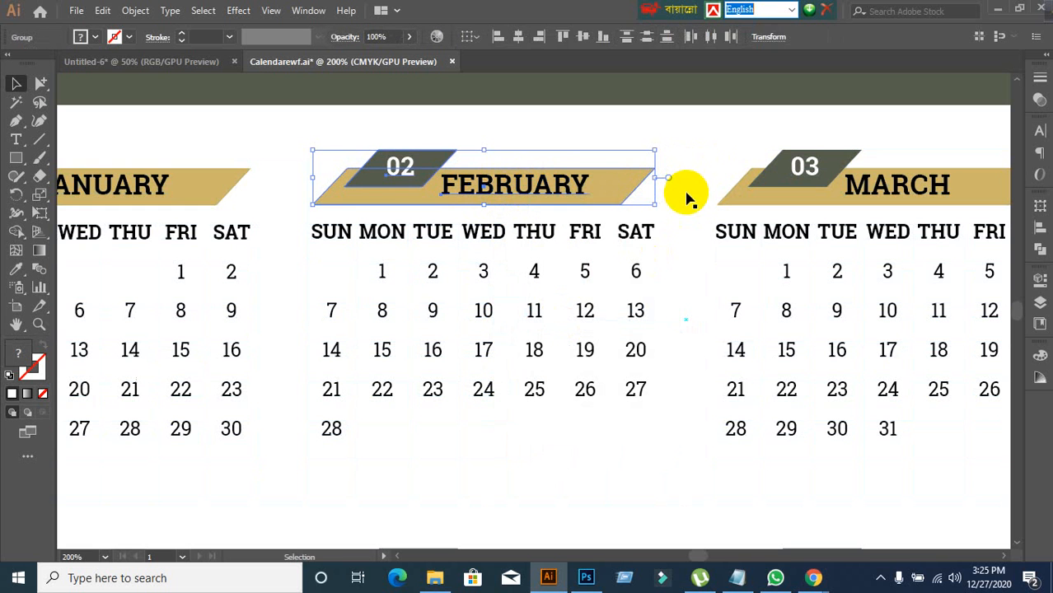
pyautogui.click(688, 198)
pyautogui.click(564, 199)
pyautogui.rightClick(554, 193)
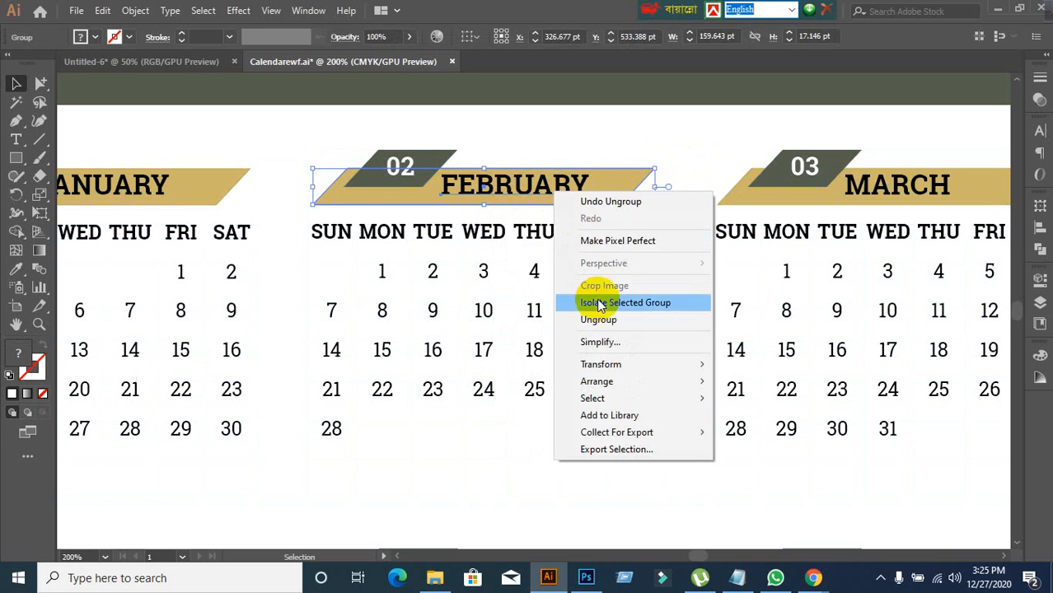
pyautogui.click(599, 320)
# Step: Try to select the February month name together with its gold banner
pyautogui.click(563, 202)
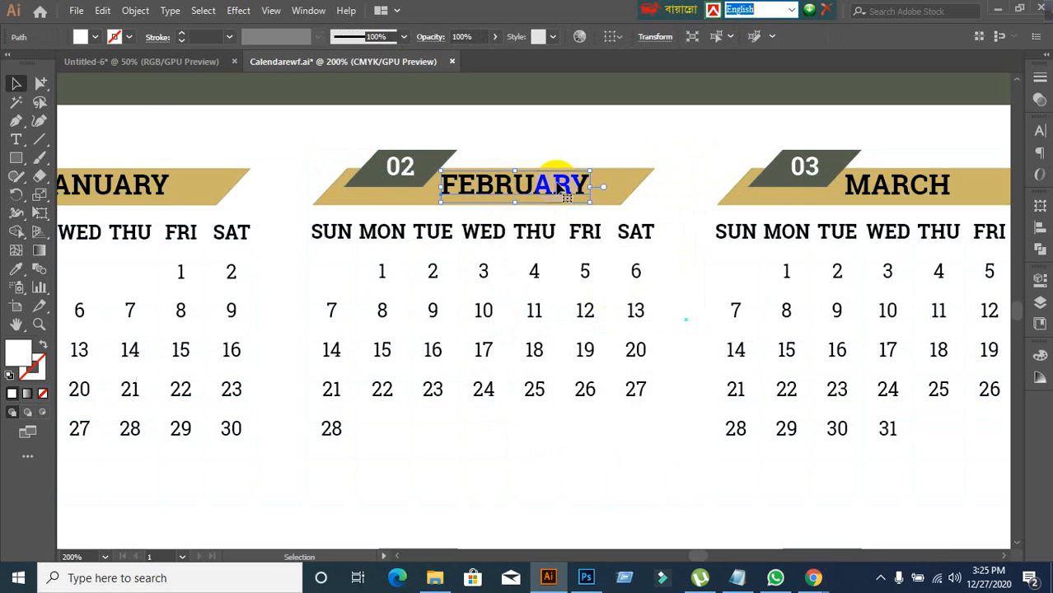
pyautogui.scroll(1, 551, 240)
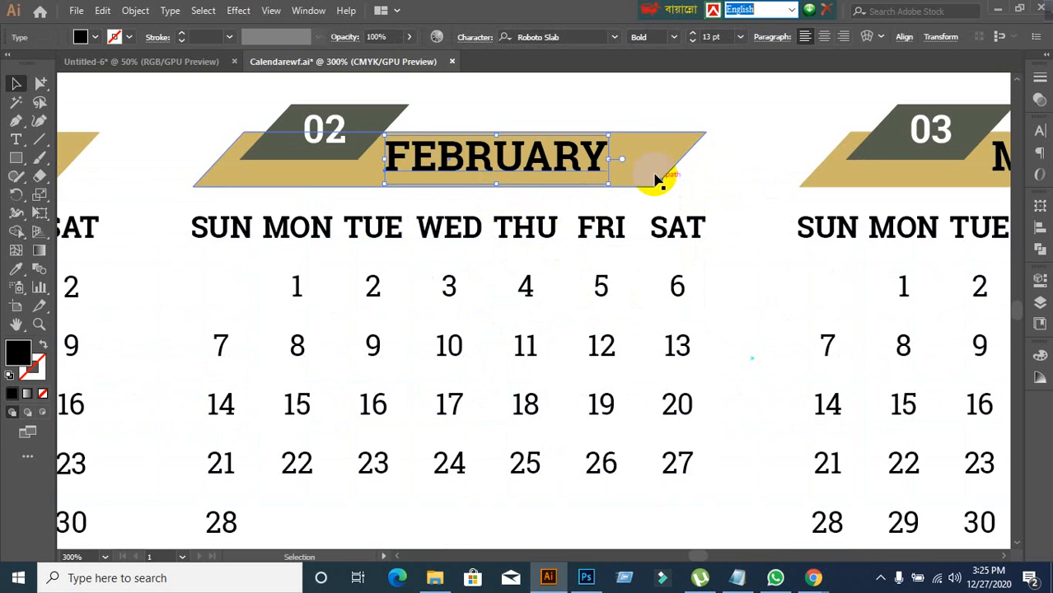
pyautogui.doubleClick(644, 171)
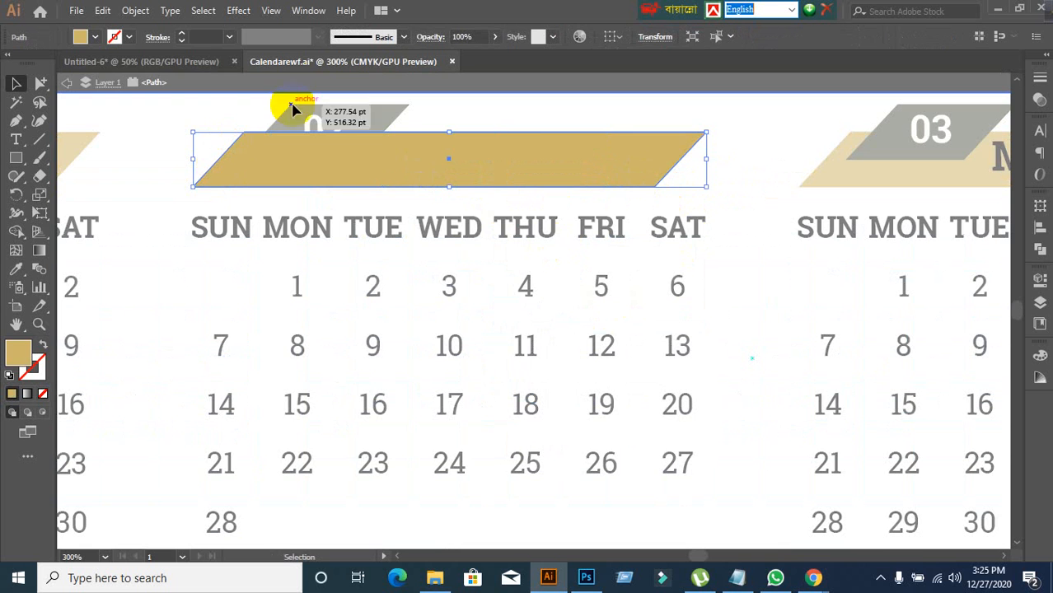
pyautogui.click(291, 85)
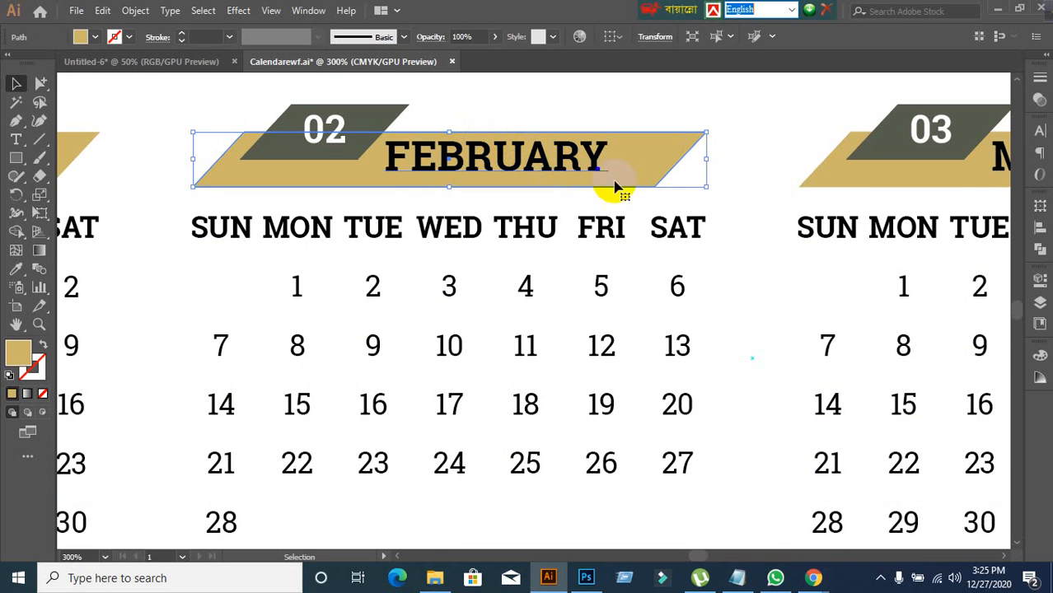
pyautogui.click(763, 136)
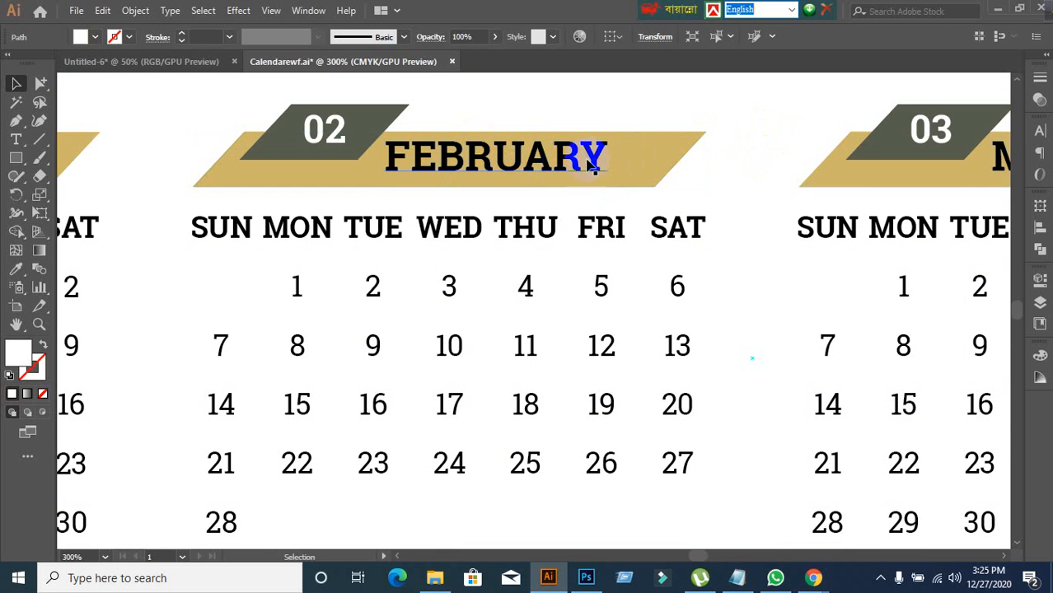
pyautogui.keyDown('shift'); pyautogui.click(644, 170); pyautogui.keyUp('shift')
pyautogui.click(732, 171)
pyautogui.click(559, 105)
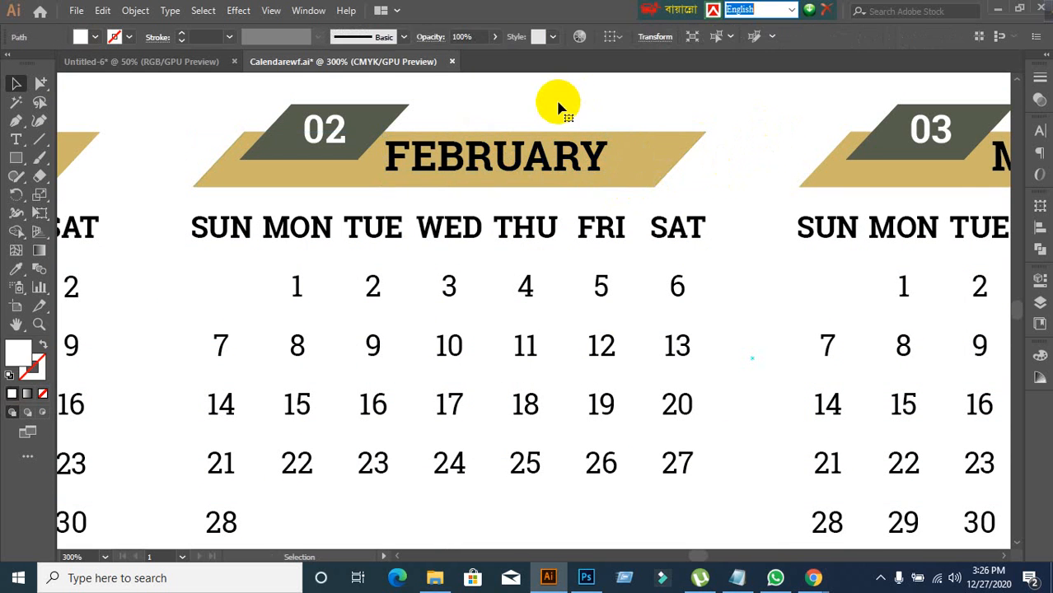
# Step: Lock the calendar's white background shape
pyautogui.scroll(-5, 574, 126)
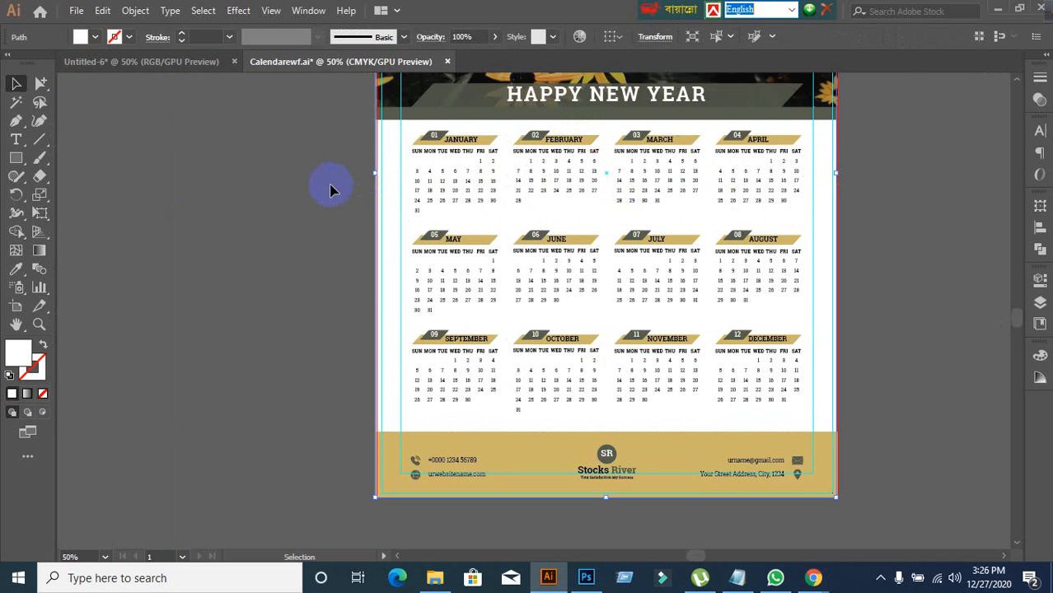
pyautogui.click(342, 244)
pyautogui.click(395, 212)
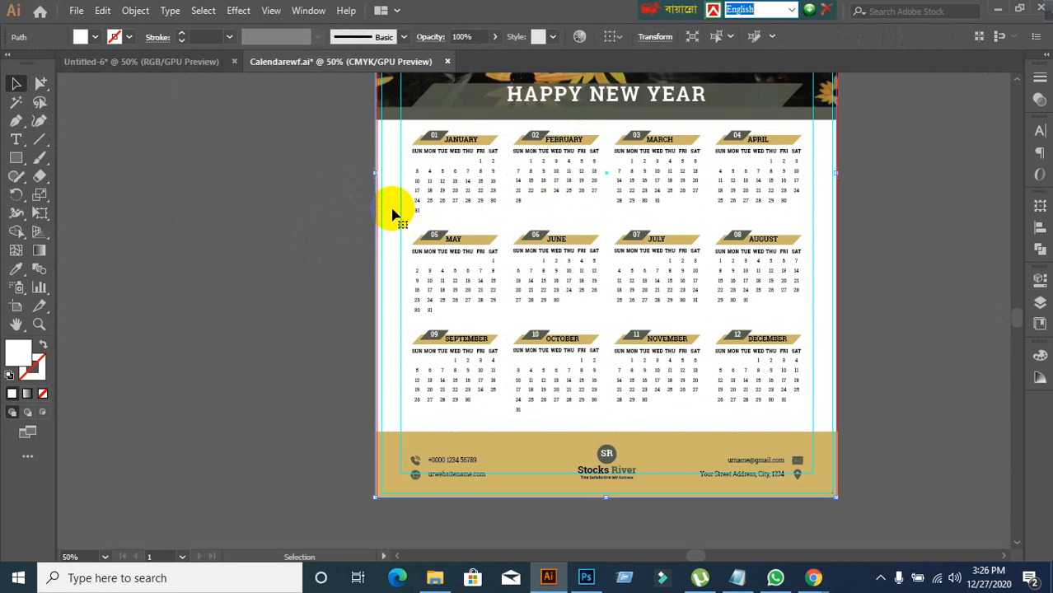
pyautogui.hotkey('ctrl', '2')
# Step: Select the February month name and its gold banner, with the banner as key object, and bring up the alignment options
pyautogui.scroll(4, 572, 126)
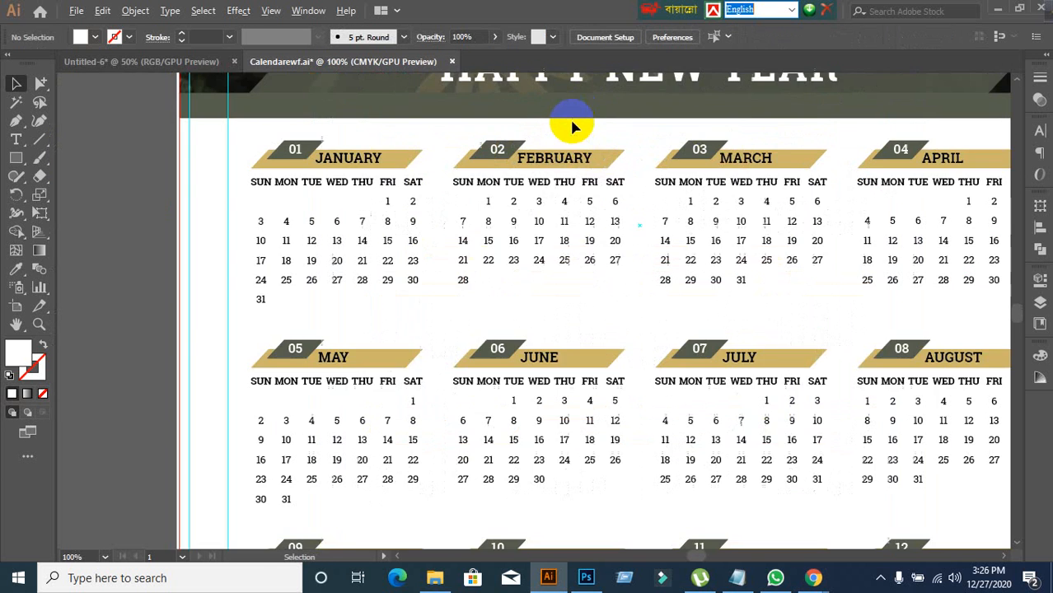
pyautogui.click(569, 182)
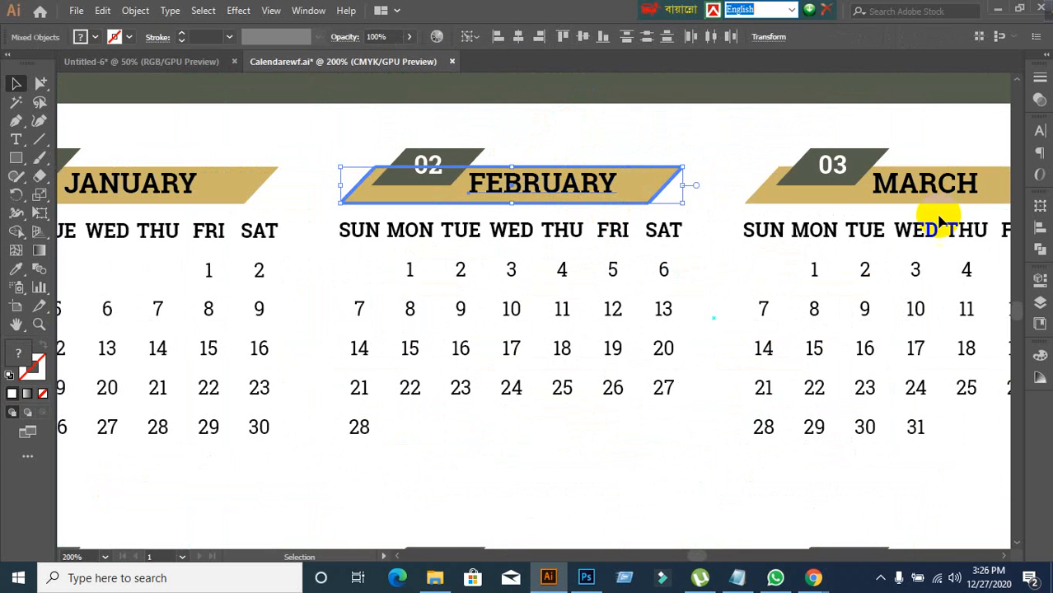
pyautogui.click(1039, 226)
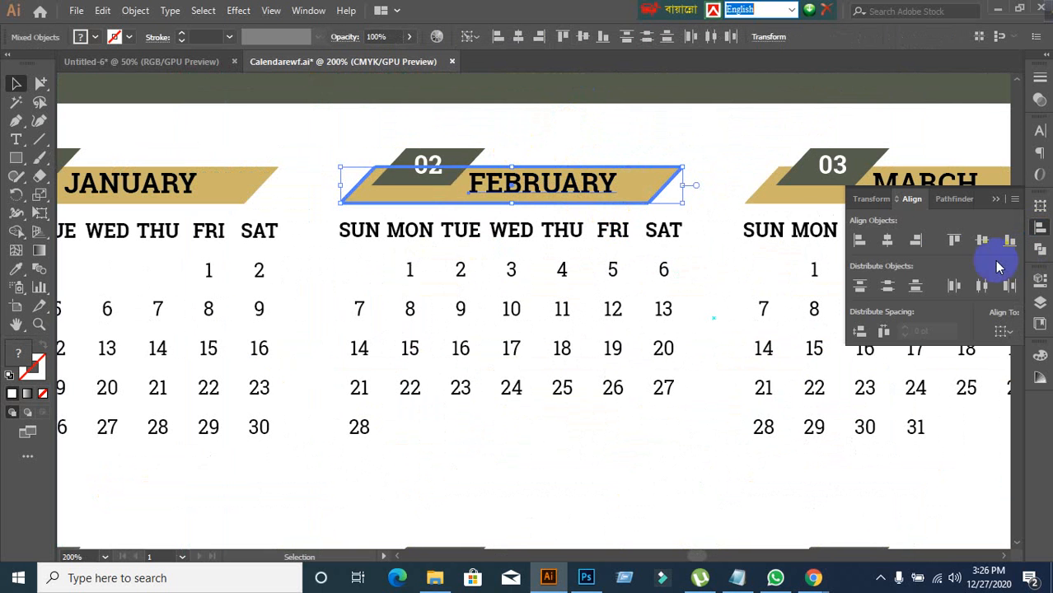
pyautogui.click(734, 150)
pyautogui.scroll(2, 541, 200)
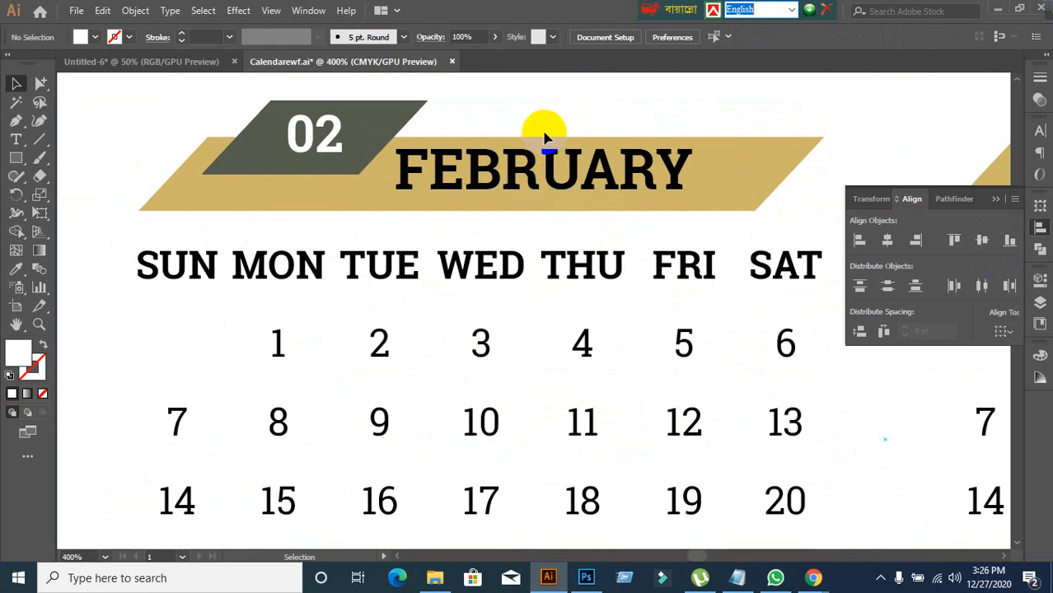
# Step: Try to centre the February month name by eye by moving it slightly lower within its gold banner
pyautogui.click(565, 192)
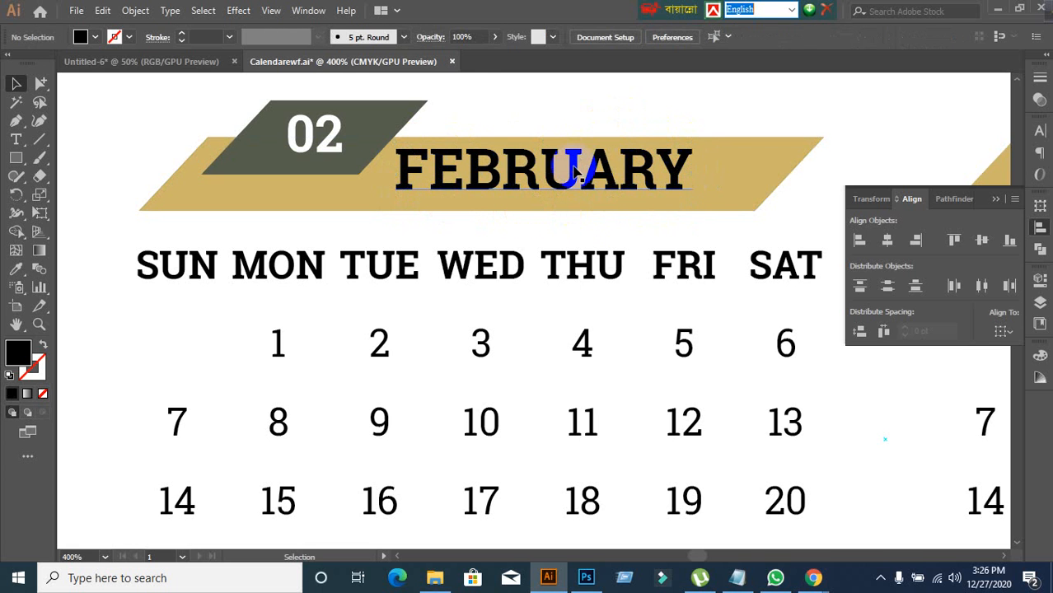
pyautogui.moveTo(575, 169); pyautogui.dragTo(574, 180)
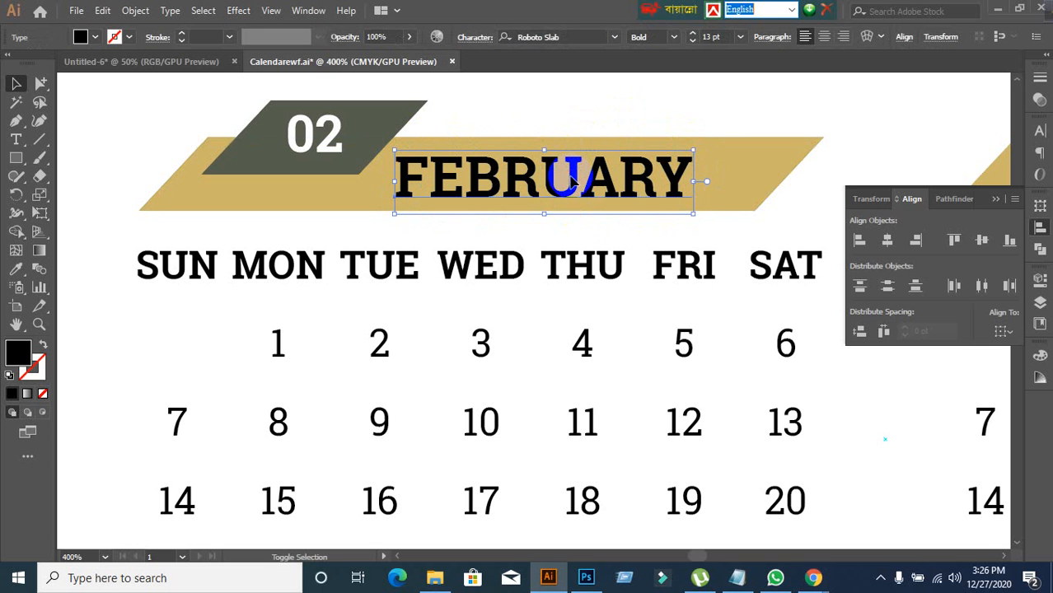
pyautogui.hotkey('ctrl', 'z')
pyautogui.moveTo(574, 171); pyautogui.dragTo(574, 178)
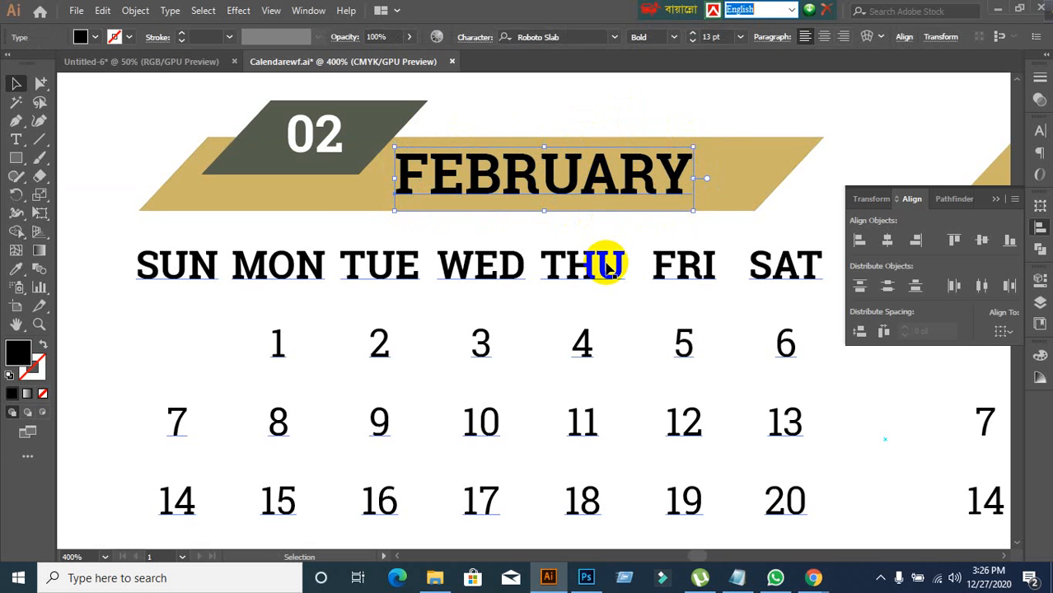
pyautogui.click(605, 119)
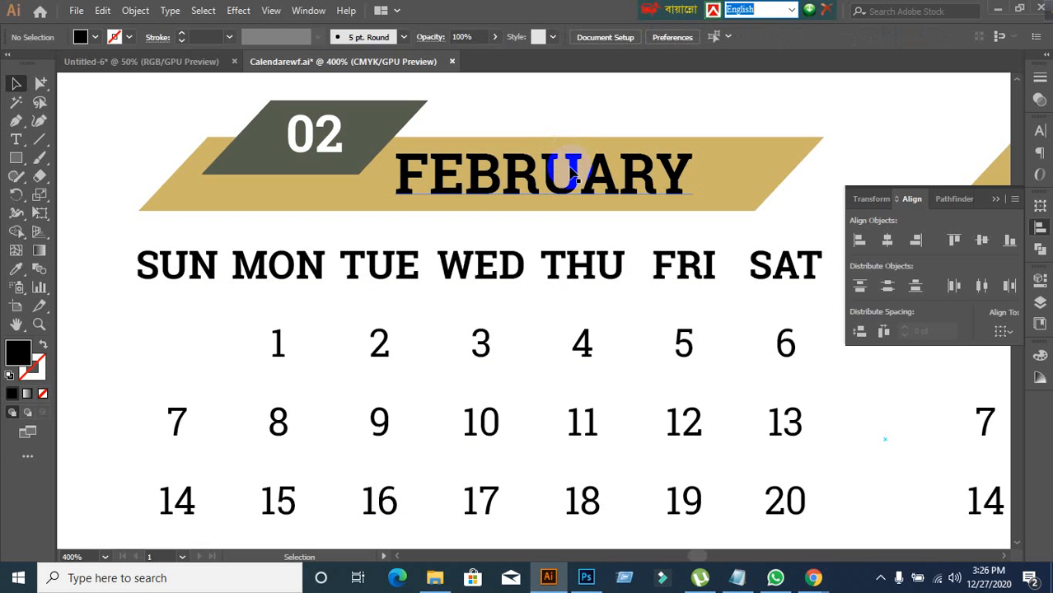
pyautogui.click(571, 172)
pyautogui.moveTo(571, 171); pyautogui.dragTo(571, 171)
pyautogui.click(593, 118)
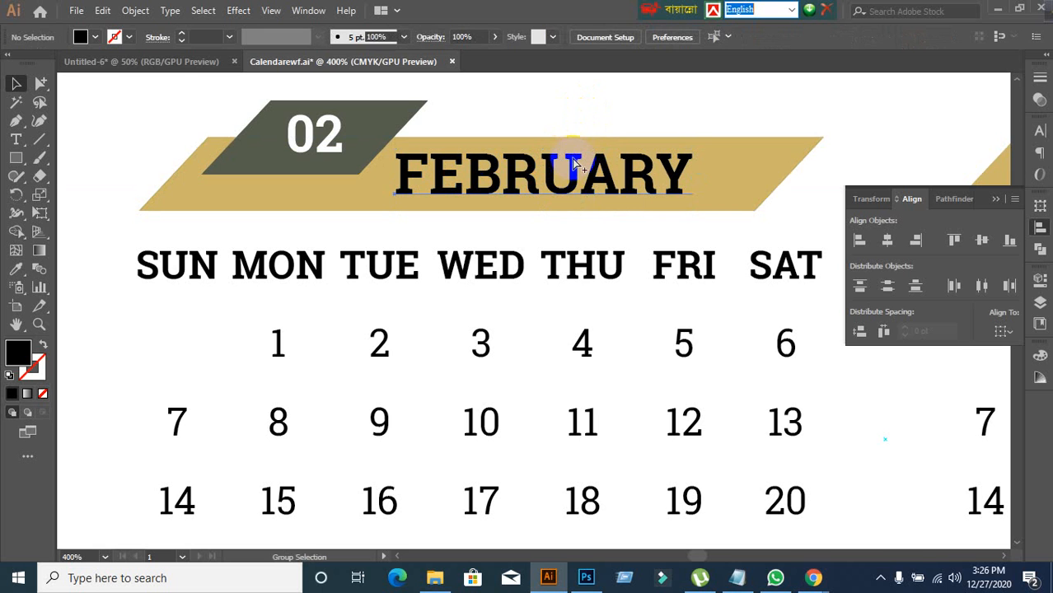
pyautogui.moveTo(574, 164); pyautogui.dragTo(600, 138)
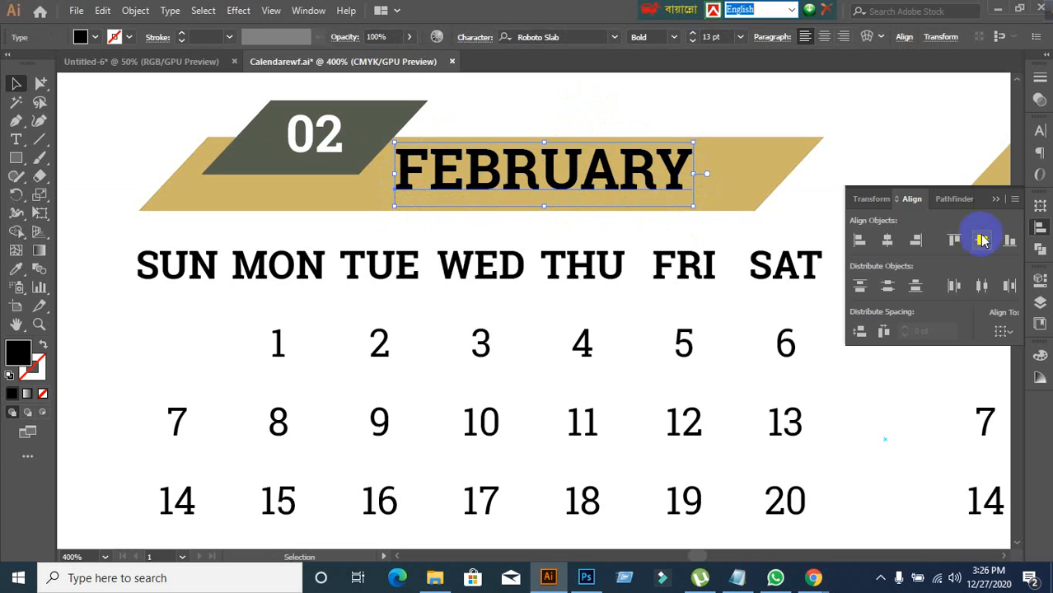
# Step: Convert the February month name to outlines and compare its bounds with those of the gold banner
pyautogui.rightClick(674, 186)
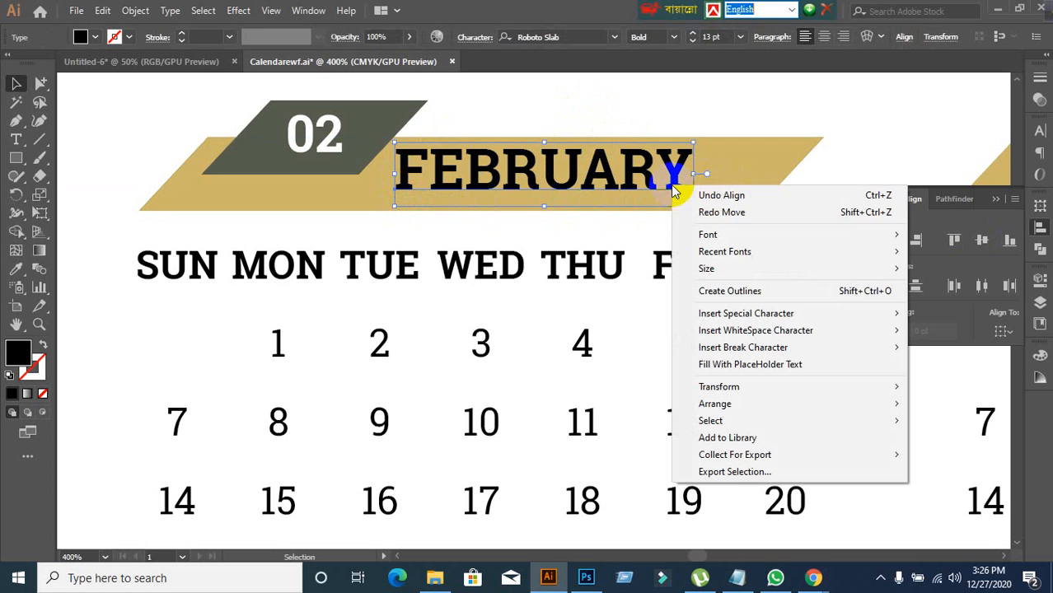
pyautogui.click(730, 291)
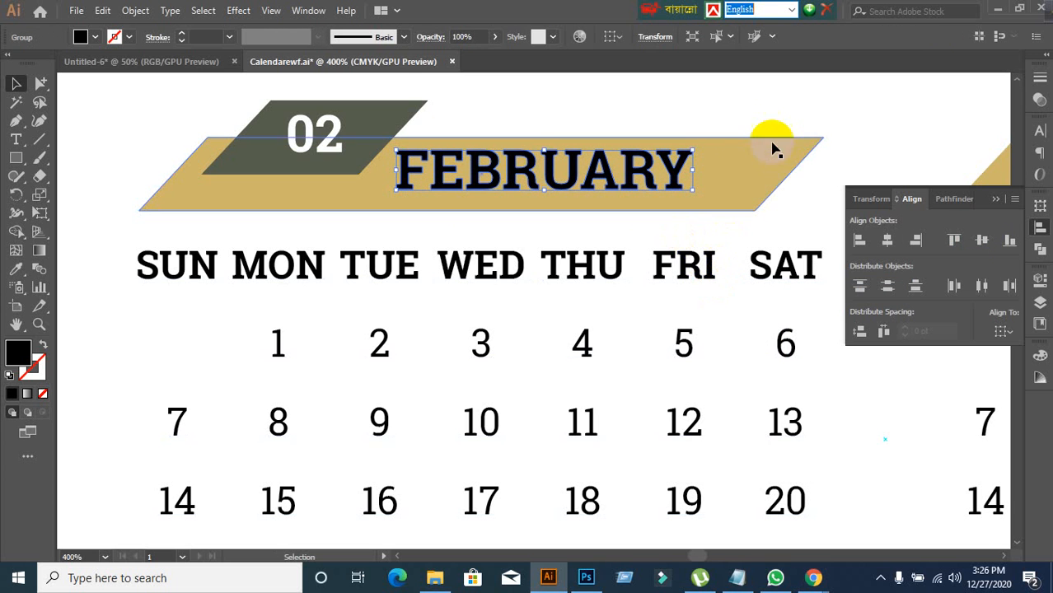
pyautogui.click(775, 111)
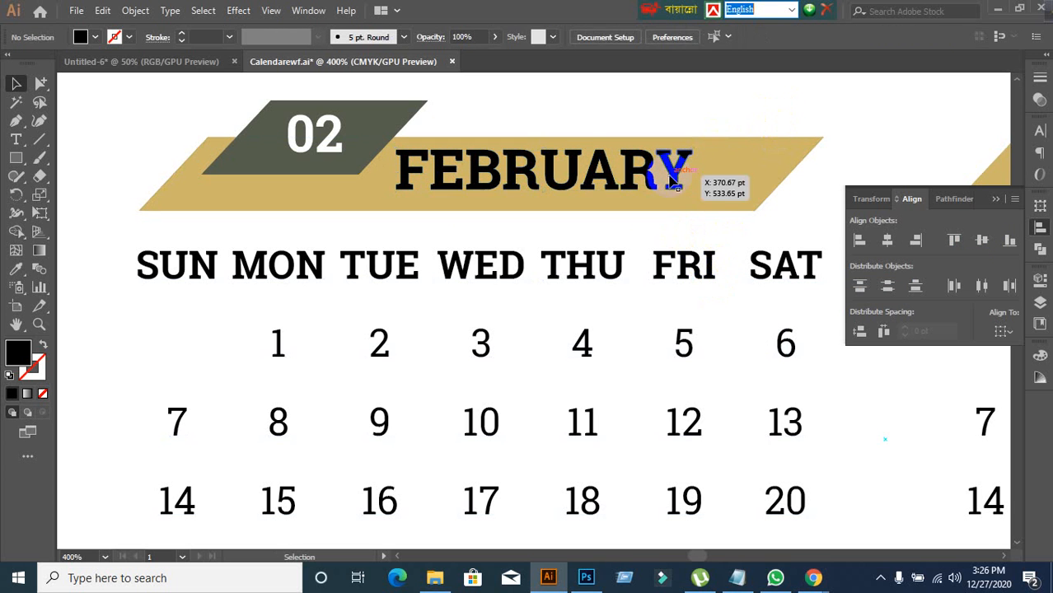
pyautogui.doubleClick(728, 176)
pyautogui.click(484, 85)
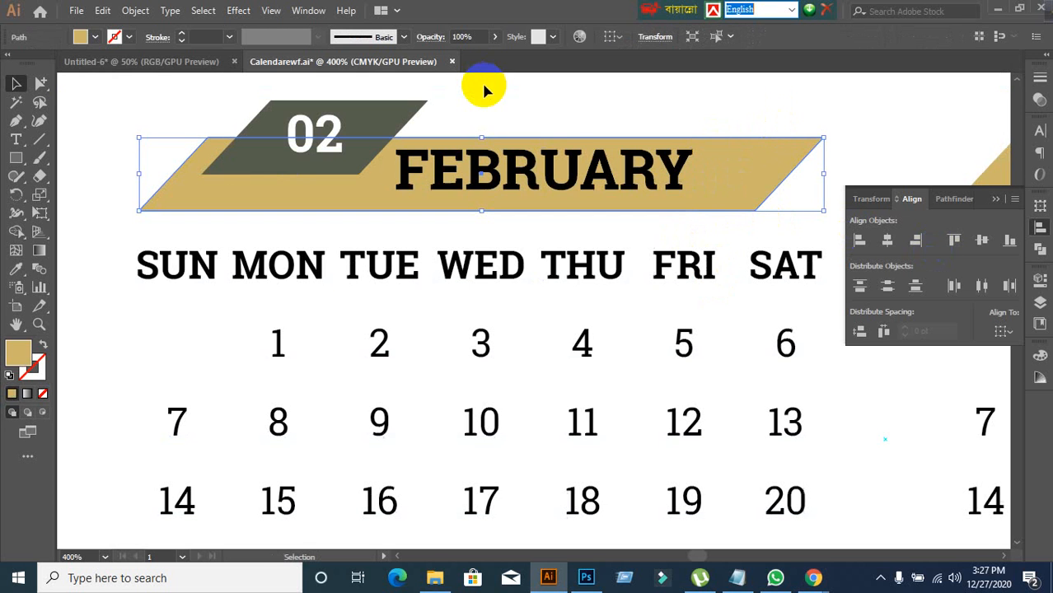
pyautogui.click(752, 110)
# Step: Align the outlined February month name to the vertical centre of its gold banner, using the banner as key object
pyautogui.click(681, 188)
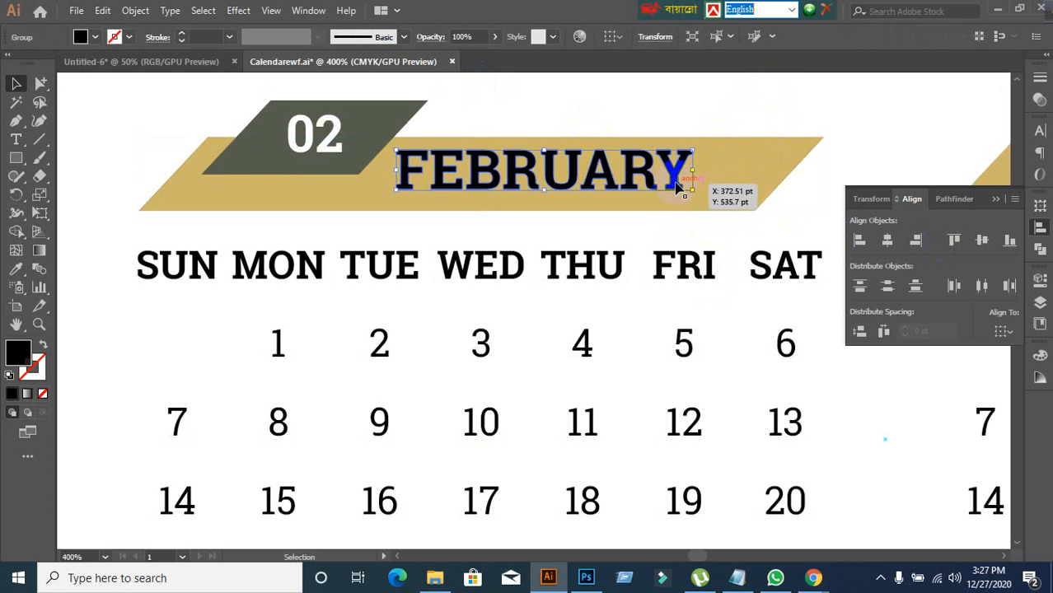
pyautogui.keyDown('shift'); pyautogui.click(743, 188); pyautogui.keyUp('shift')
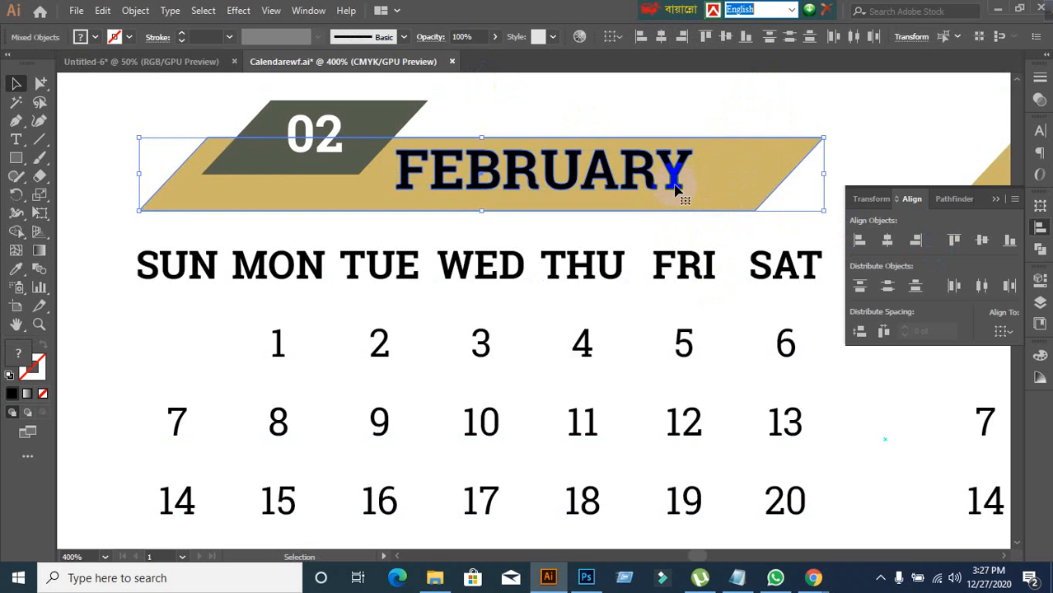
pyautogui.click(858, 155)
pyautogui.click(760, 166)
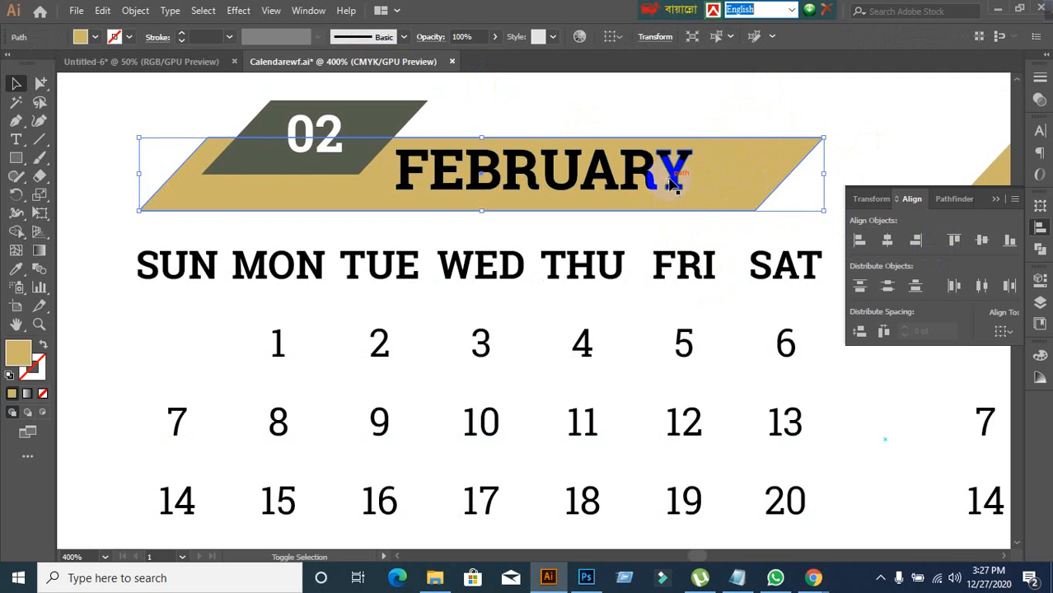
pyautogui.keyDown('shift'); pyautogui.click(674, 178); pyautogui.keyUp('shift')
pyautogui.click(728, 207)
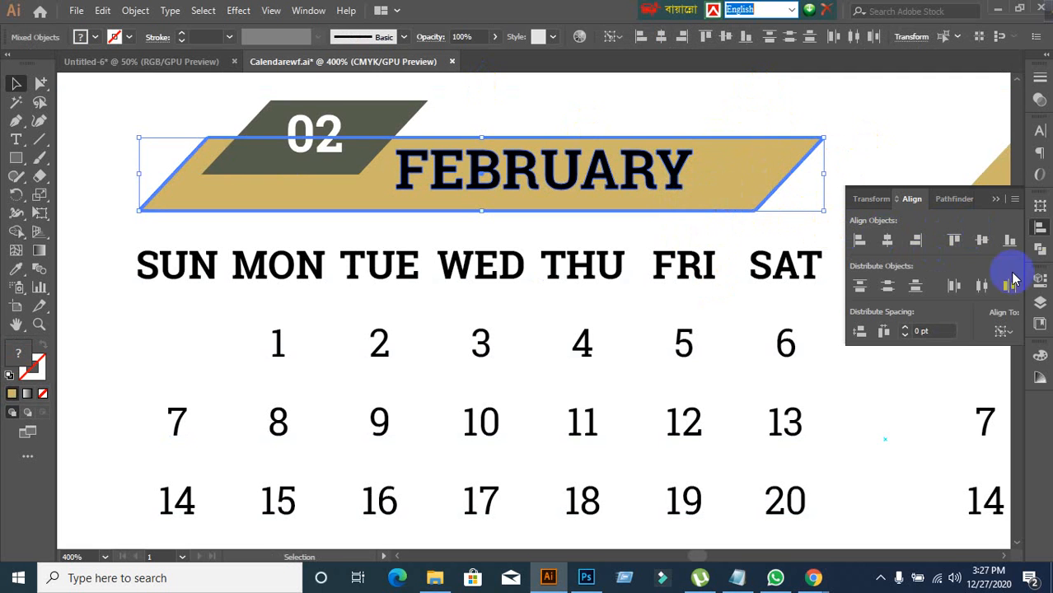
pyautogui.click(981, 243)
pyautogui.click(884, 140)
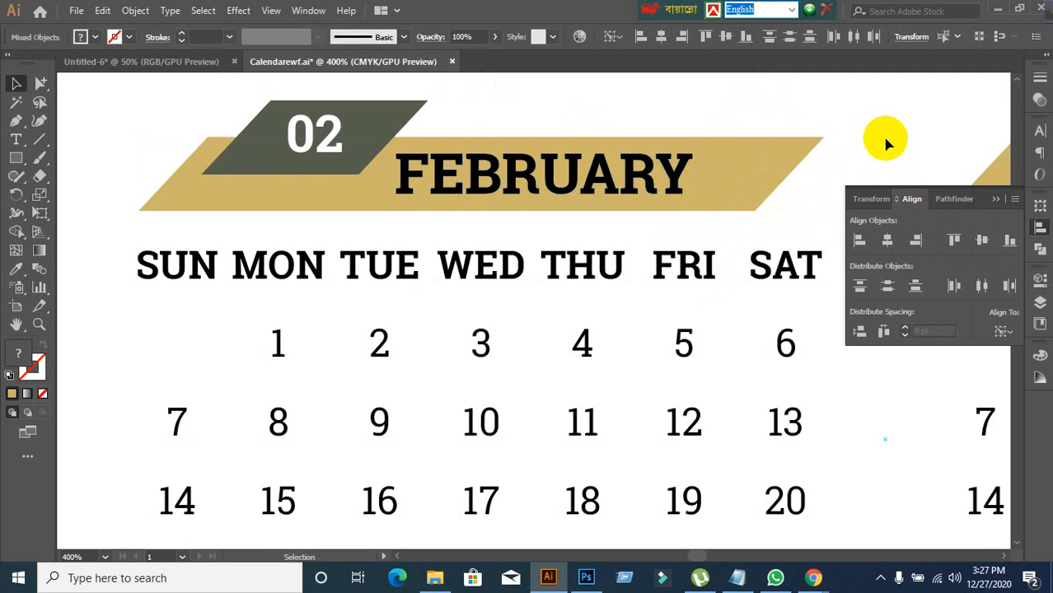
# Step: Undo the vertical alignment and the outline conversion of the February month name
pyautogui.hotkey('ctrl', 'z')
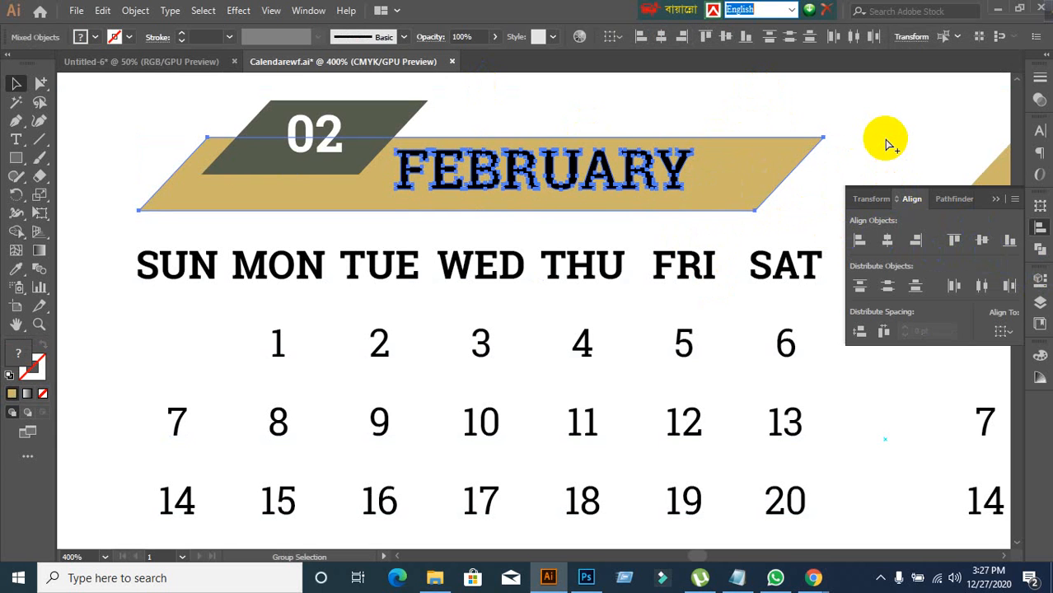
pyautogui.hotkey('ctrl', 'z')
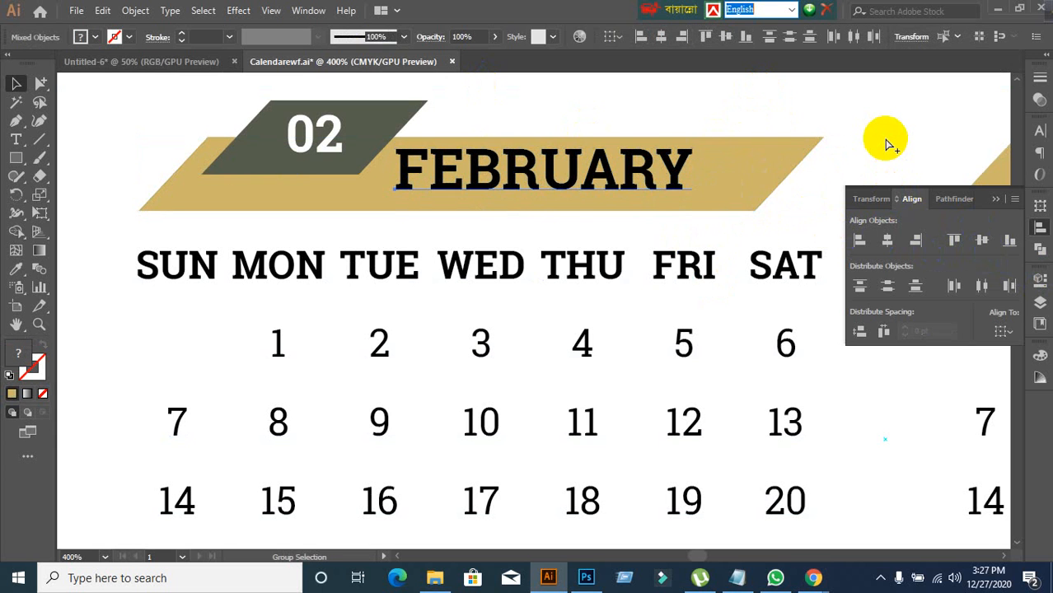
pyautogui.click(886, 144)
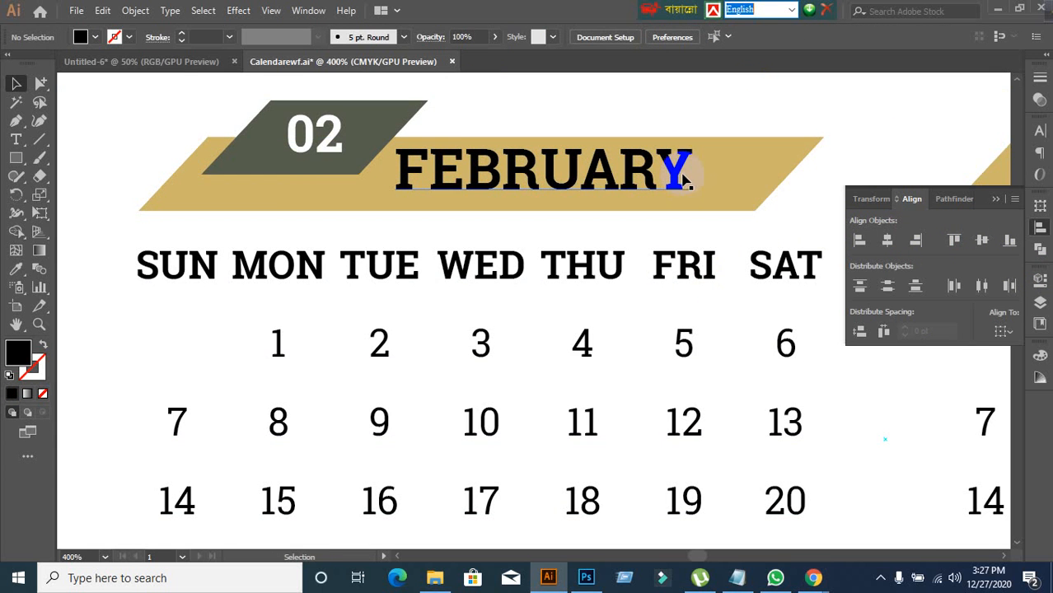
# Step: Place a copy of the February month name above its gold banner and fill the copy with red
pyautogui.scroll(-1, 681, 179)
pyautogui.moveTo(677, 186); pyautogui.dragTo(850, 113)
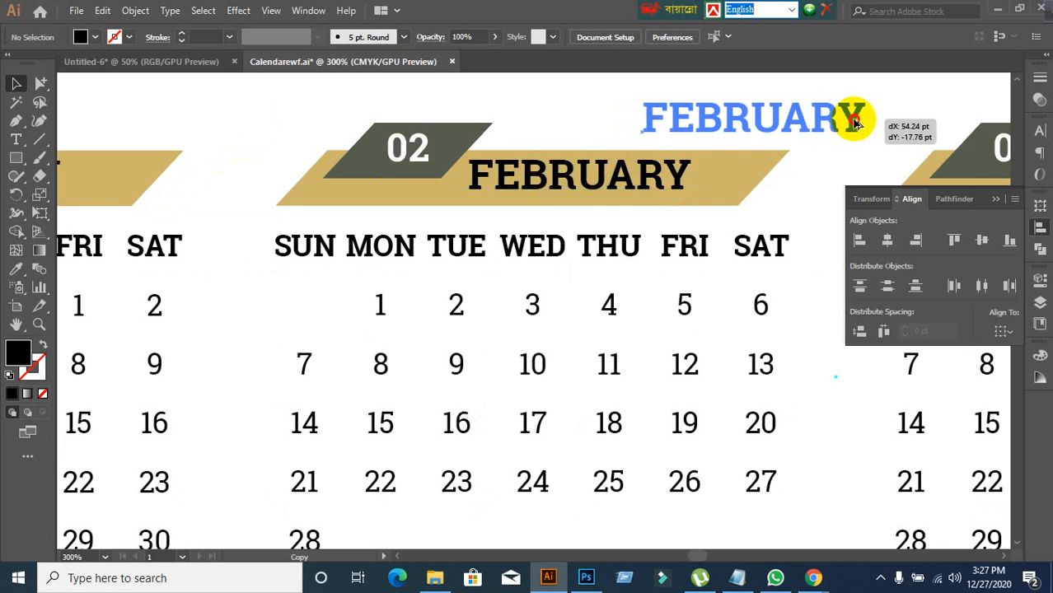
pyautogui.moveTo(799, 206); pyautogui.dragTo(599, 223)
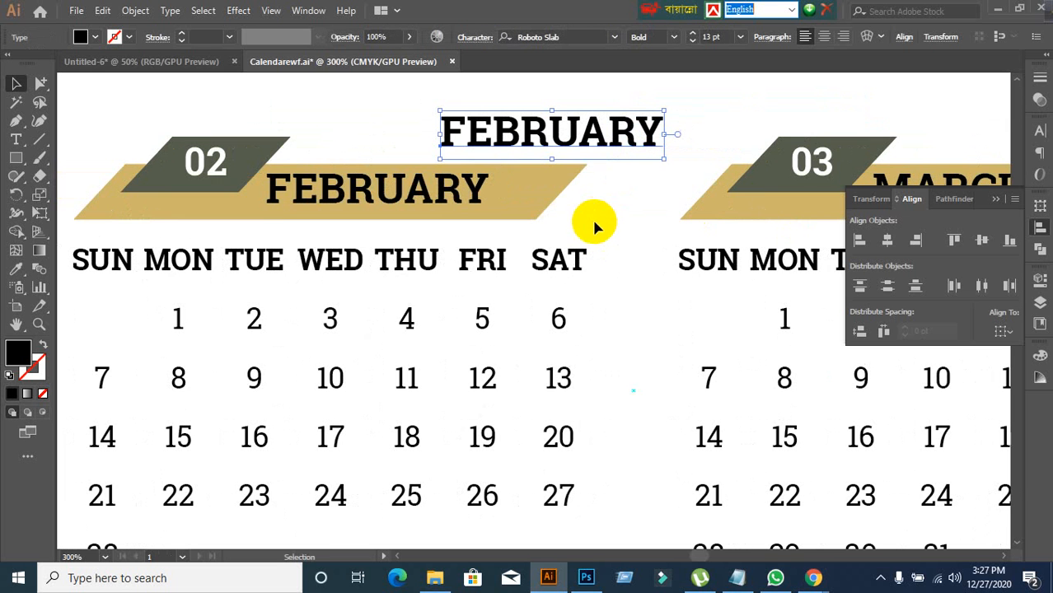
pyautogui.click(94, 38)
pyautogui.click(52, 66)
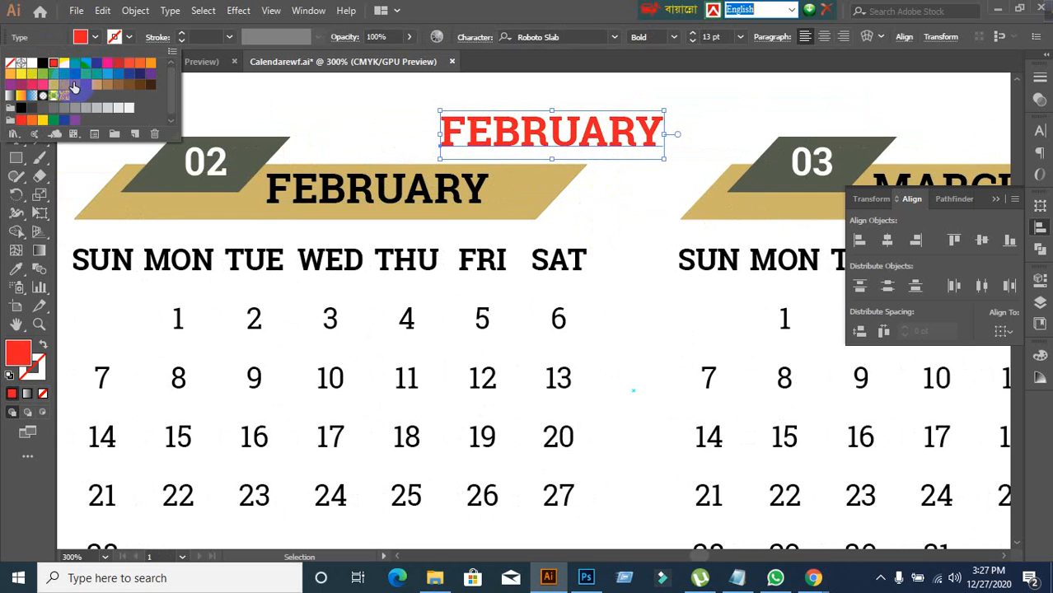
pyautogui.click(564, 4)
pyautogui.click(610, 205)
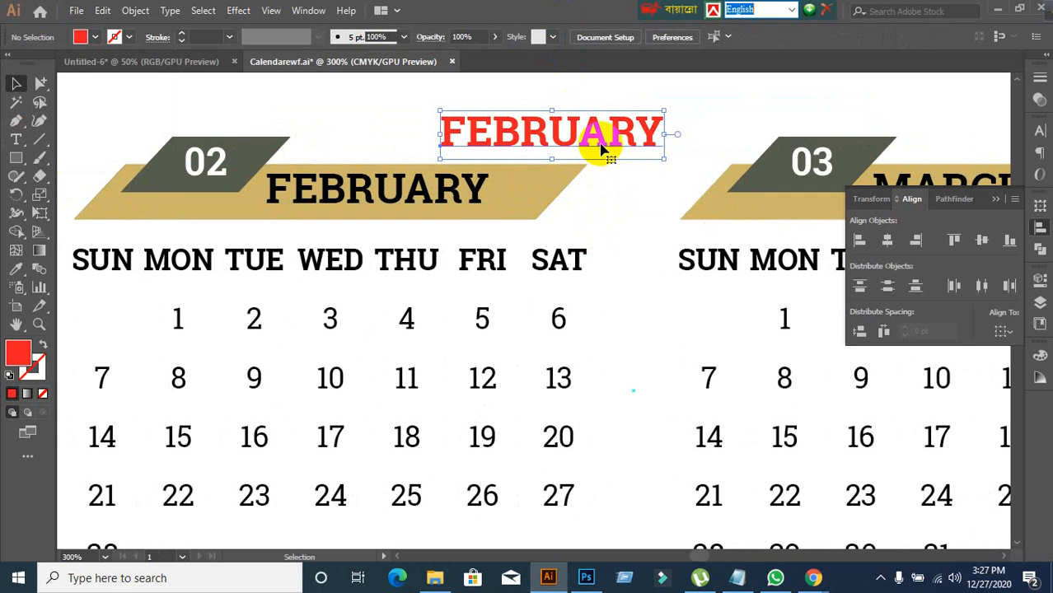
# Step: Convert the red February copy to outlines and align it to the vertical centre of the gold banner as key object
pyautogui.rightClick(602, 147)
pyautogui.click(670, 247)
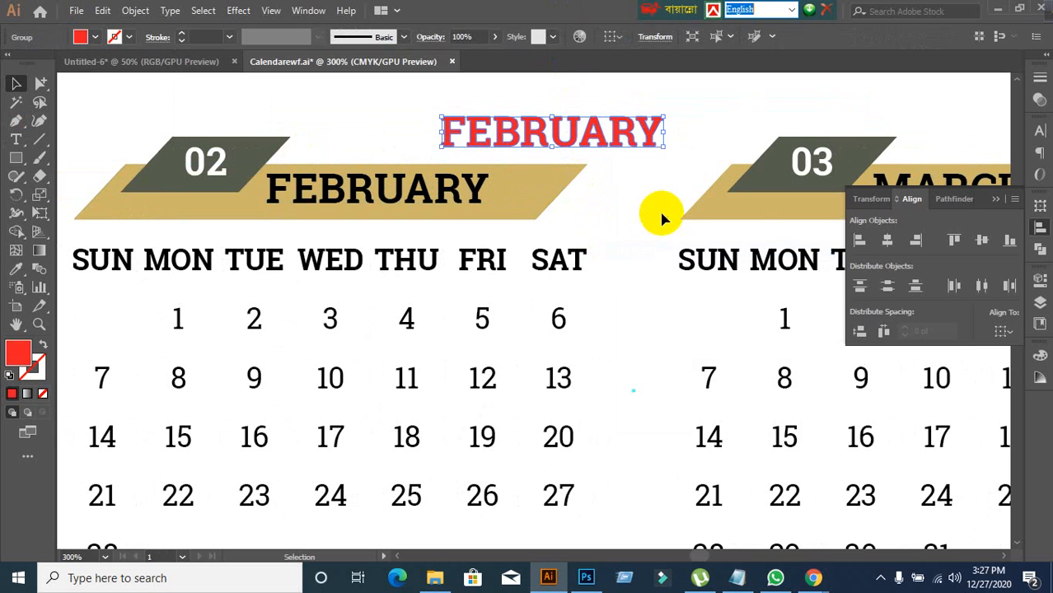
pyautogui.keyDown('shift'); pyautogui.click(537, 204); pyautogui.keyUp('shift')
pyautogui.click(536, 204)
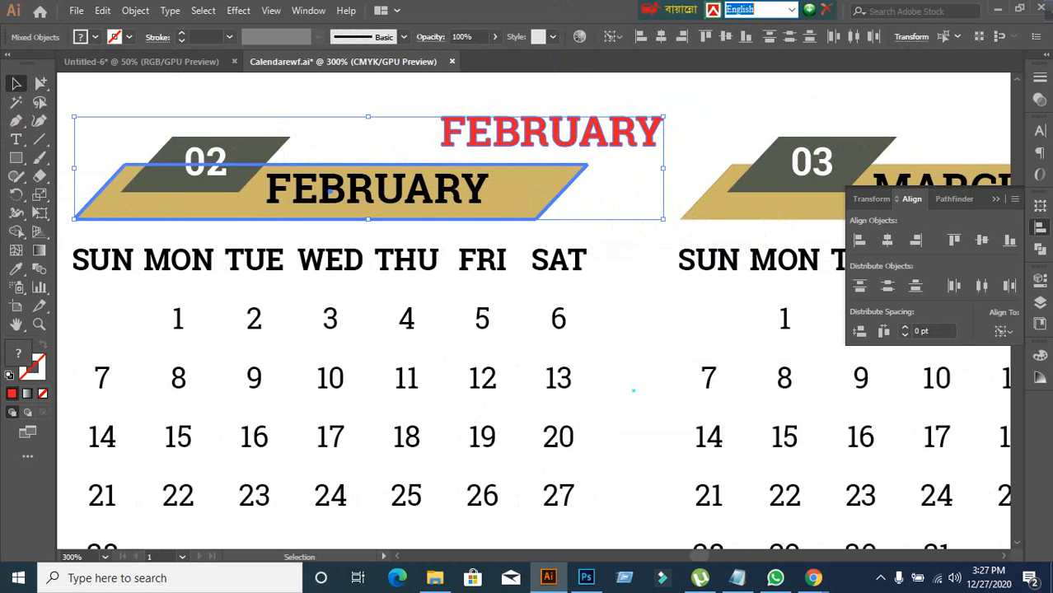
pyautogui.click(988, 240)
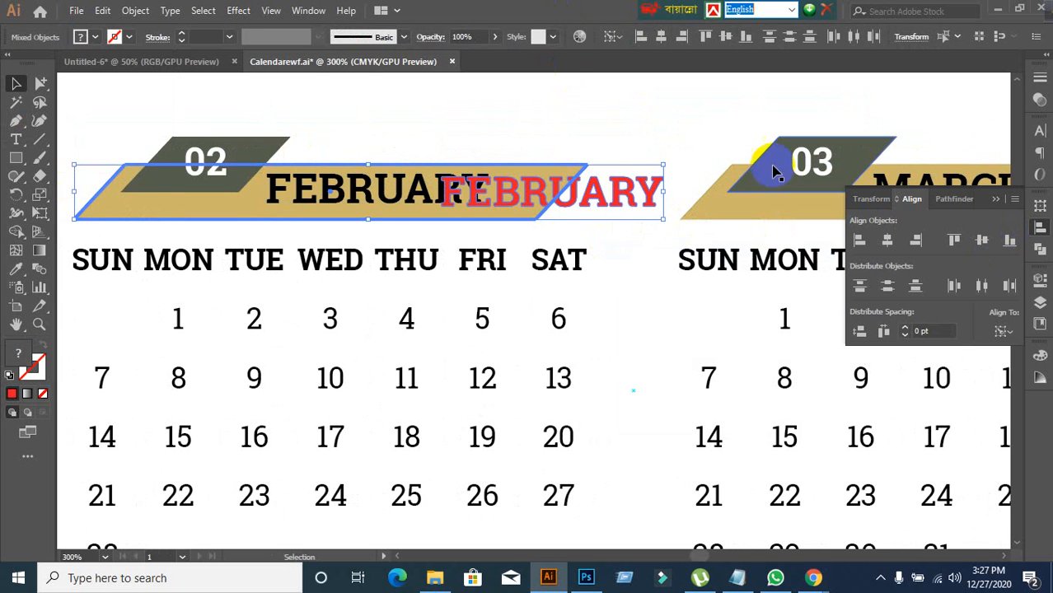
pyautogui.click(711, 105)
pyautogui.scroll(1, 404, 216)
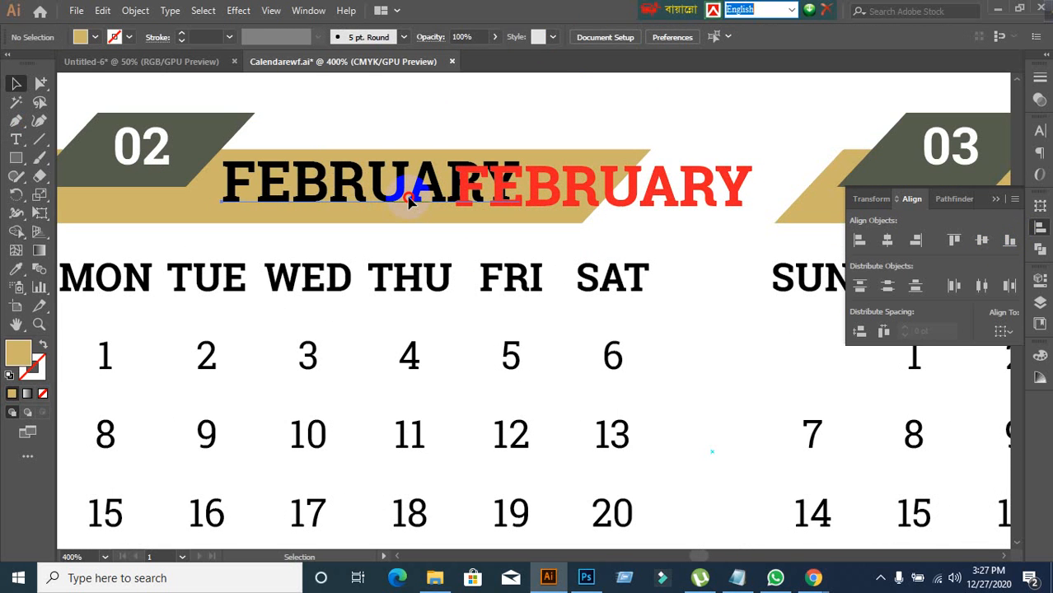
# Step: Move the black February month name straight down about 0.94 pt to match the red copy's baseline, and delete the red copy
pyautogui.click(409, 200)
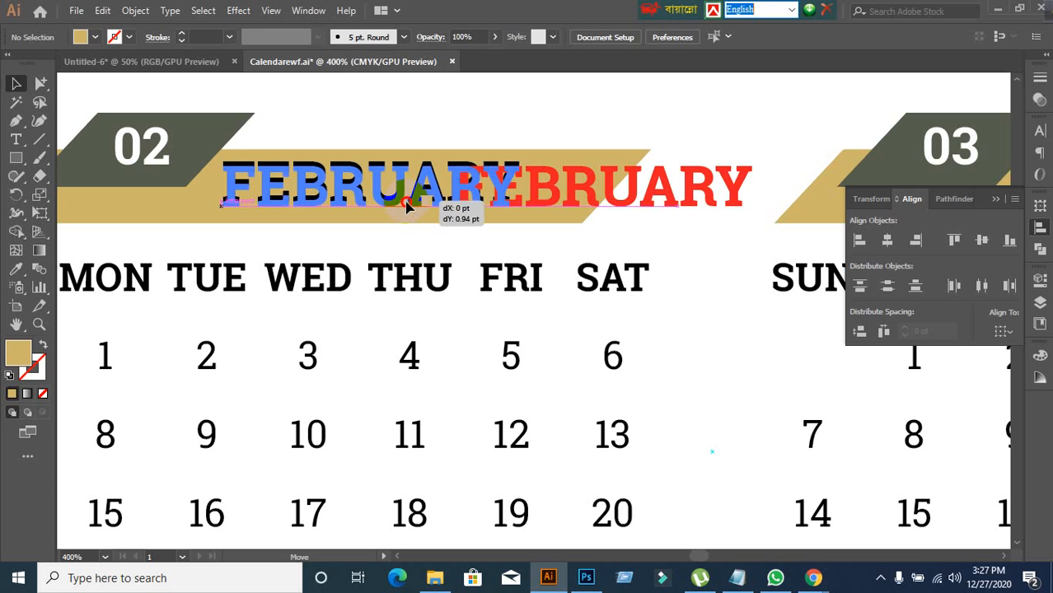
pyautogui.click(706, 122)
pyautogui.click(700, 174)
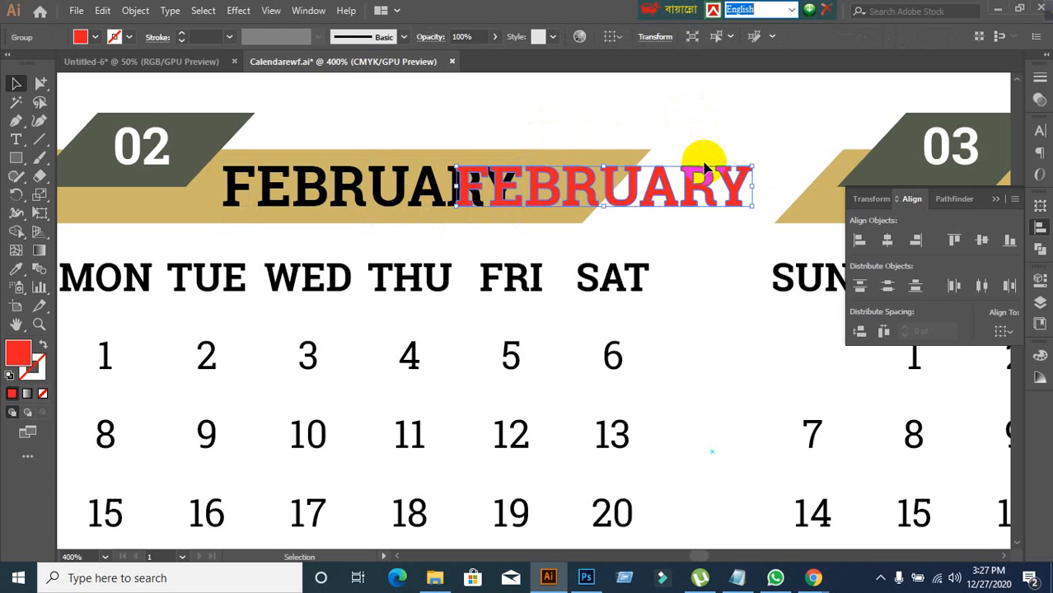
pyautogui.press('Delete')
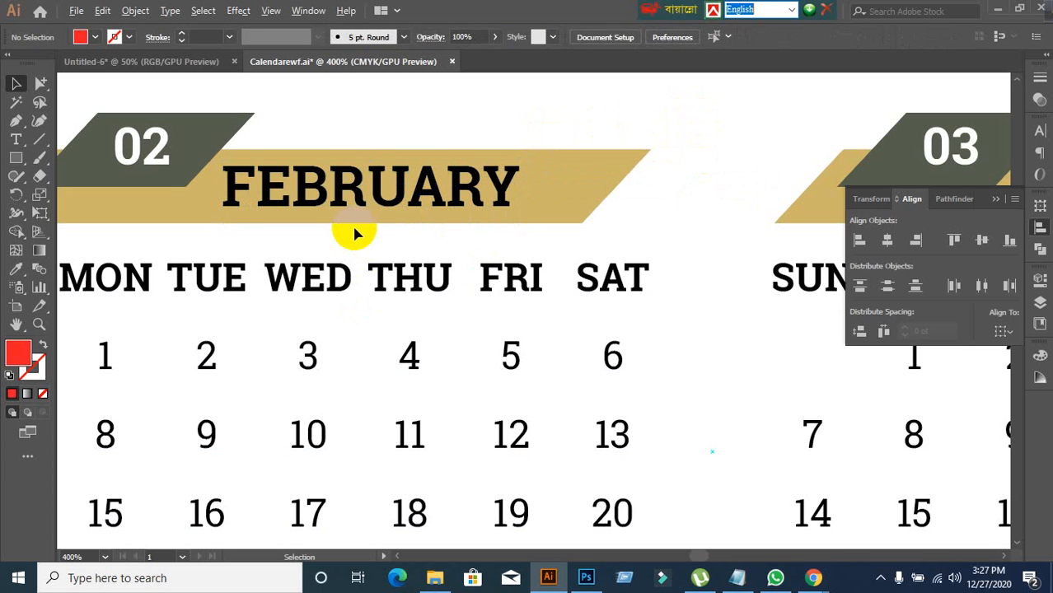
# Step: Examine the month headings across the calendar, from the January row down to the September row and the footer
pyautogui.scroll(-1, 352, 224)
pyautogui.moveTo(312, 235); pyautogui.dragTo(457, 235)
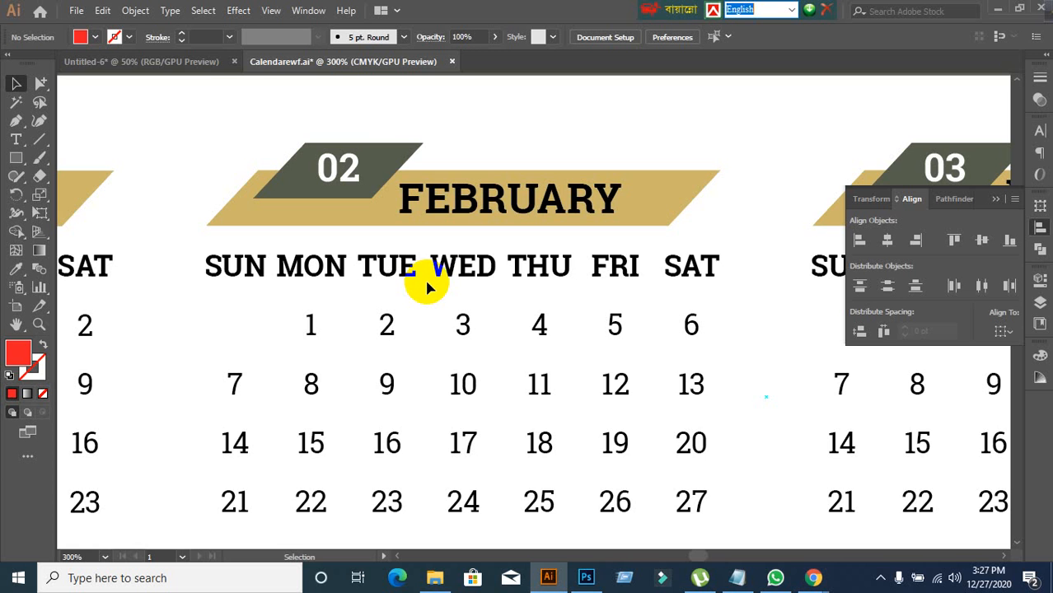
pyautogui.scroll(-2, 477, 272)
pyautogui.scroll(2, 418, 298)
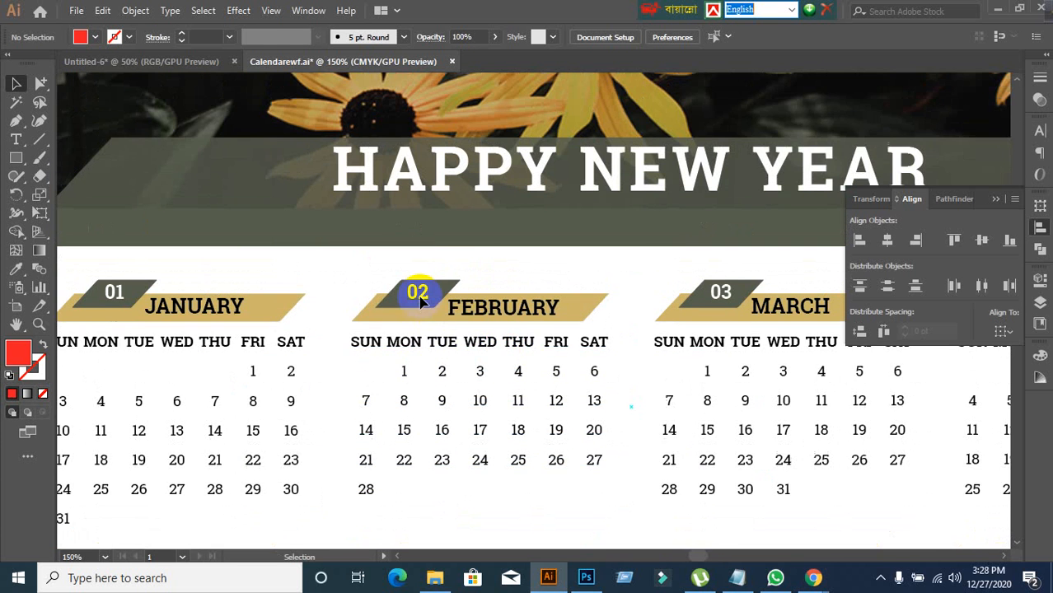
pyautogui.scroll(1, 418, 302)
pyautogui.scroll(-1, 419, 299)
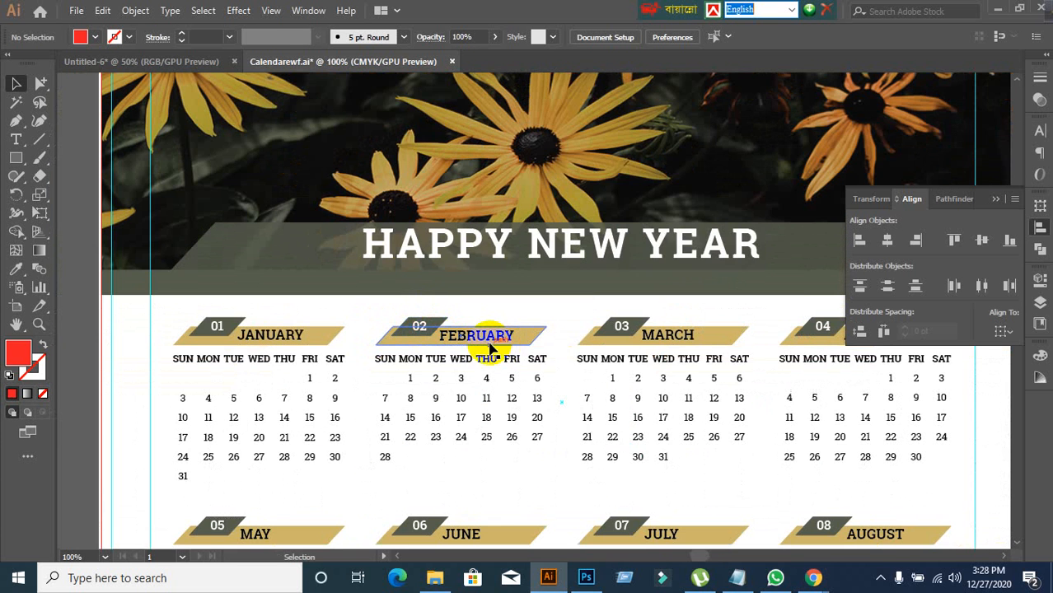
pyautogui.scroll(1, 491, 348)
pyautogui.scroll(-1, 488, 348)
pyautogui.moveTo(629, 399); pyautogui.dragTo(461, 221)
pyautogui.scroll(2, 557, 240)
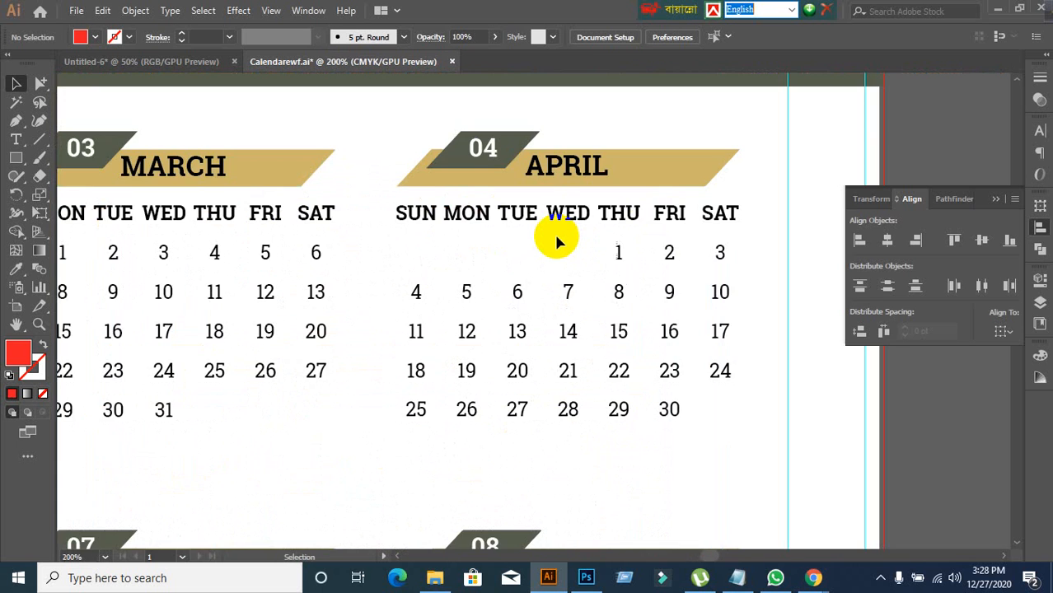
pyautogui.scroll(-2, 553, 233)
pyautogui.moveTo(475, 447); pyautogui.dragTo(665, 226)
pyautogui.moveTo(469, 399); pyautogui.dragTo(552, 328)
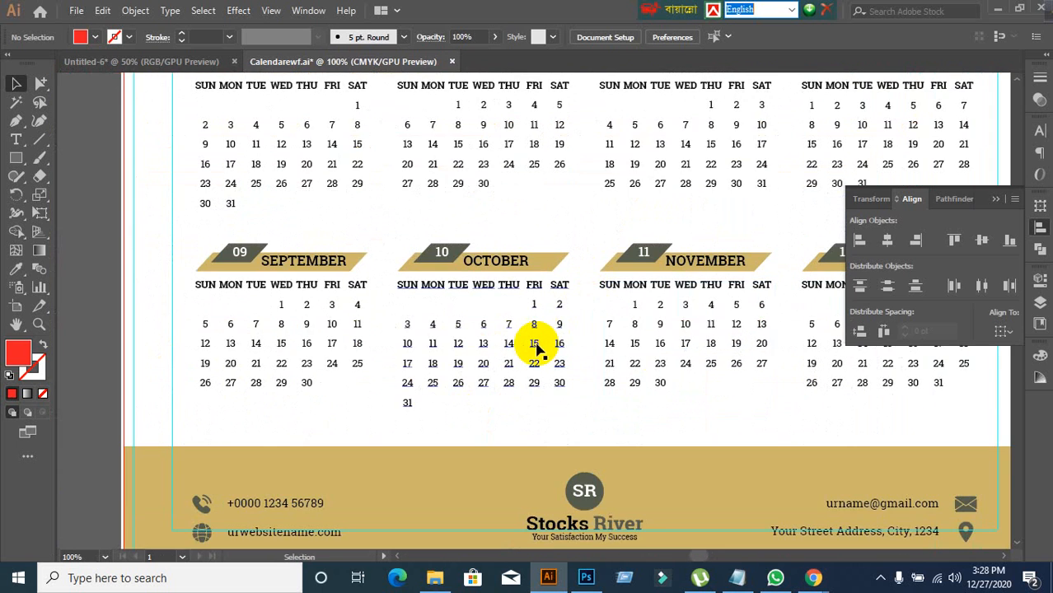
# Step: Switch to the Google Meet call in Chrome
pyautogui.moveTo(816, 578)
pyautogui.click(711, 531)
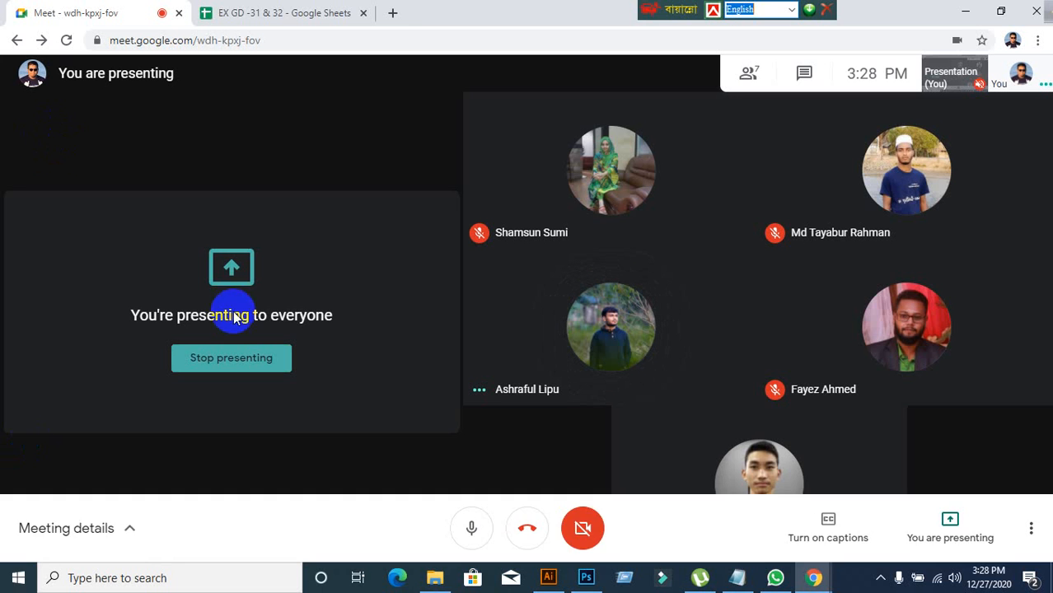
# Step: Switch to Illustrator, check the student's submitted files in the WhatsApp chat, and return to the calendar document
pyautogui.click(547, 577)
pyautogui.click(547, 577)
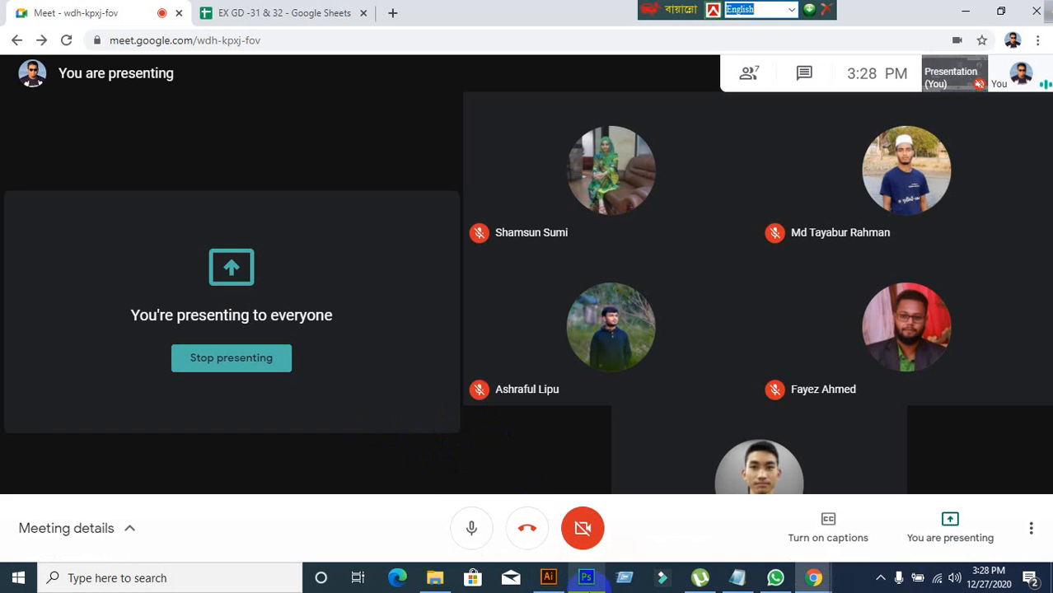
pyautogui.click(548, 577)
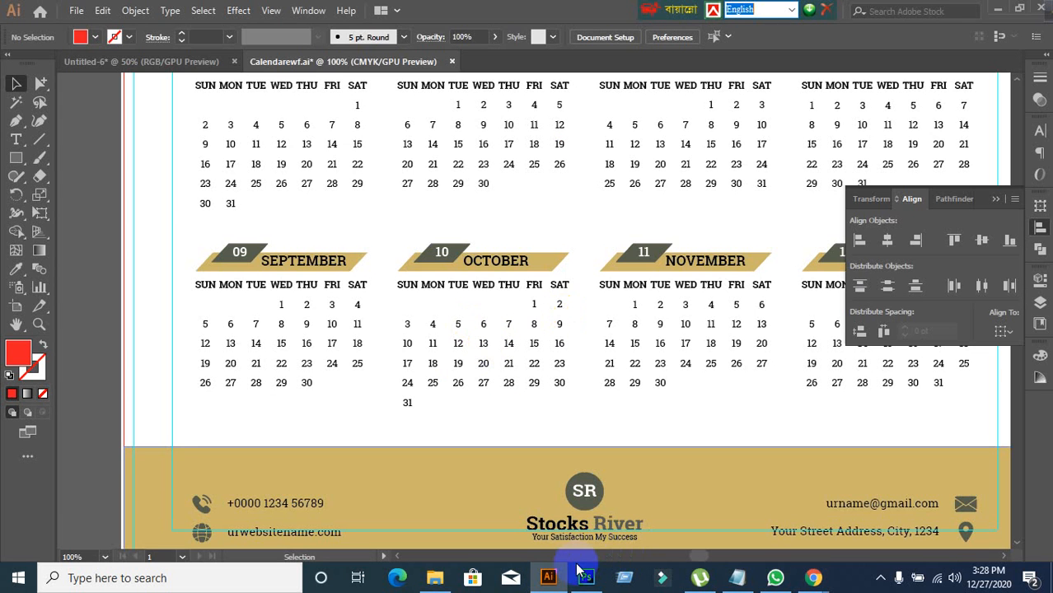
pyautogui.click(772, 579)
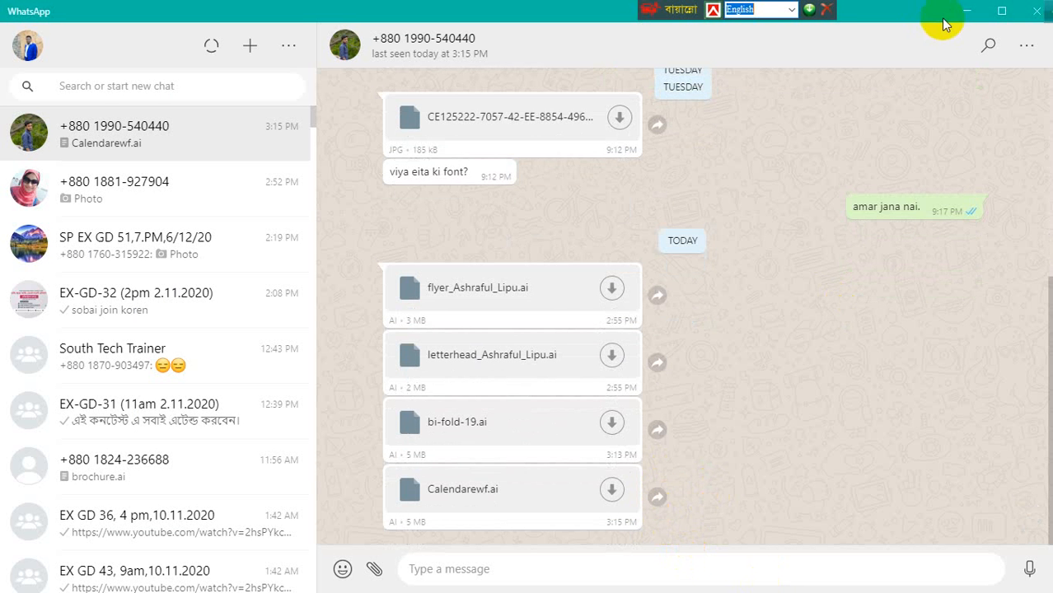
pyautogui.click(966, 11)
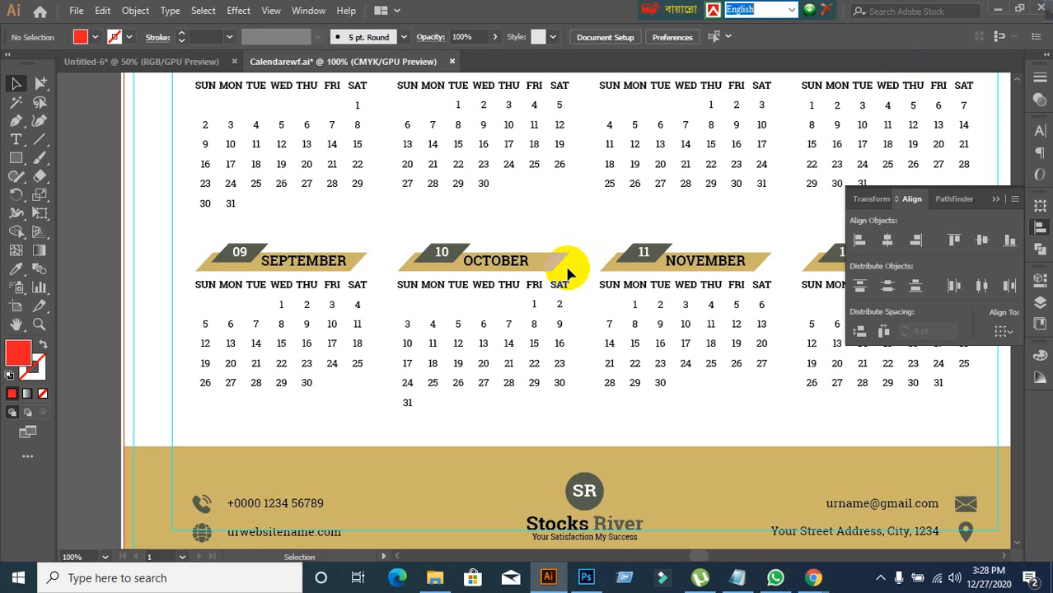
# Step: Close Calendarewf.ai without saving the changes and switch back to the Google Meet call in Chrome
pyautogui.click(451, 61)
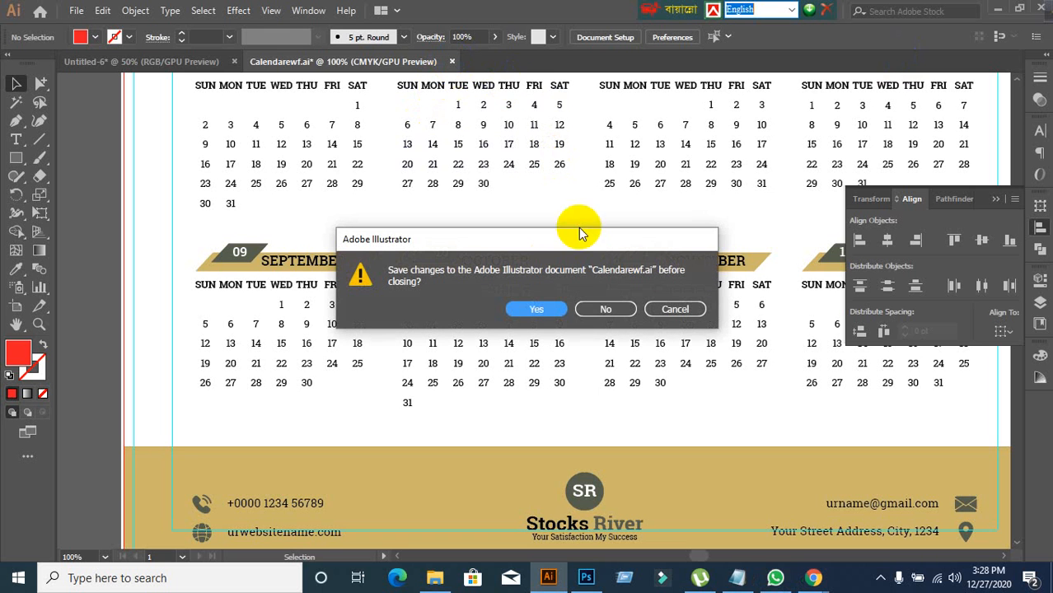
pyautogui.click(604, 308)
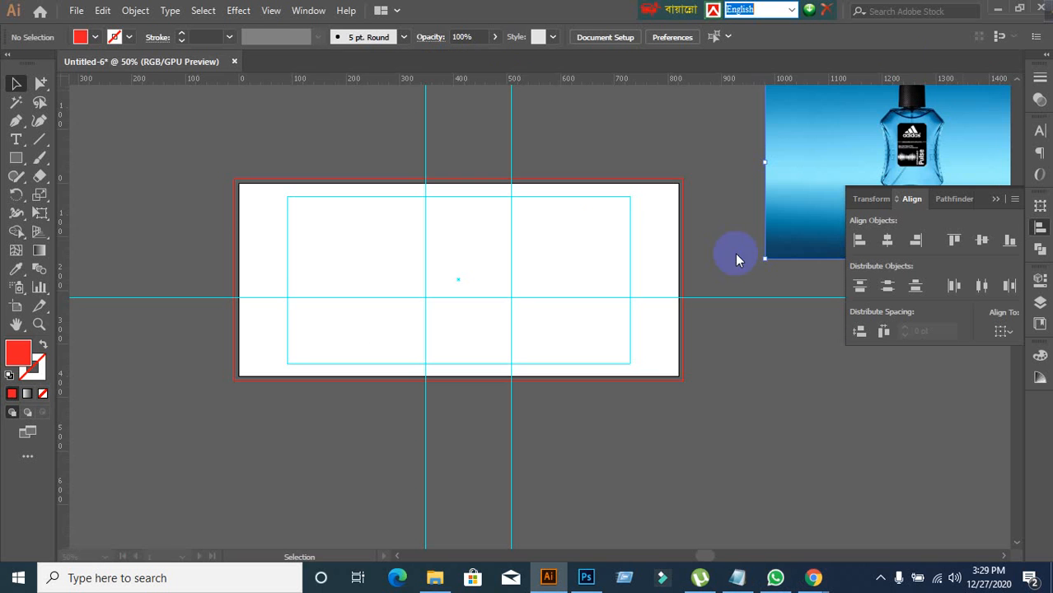
pyautogui.click(998, 8)
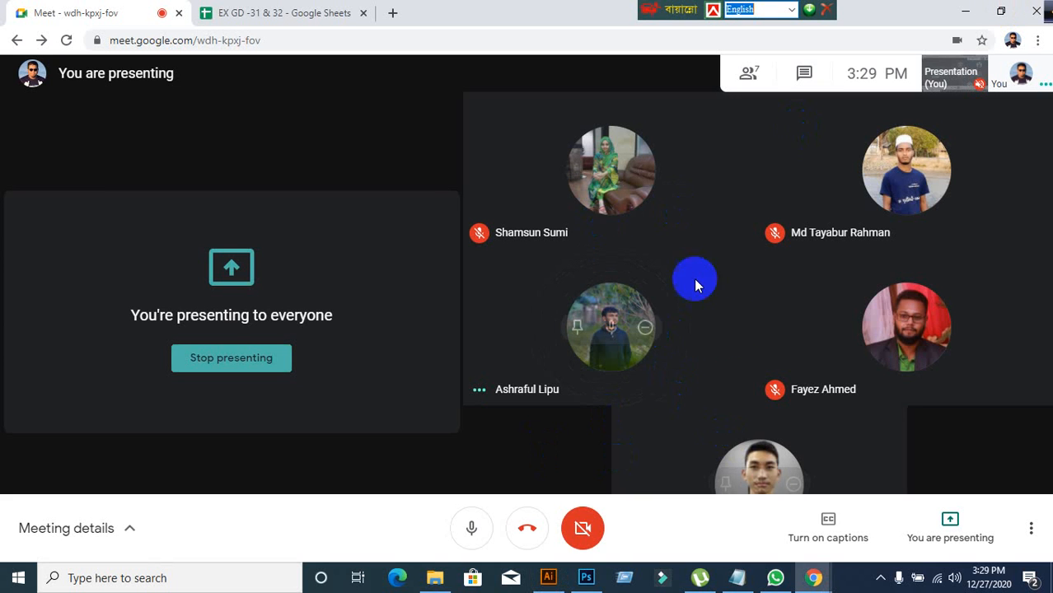
# Step: Open a new browser tab after looking at the EX GD -31 & 32 spreadsheet and the Meet call
pyautogui.click(303, 13)
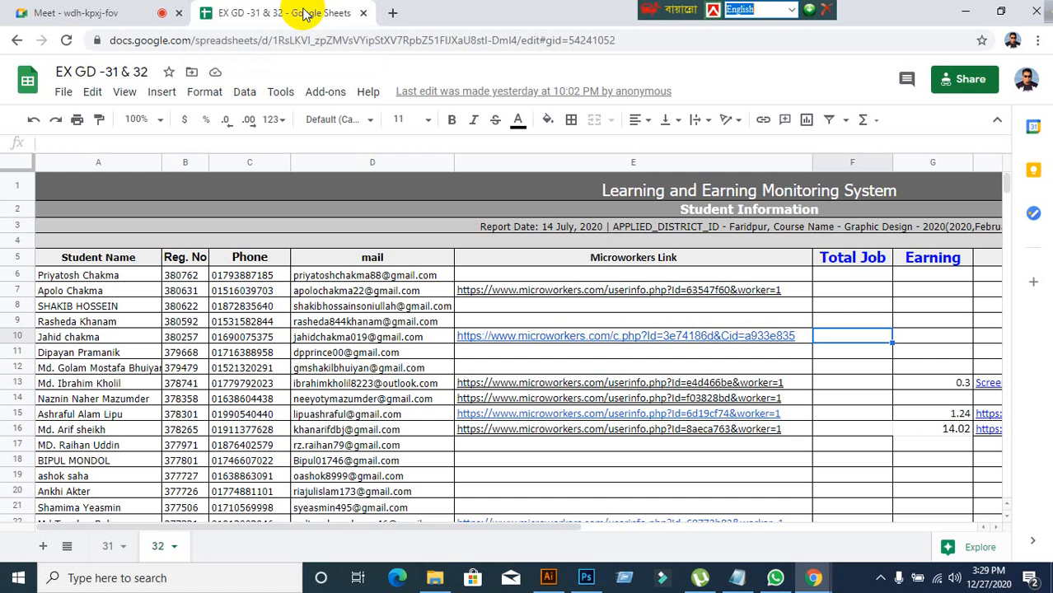
pyautogui.click(393, 13)
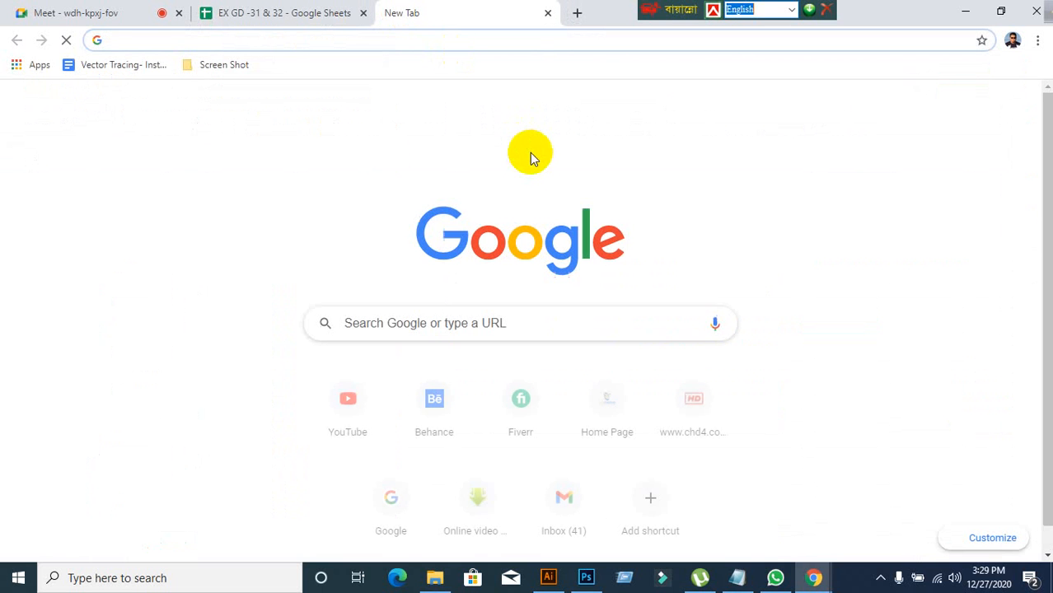
pyautogui.click(86, 15)
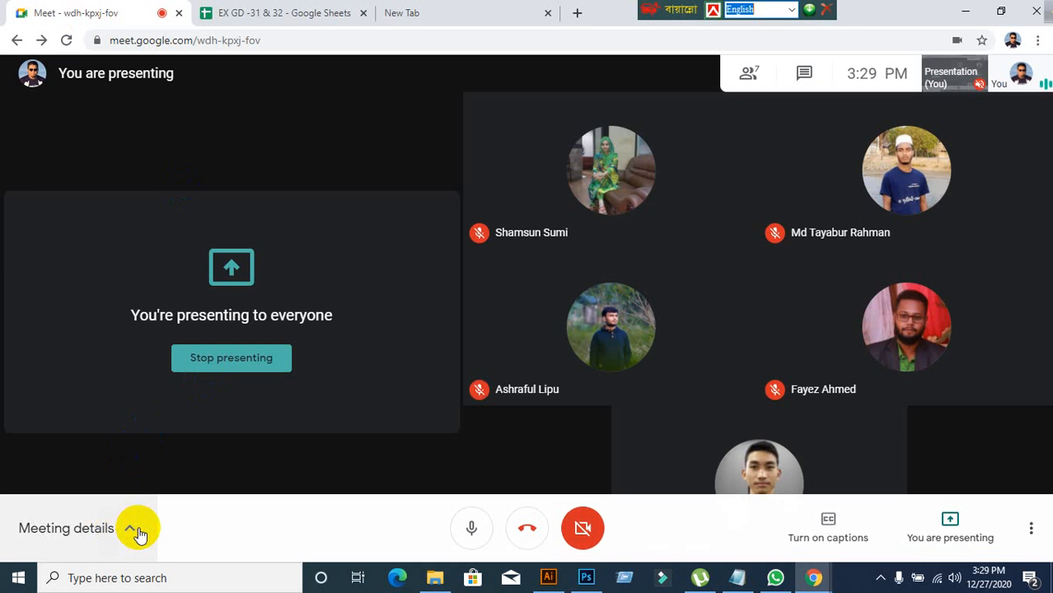
pyautogui.click(454, 19)
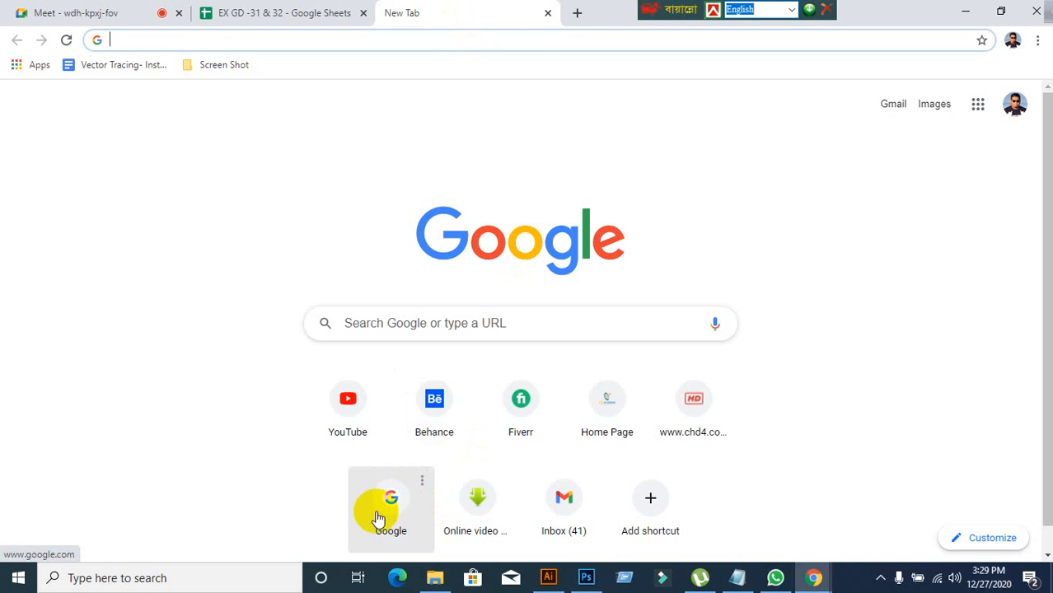
# Step: Switch to WhatsApp and select the freelancer.com business card contest link and its Bengali note in the EX-GD-31 (11am 2.11.2020) group
pyautogui.click(775, 578)
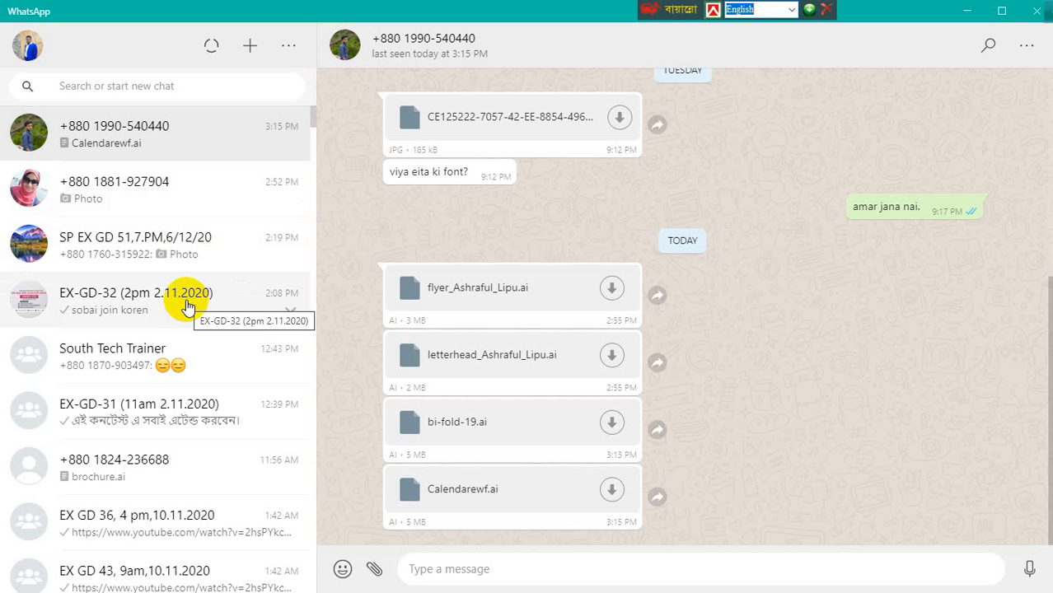
pyautogui.click(162, 420)
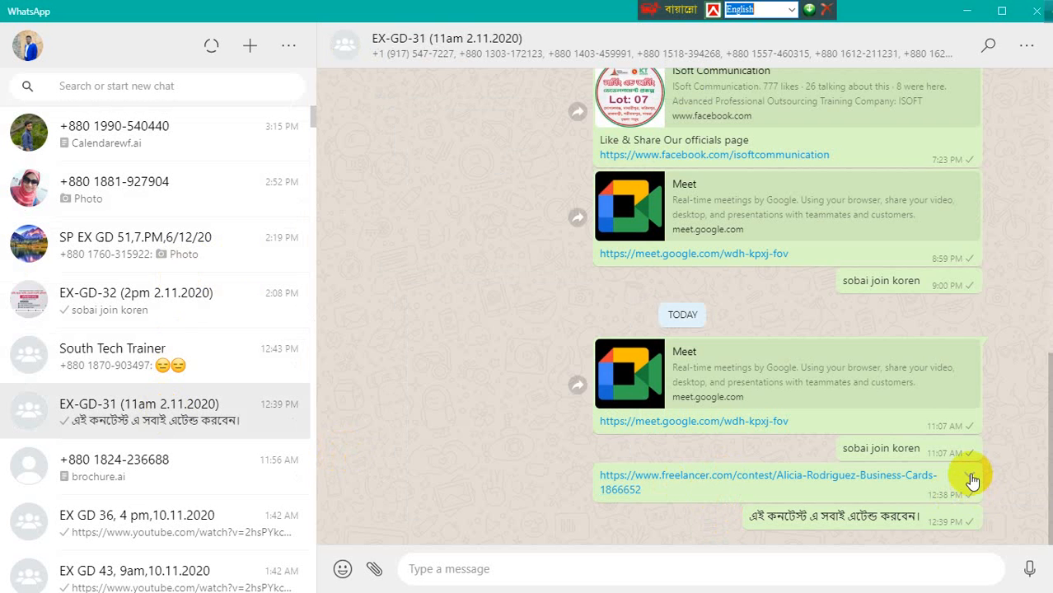
pyautogui.click(969, 476)
pyautogui.click(943, 394)
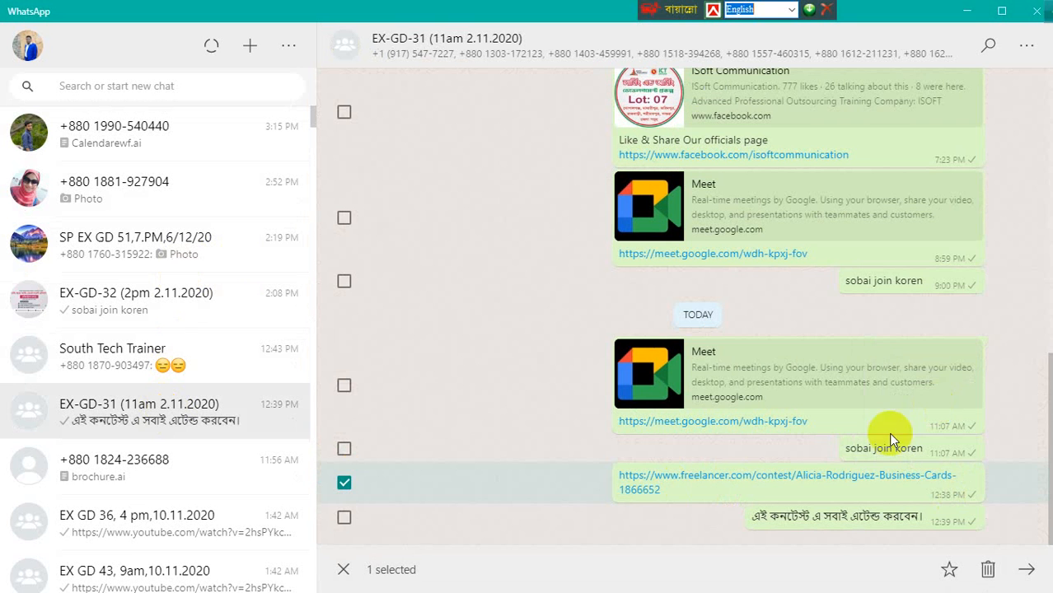
pyautogui.click(344, 517)
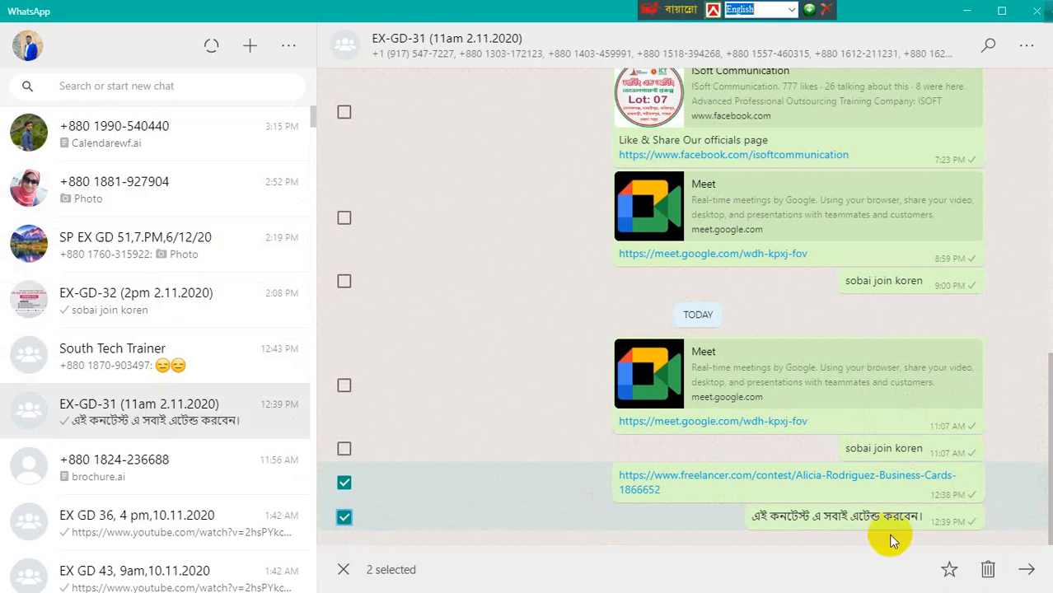
# Step: Forward the two selected messages to the EX-GD-32 (2pm 2.11.2020) group
pyautogui.click(1041, 574)
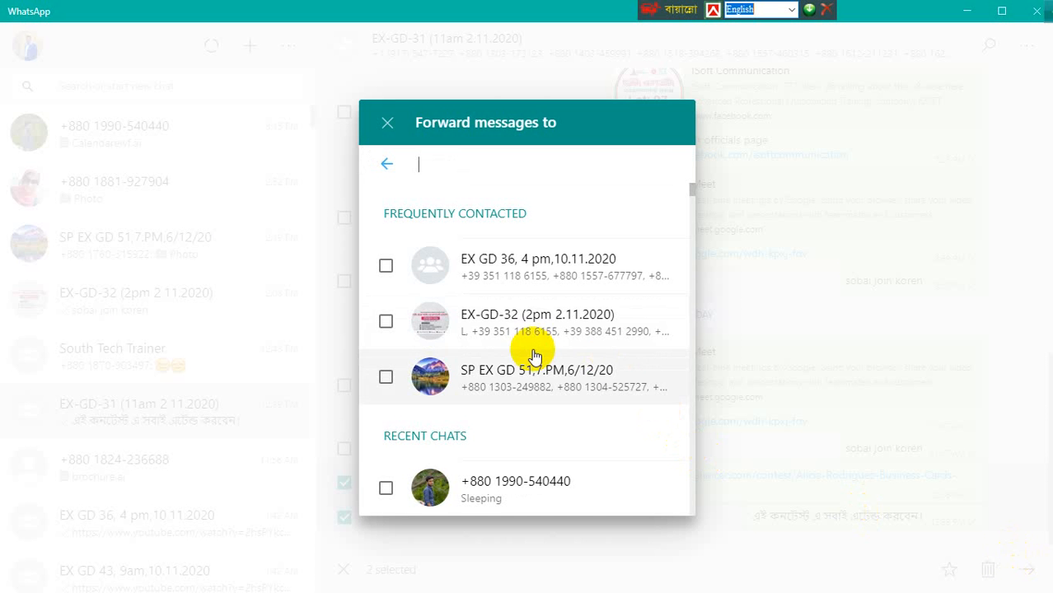
pyautogui.click(385, 323)
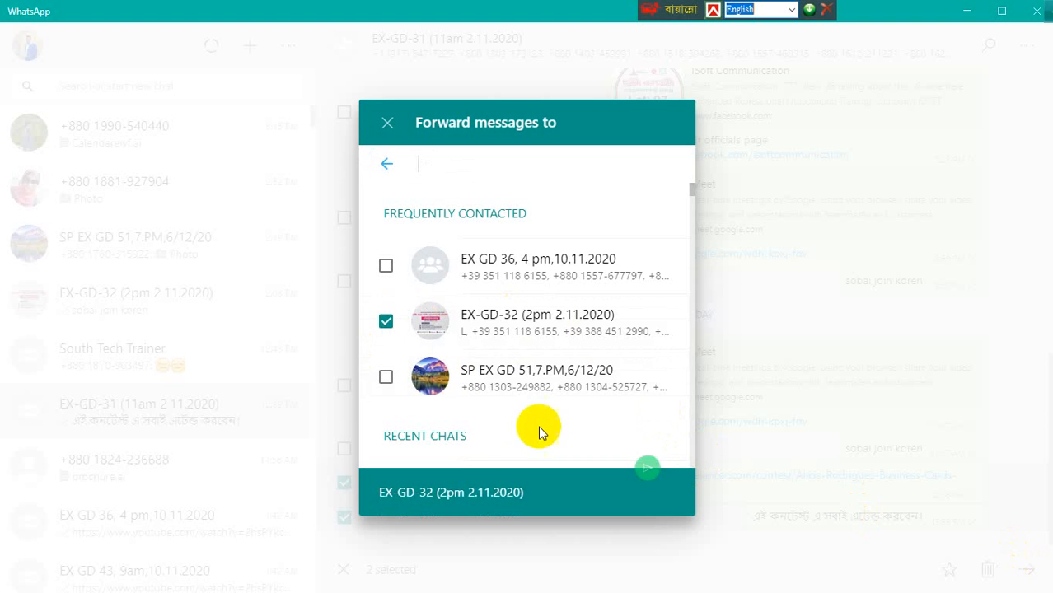
pyautogui.click(648, 470)
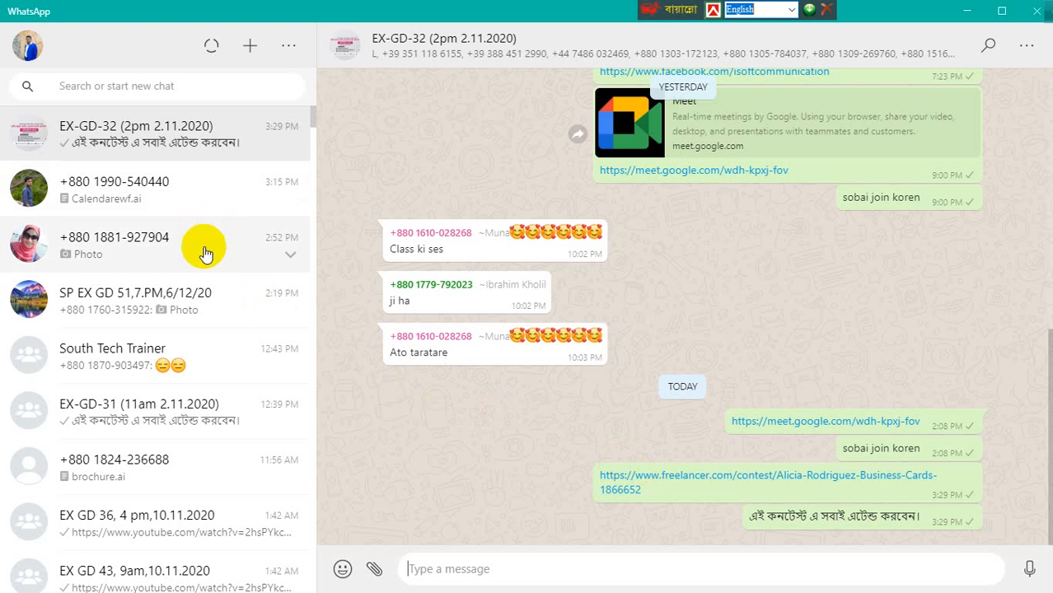
# Step: Check the EX-GD-31 and EX-GD-32 group chats and return to the Google Meet call in Chrome
pyautogui.click(212, 405)
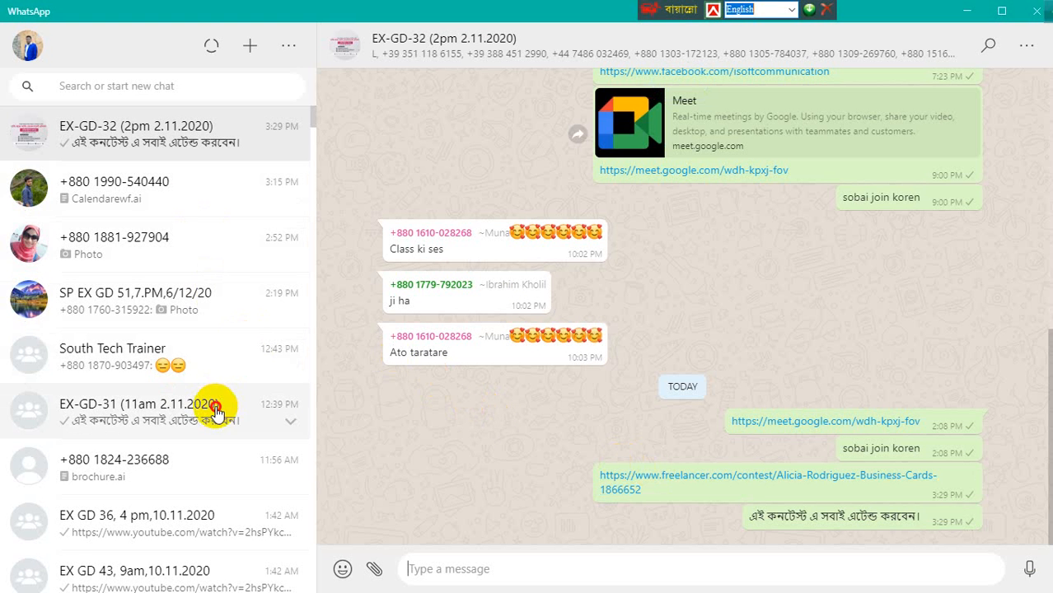
pyautogui.click(185, 142)
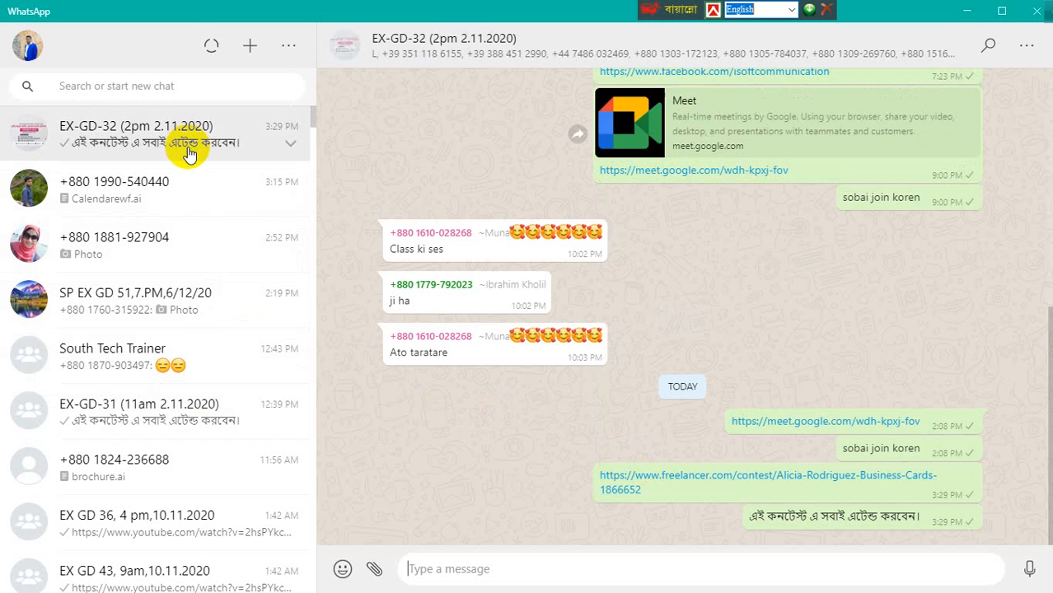
pyautogui.click(963, 11)
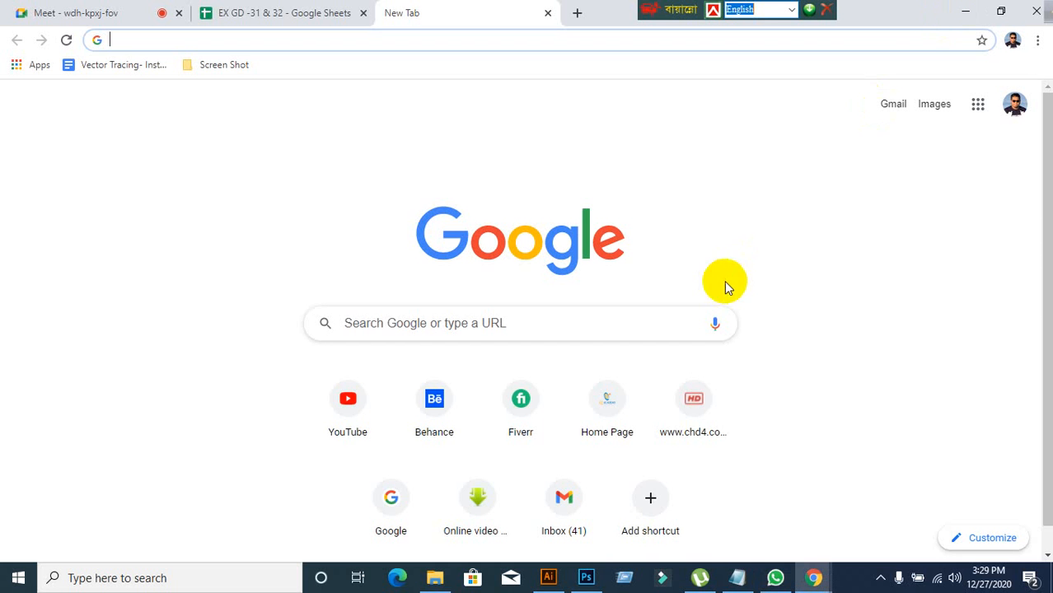
pyautogui.click(95, 12)
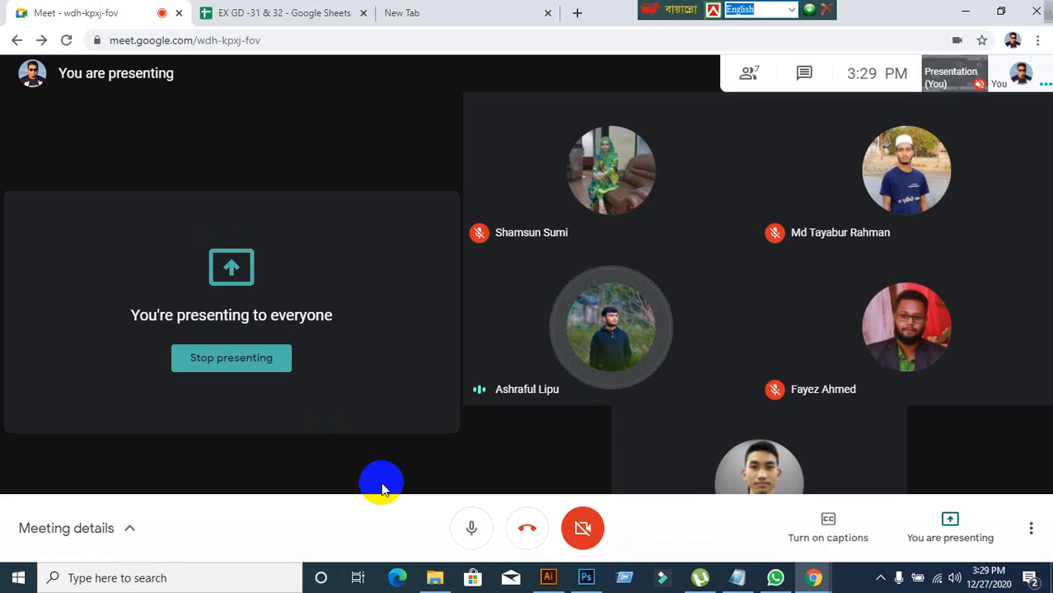